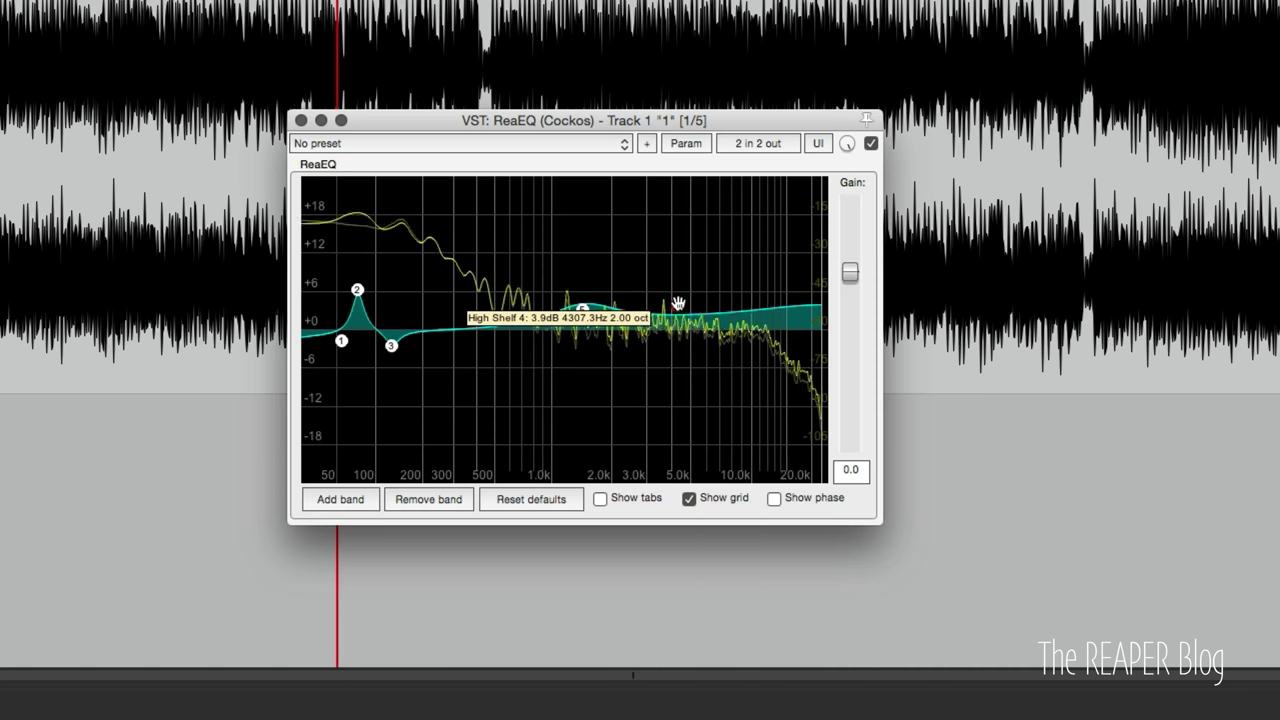
Add a sixth EQ band as a narrow cut between 5 and 10 kHz, and compare the sound with ReaEQ bypassed.
{"action": "left_click", "coordinate": [340, 498]}
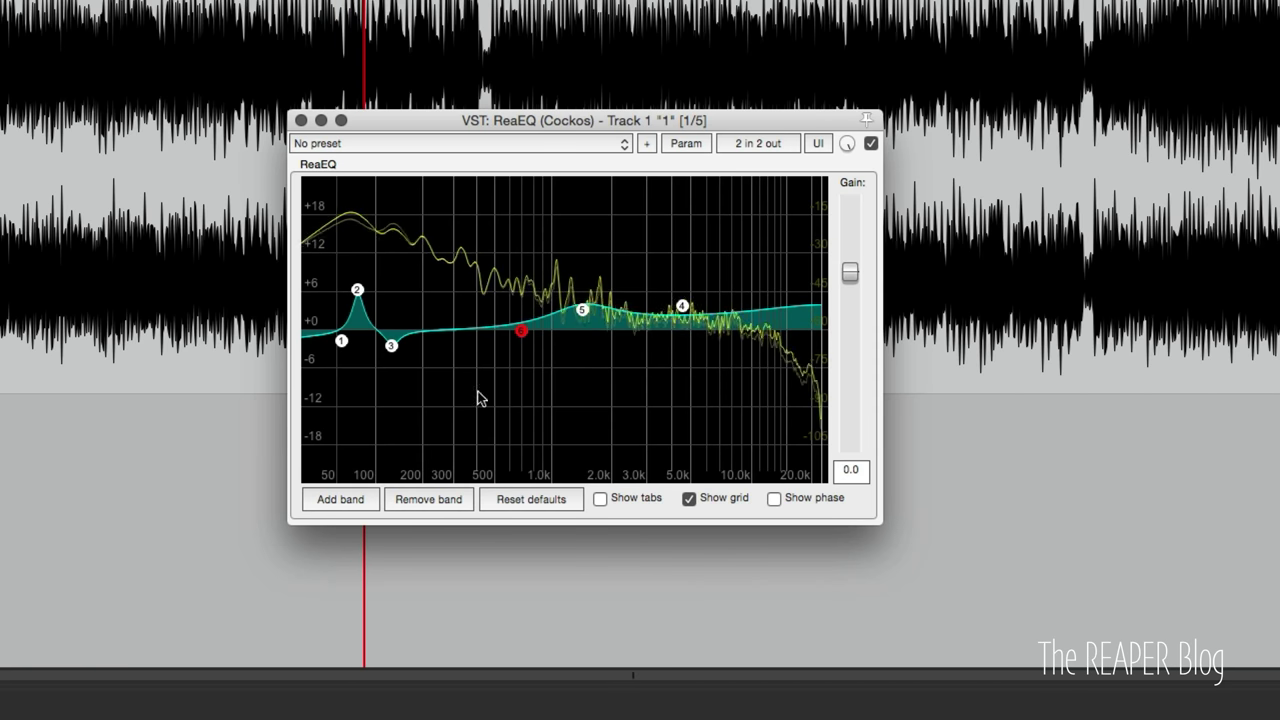
{"action": "left_click_drag", "start_coordinate": [520, 329], "coordinate": [716, 352]}
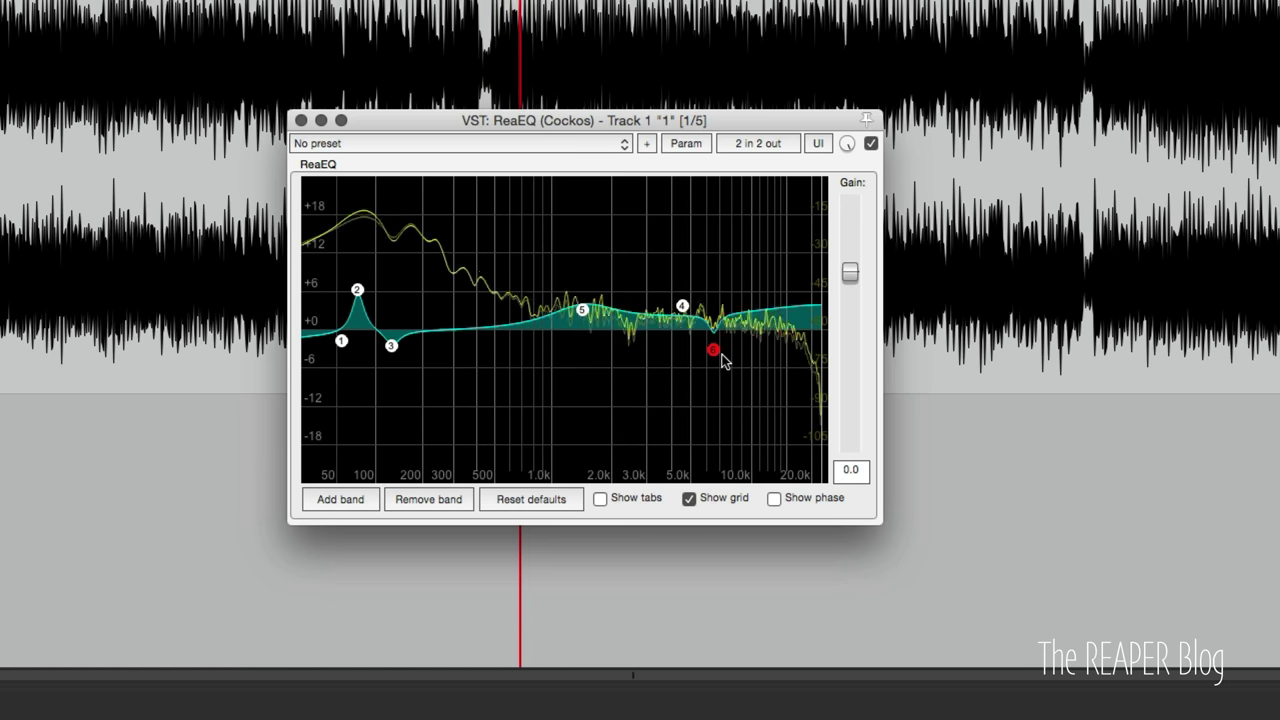
{"action": "left_click", "coordinate": [871, 143]}
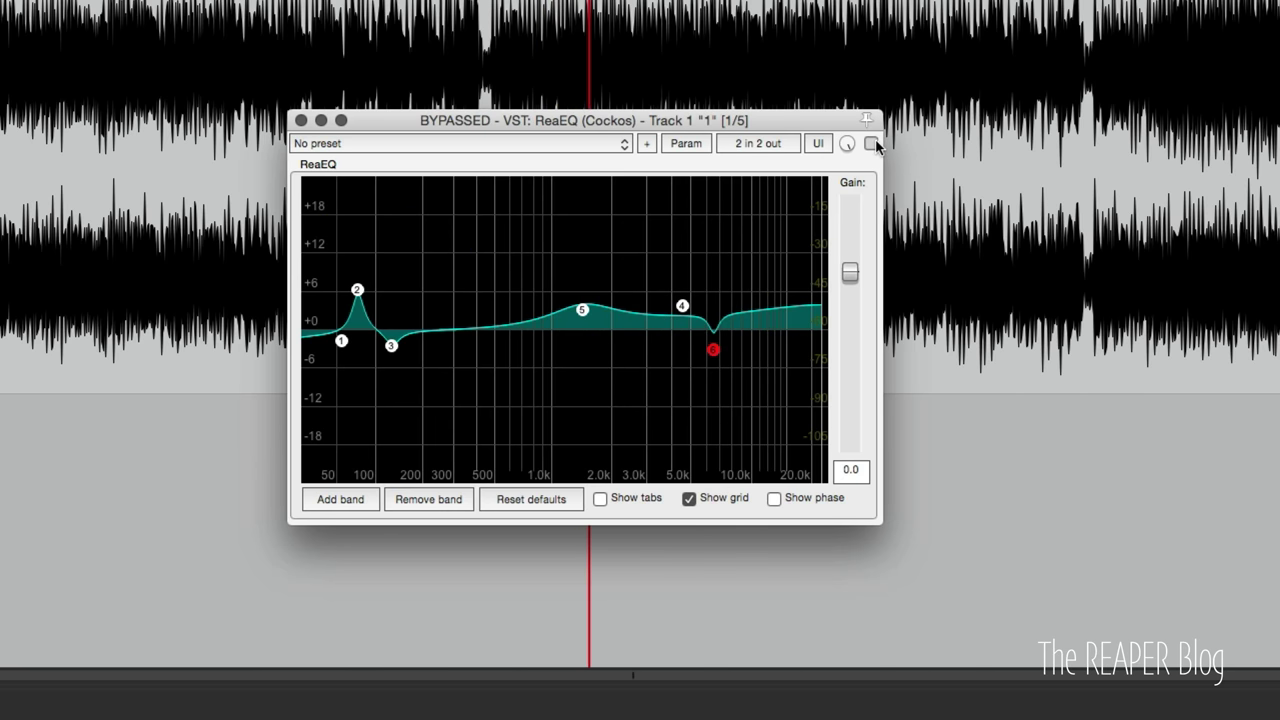
{"action": "left_click", "coordinate": [871, 143]}
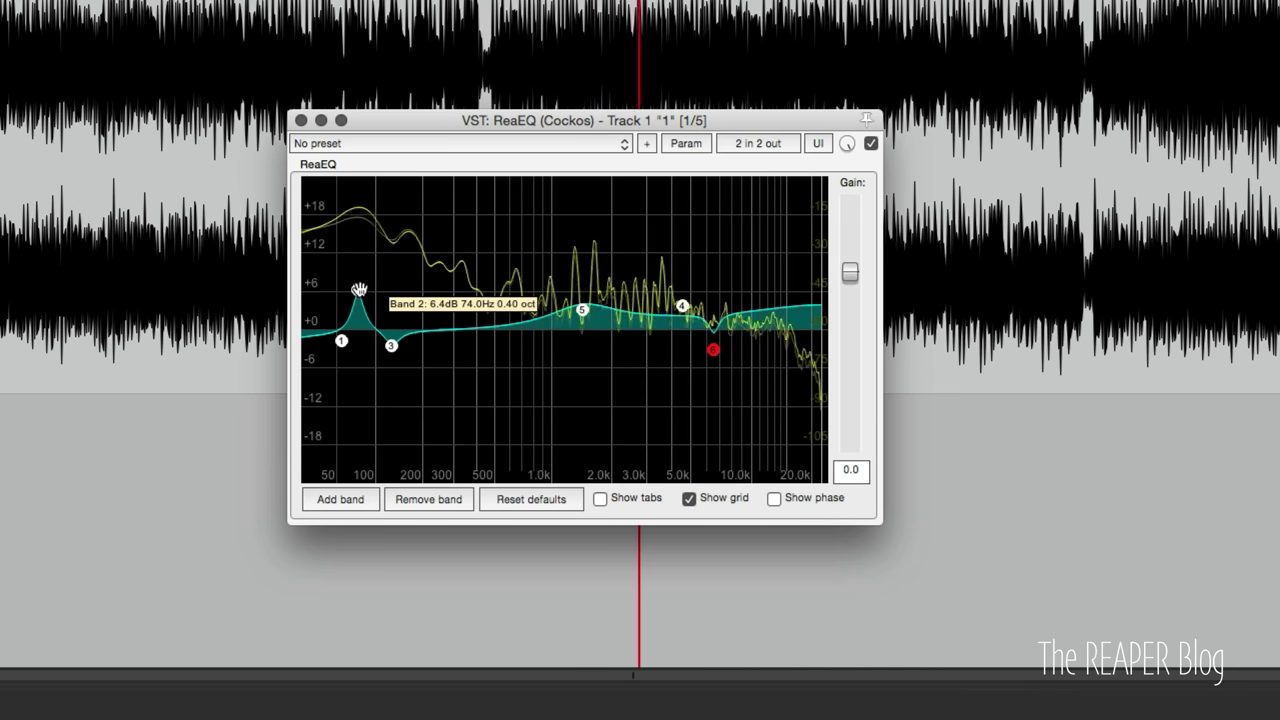
Add a seventh band boosting 1.9 dB at about 413 Hz, and slightly retune bands 2, 5 and 4.
{"action": "left_click_drag", "start_coordinate": [358, 289], "coordinate": [370, 296]}
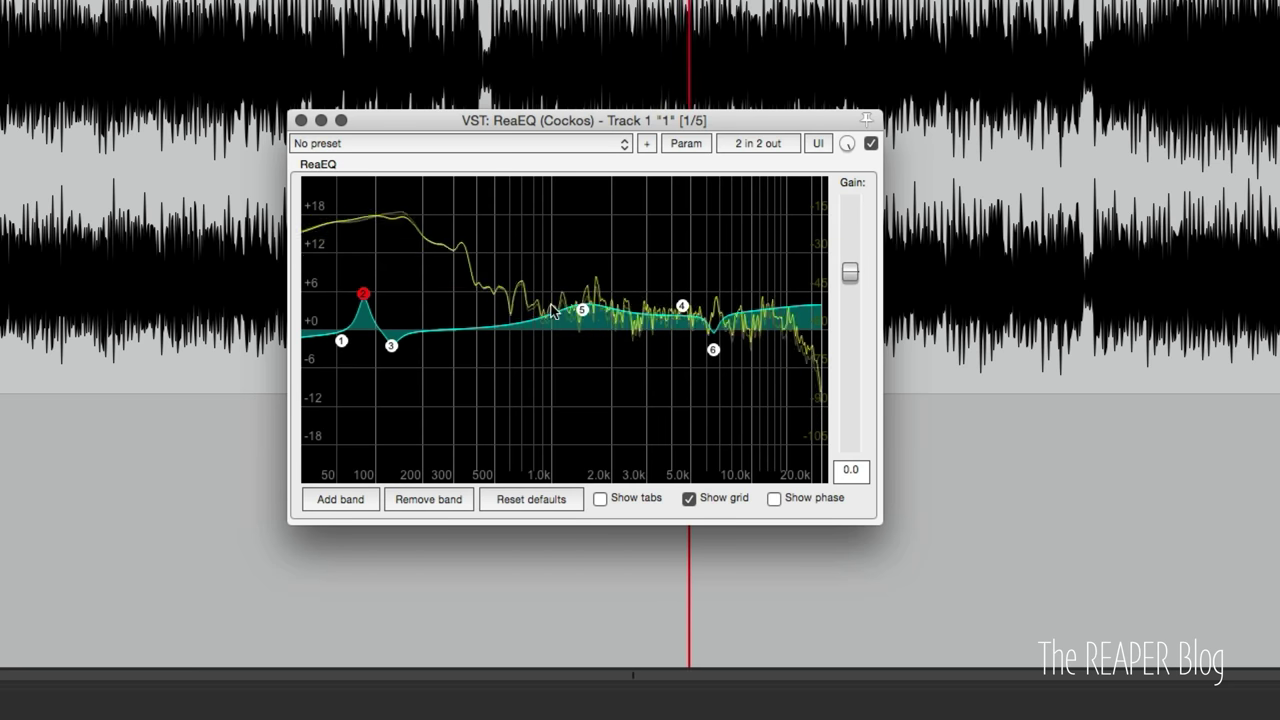
{"action": "left_click_drag", "start_coordinate": [582, 309], "coordinate": [476, 320]}
{"action": "left_click", "coordinate": [355, 495]}
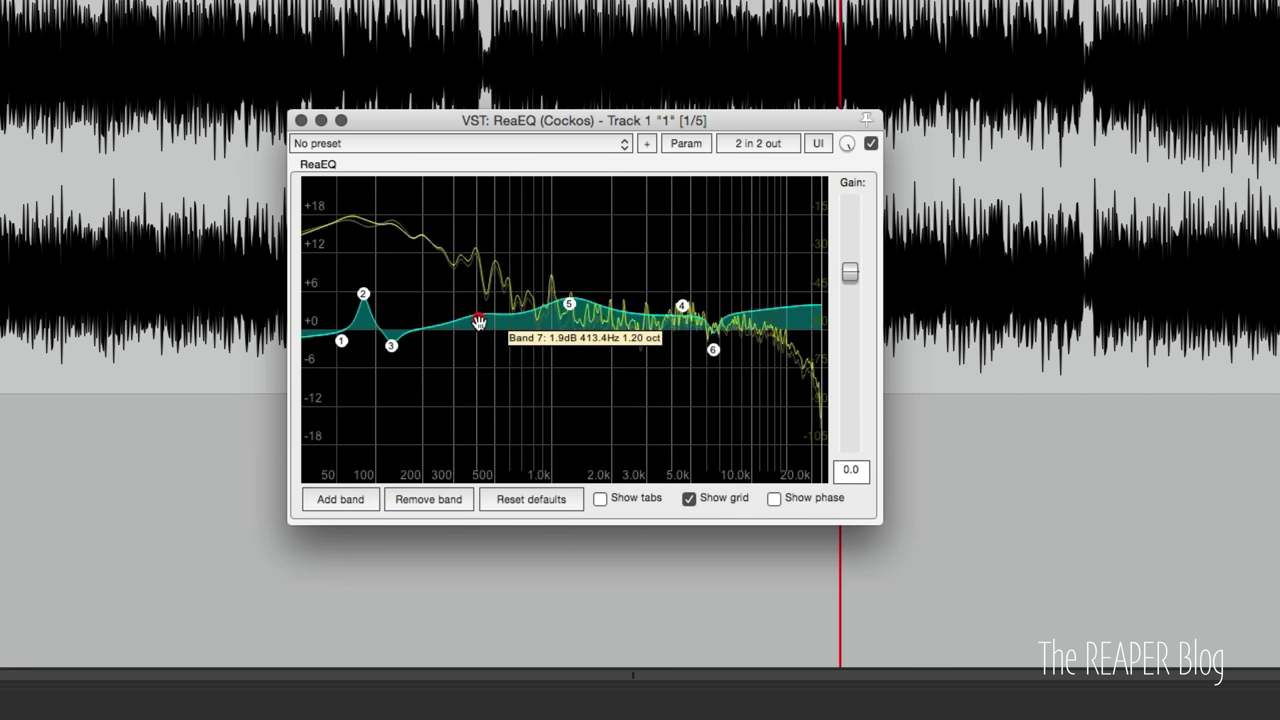
{"action": "left_click_drag", "start_coordinate": [683, 306], "coordinate": [680, 310]}
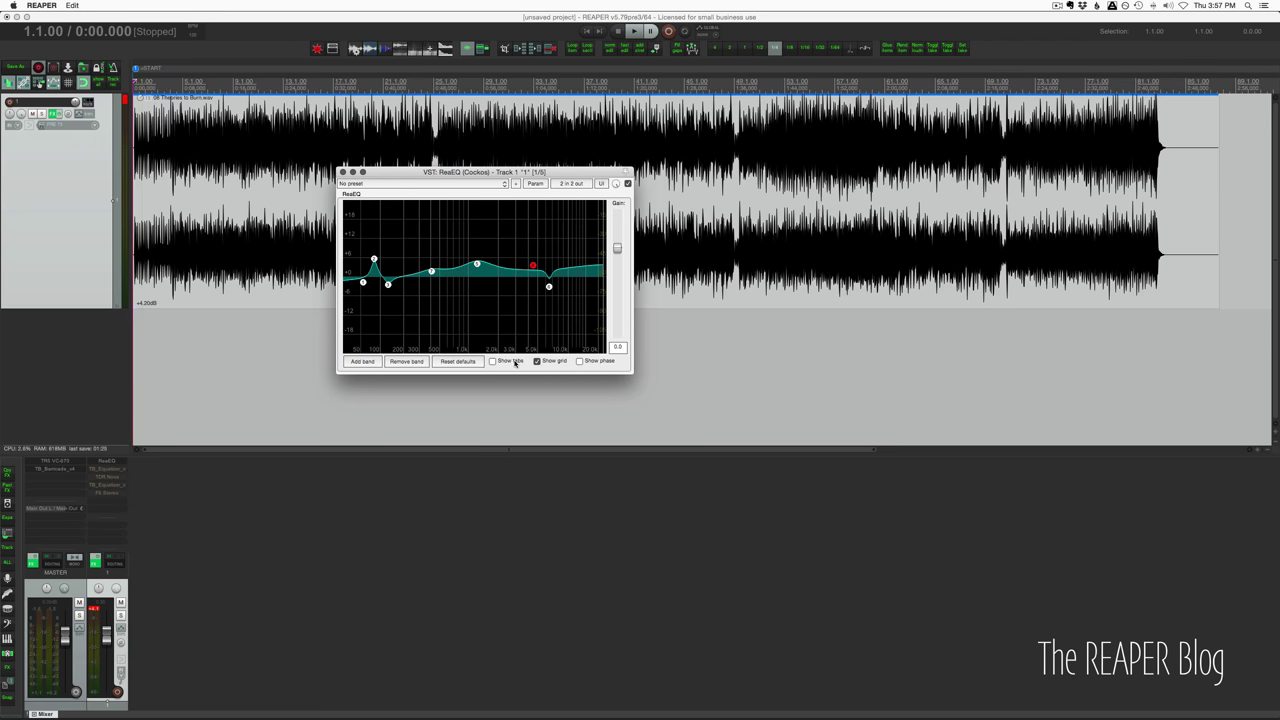
Show the per-band settings tabs and review the settings of bands 2 and 3.
{"action": "left_click", "coordinate": [493, 361]}
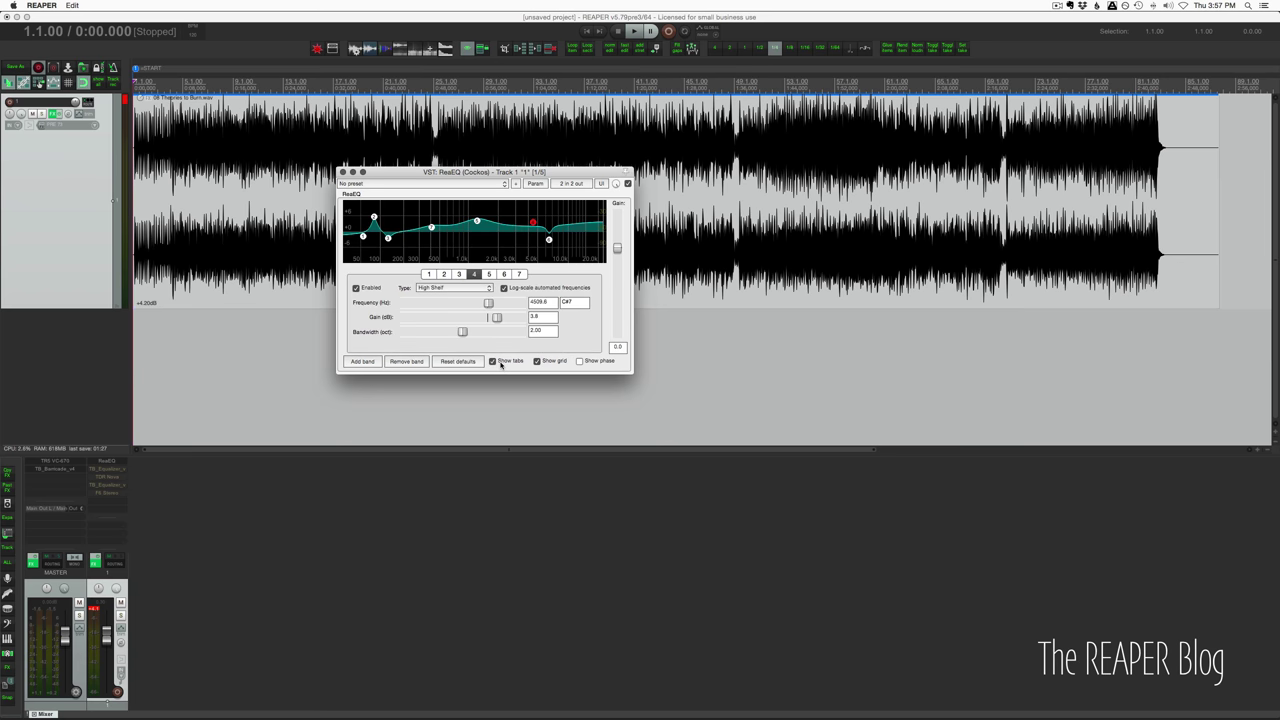
{"action": "left_click", "coordinate": [493, 361]}
{"action": "left_click", "coordinate": [493, 361]}
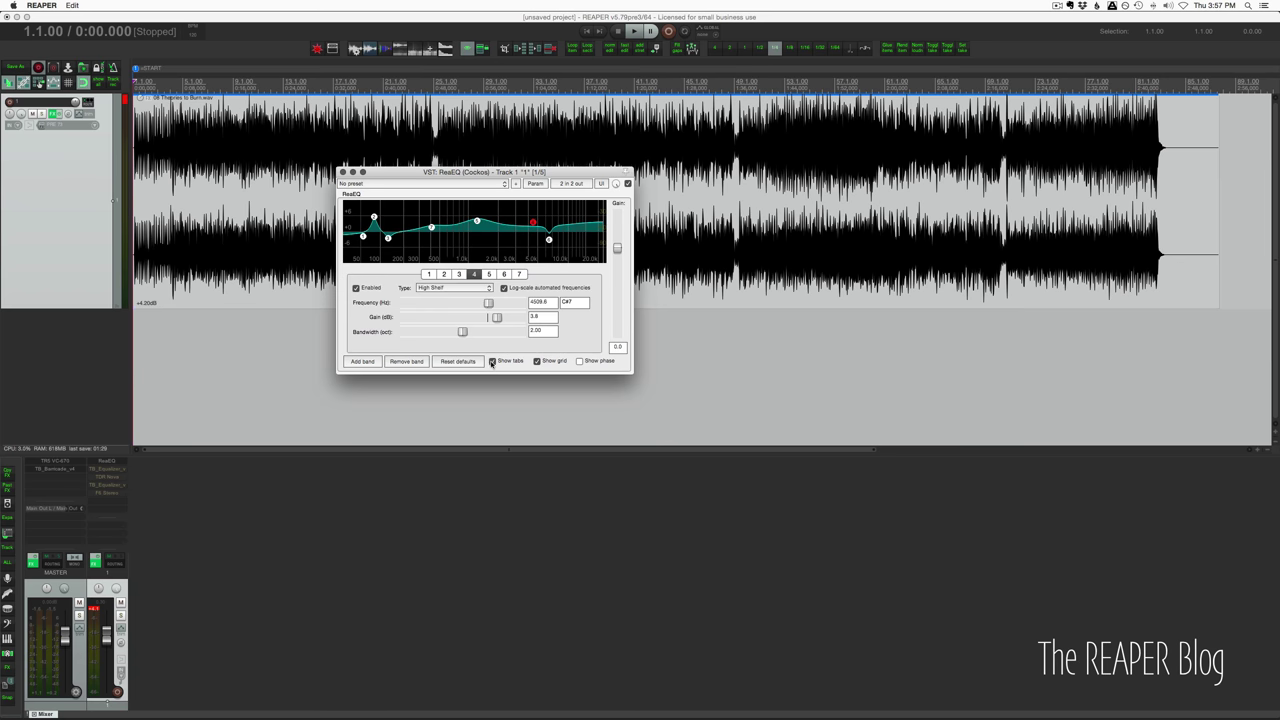
{"action": "left_click", "coordinate": [443, 274]}
{"action": "left_click", "coordinate": [459, 274]}
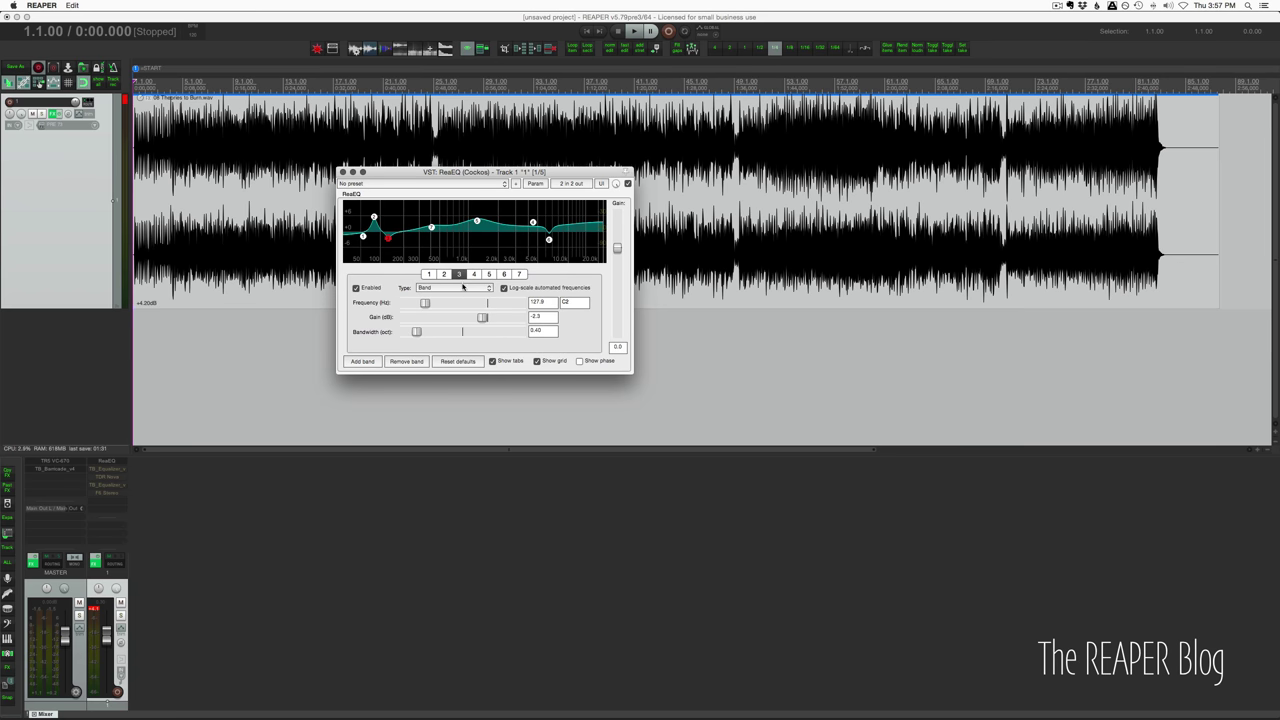
Enlarge the ReaEQ window with the band tabs hidden and reposition it over the arrangement.
{"action": "left_click_drag", "start_coordinate": [633, 371], "coordinate": [963, 574]}
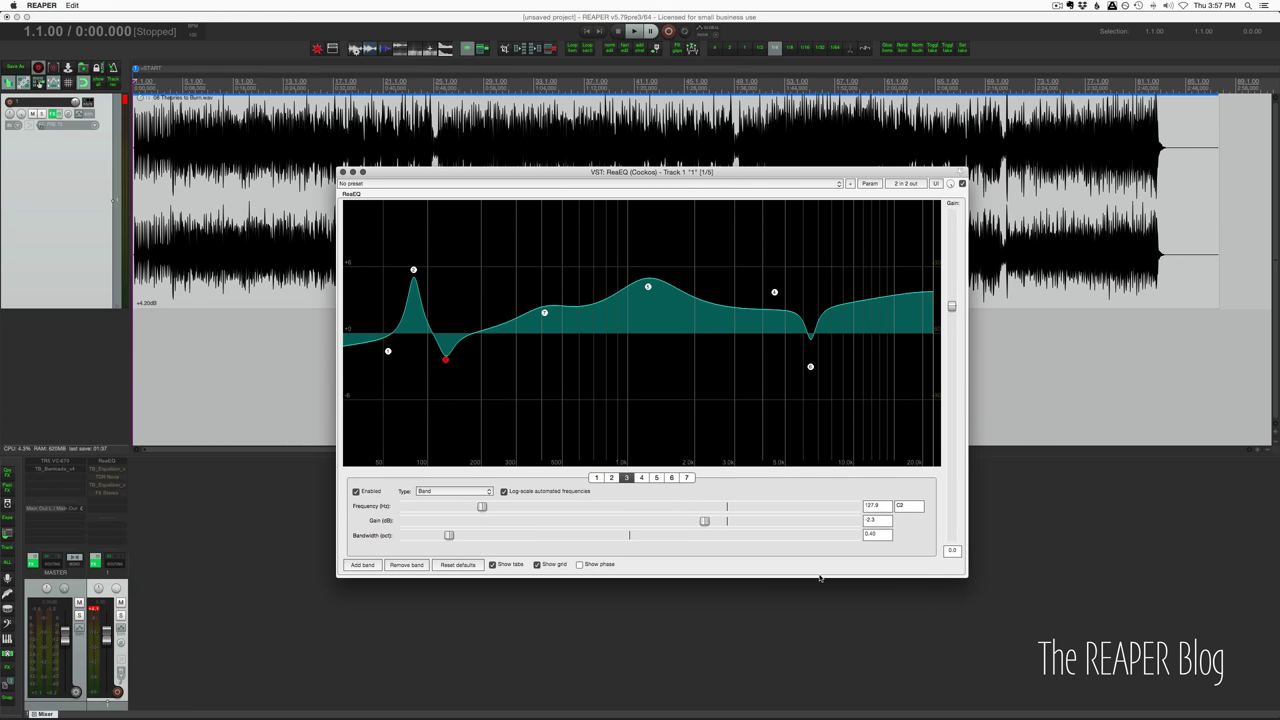
{"action": "left_click", "coordinate": [493, 564]}
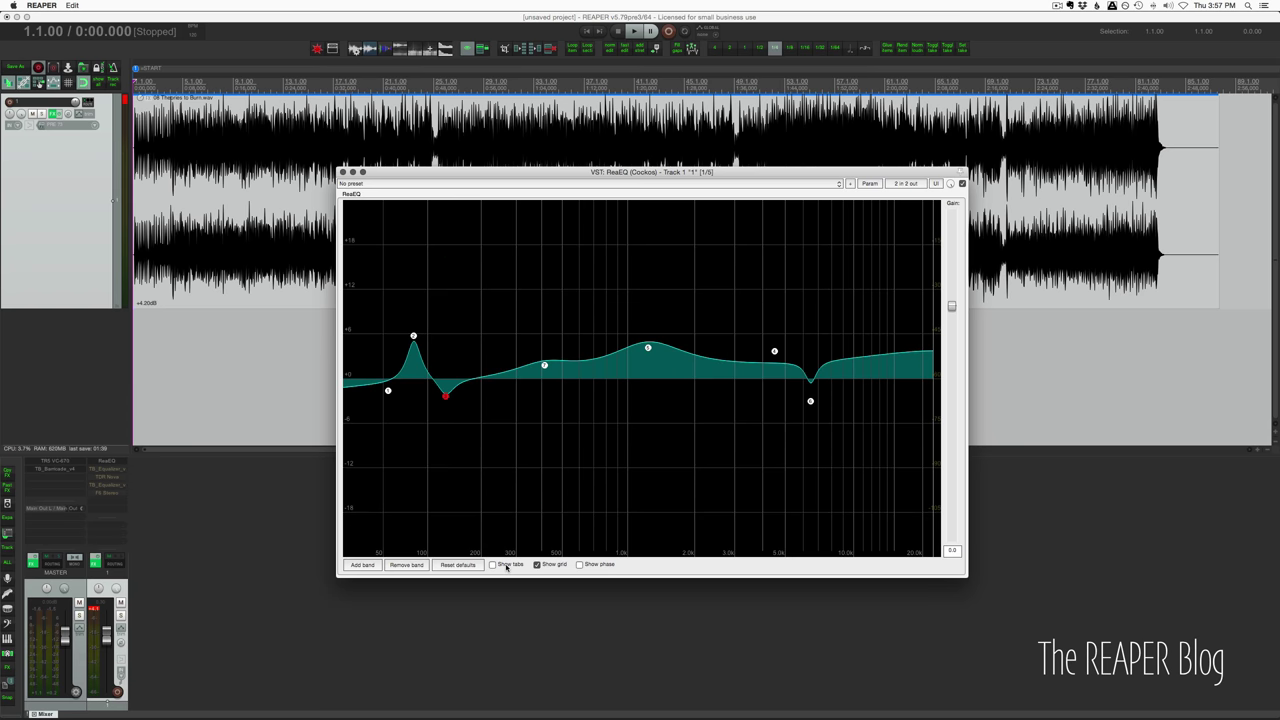
{"action": "left_click_drag", "start_coordinate": [966, 575], "coordinate": [1193, 625]}
{"action": "left_click_drag", "start_coordinate": [778, 175], "coordinate": [652, 160]}
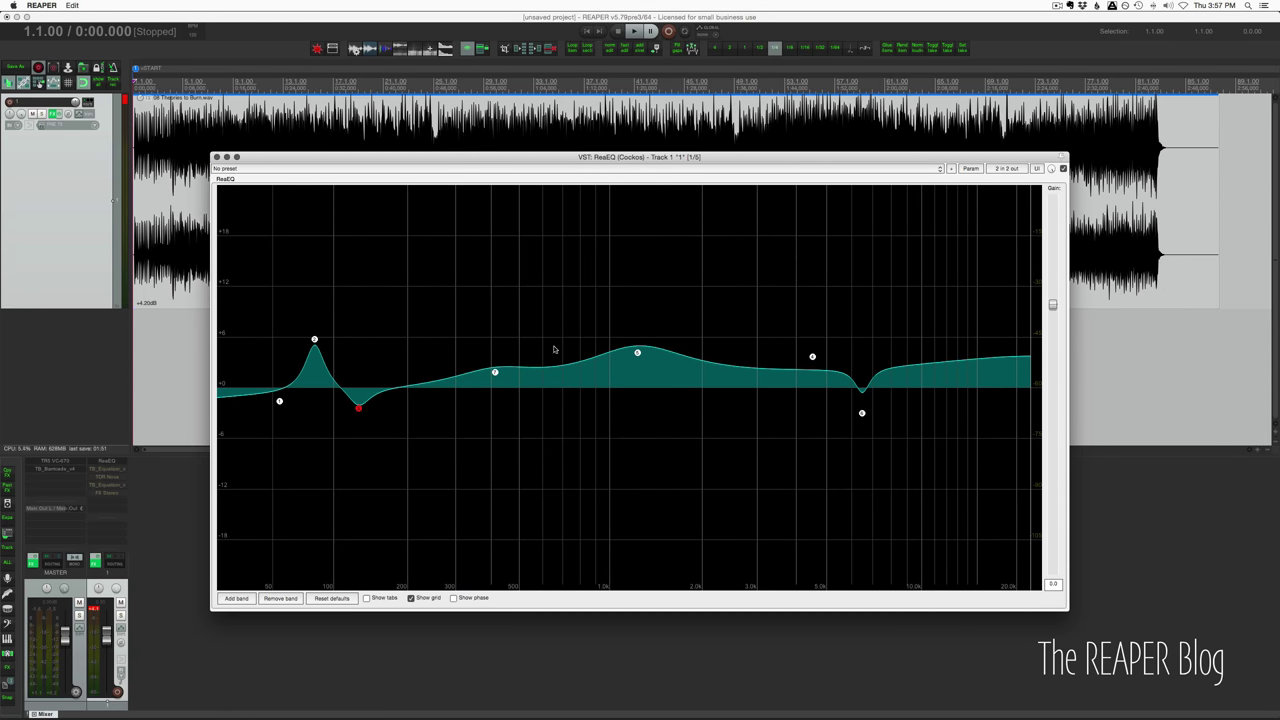
Adjust band 5 on the graph to about 4.3 dB at 1177.7 Hz.
{"action": "mouse_move", "coordinate": [637, 353]}
{"action": "mouse_move", "coordinate": [638, 354]}
{"action": "left_mouse_down"}
{"action": "mouse_move", "coordinate": [668, 352]}
{"action": "mouse_move", "coordinate": [616, 347]}
{"action": "mouse_move", "coordinate": [632, 348]}
{"action": "left_mouse_up"}
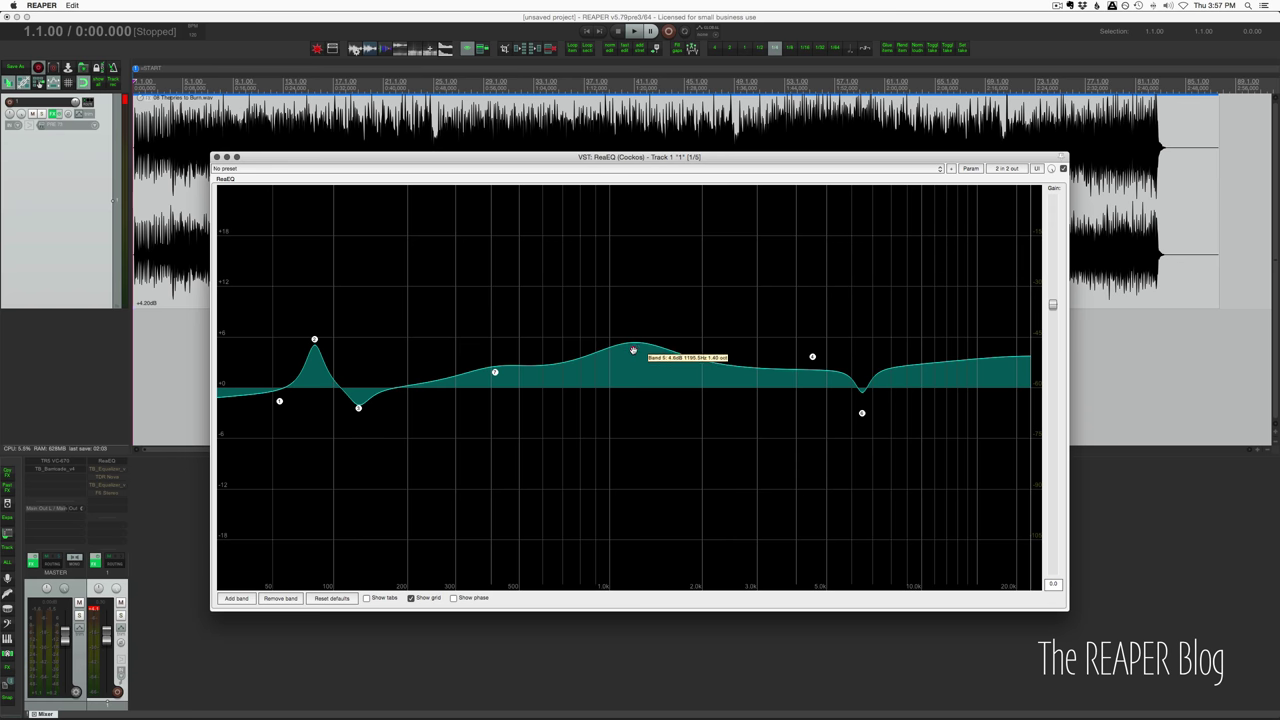
{"action": "mouse_move", "coordinate": [632, 347]}
{"action": "mouse_move", "coordinate": [631, 347]}
{"action": "left_mouse_down"}
{"action": "mouse_move", "coordinate": [631, 409]}
{"action": "mouse_move", "coordinate": [632, 351]}
{"action": "left_mouse_up"}
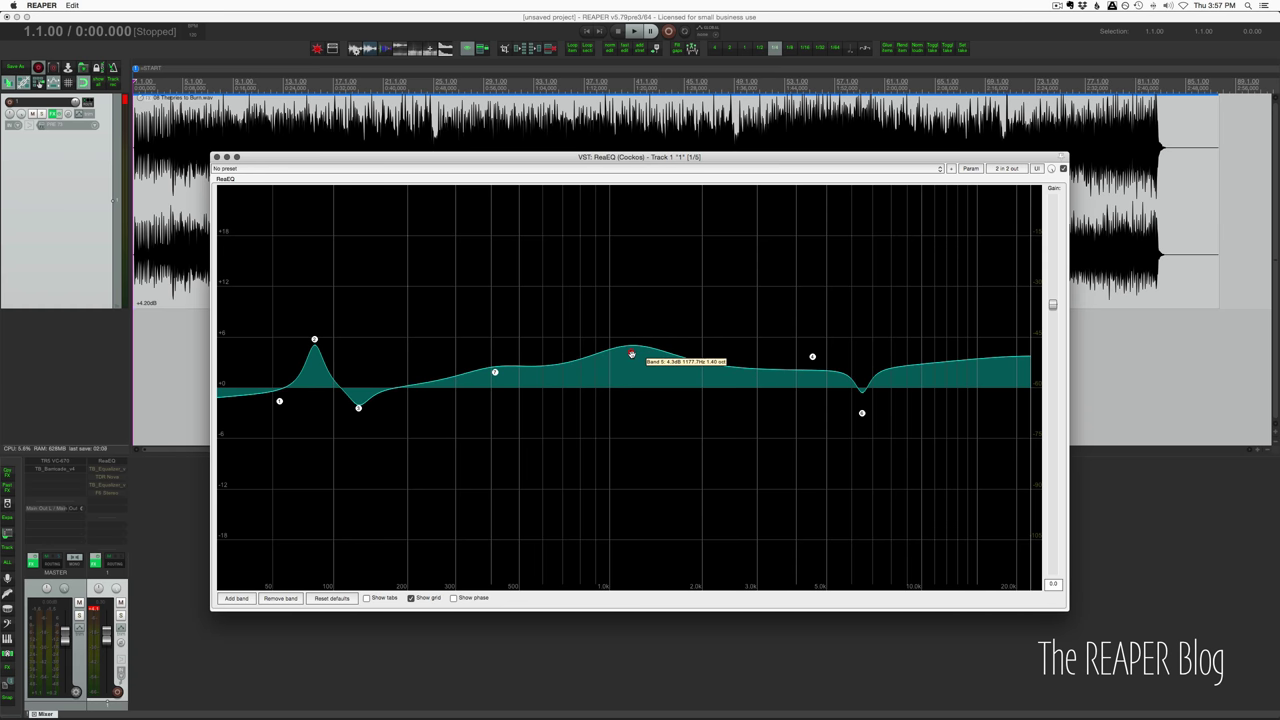
Vary band 5's bandwidth between narrow and wide, settle on 0.80 oct, and lower its gain to about 1.6 dB.
{"action": "scroll", "coordinate": [631, 351], "scroll_direction": "down", "scroll_amount": 6}
{"action": "scroll", "coordinate": [631, 352], "scroll_direction": "up", "scroll_amount": 1}
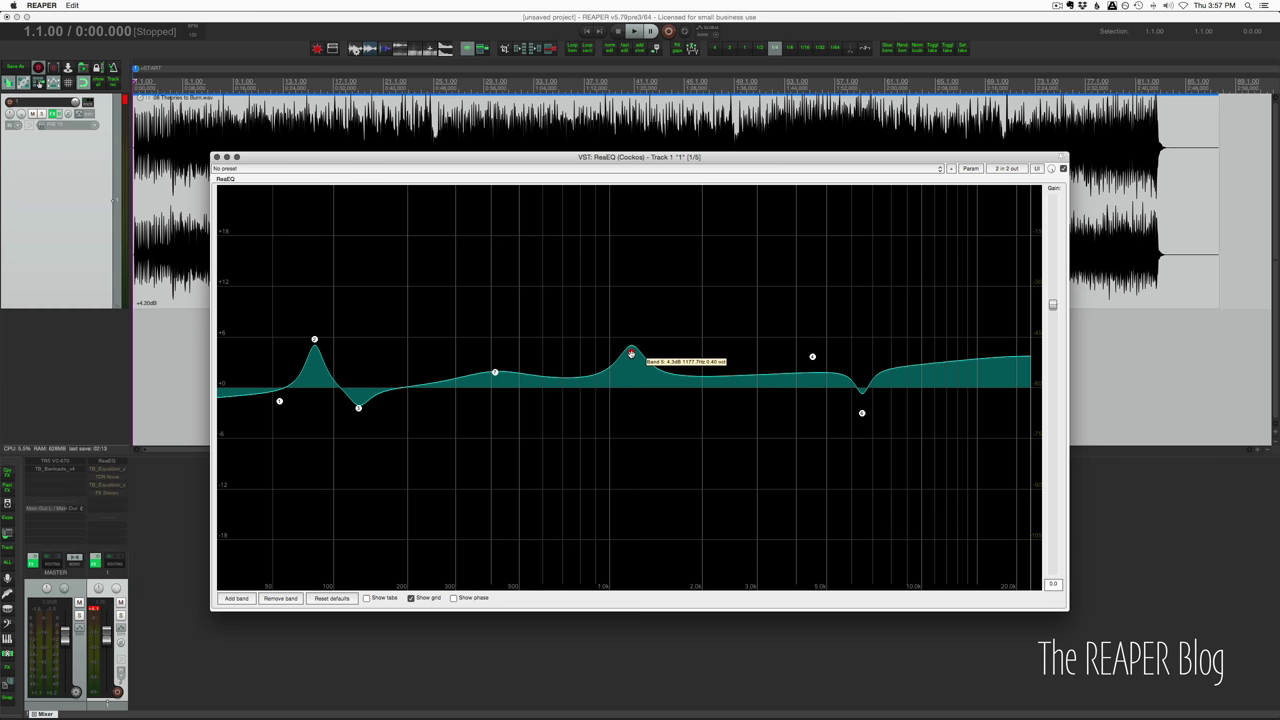
{"action": "scroll", "coordinate": [631, 353], "scroll_direction": "down", "scroll_amount": 2}
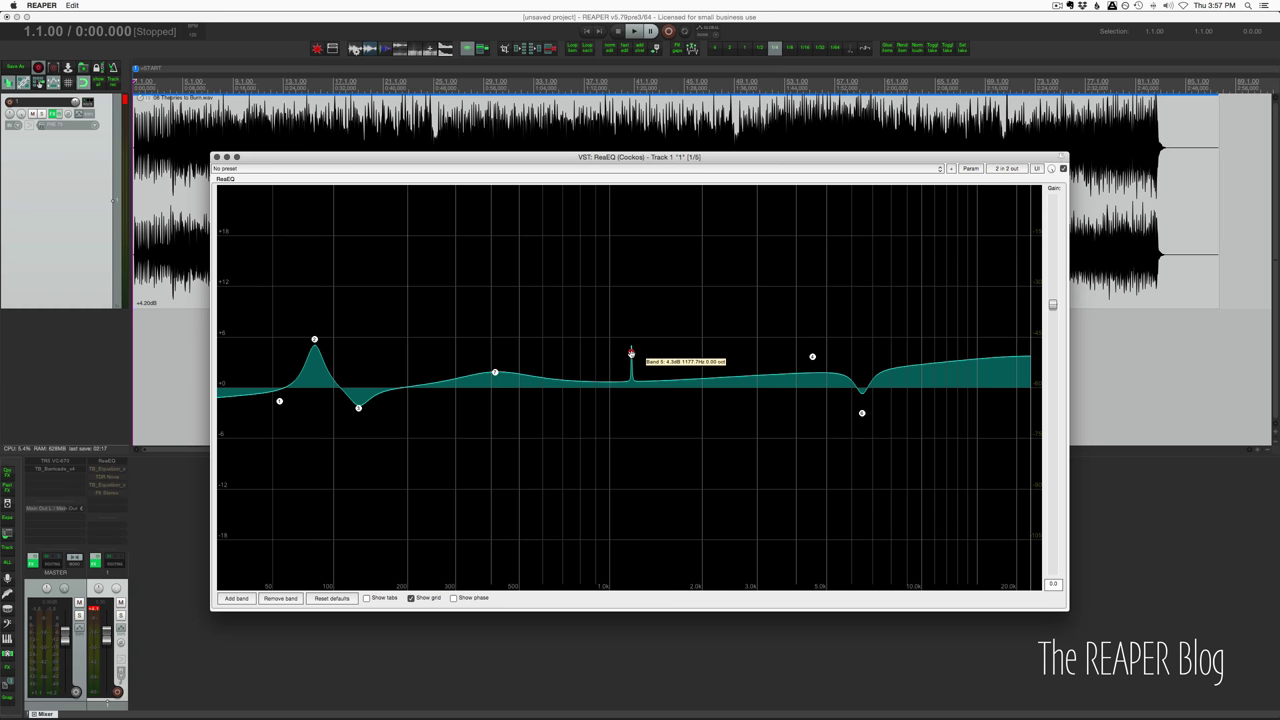
{"action": "scroll", "coordinate": [631, 353], "scroll_direction": "up", "scroll_amount": 9}
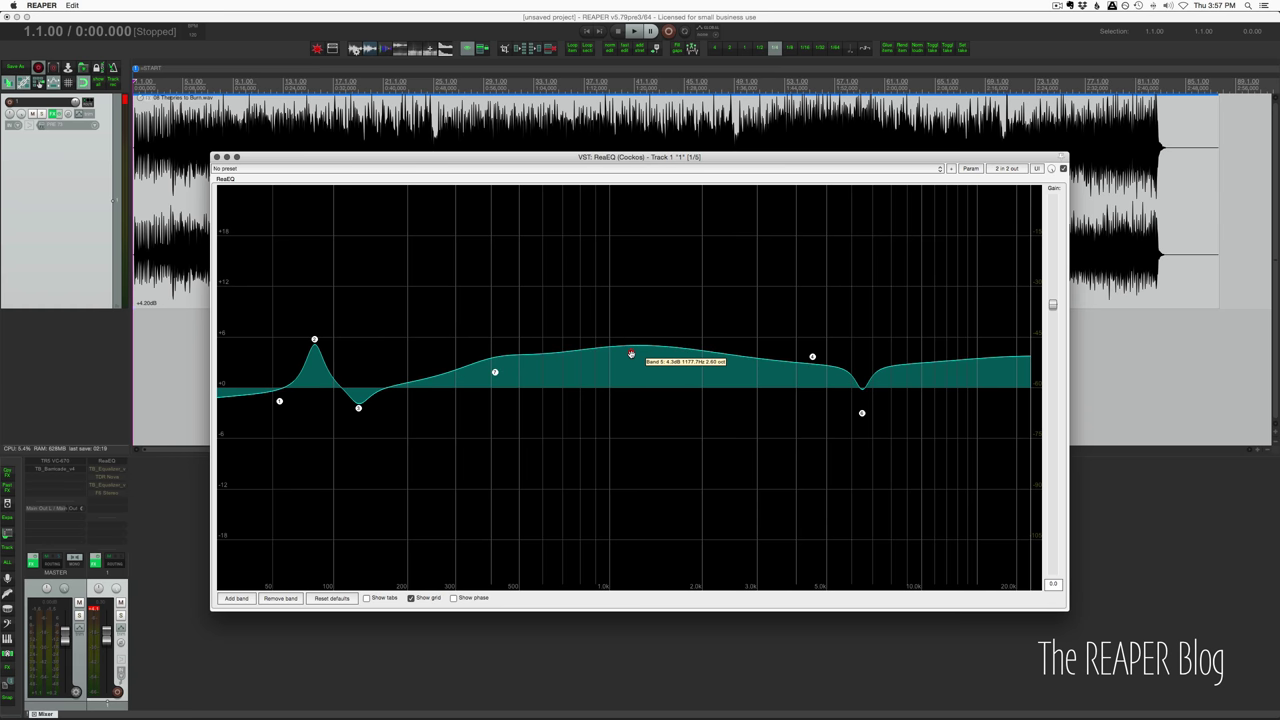
{"action": "scroll", "coordinate": [631, 353], "scroll_direction": "down", "scroll_amount": 6}
{"action": "left_click_drag", "start_coordinate": [631, 353], "coordinate": [630, 375]}
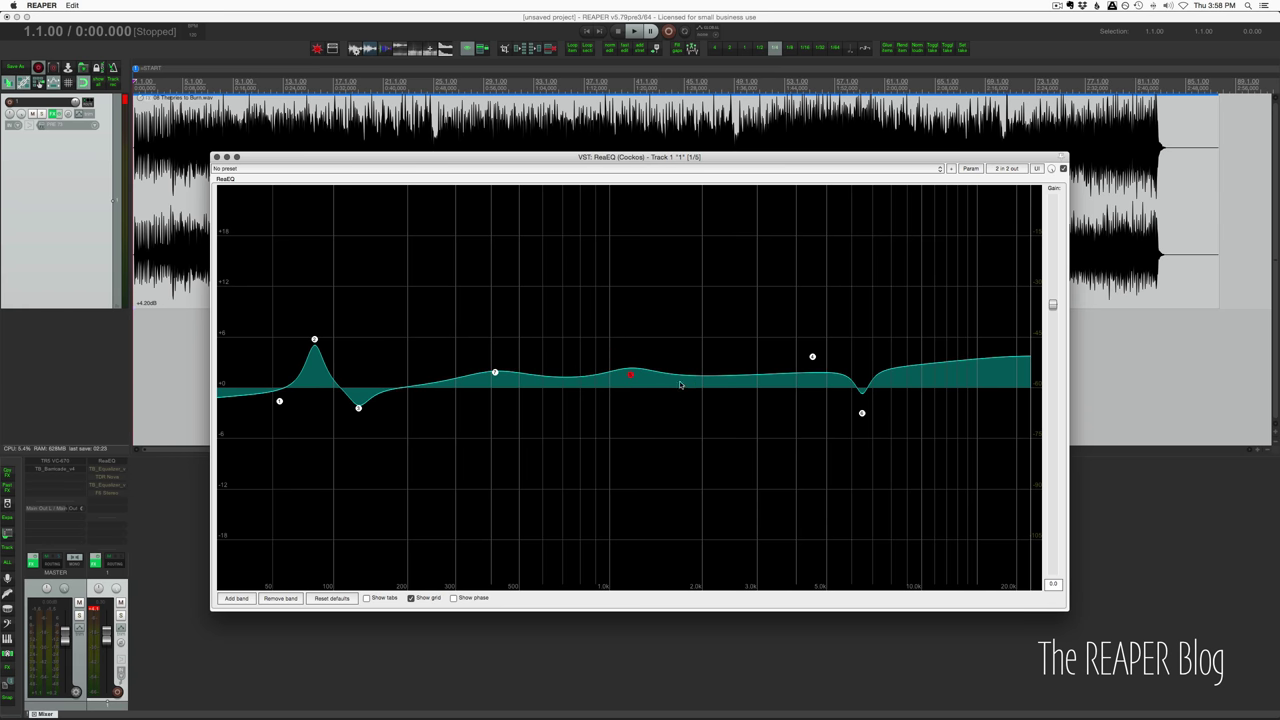
Switch band 5 off and on again, and look over its available band types without changing the type.
{"action": "left_click", "coordinate": [630, 375], "text": "alt"}
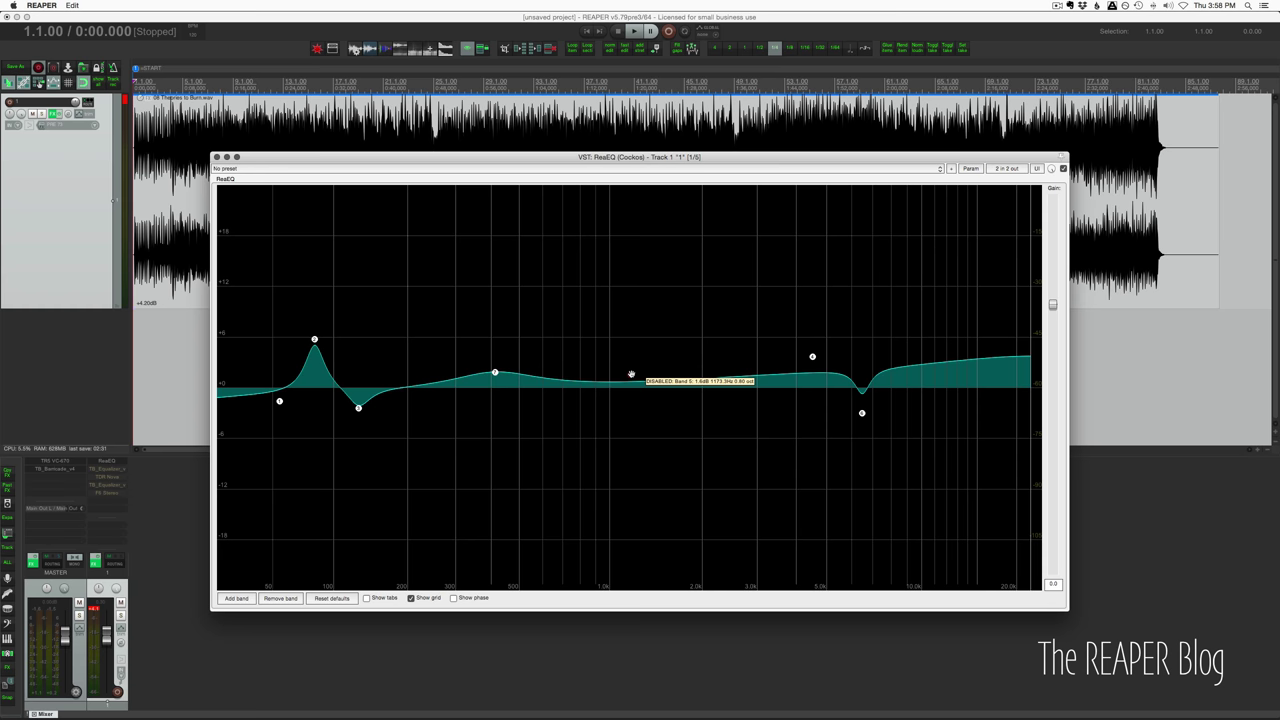
{"action": "left_click", "coordinate": [631, 374], "text": "alt"}
{"action": "right_click", "coordinate": [631, 375]}
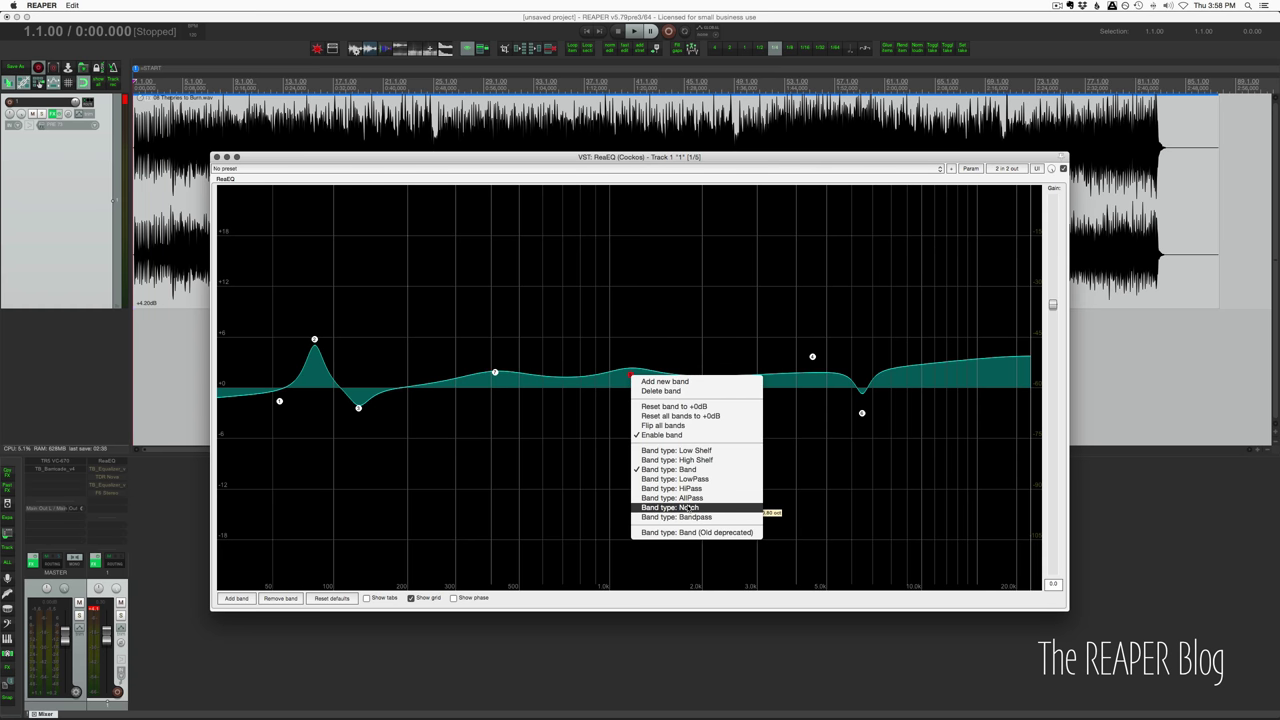
{"action": "left_click", "coordinate": [577, 427]}
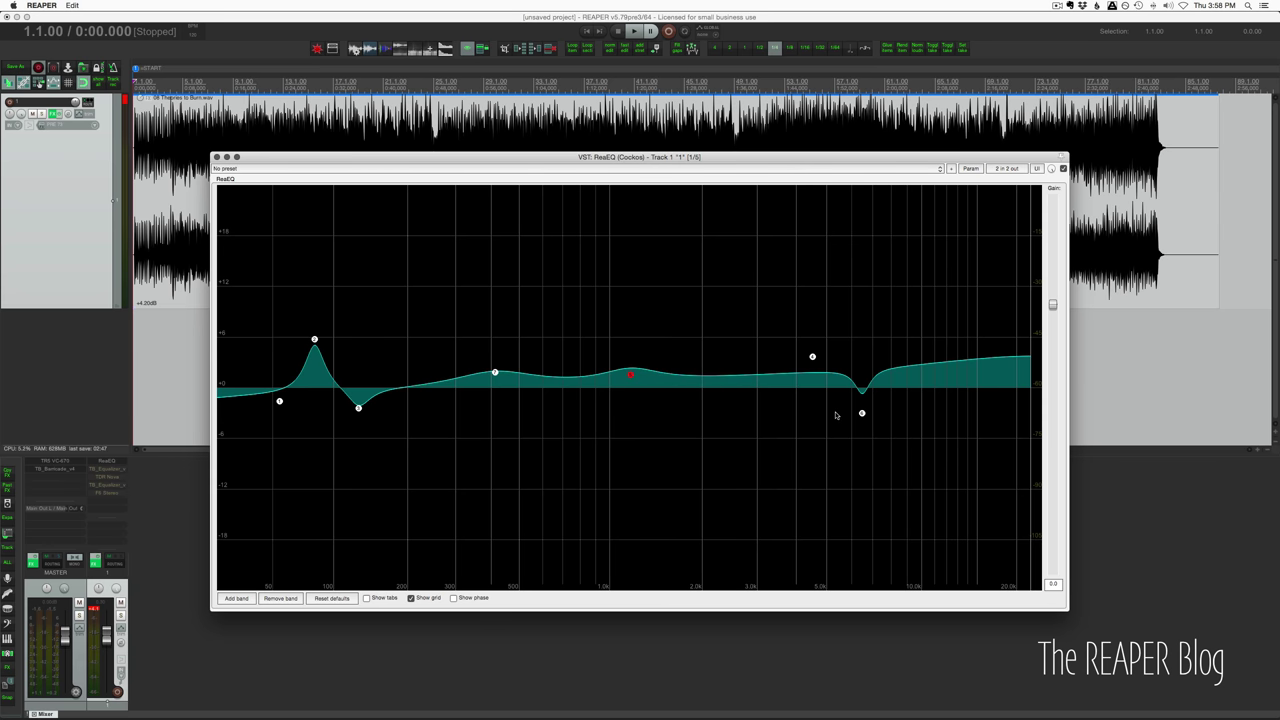
Show the band tabs again and fine-tune band 5's bandwidth to 0.87 oct.
{"action": "left_click", "coordinate": [382, 598]}
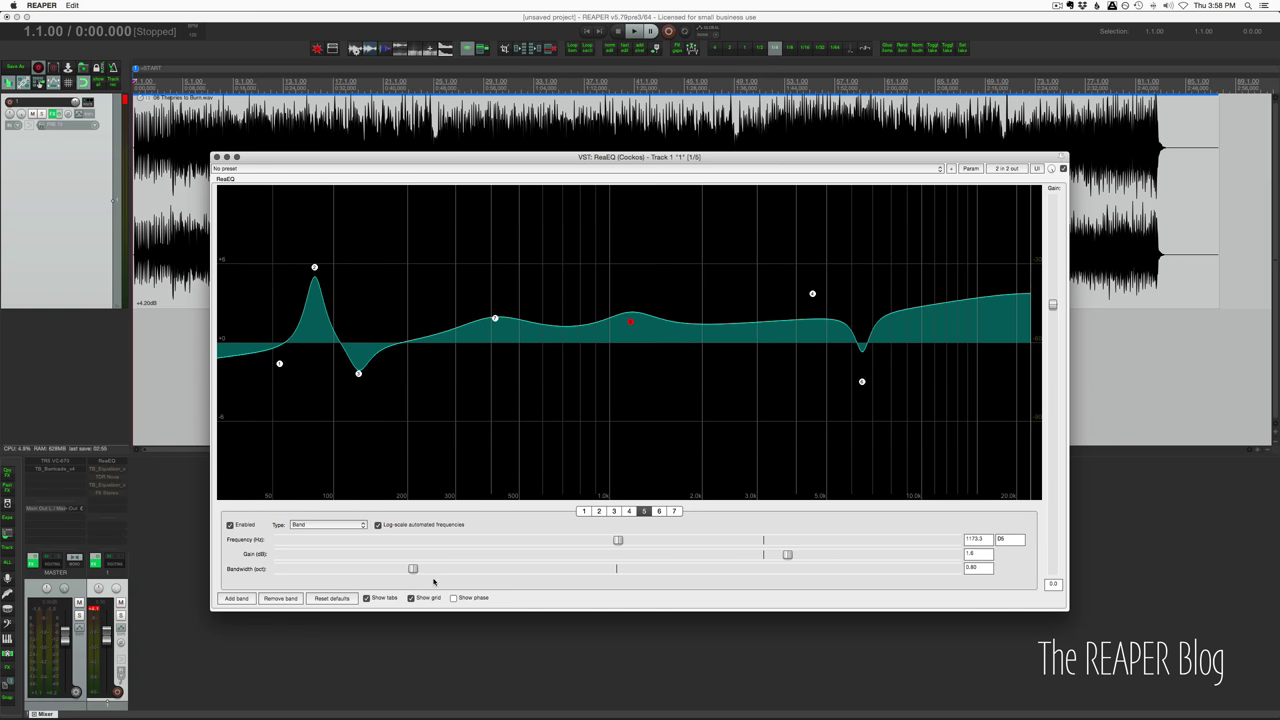
{"action": "scroll", "coordinate": [411, 572], "scroll_direction": "up", "scroll_amount": 10}
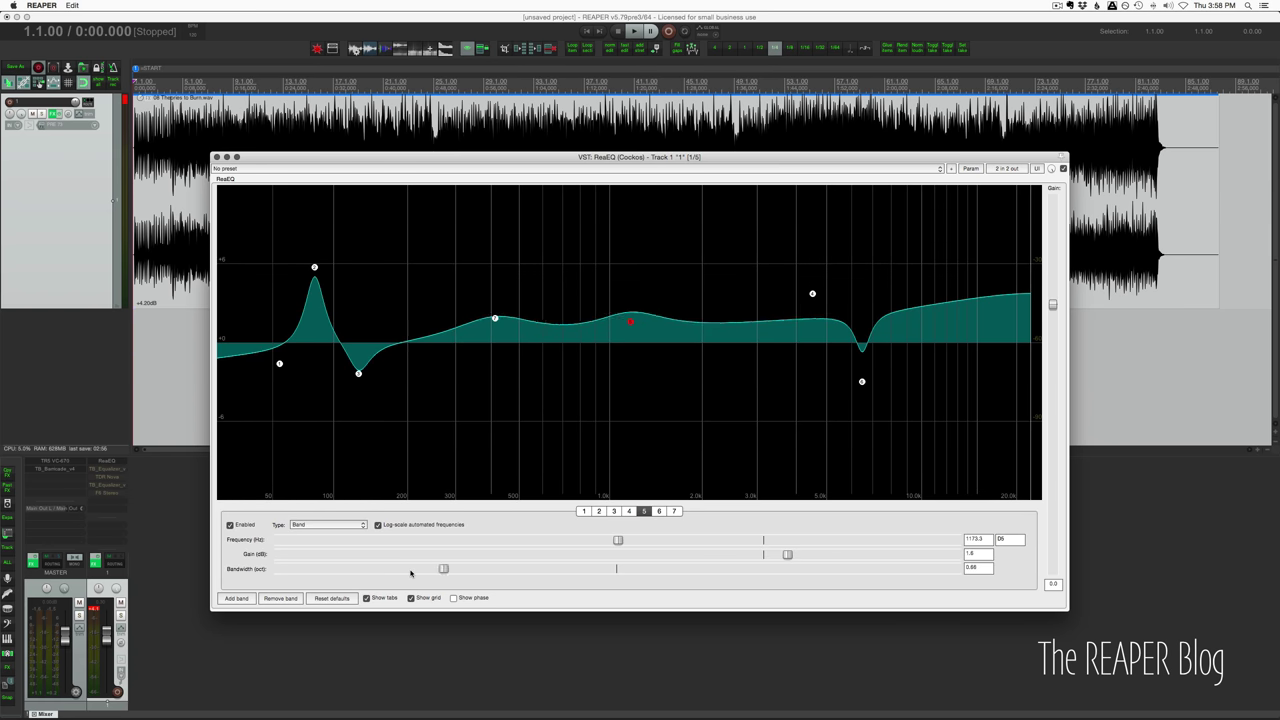
{"action": "scroll", "coordinate": [411, 573], "scroll_direction": "down", "scroll_amount": 13}
{"action": "scroll", "coordinate": [410, 572], "scroll_direction": "up", "scroll_amount": 3}
{"action": "scroll", "coordinate": [410, 572], "scroll_direction": "down", "scroll_amount": 10}
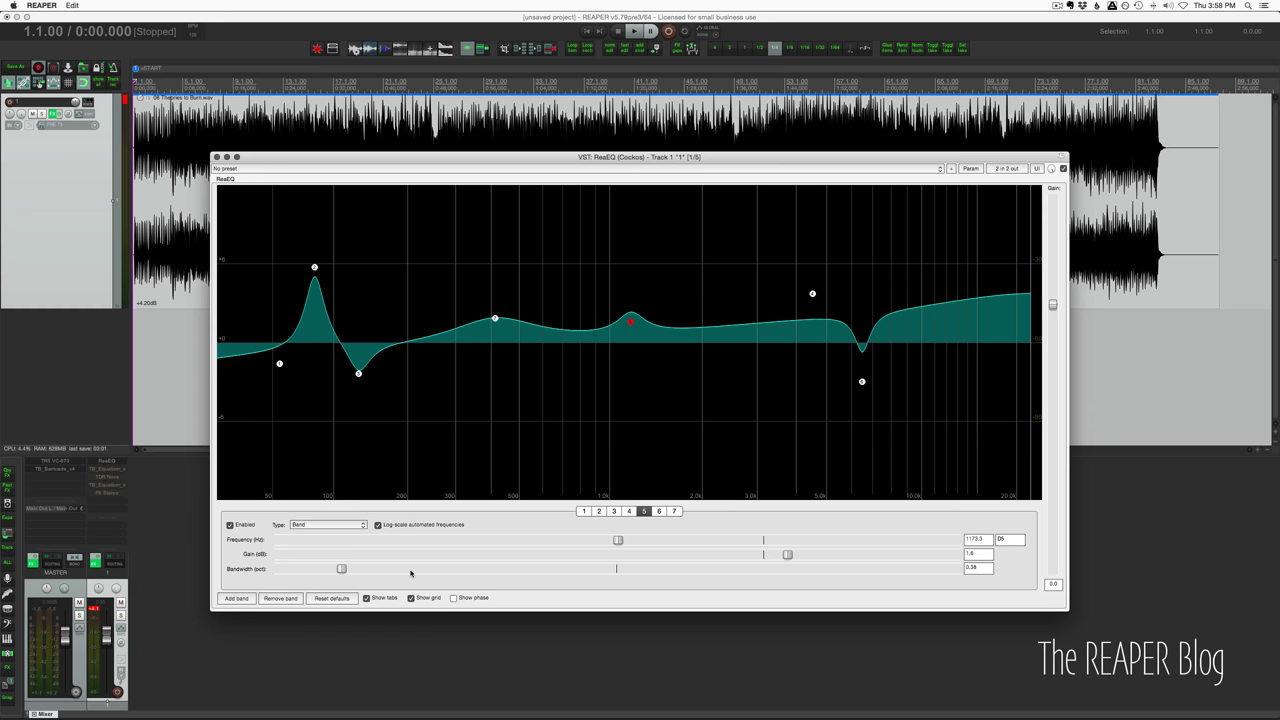
{"action": "scroll", "coordinate": [345, 570], "scroll_direction": "up", "scroll_amount": 15}
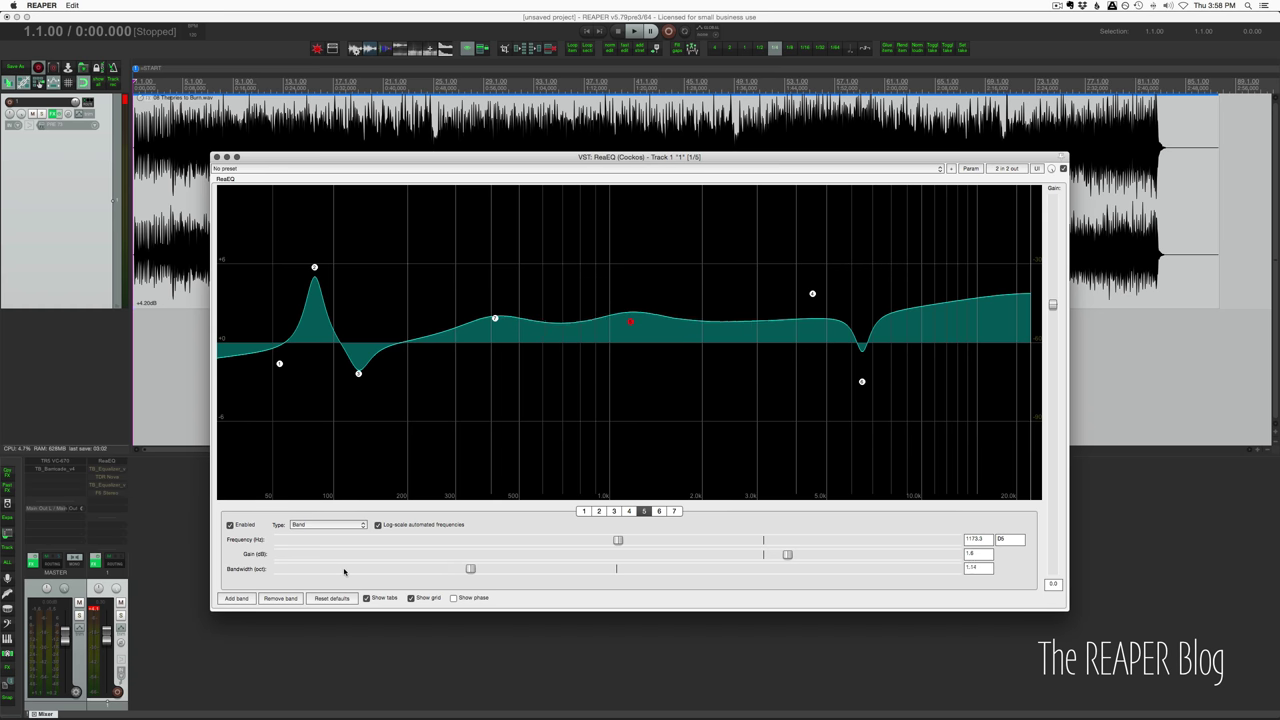
{"action": "scroll", "coordinate": [773, 557], "scroll_direction": "down", "scroll_amount": 10}
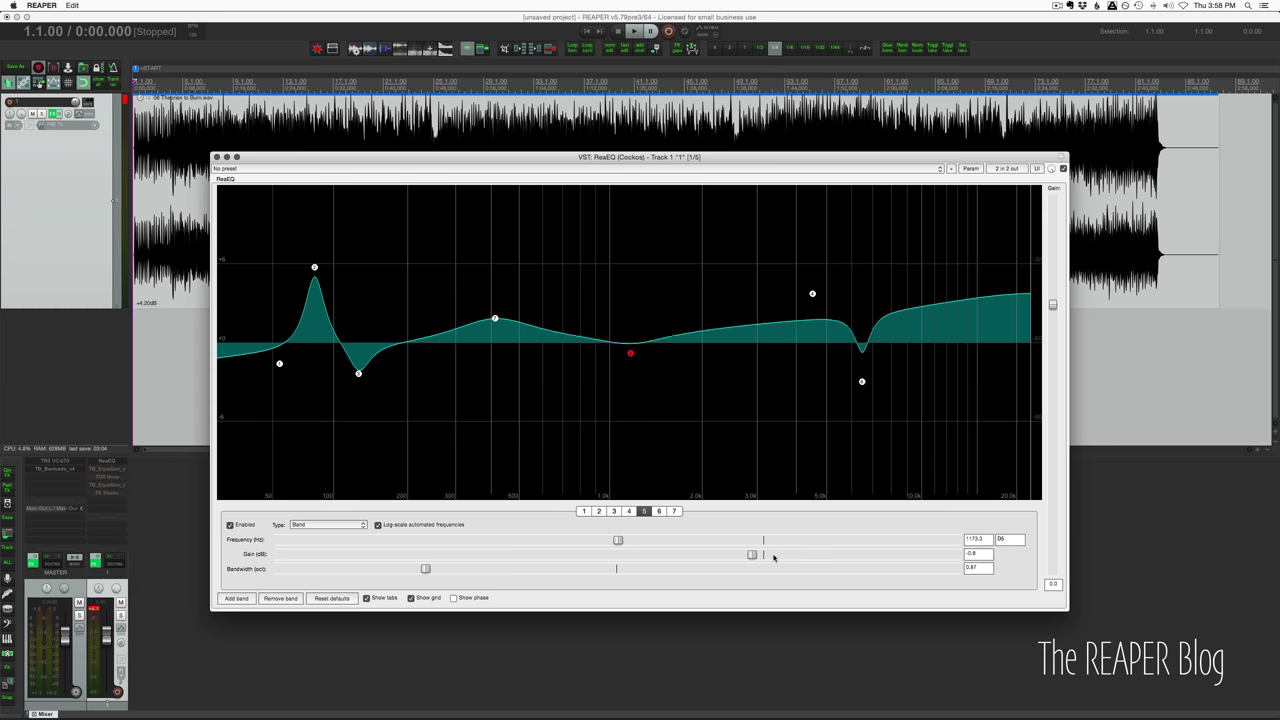
Set band 5's gain to 1.0 dB.
{"action": "scroll", "coordinate": [773, 557], "scroll_direction": "up", "scroll_amount": 11}
{"action": "scroll", "coordinate": [773, 557], "scroll_direction": "up", "scroll_amount": 2}
{"action": "scroll", "coordinate": [773, 557], "scroll_direction": "down", "scroll_amount": 8}
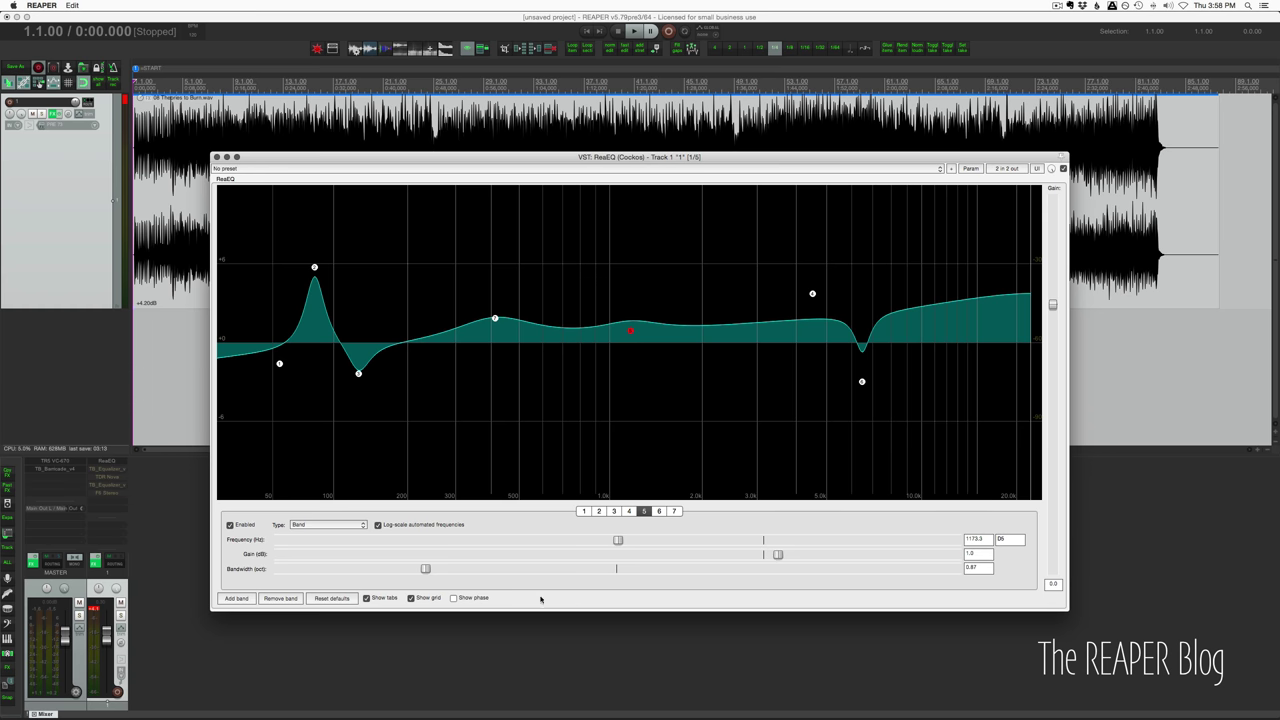
Narrow band 5's bandwidth to about 0.60 oct.
{"action": "scroll", "coordinate": [422, 570], "scroll_direction": "down", "scroll_amount": 3}
{"action": "scroll", "coordinate": [422, 570], "scroll_direction": "up", "scroll_amount": 6}
{"action": "scroll", "coordinate": [422, 570], "scroll_direction": "down", "scroll_amount": 8}
{"action": "scroll", "coordinate": [422, 570], "scroll_direction": "up", "scroll_amount": 8}
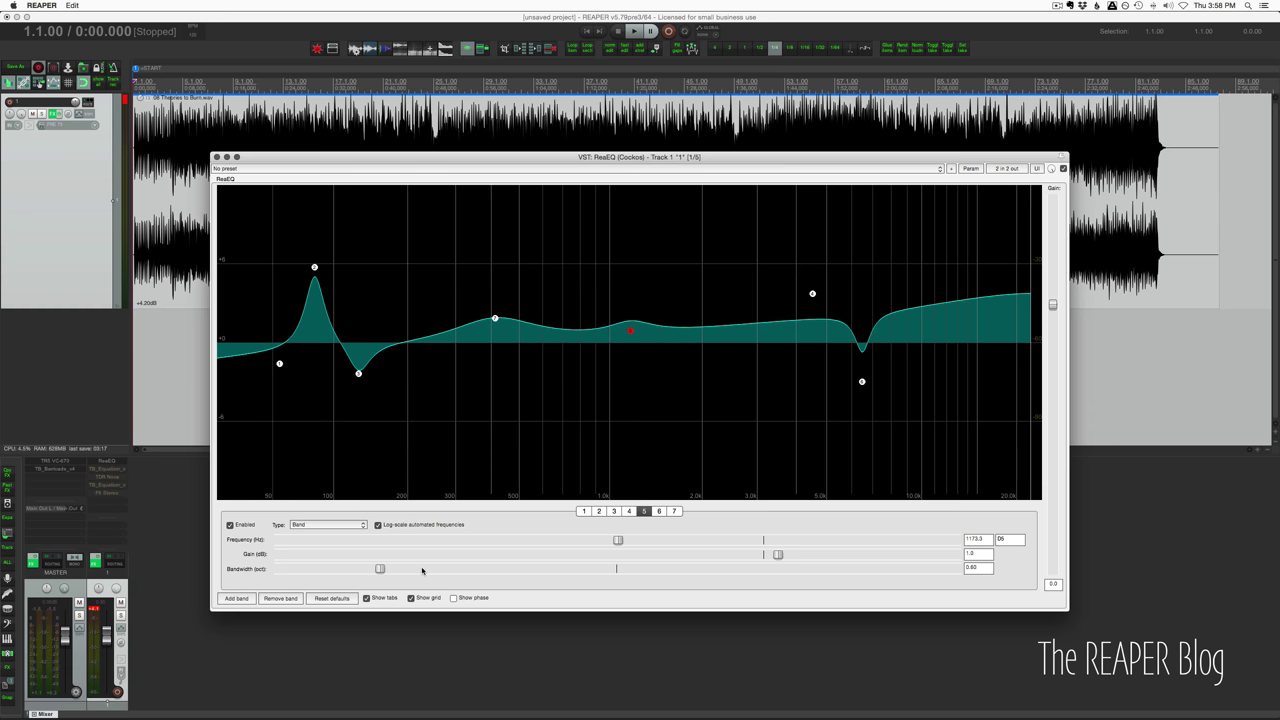
{"action": "scroll", "coordinate": [422, 570], "scroll_direction": "down", "scroll_amount": 3}
{"action": "left_click_drag", "start_coordinate": [386, 569], "coordinate": [393, 569]}
Fine-tune band 7 by narrowing its bandwidth to 0.60 oct.
{"action": "scroll", "coordinate": [390, 570], "scroll_direction": "down", "scroll_amount": 5}
{"action": "scroll", "coordinate": [395, 570], "scroll_direction": "up", "scroll_amount": 3}
{"action": "scroll", "coordinate": [405, 569], "scroll_direction": "down", "scroll_amount": 1}
{"action": "scroll", "coordinate": [405, 569], "scroll_direction": "down", "scroll_amount": 2}
{"action": "scroll", "coordinate": [405, 569], "scroll_direction": "up", "scroll_amount": 3}
{"action": "scroll", "coordinate": [494, 320], "scroll_direction": "down", "scroll_amount": 10}
{"action": "scroll", "coordinate": [494, 320], "scroll_direction": "up", "scroll_amount": 8}
{"action": "scroll", "coordinate": [494, 320], "scroll_direction": "down", "scroll_amount": 5}
{"action": "scroll", "coordinate": [494, 320], "scroll_direction": "up", "scroll_amount": 3}
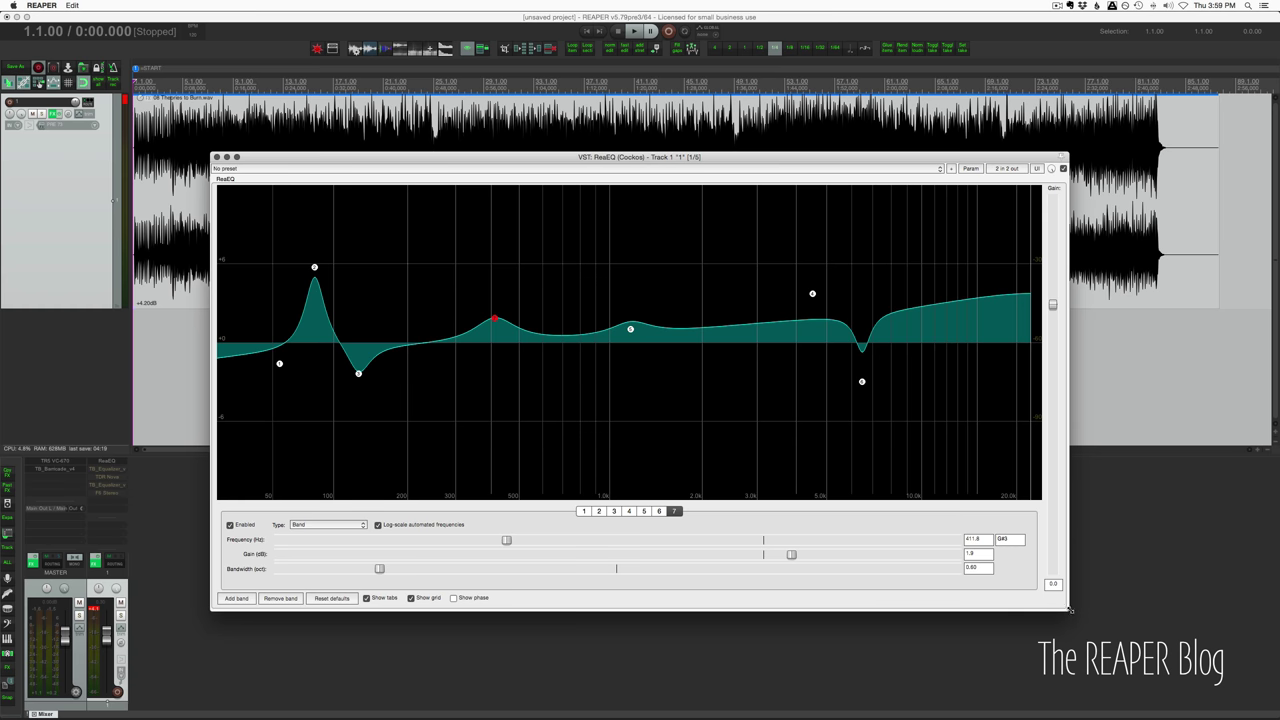
Shrink the ReaEQ window and close it.
{"action": "left_click_drag", "start_coordinate": [1069, 613], "coordinate": [699, 465]}
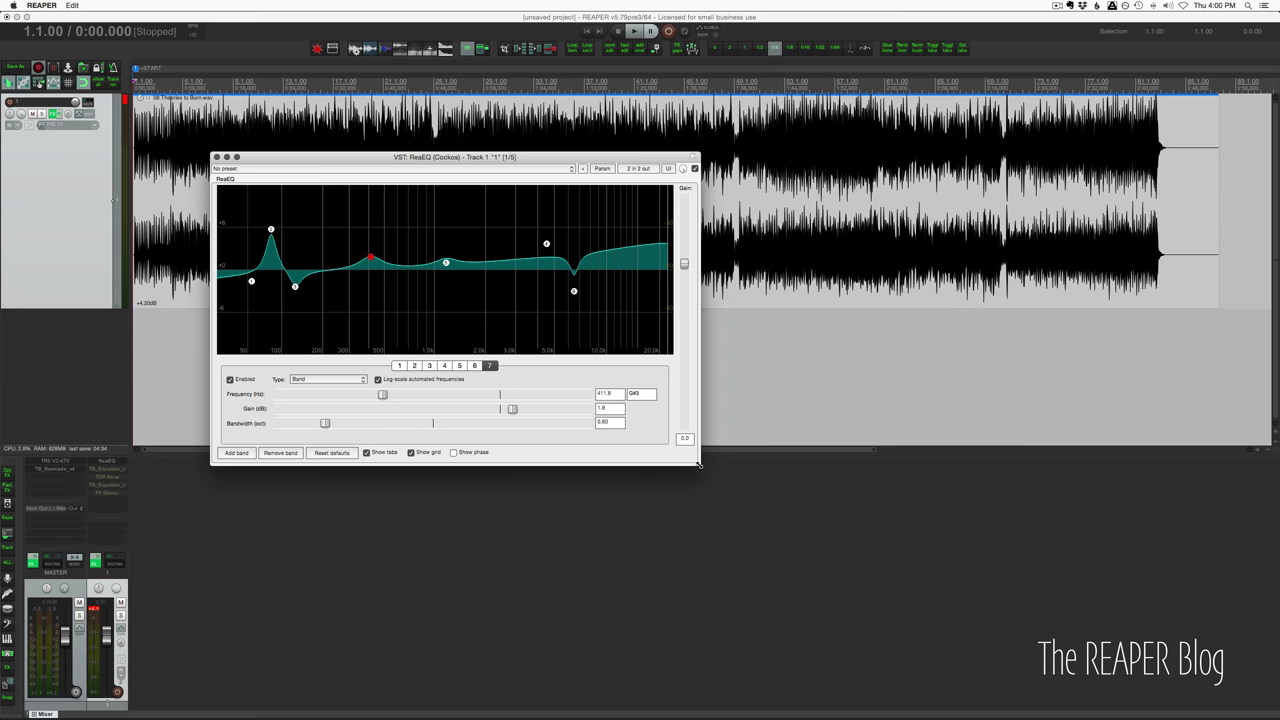
{"action": "left_click", "coordinate": [216, 157]}
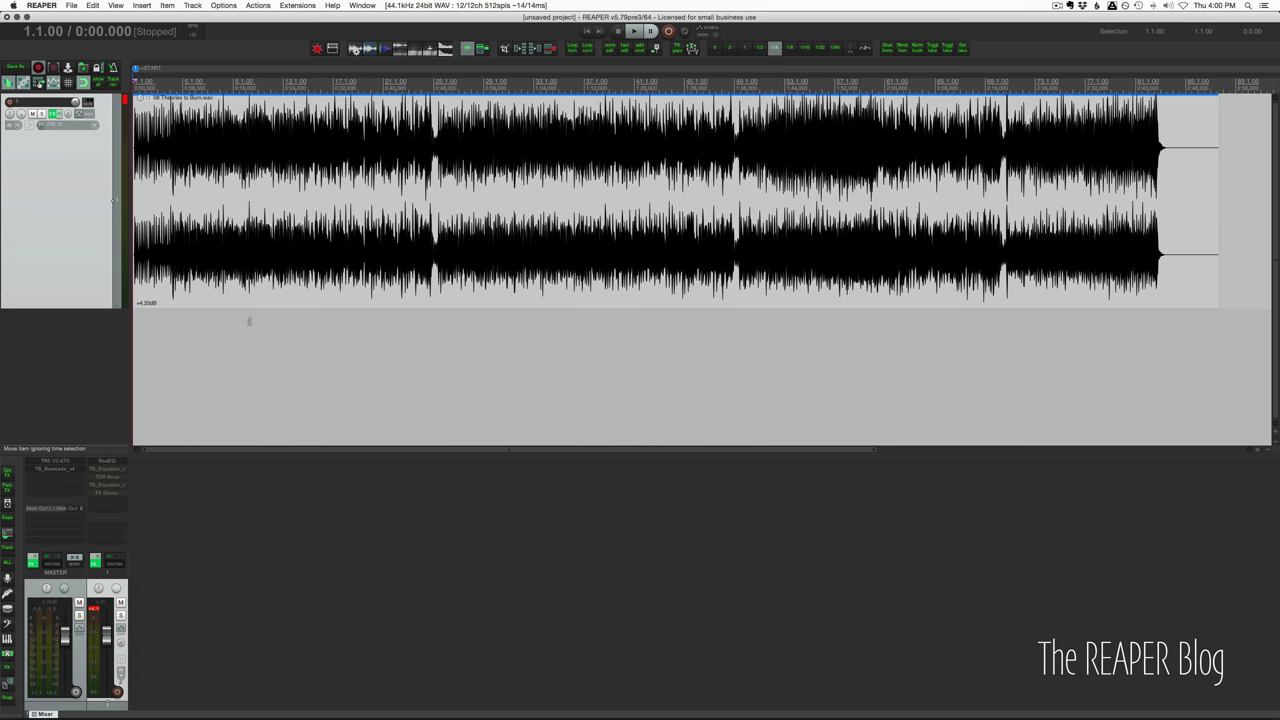
Open the TB_Equalizer_v3 plug-in on track 1, move its window clear, and activate section 1.
{"action": "left_click", "coordinate": [112, 469]}
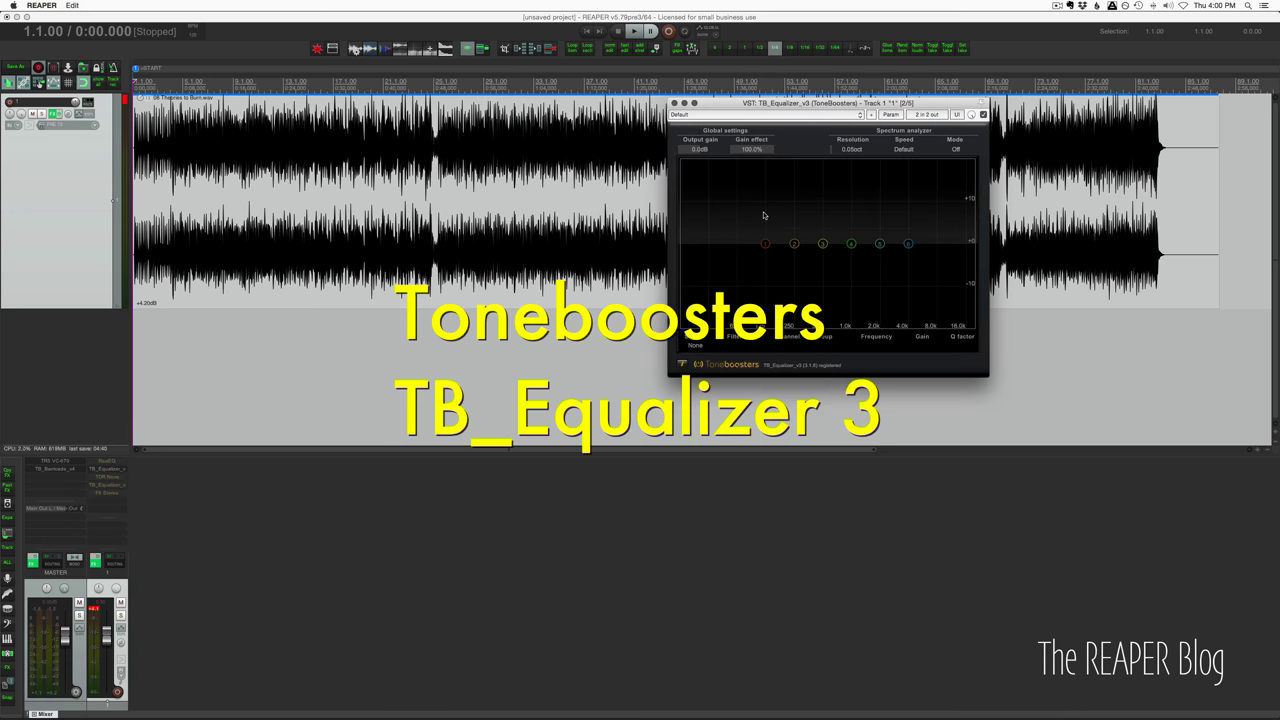
{"action": "left_click_drag", "start_coordinate": [778, 106], "coordinate": [448, 211]}
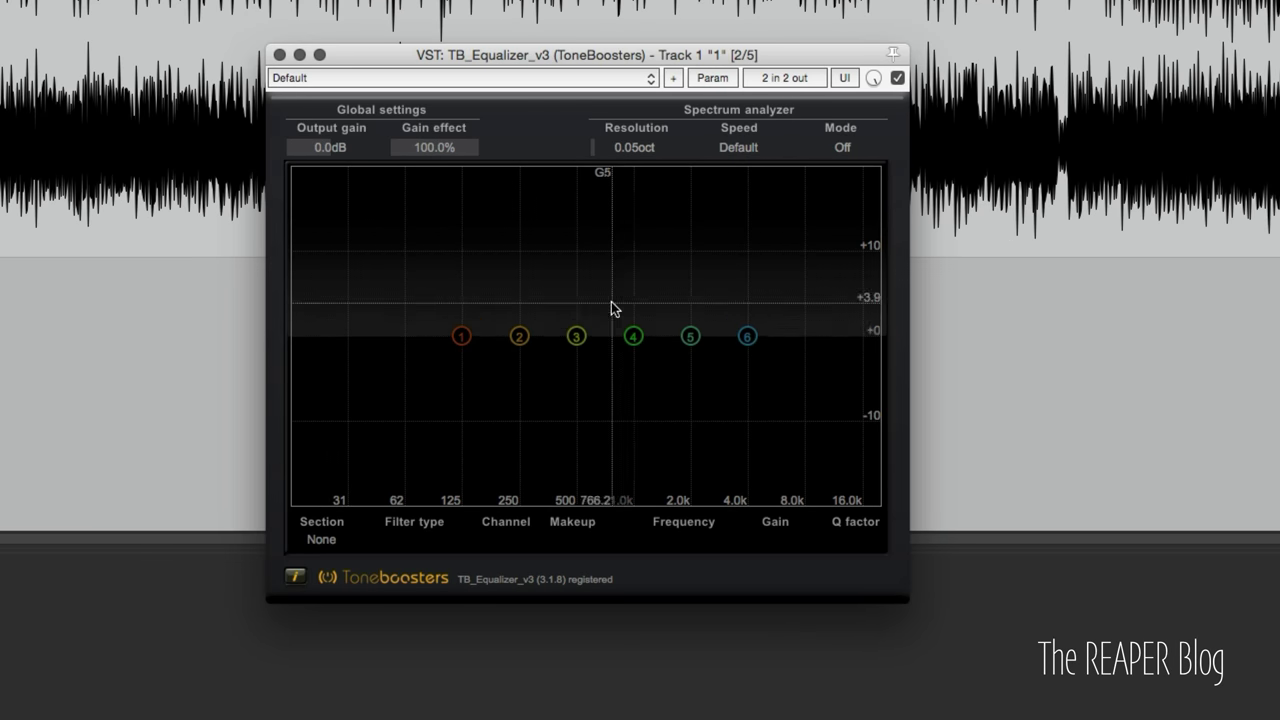
{"action": "left_click", "coordinate": [460, 338]}
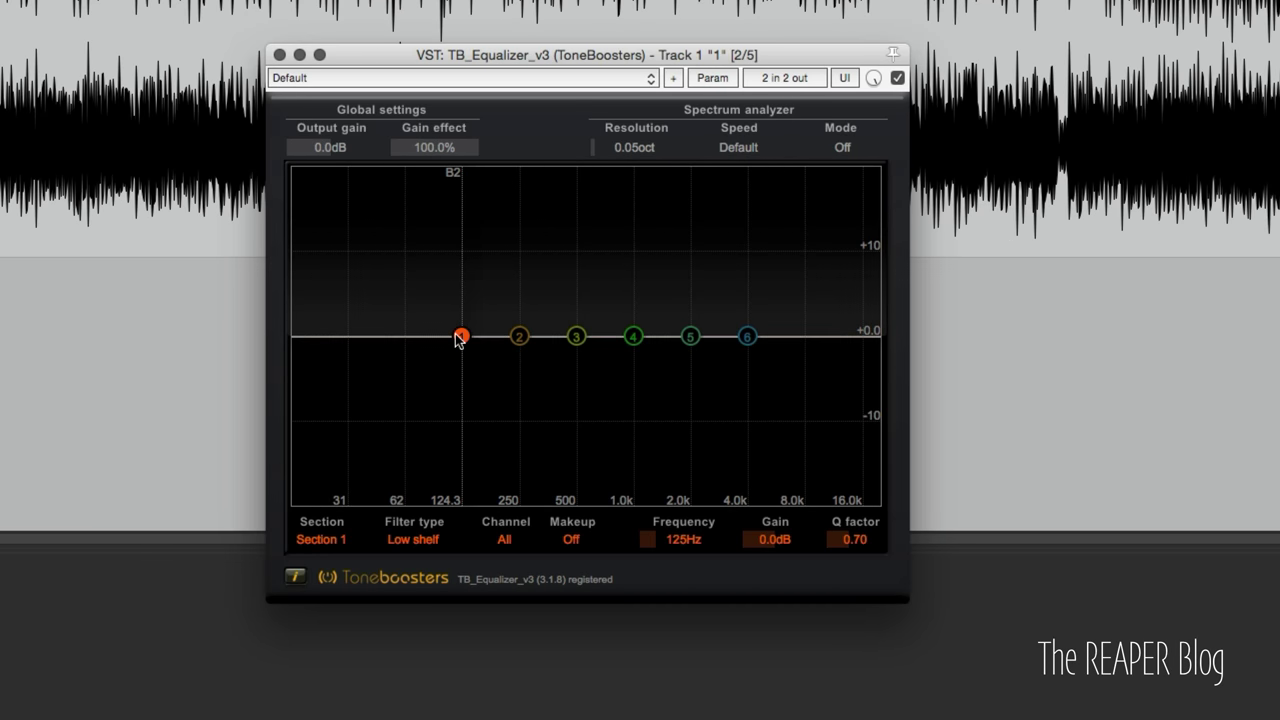
Lower section 1's frequency, give its low shelf a slight boost, and set the spectrum analyzer mode to L+R sum.
{"action": "left_click_drag", "start_coordinate": [454, 336], "coordinate": [363, 316]}
{"action": "left_click", "coordinate": [841, 148]}
{"action": "left_click", "coordinate": [866, 189]}
Shape section 1 into a resonant low shelf at about 53 Hz, 1.5 dB and Q 6.57, applied to the Mid channel.
{"action": "mouse_move", "coordinate": [363, 316]}
{"action": "left_mouse_down"}
{"action": "mouse_move", "coordinate": [377, 316]}
{"action": "mouse_move", "coordinate": [374, 354]}
{"action": "mouse_move", "coordinate": [386, 312]}
{"action": "left_mouse_up"}
{"action": "scroll", "coordinate": [380, 337], "scroll_direction": "down", "scroll_amount": 5}
{"action": "scroll", "coordinate": [386, 312], "scroll_direction": "up", "scroll_amount": 10}
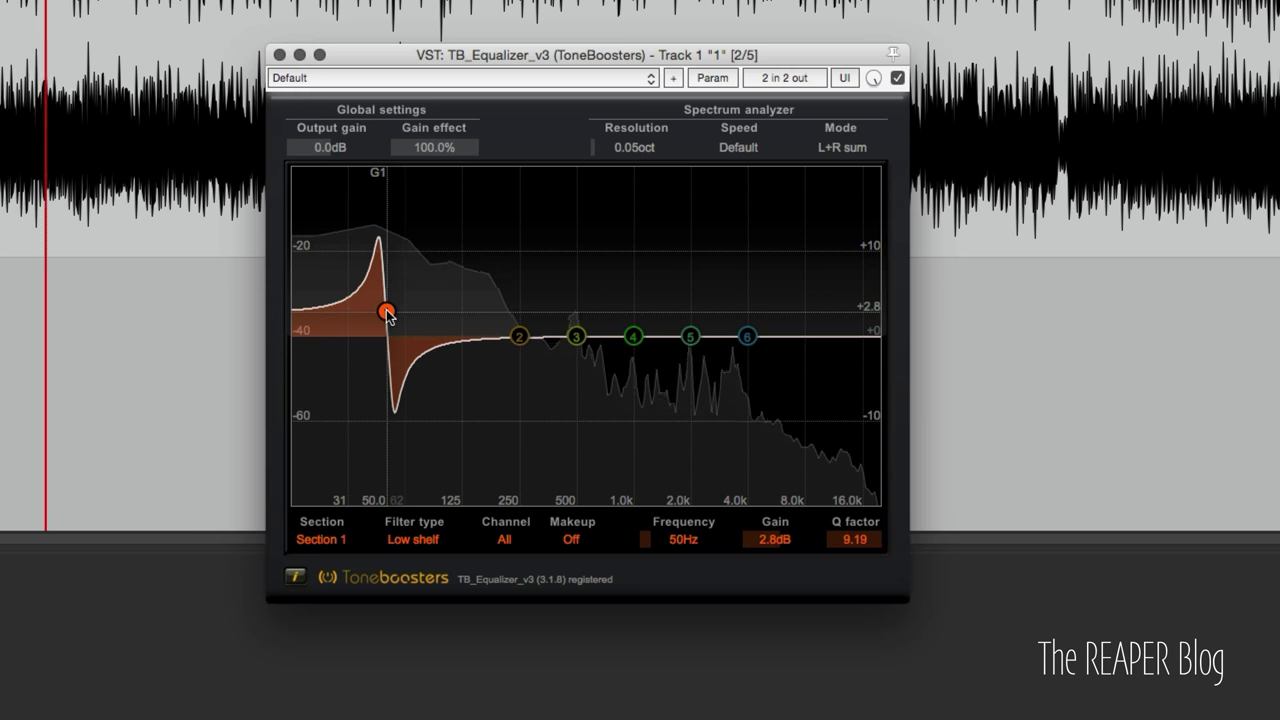
{"action": "scroll", "coordinate": [386, 312], "scroll_direction": "down", "scroll_amount": 2}
{"action": "mouse_move", "coordinate": [386, 314]}
{"action": "left_mouse_down"}
{"action": "mouse_move", "coordinate": [380, 329]}
{"action": "mouse_move", "coordinate": [390, 323]}
{"action": "left_mouse_up"}
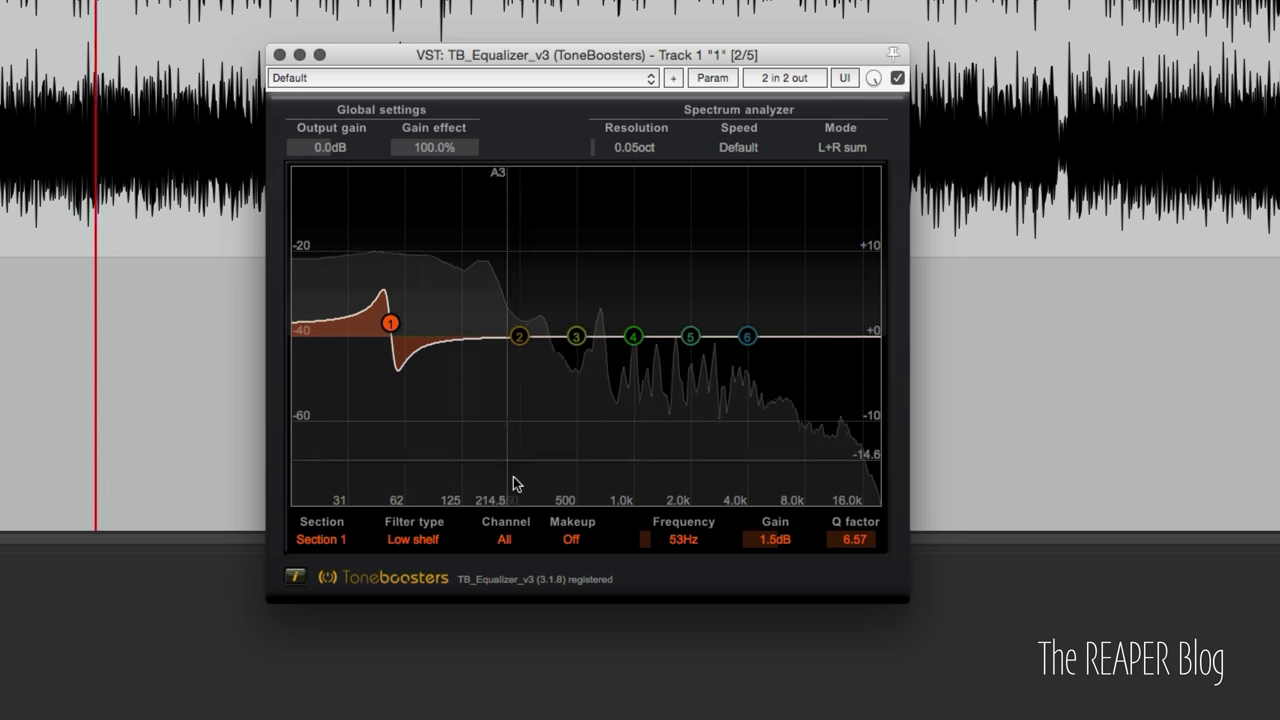
{"action": "left_click", "coordinate": [505, 540]}
{"action": "left_click", "coordinate": [507, 580]}
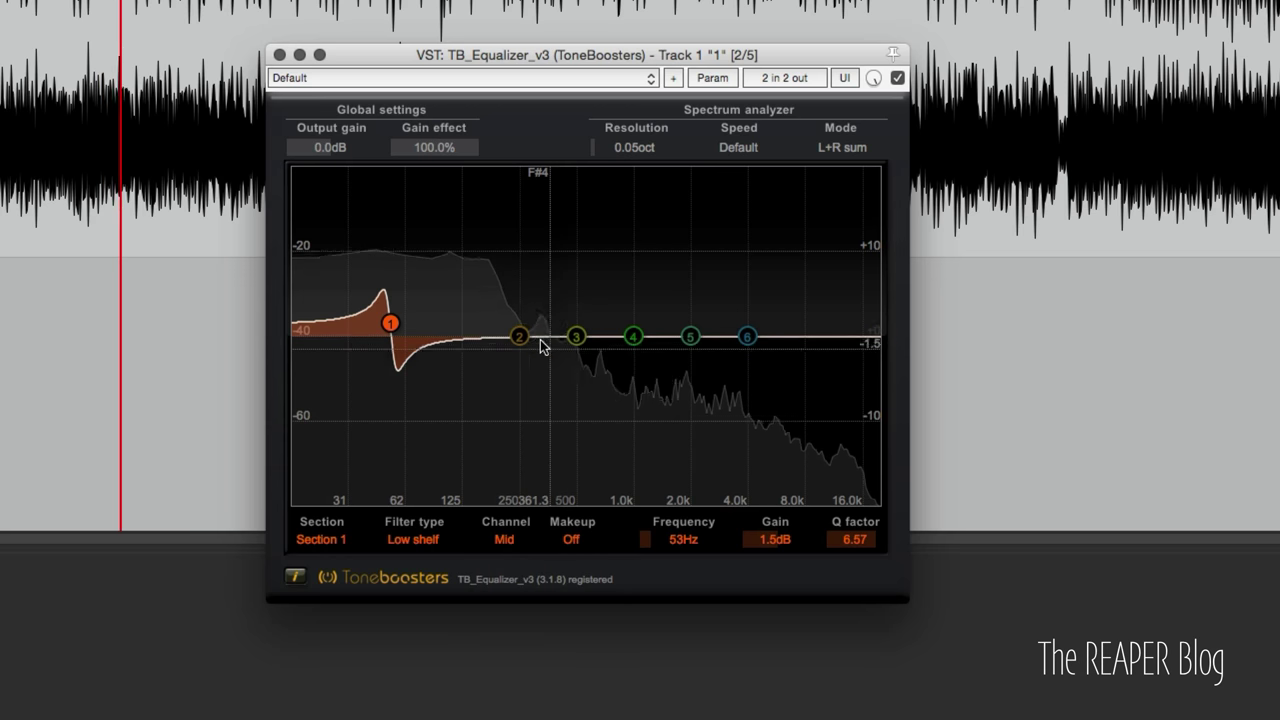
Turn section 2 into a narrow cut of about -3.8 dB at 129 Hz with a Q of about 4.26.
{"action": "left_click_drag", "start_coordinate": [520, 337], "coordinate": [469, 231]}
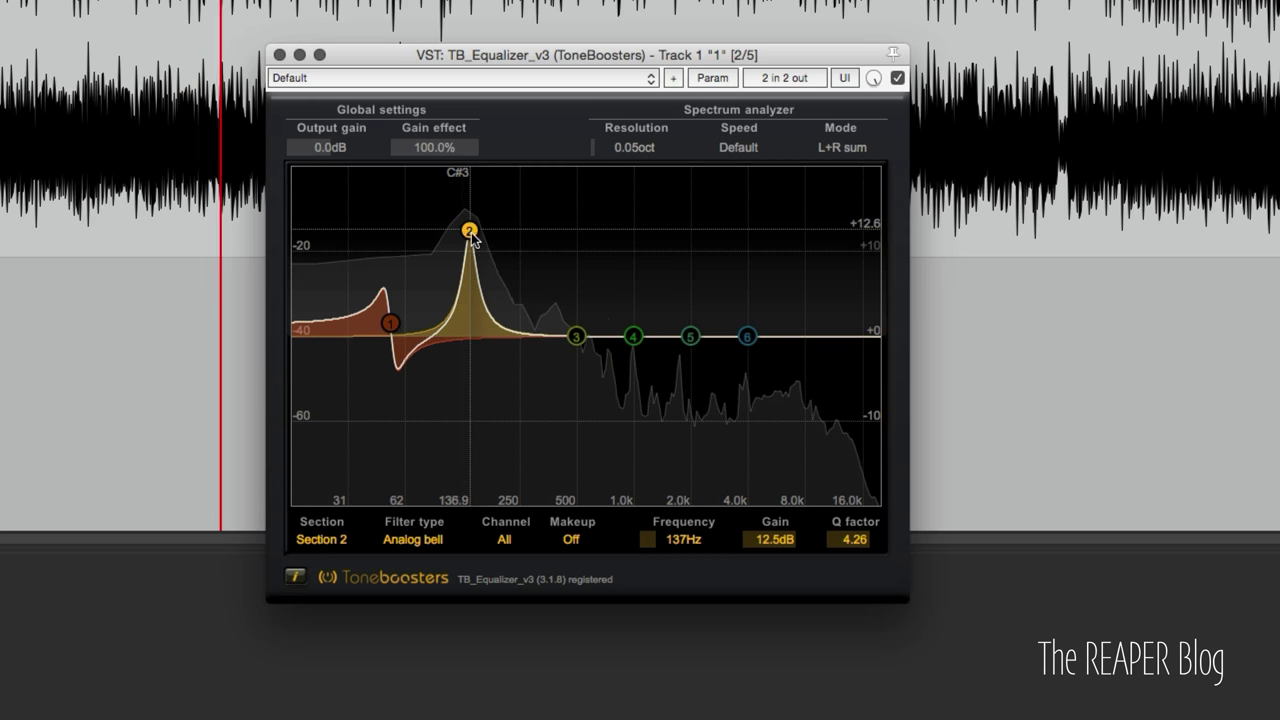
{"action": "scroll", "coordinate": [686, 537], "scroll_direction": "down", "scroll_amount": 10}
{"action": "scroll", "coordinate": [686, 537], "scroll_direction": "up", "scroll_amount": 10}
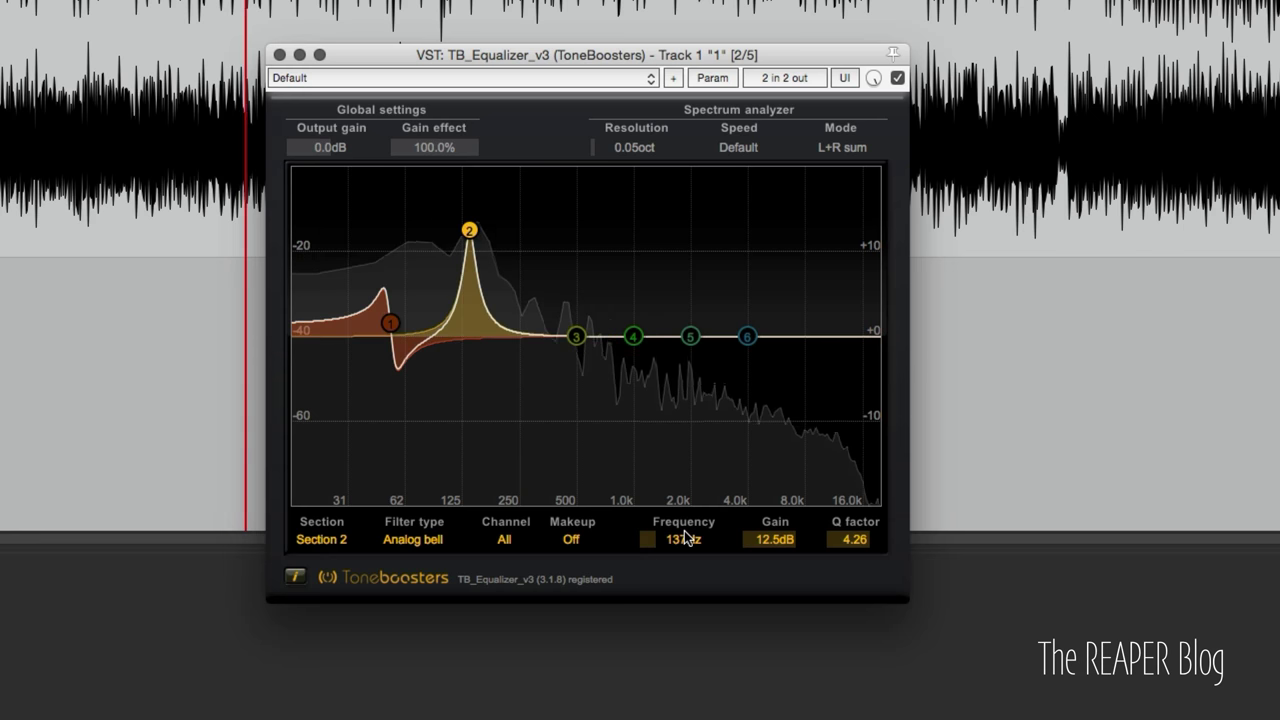
{"action": "left_click_drag", "start_coordinate": [471, 231], "coordinate": [464, 238]}
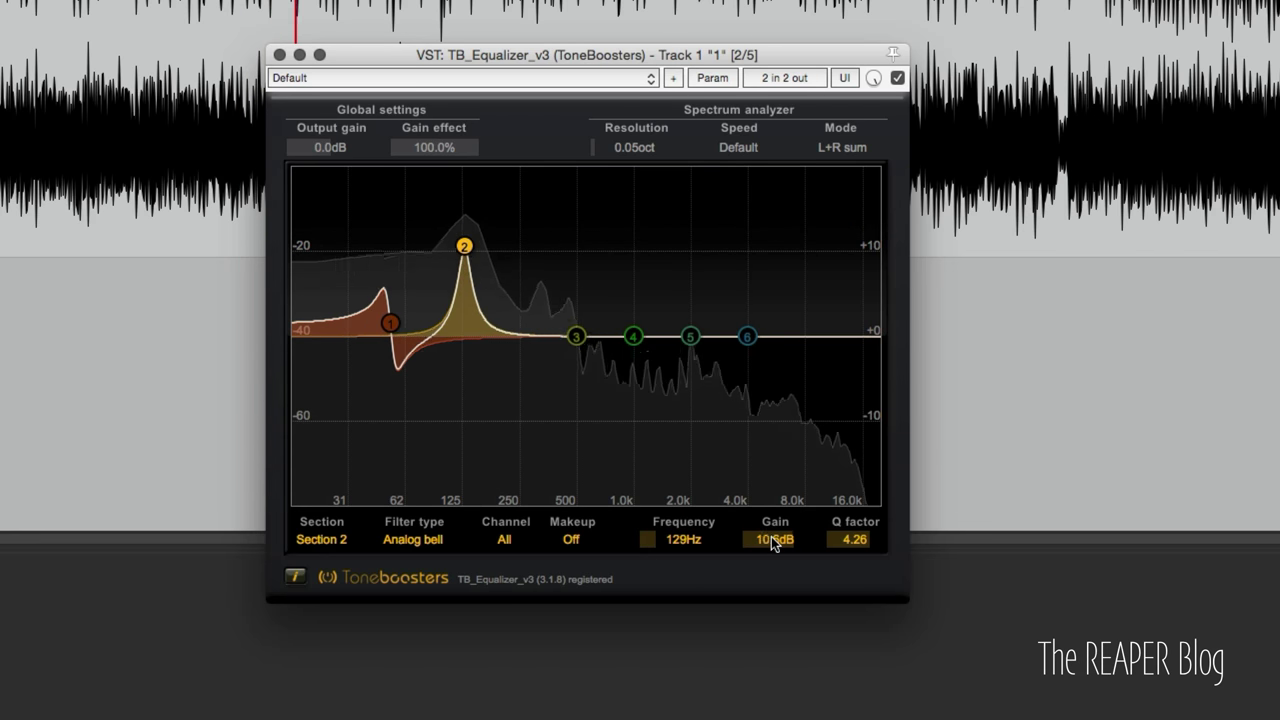
{"action": "scroll", "coordinate": [773, 541], "scroll_direction": "down", "scroll_amount": 10}
{"action": "scroll", "coordinate": [773, 541], "scroll_direction": "up", "scroll_amount": 3}
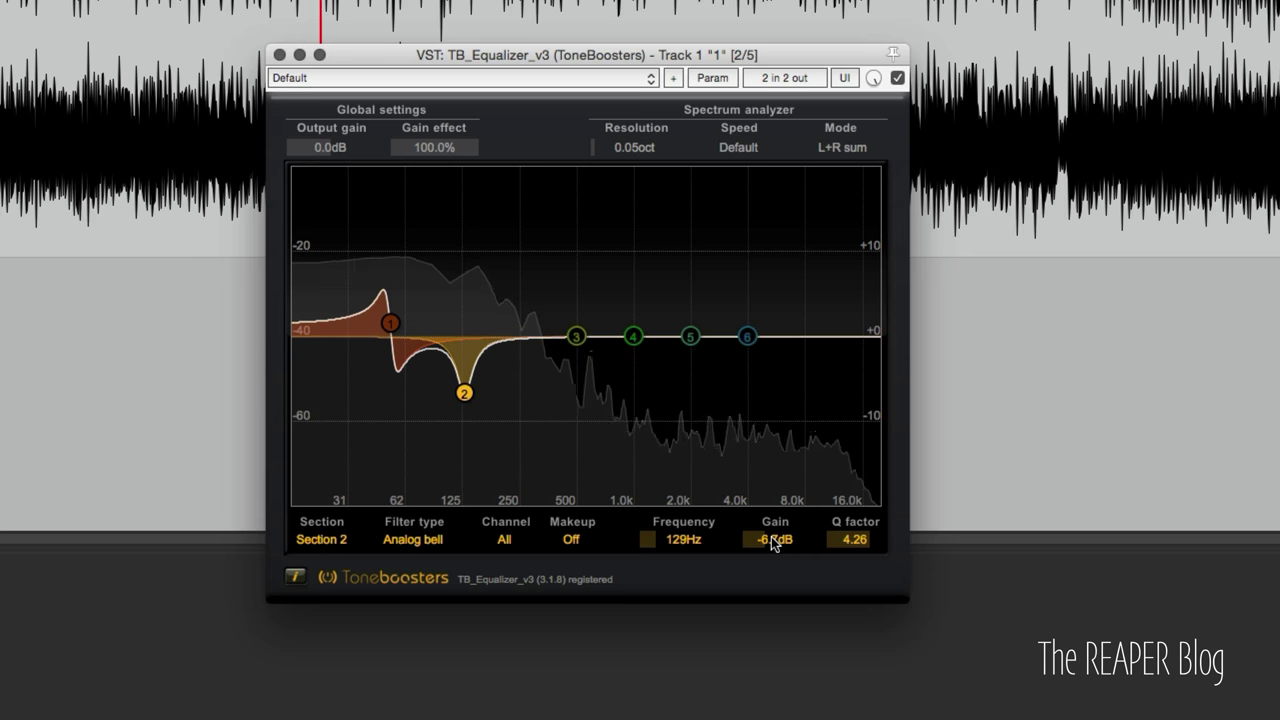
{"action": "scroll", "coordinate": [773, 542], "scroll_direction": "up", "scroll_amount": 3}
Shape section 3 into a bell boost of about 2.7 dB at 507 Hz with a Q of about 1.16.
{"action": "left_click_drag", "start_coordinate": [574, 335], "coordinate": [572, 300]}
{"action": "scroll", "coordinate": [572, 300], "scroll_direction": "down", "scroll_amount": 3}
{"action": "scroll", "coordinate": [572, 300], "scroll_direction": "up", "scroll_amount": 3}
{"action": "scroll", "coordinate": [572, 300], "scroll_direction": "up", "scroll_amount": 3}
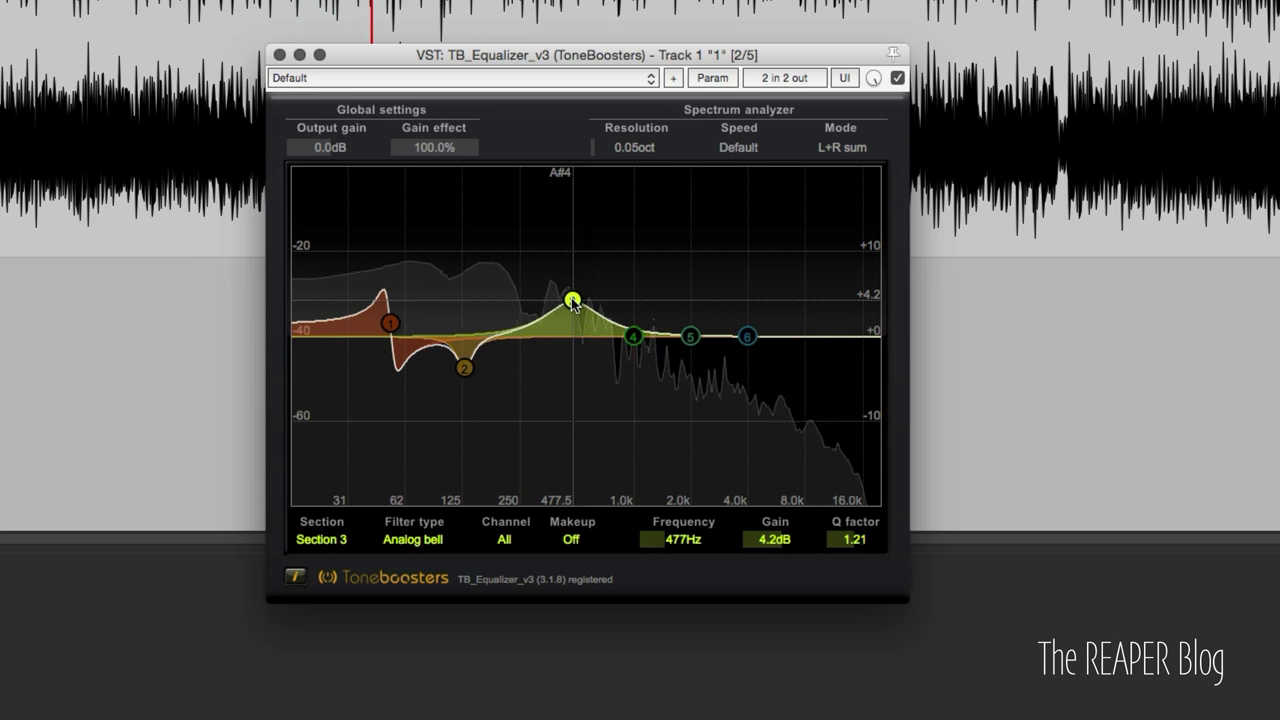
{"action": "scroll", "coordinate": [572, 303], "scroll_direction": "up", "scroll_amount": 1}
{"action": "mouse_move", "coordinate": [572, 300]}
{"action": "left_mouse_down"}
{"action": "mouse_move", "coordinate": [543, 317]}
{"action": "mouse_move", "coordinate": [577, 313]}
{"action": "left_mouse_up"}
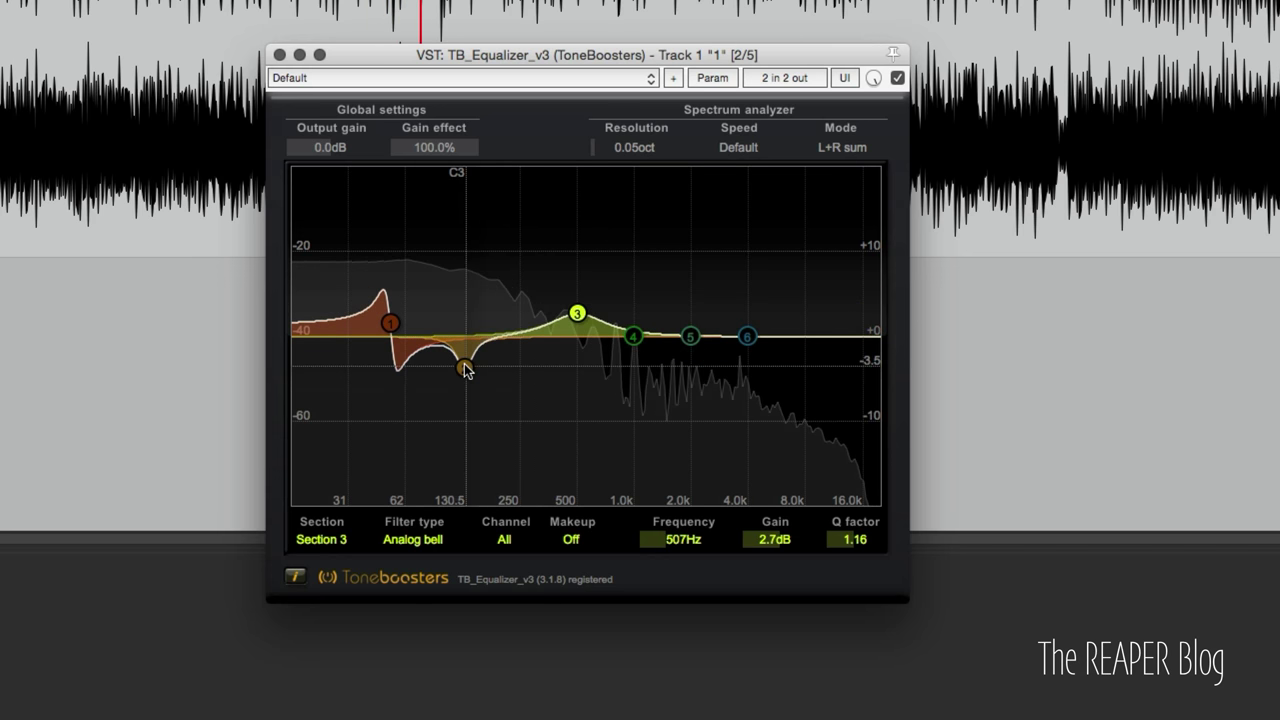
Assign section 2 to the Mid channel and shift section 3 down to between 250 and 500 Hz.
{"action": "left_click", "coordinate": [506, 505]}
{"action": "left_click", "coordinate": [505, 540]}
{"action": "left_click", "coordinate": [507, 580]}
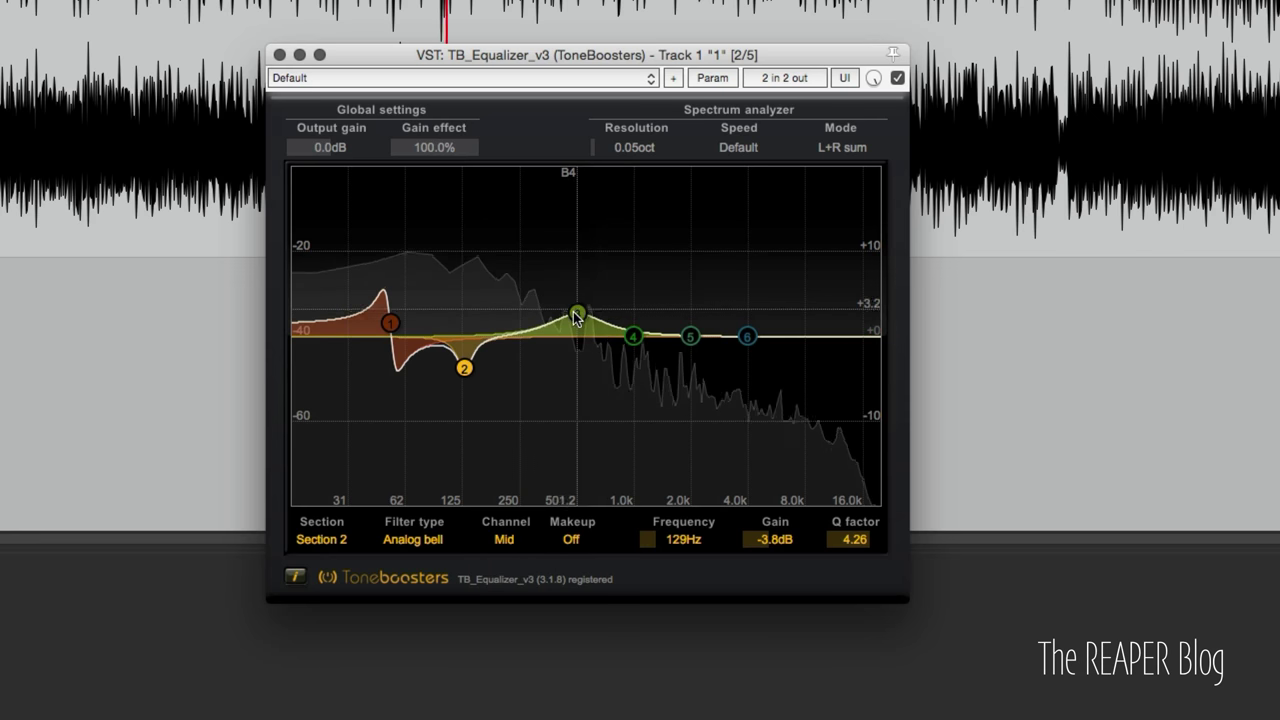
{"action": "left_click_drag", "start_coordinate": [581, 316], "coordinate": [538, 310]}
Add a wide section 4 boost of about 2.2 dB at 919 Hz, Q 0.50, and apply it to the Mid channel.
{"action": "left_click_drag", "start_coordinate": [633, 336], "coordinate": [623, 318]}
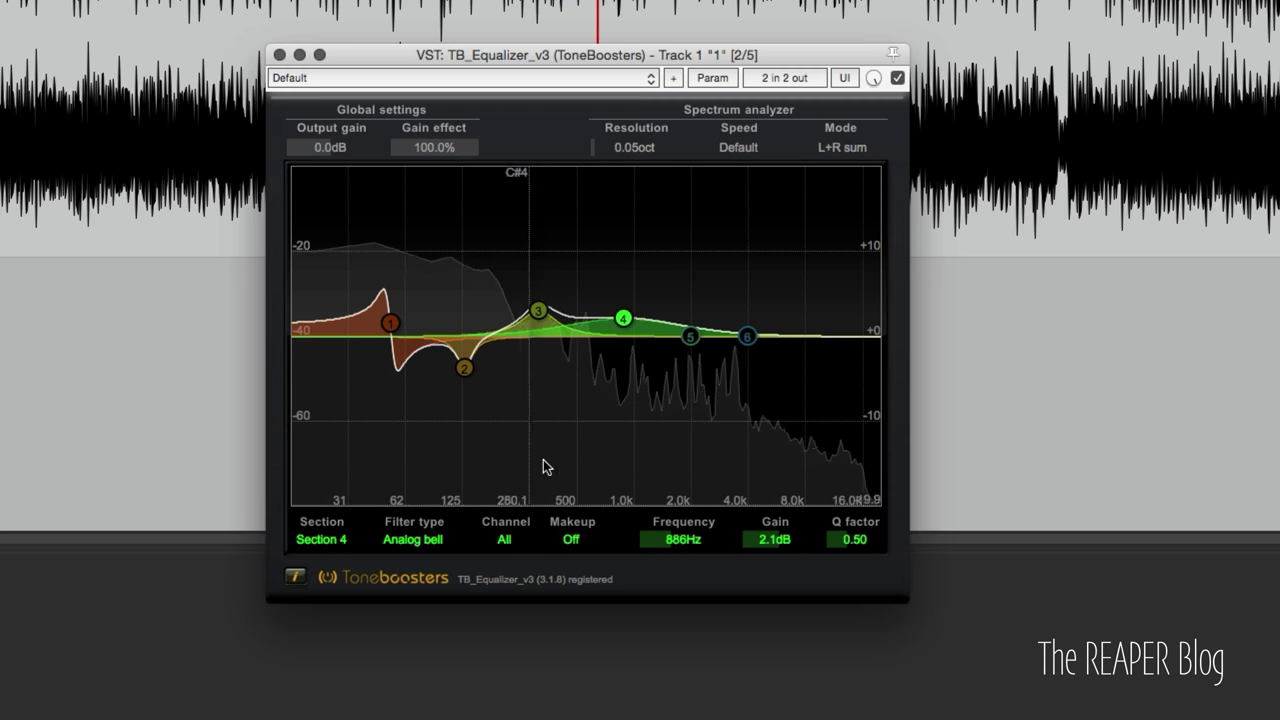
{"action": "double_click", "coordinate": [623, 319]}
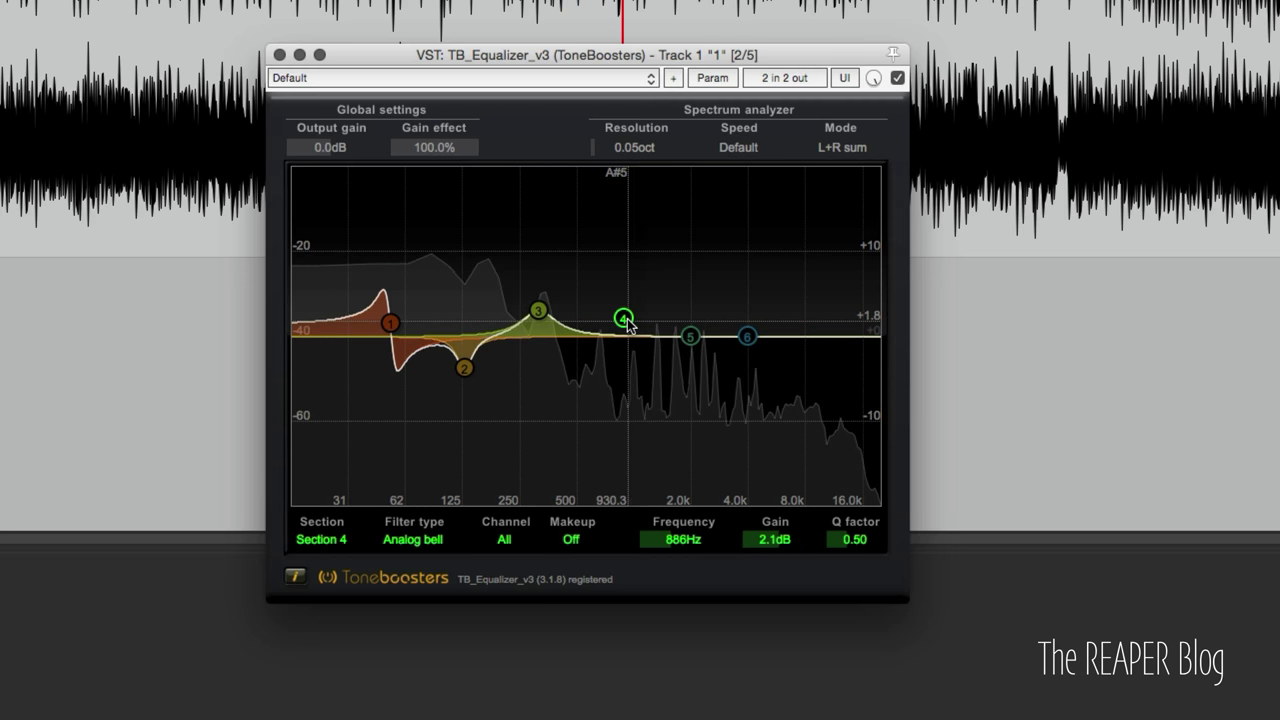
{"action": "double_click", "coordinate": [623, 319]}
{"action": "left_click", "coordinate": [504, 539]}
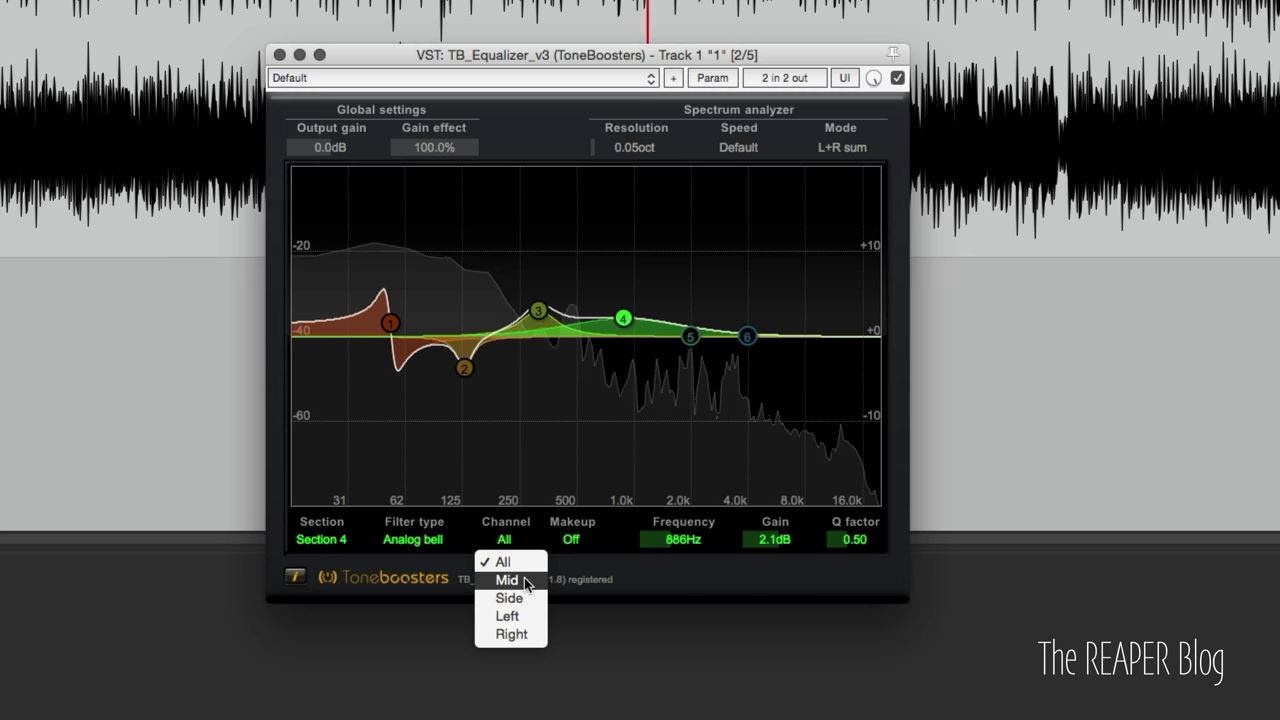
{"action": "left_click", "coordinate": [507, 580]}
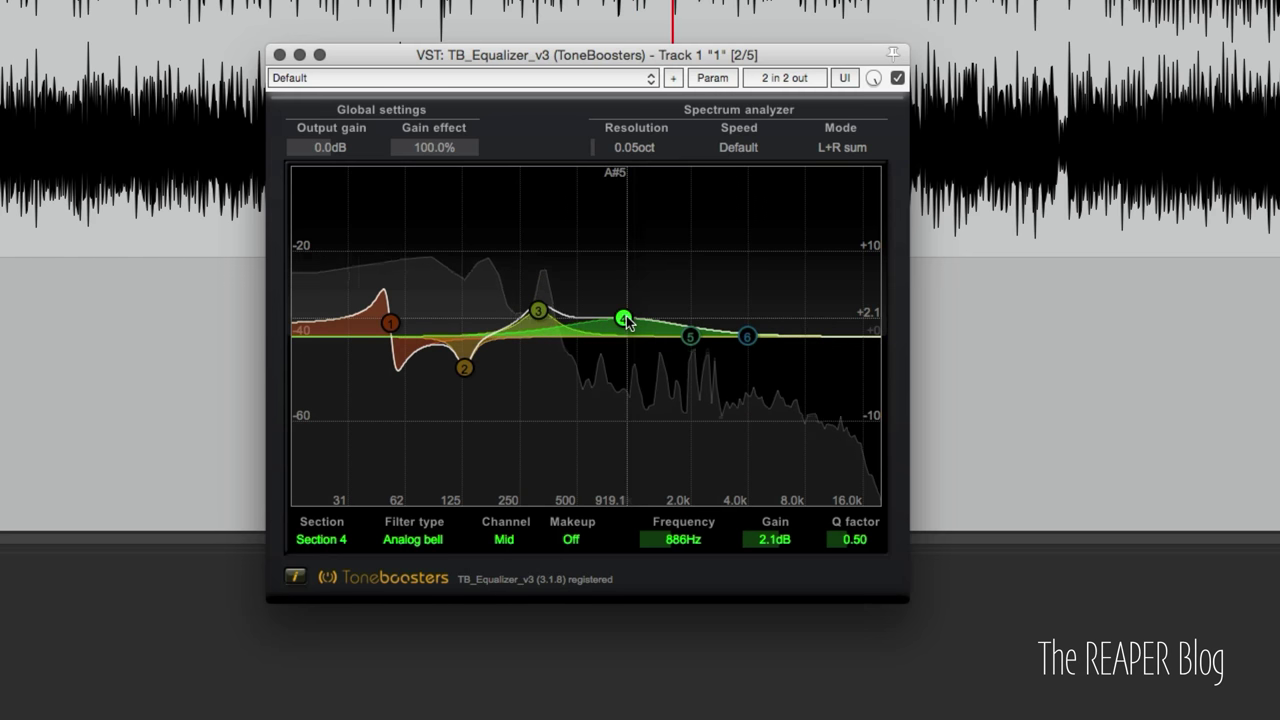
{"action": "mouse_move", "coordinate": [622, 319]}
{"action": "left_mouse_down"}
{"action": "mouse_move", "coordinate": [626, 354]}
{"action": "mouse_move", "coordinate": [626, 318]}
{"action": "left_mouse_up"}
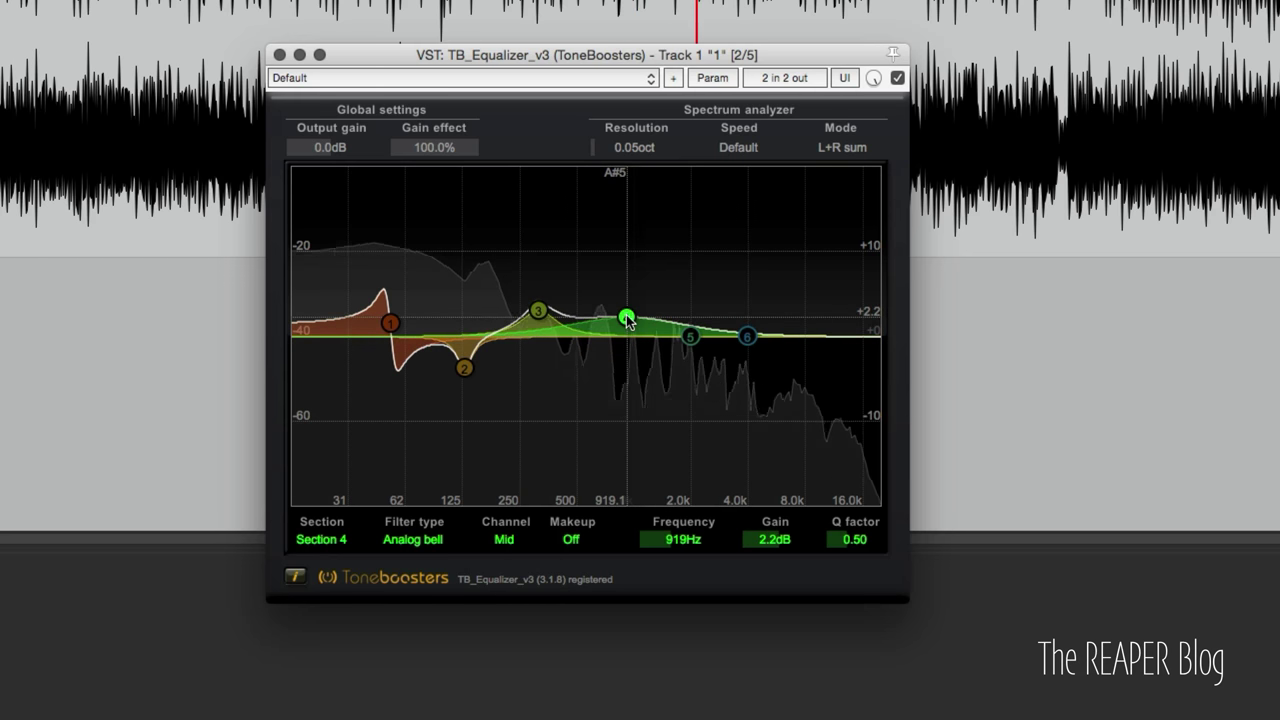
Boost section 6's high shelf about 3.8 dB at 4667 Hz and cut section 5 about -2.1 dB at 3531 Hz with Q 4.07.
{"action": "mouse_move", "coordinate": [747, 336]}
{"action": "left_mouse_down"}
{"action": "mouse_move", "coordinate": [737, 301]}
{"action": "mouse_move", "coordinate": [761, 307]}
{"action": "left_mouse_up"}
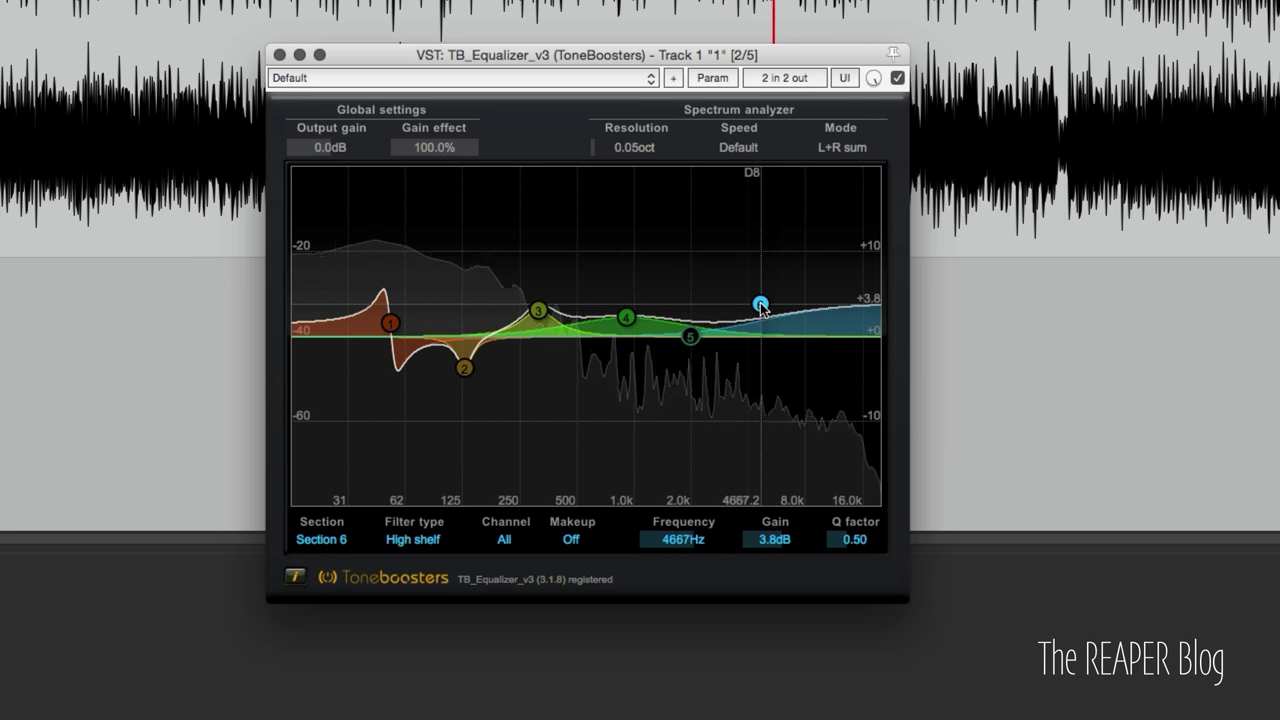
{"action": "left_click_drag", "start_coordinate": [689, 337], "coordinate": [737, 357]}
{"action": "scroll", "coordinate": [789, 296], "scroll_direction": "up", "scroll_amount": 8}
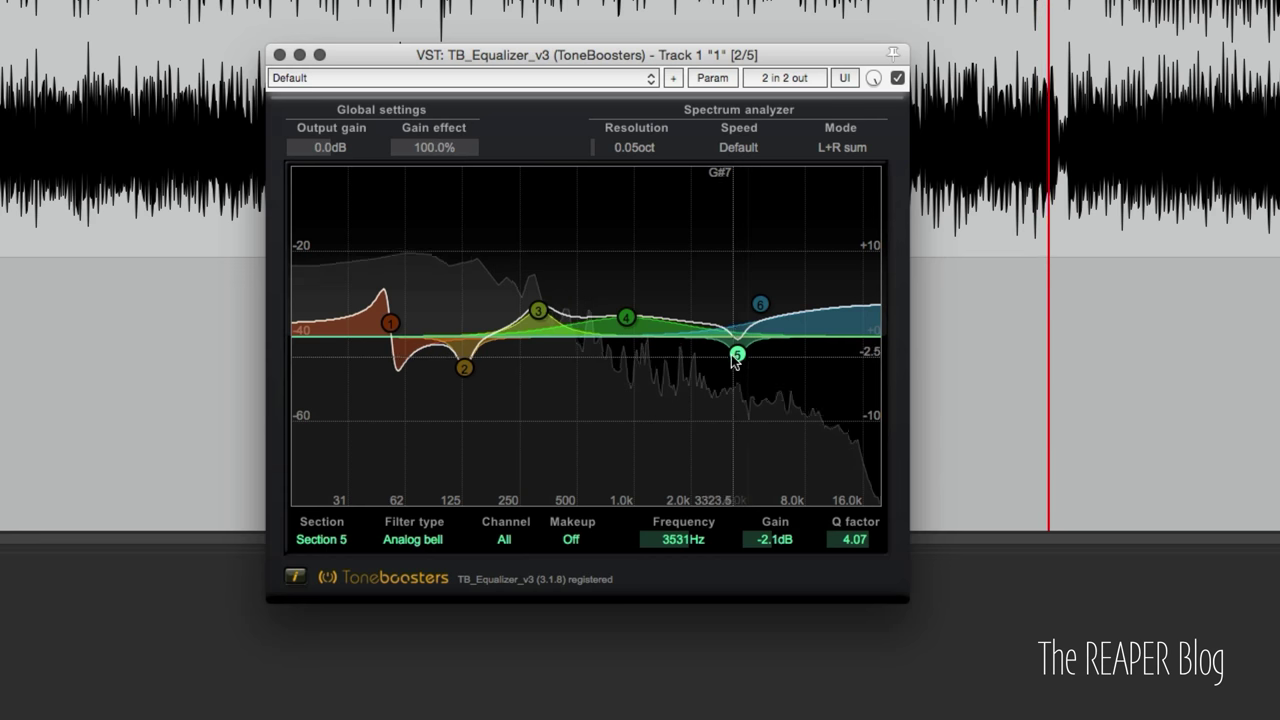
Compare the spectrum analyzer's S/M width and L/R pan modes with L+R sum, ending on L+R sum.
{"action": "left_click", "coordinate": [850, 147]}
{"action": "left_click", "coordinate": [853, 224]}
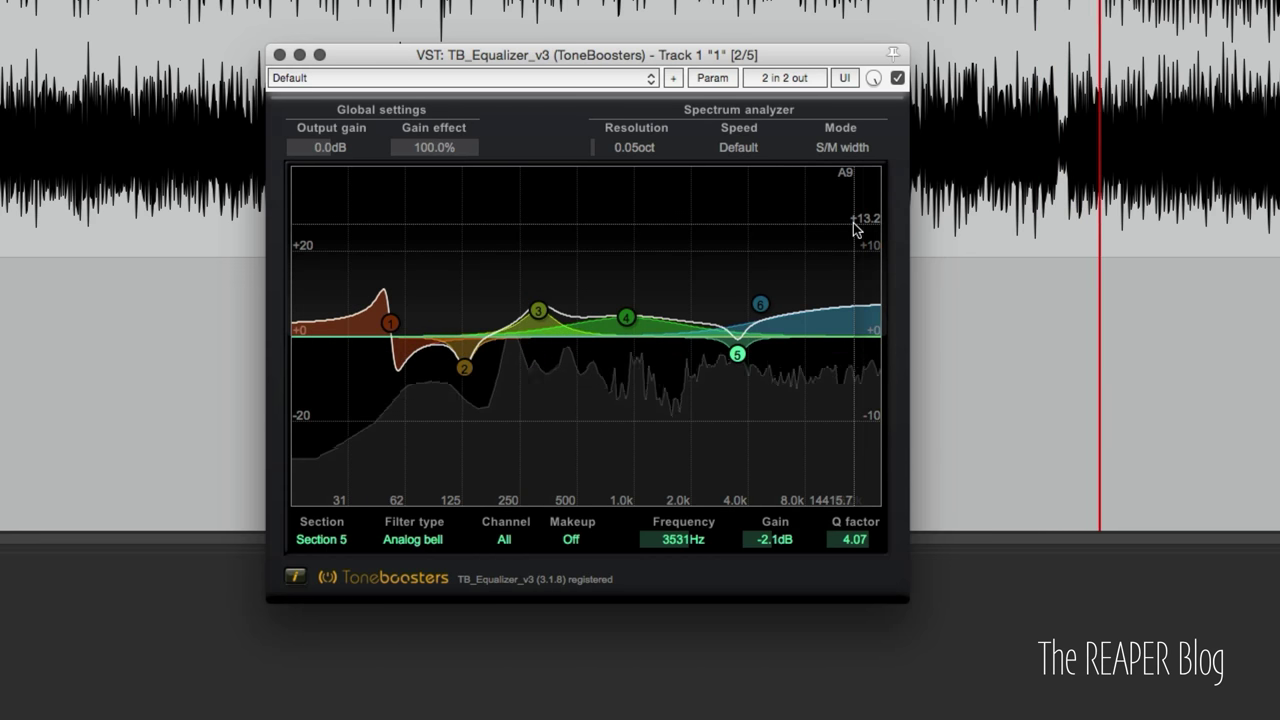
{"action": "left_click", "coordinate": [861, 151]}
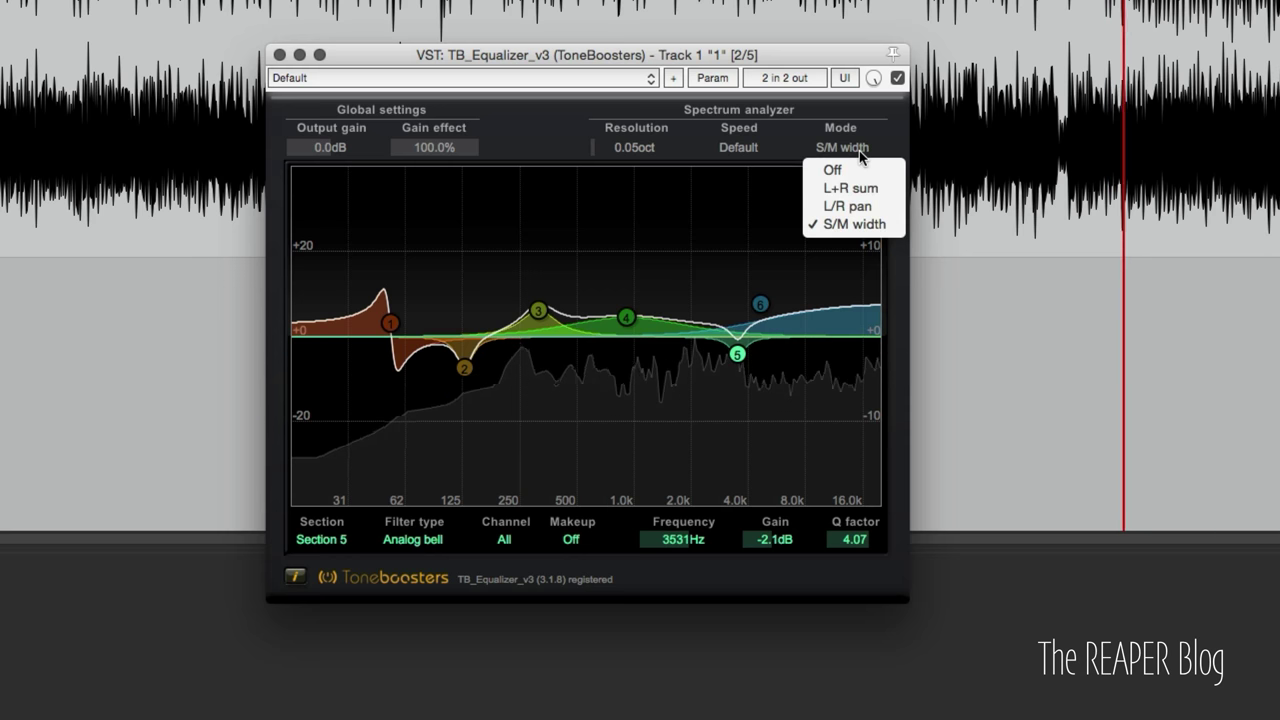
{"action": "left_click", "coordinate": [866, 189]}
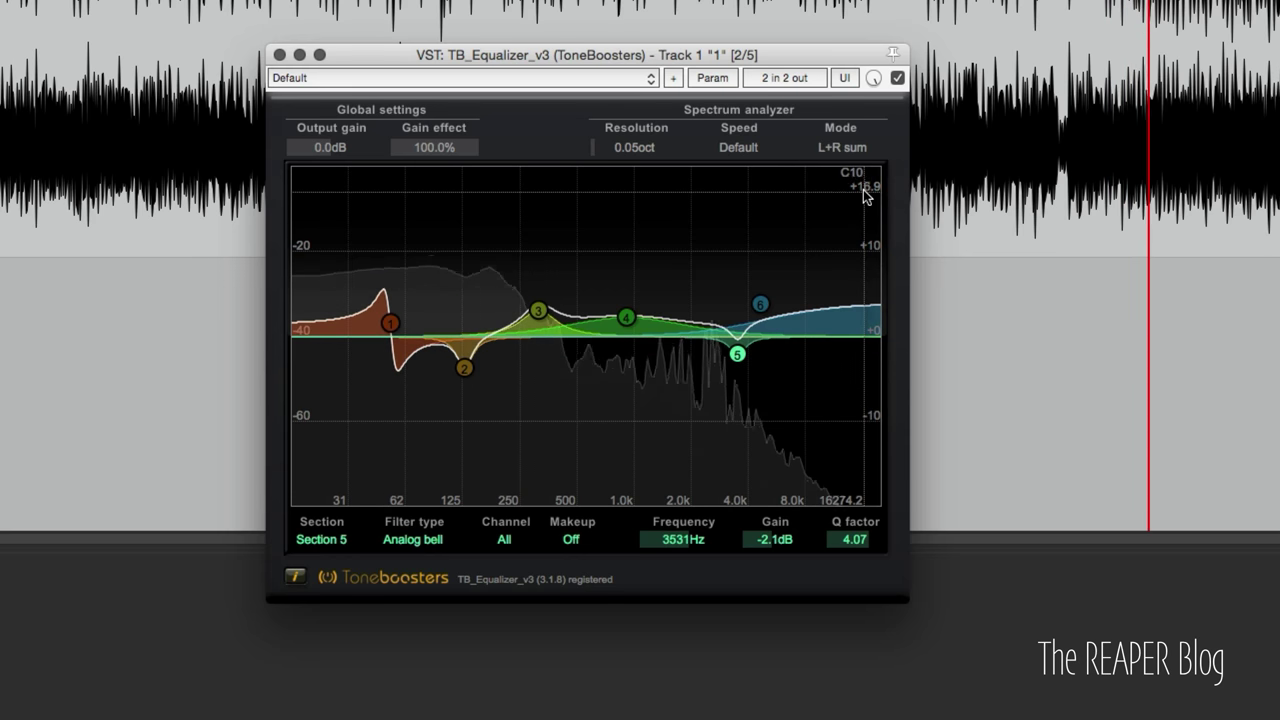
{"action": "left_click", "coordinate": [858, 150]}
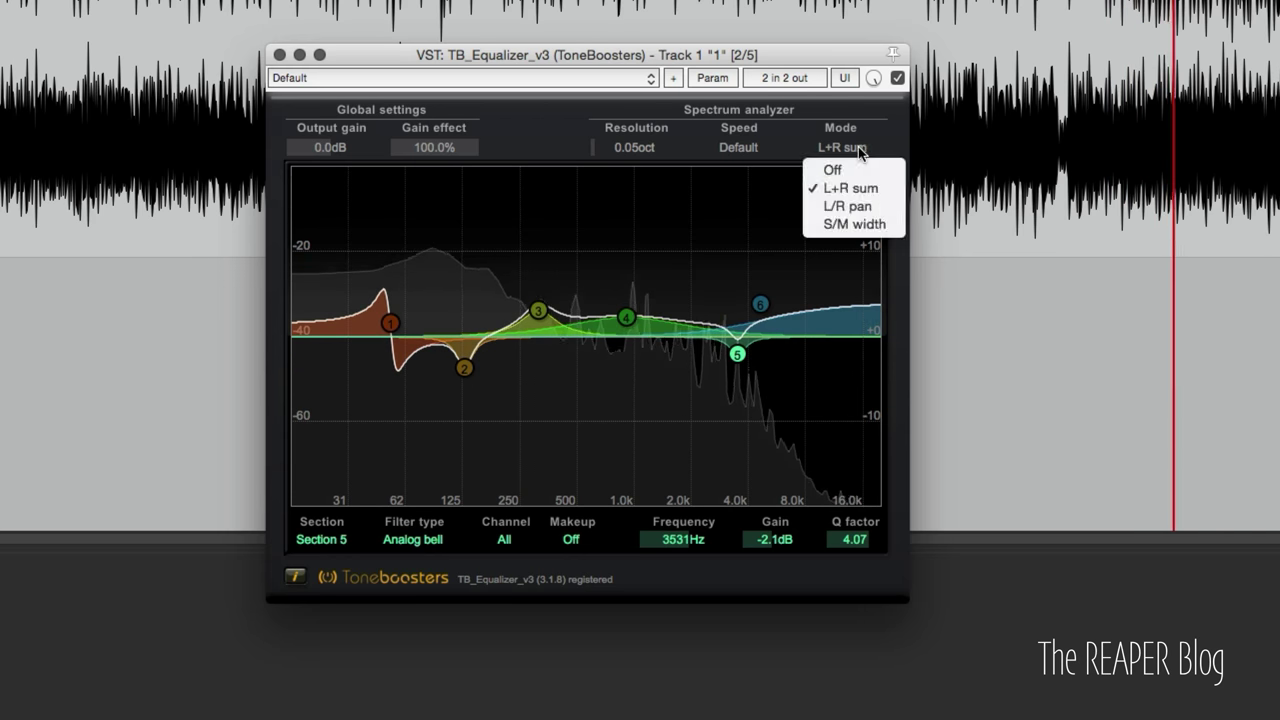
{"action": "left_click", "coordinate": [860, 206]}
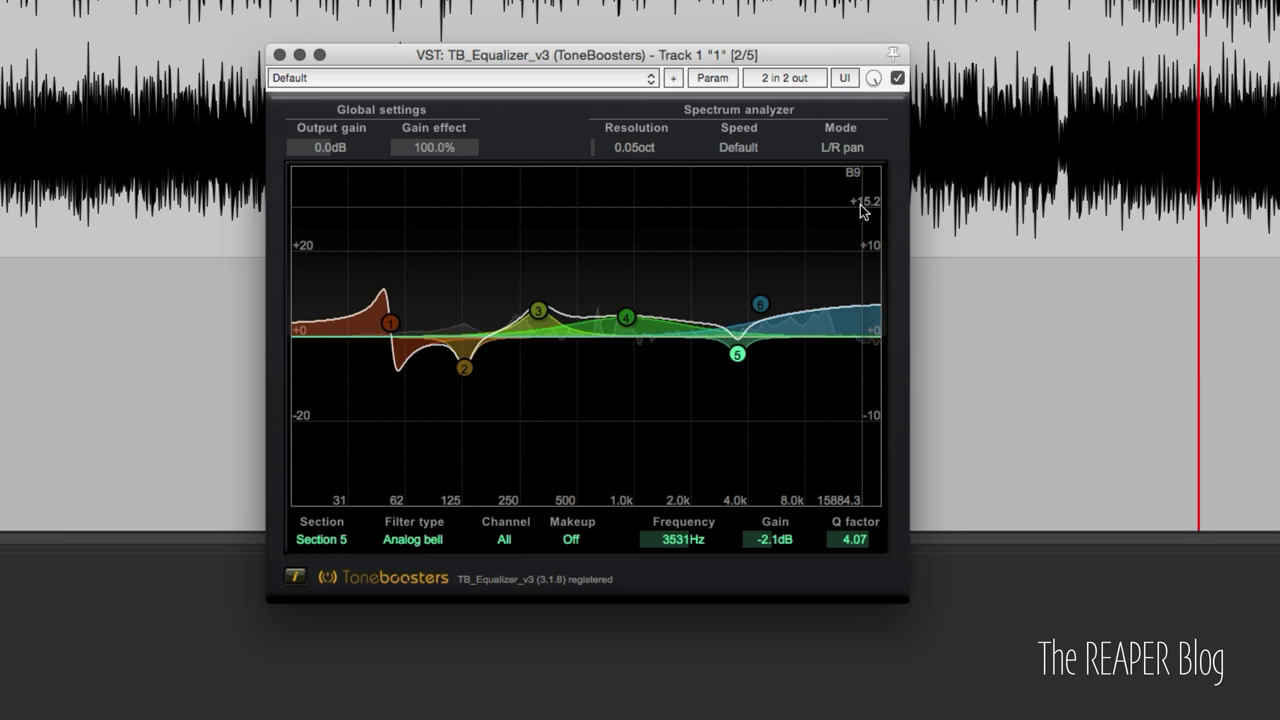
{"action": "left_click", "coordinate": [855, 150]}
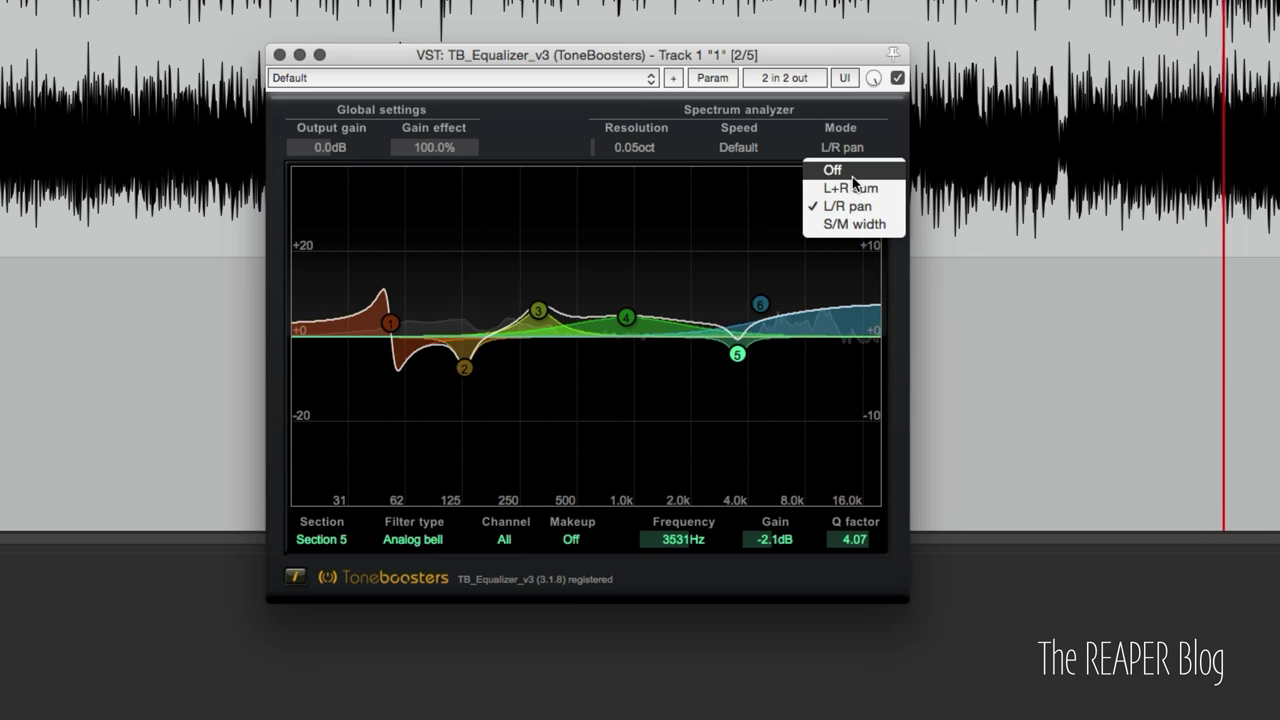
{"action": "left_click", "coordinate": [858, 223]}
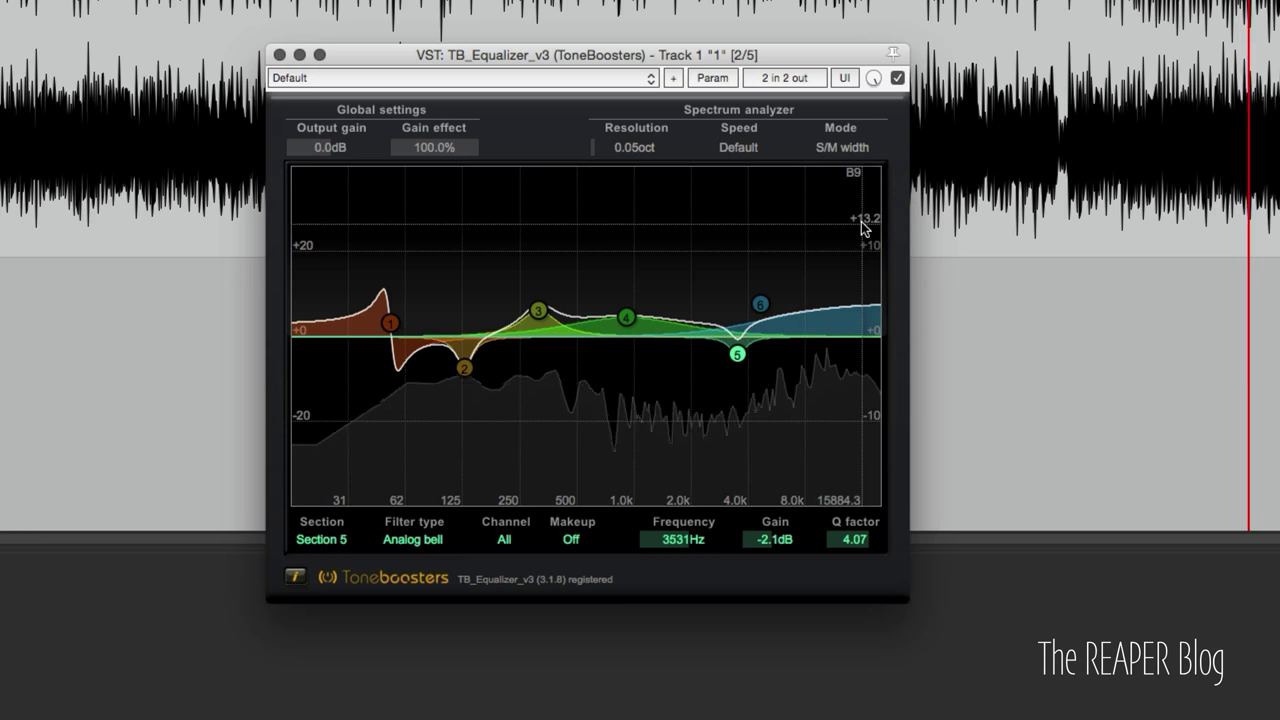
{"action": "left_click", "coordinate": [858, 150]}
{"action": "left_click", "coordinate": [850, 186]}
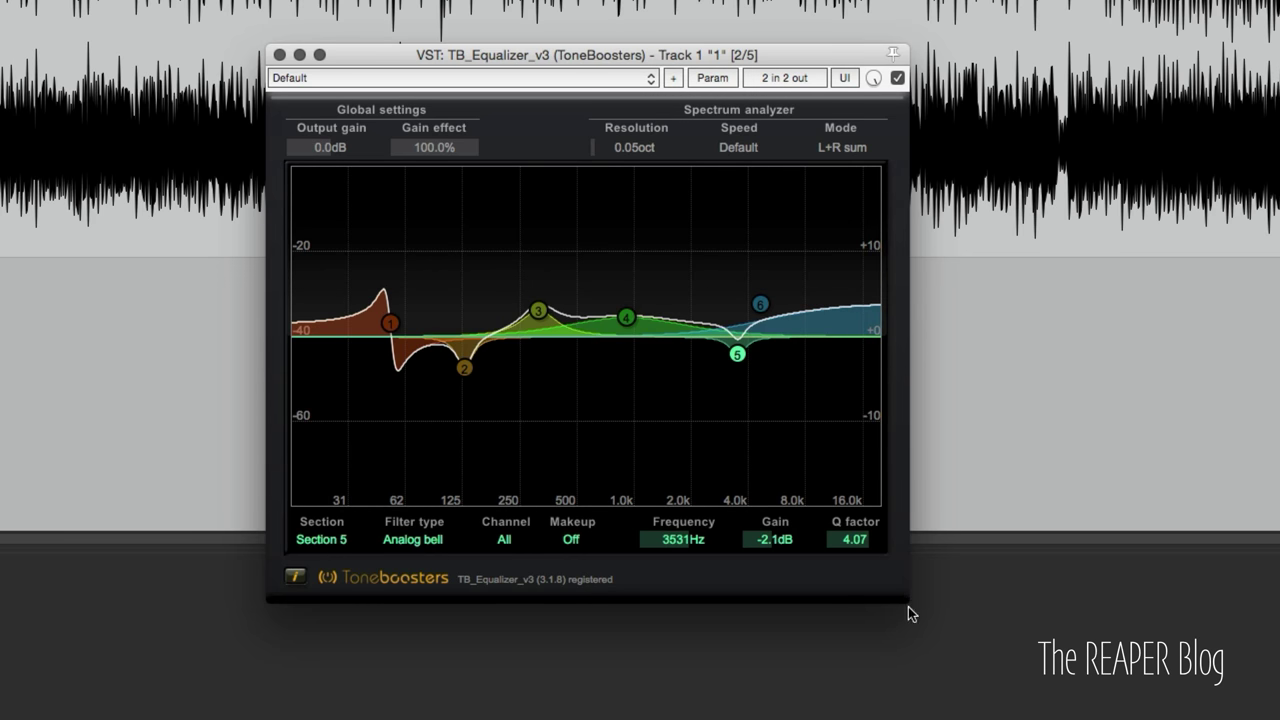
Try enlarging the plug-in window, restore its size, and view the channel options for section 5.
{"action": "left_click_drag", "start_coordinate": [908, 612], "coordinate": [1279, 719]}
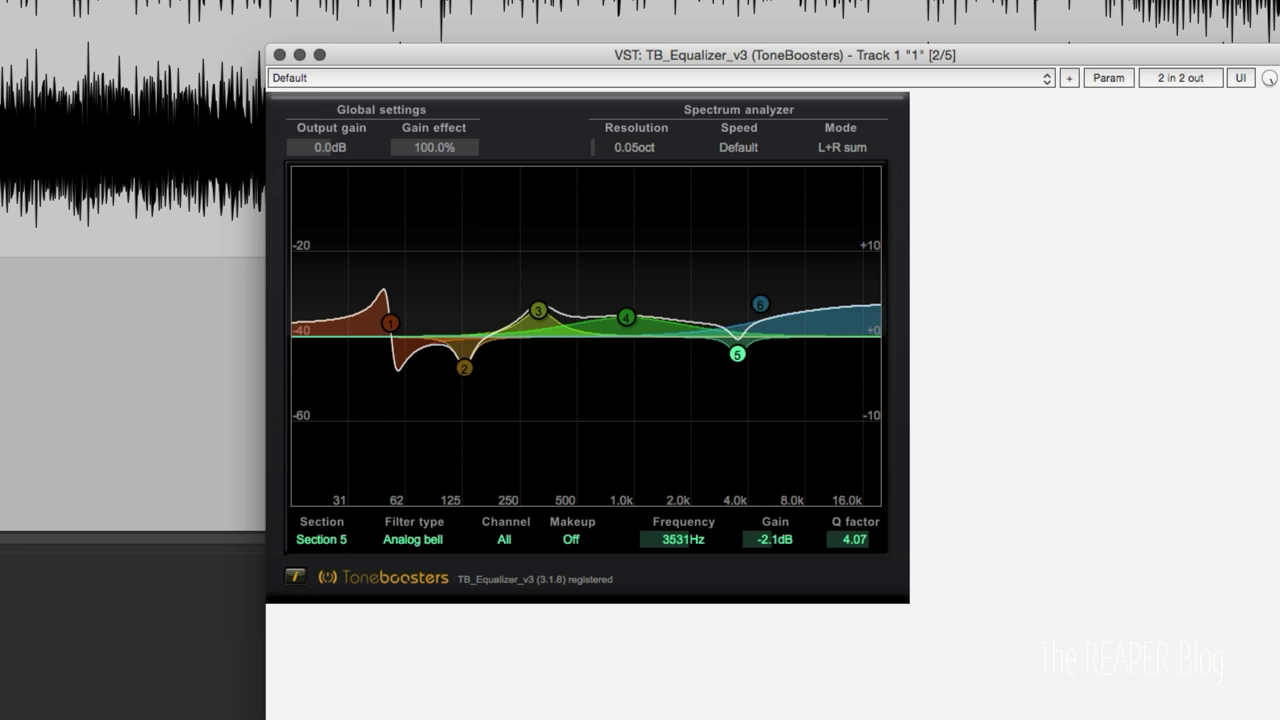
{"action": "left_click_drag", "start_coordinate": [1279, 719], "coordinate": [911, 607]}
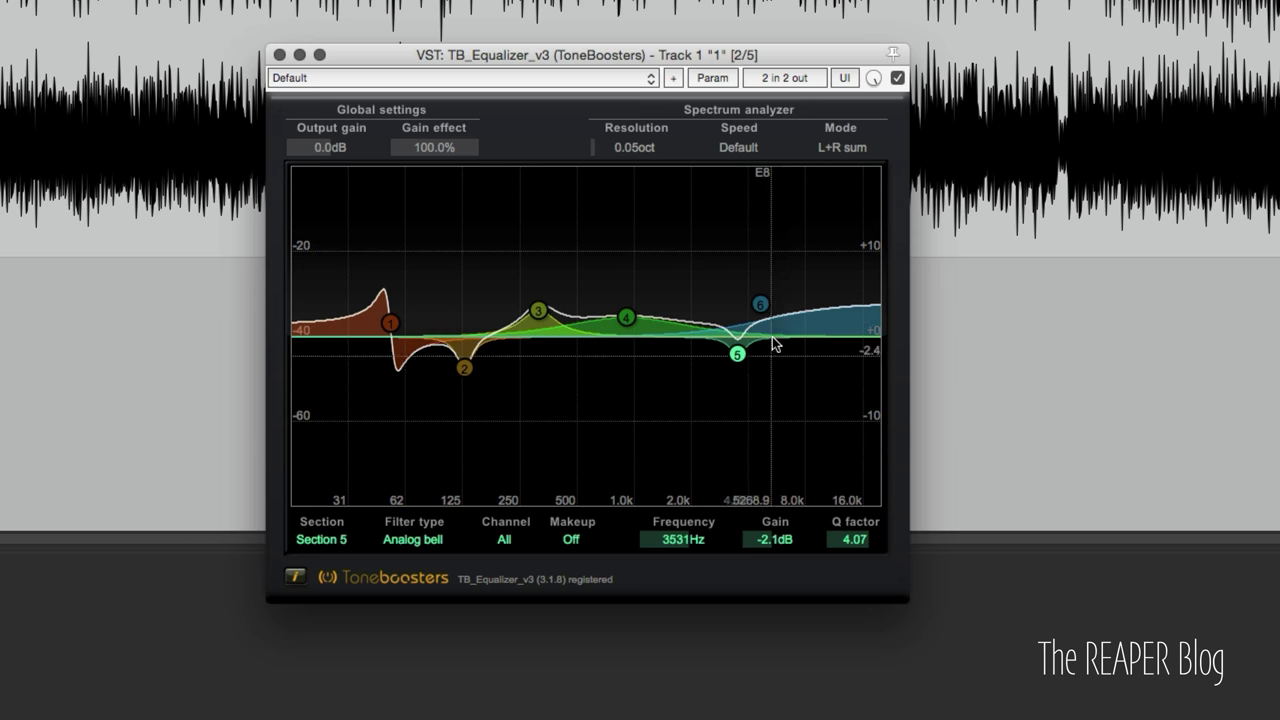
{"action": "left_click", "coordinate": [518, 542]}
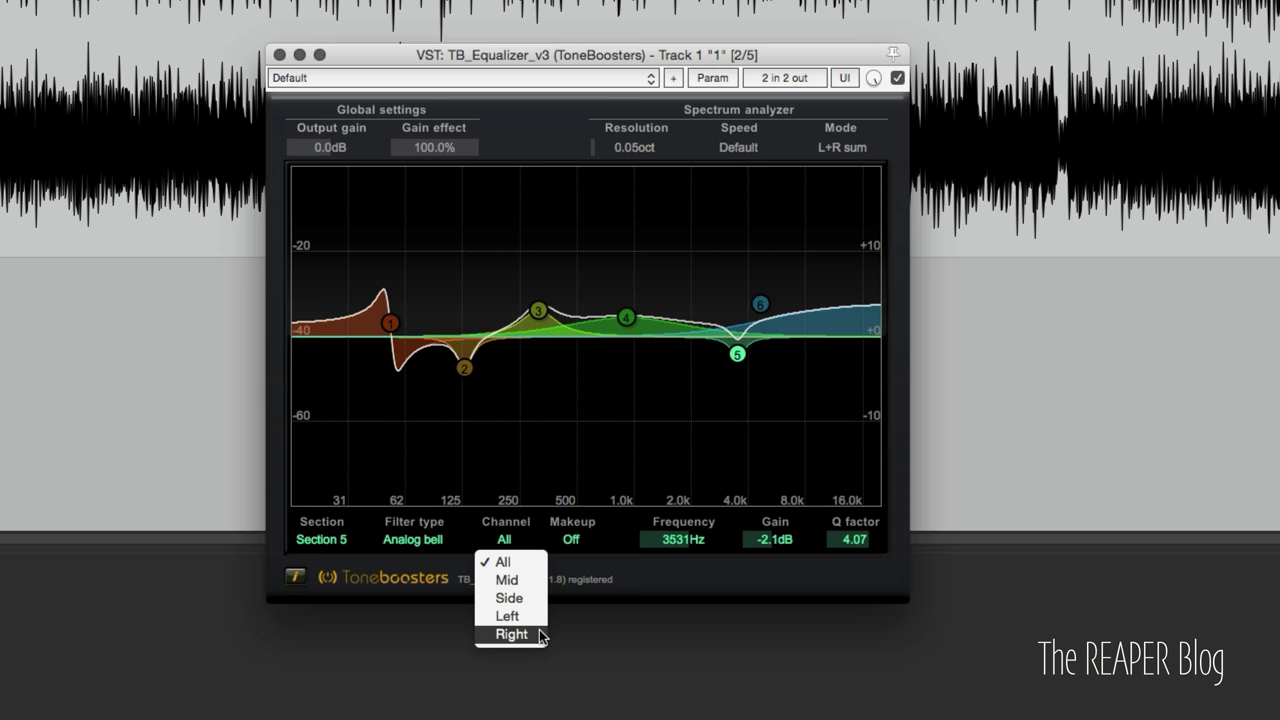
{"action": "left_click", "coordinate": [550, 530]}
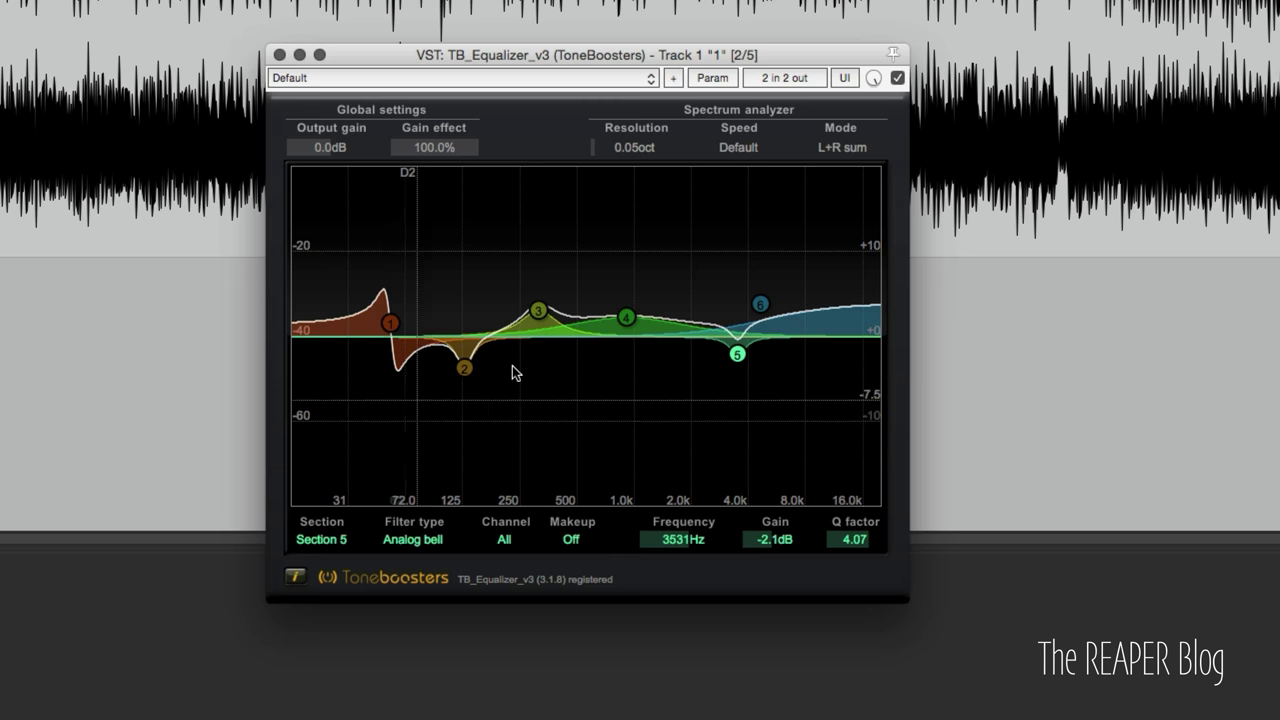
Change section 2 to a boost of about 2.8 dB at 126 Hz with a Q of about 2.22.
{"action": "left_click_drag", "start_coordinate": [464, 368], "coordinate": [462, 275]}
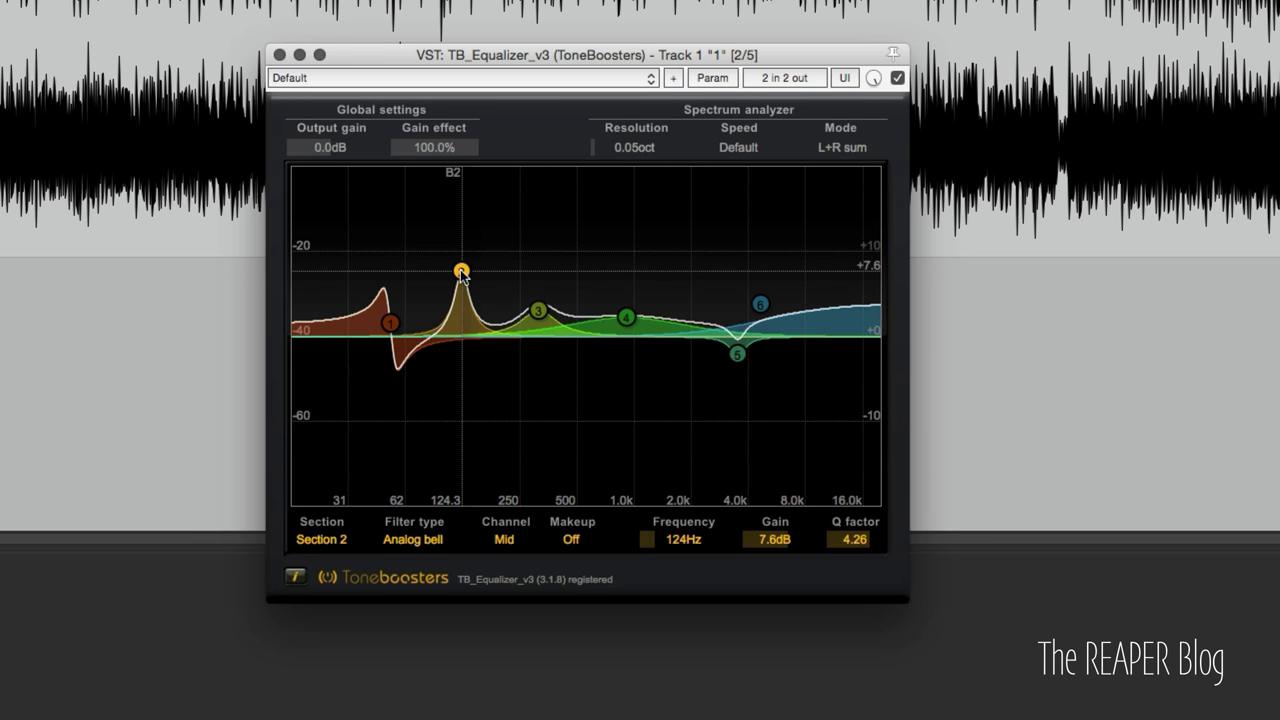
{"action": "scroll", "coordinate": [461, 274], "scroll_direction": "down", "scroll_amount": 5}
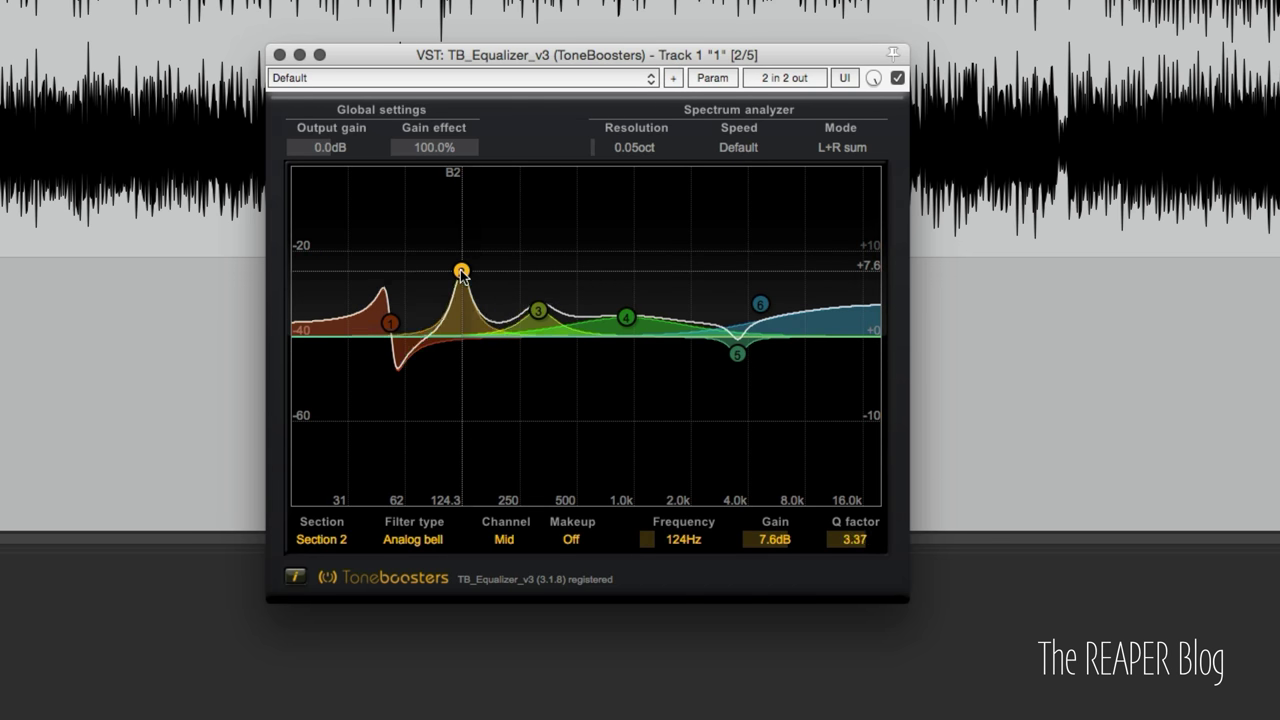
{"action": "scroll", "coordinate": [462, 276], "scroll_direction": "down", "scroll_amount": 3}
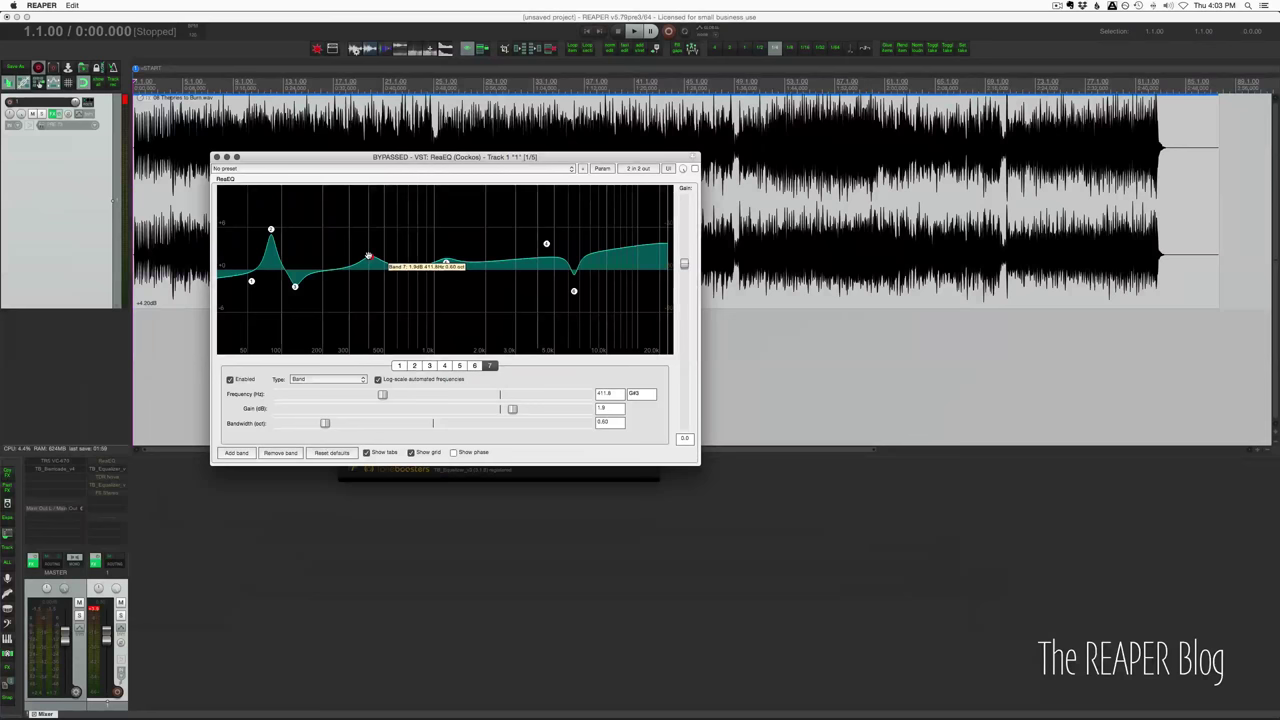
{"action": "scroll", "coordinate": [369, 257], "scroll_direction": "up", "scroll_amount": 6}
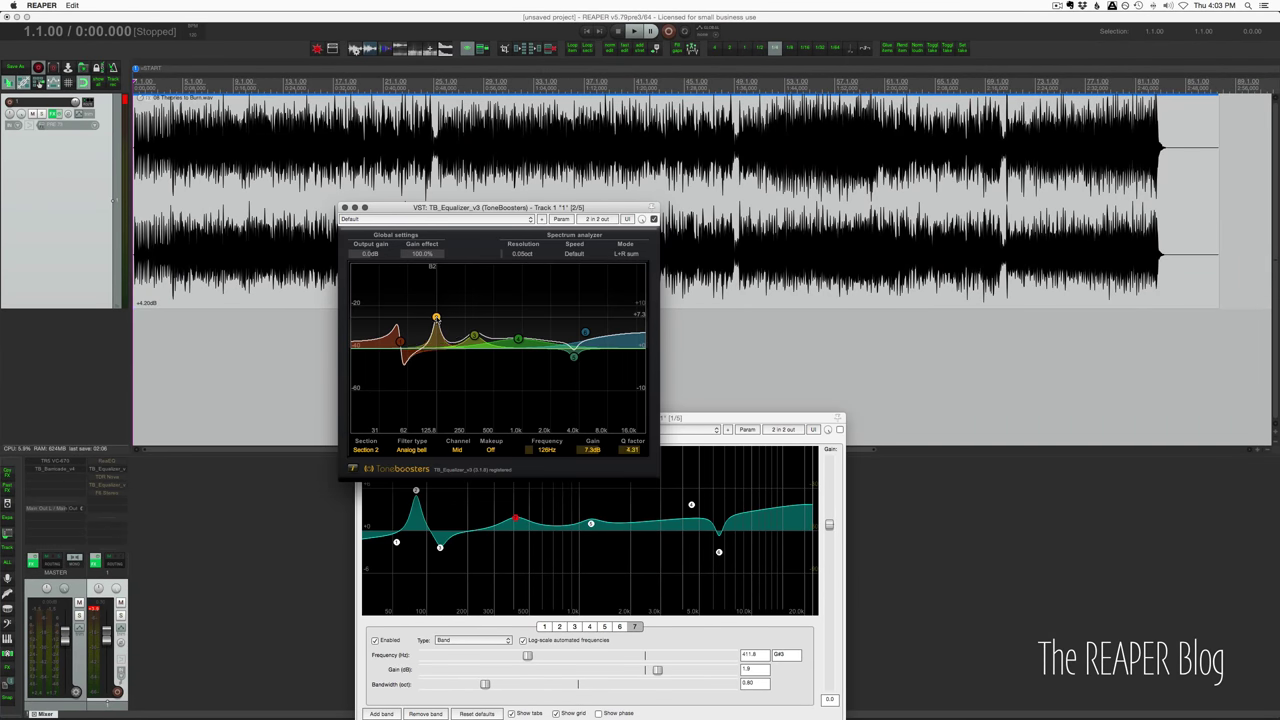
{"action": "scroll", "coordinate": [437, 320], "scroll_direction": "up", "scroll_amount": 5}
{"action": "left_click_drag", "start_coordinate": [437, 320], "coordinate": [436, 337]}
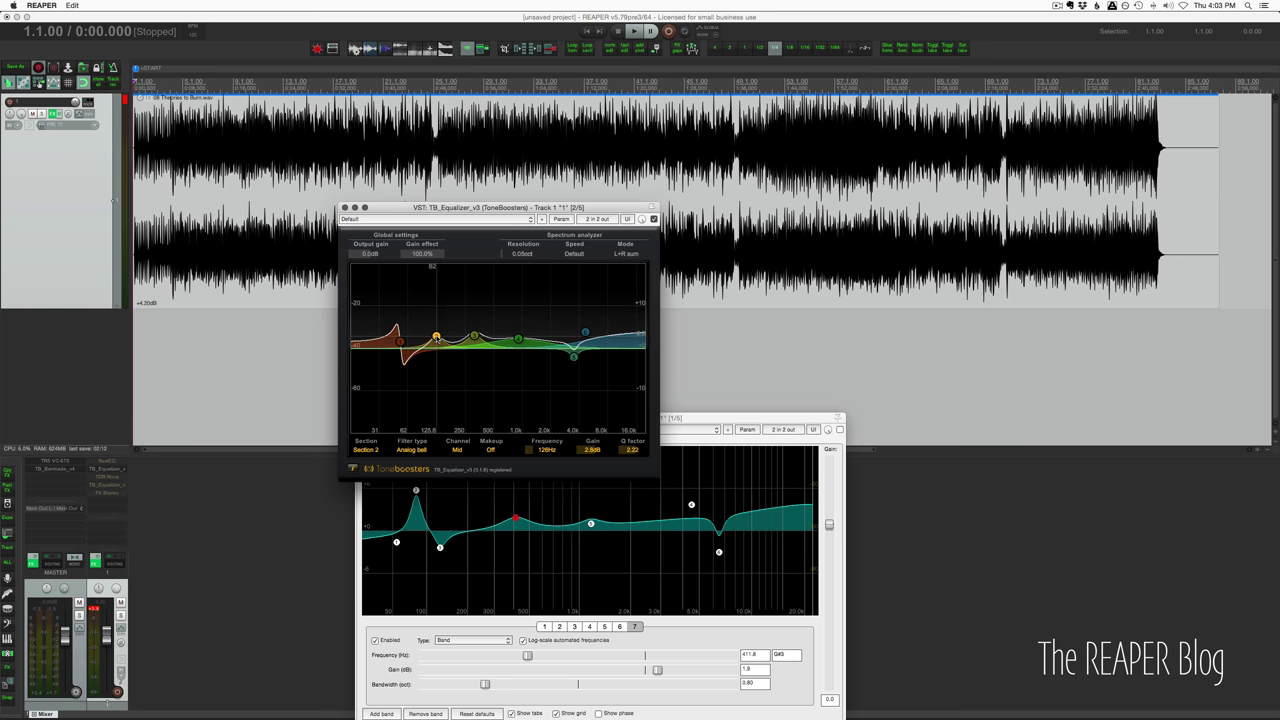
Close the ReaEQ window and raise TB_Equalizer section 2 to about 5.2 dB at 121 Hz.
{"action": "left_click", "coordinate": [714, 419]}
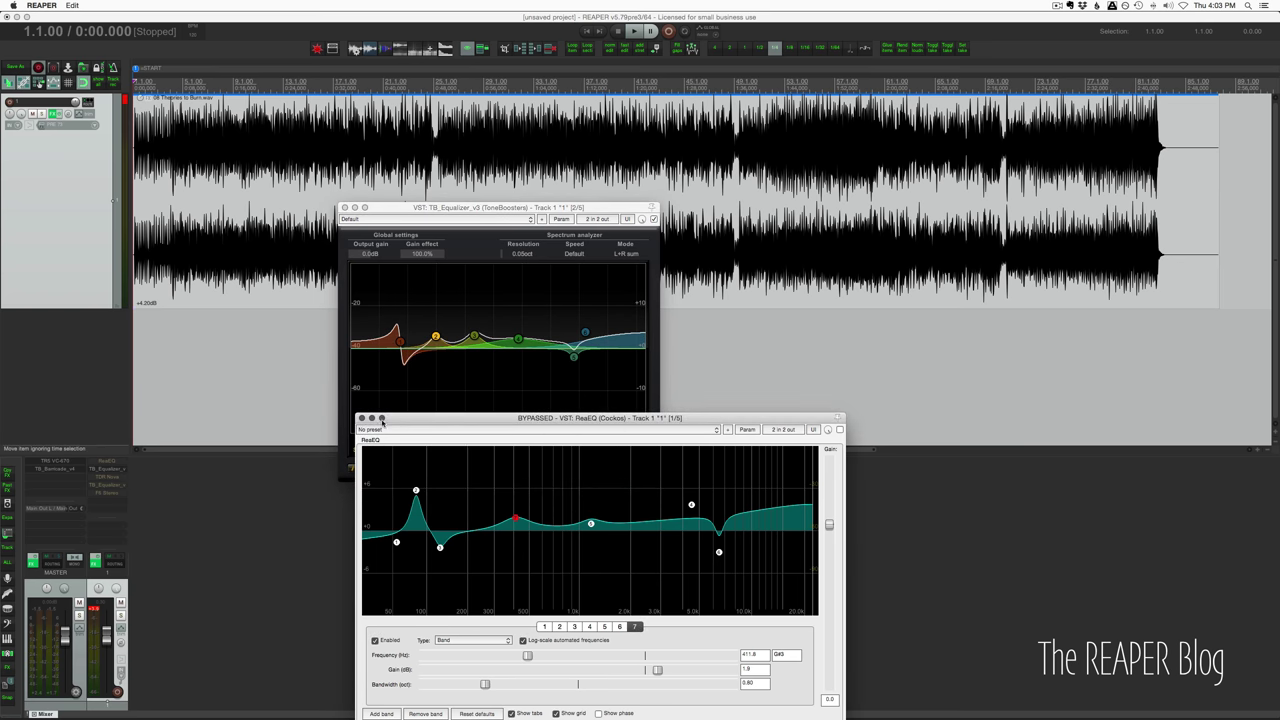
{"action": "left_click", "coordinate": [366, 417]}
{"action": "mouse_move", "coordinate": [436, 337]}
{"action": "left_mouse_down"}
{"action": "mouse_move", "coordinate": [420, 325]}
{"action": "mouse_move", "coordinate": [435, 327]}
{"action": "left_mouse_up"}
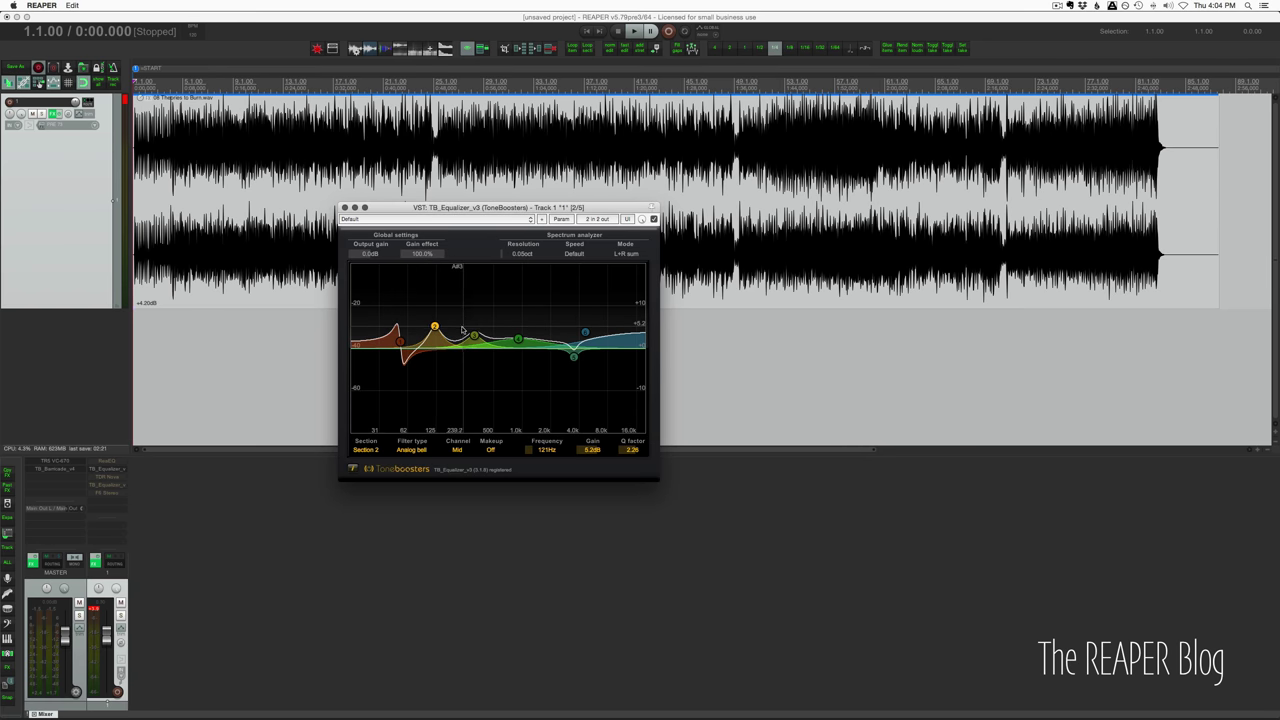
Adjust section 3 to a boost of about 3.1 dB at 370 Hz.
{"action": "left_click", "coordinate": [473, 335]}
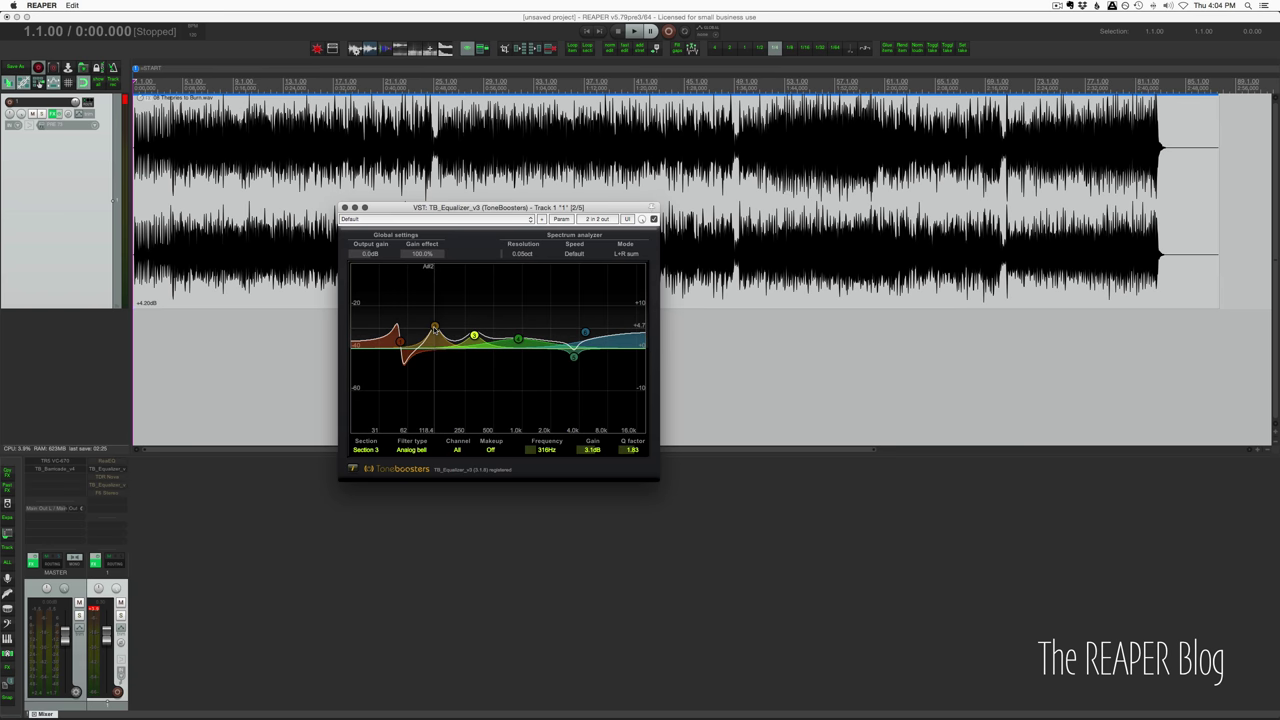
{"action": "left_click_drag", "start_coordinate": [473, 335], "coordinate": [480, 331]}
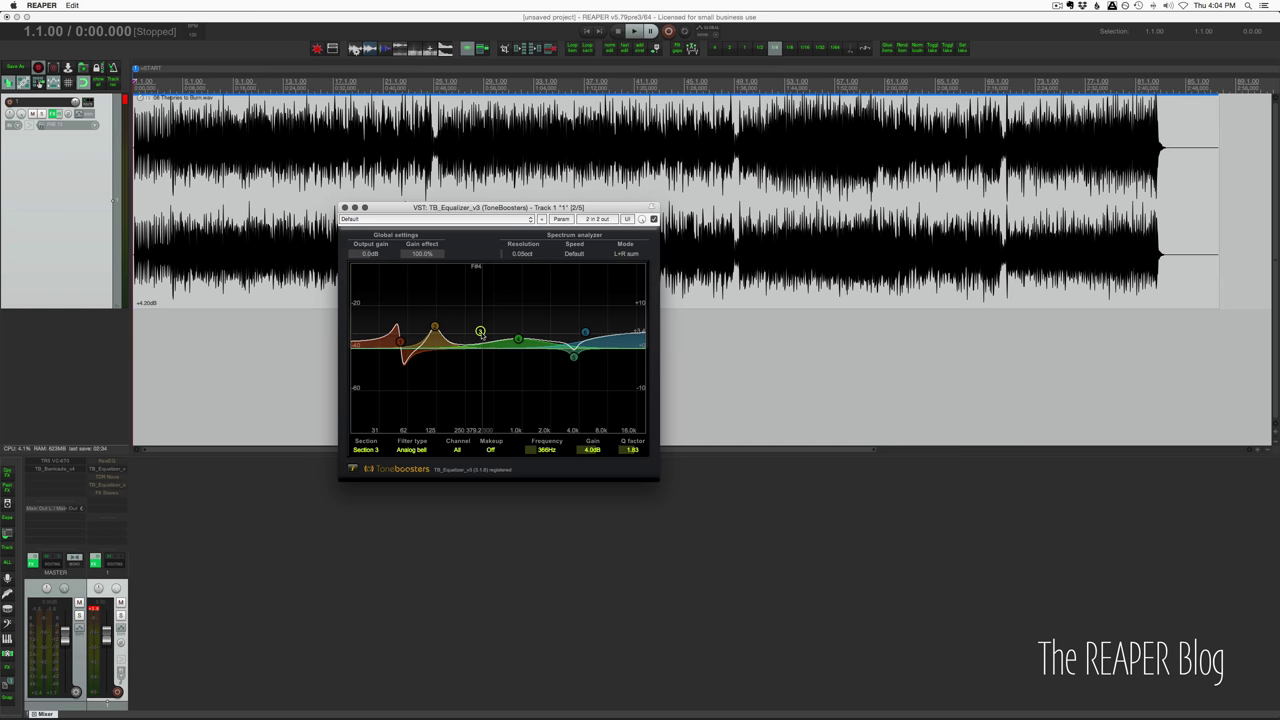
{"action": "left_click", "coordinate": [481, 333]}
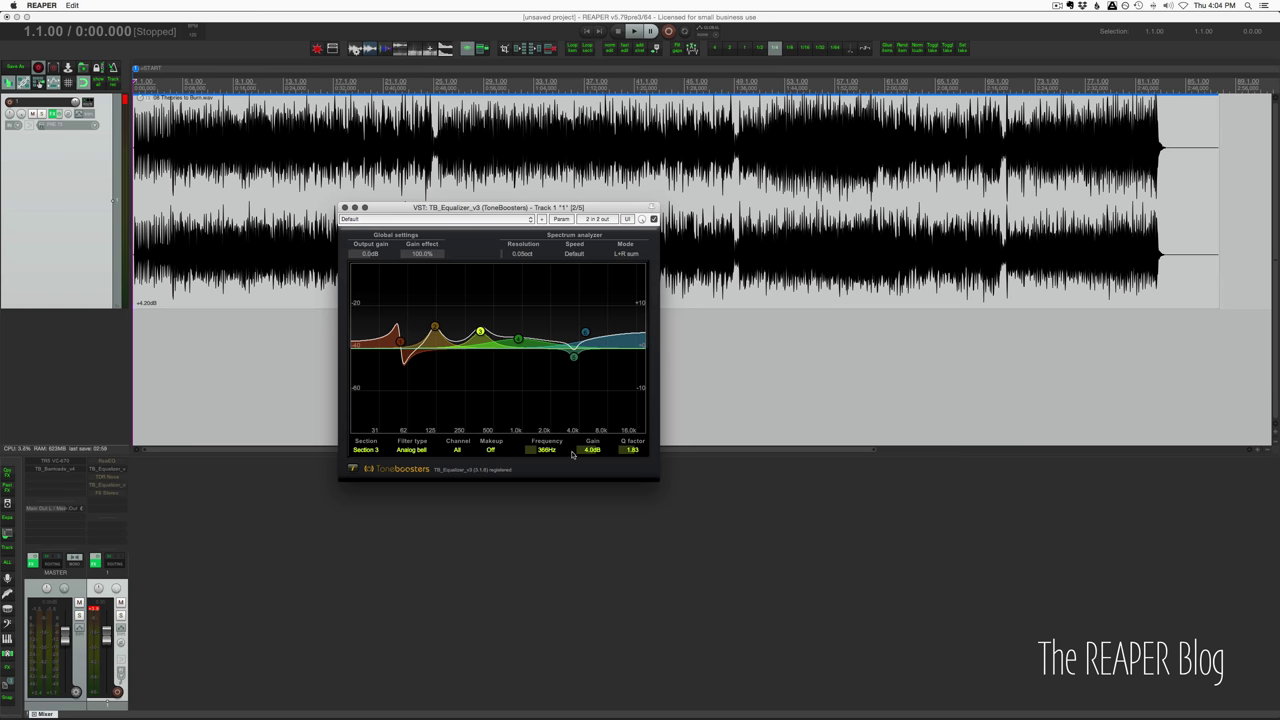
{"action": "left_click_drag", "start_coordinate": [480, 331], "coordinate": [481, 337]}
Try the Digital bell filter type on section 3 and a lower global gain effect, reverting both to Analog bell and 100%.
{"action": "left_click", "coordinate": [443, 450]}
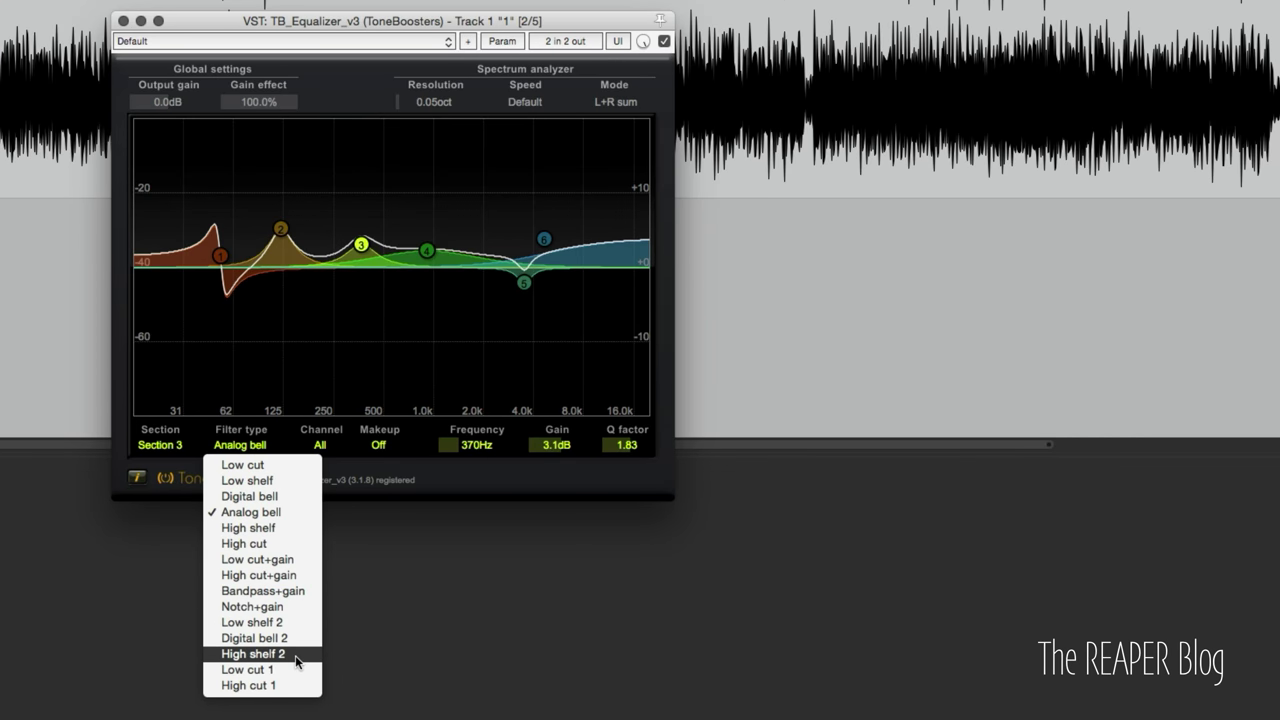
{"action": "left_click", "coordinate": [300, 500]}
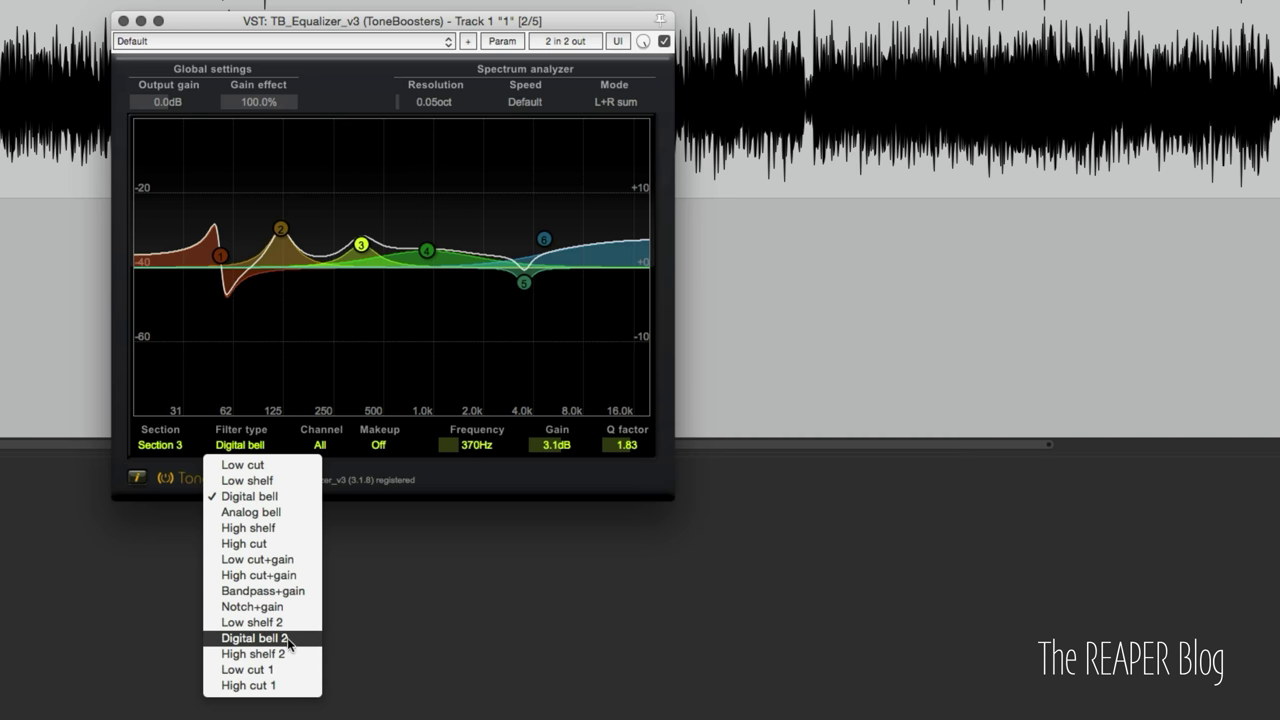
{"action": "left_click", "coordinate": [253, 512]}
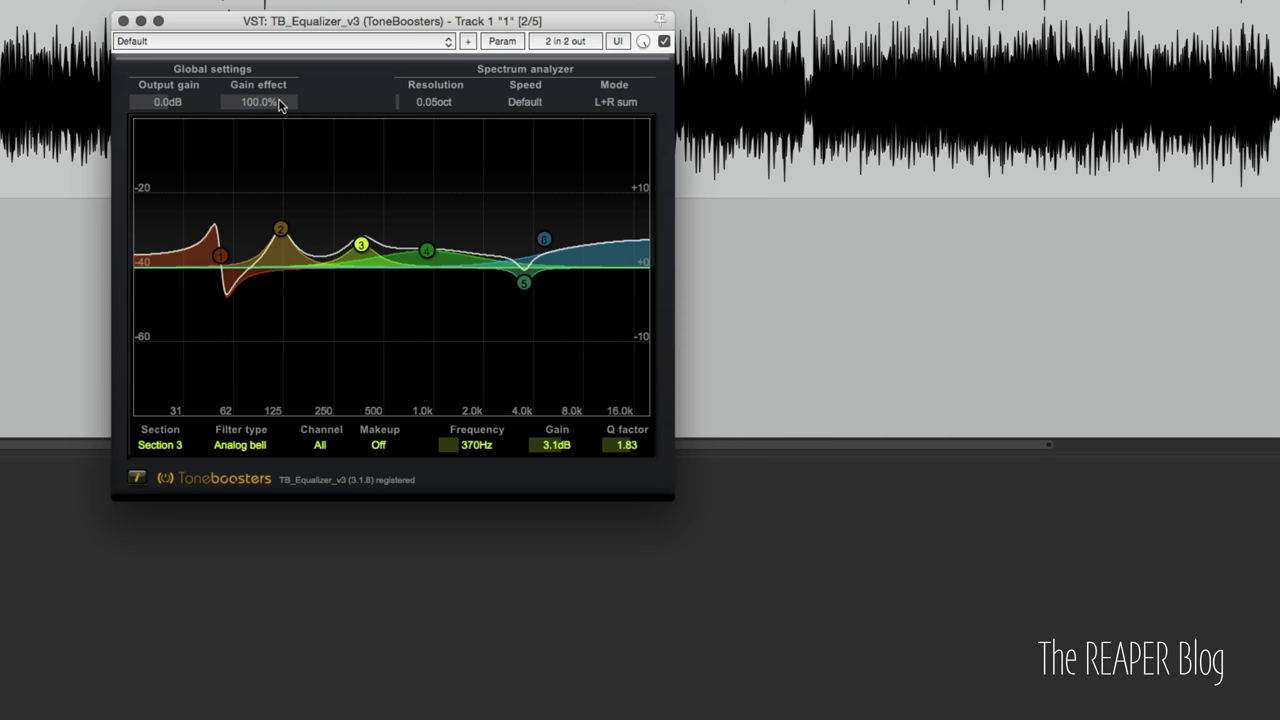
{"action": "left_click_drag", "start_coordinate": [280, 105], "coordinate": [2, 85]}
{"action": "key", "text": "super+z"}
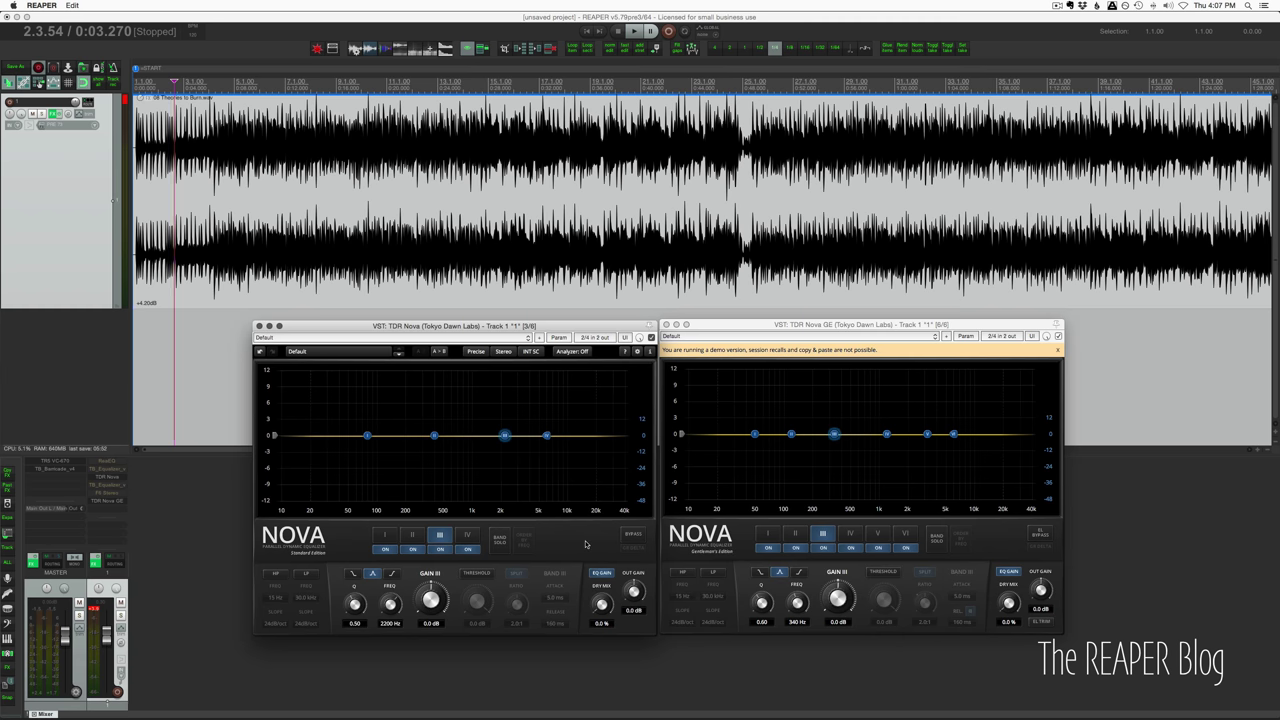
Select band IV in TDR Nova and switch the low-pass and high-pass filters on and off again.
{"action": "left_click", "coordinate": [545, 437]}
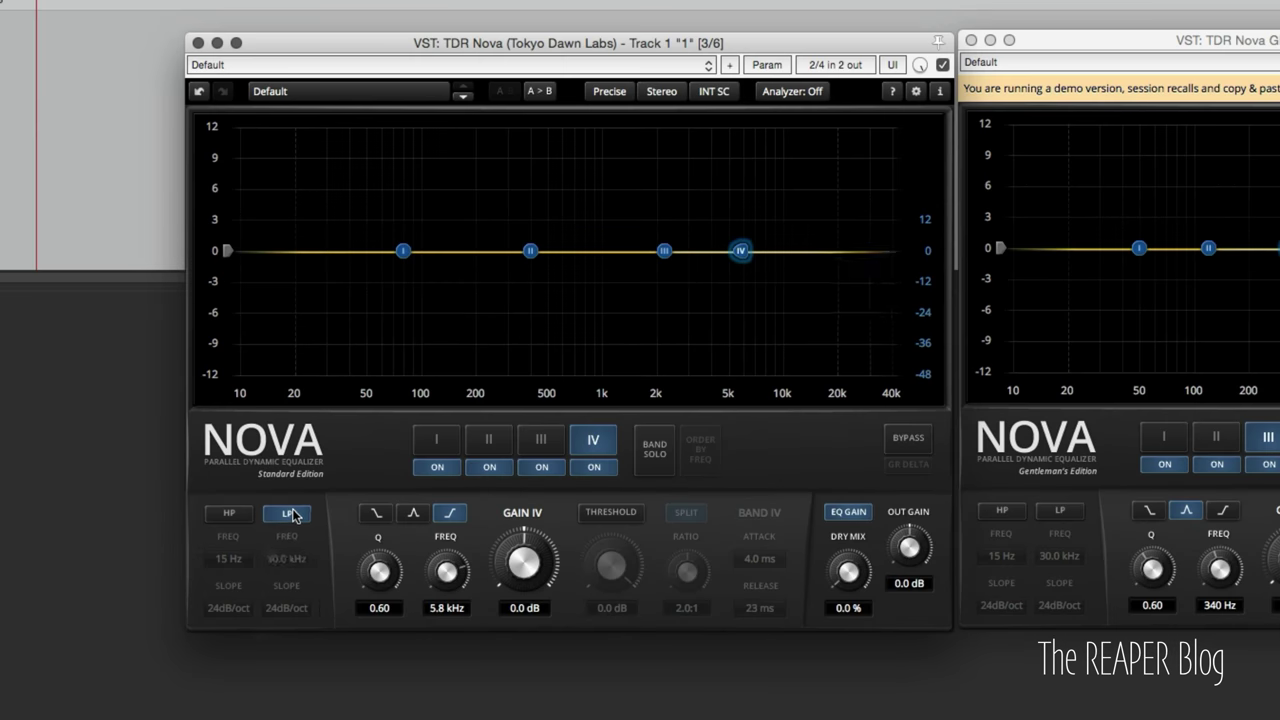
{"action": "left_click", "coordinate": [306, 572]}
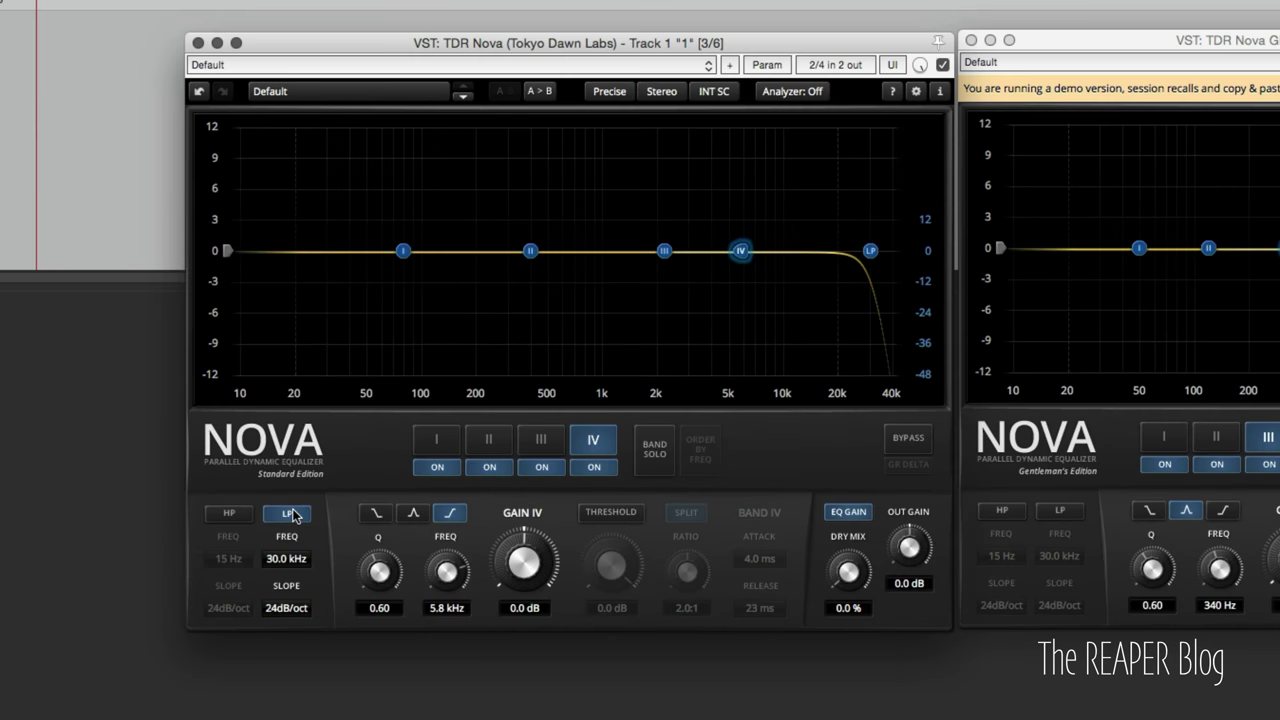
{"action": "left_click", "coordinate": [230, 514]}
{"action": "left_click", "coordinate": [230, 514]}
{"action": "left_click", "coordinate": [287, 514]}
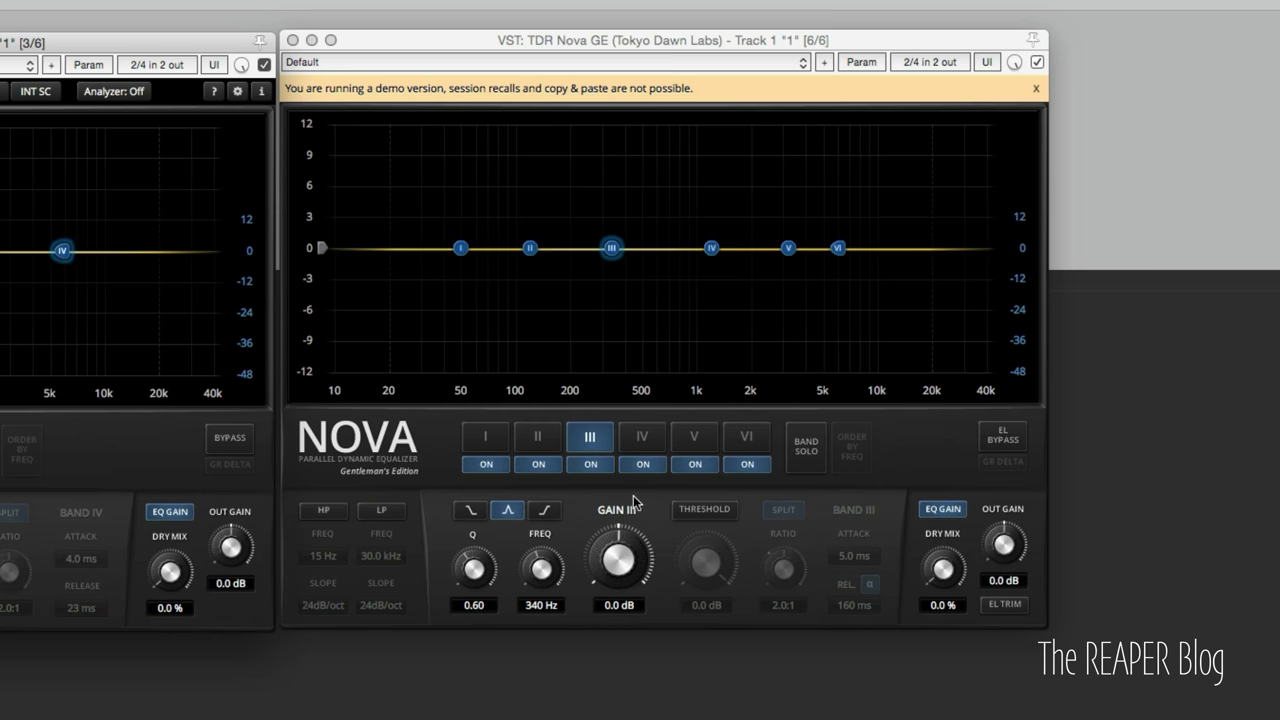
In TDR Nova GE, enable the threshold on band IV and unlink, then relink, its sidechain Q and frequency.
{"action": "left_click", "coordinate": [779, 488]}
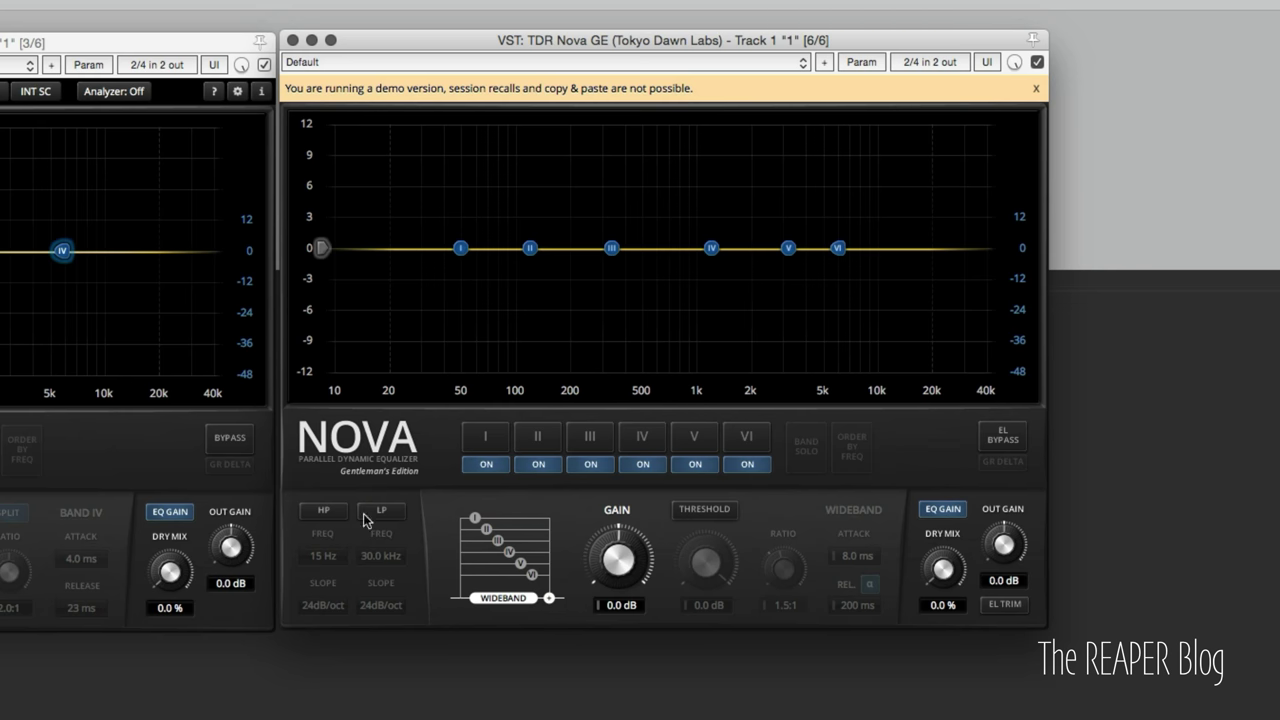
{"action": "left_click", "coordinate": [642, 437]}
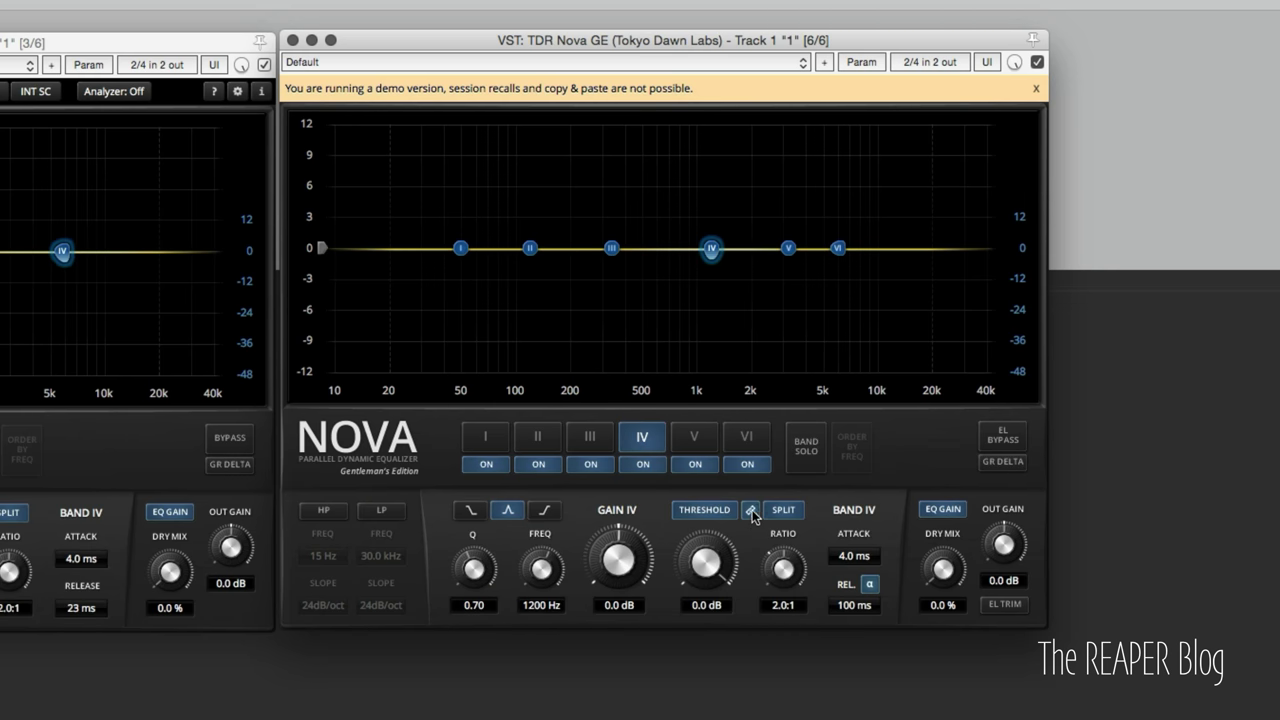
{"action": "left_click", "coordinate": [751, 511]}
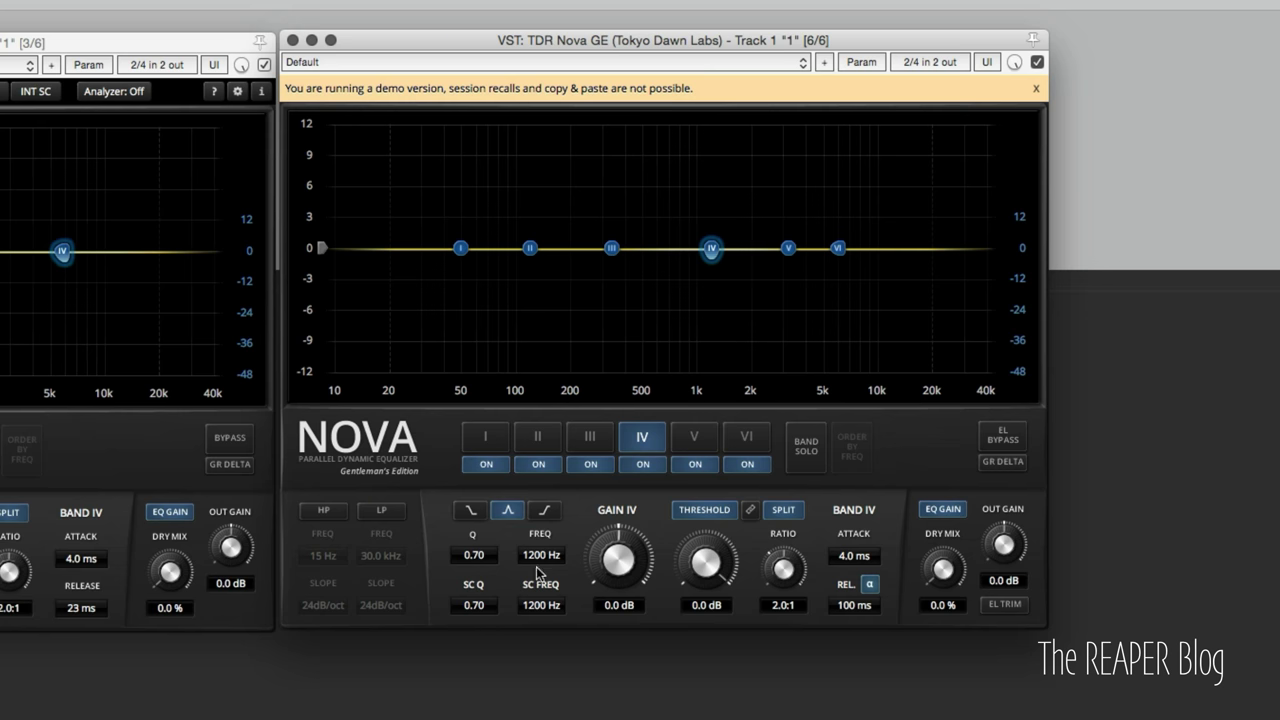
{"action": "left_click", "coordinate": [751, 511]}
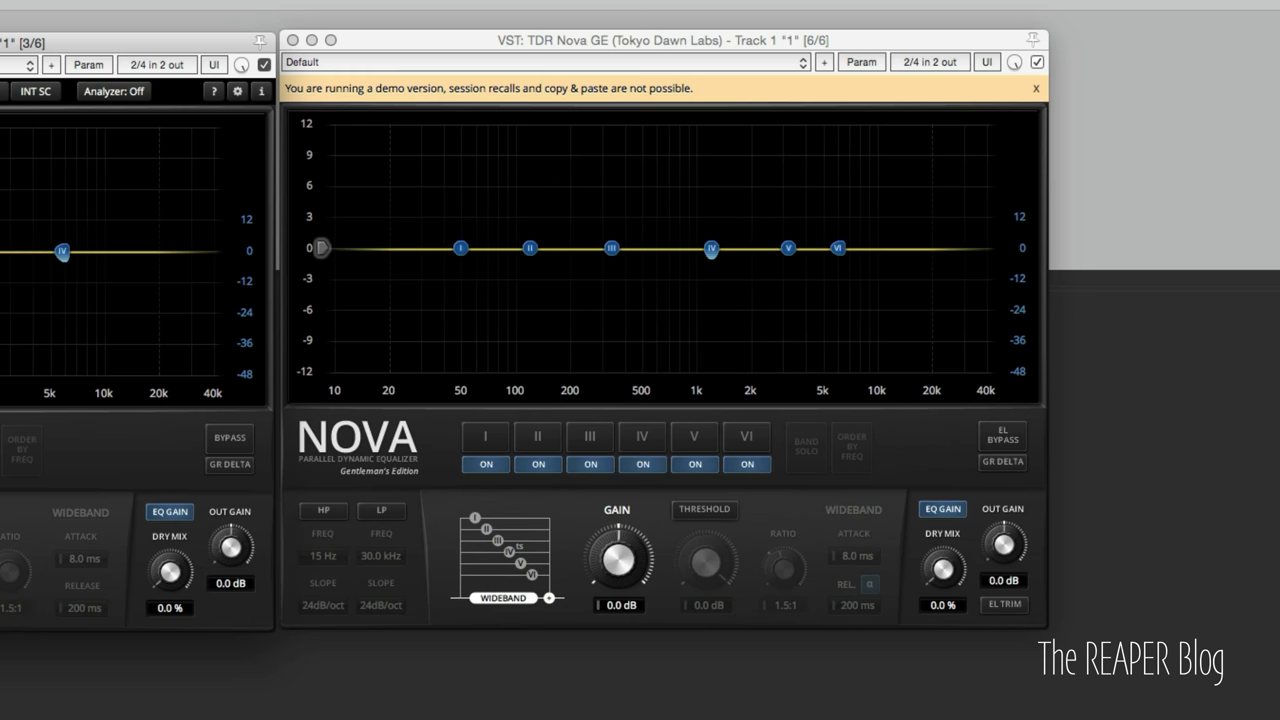
Dismiss the demo notice, remove TDR Nova GE from the track's effects, and reposition the TDR Nova window.
{"action": "left_click", "coordinate": [990, 95]}
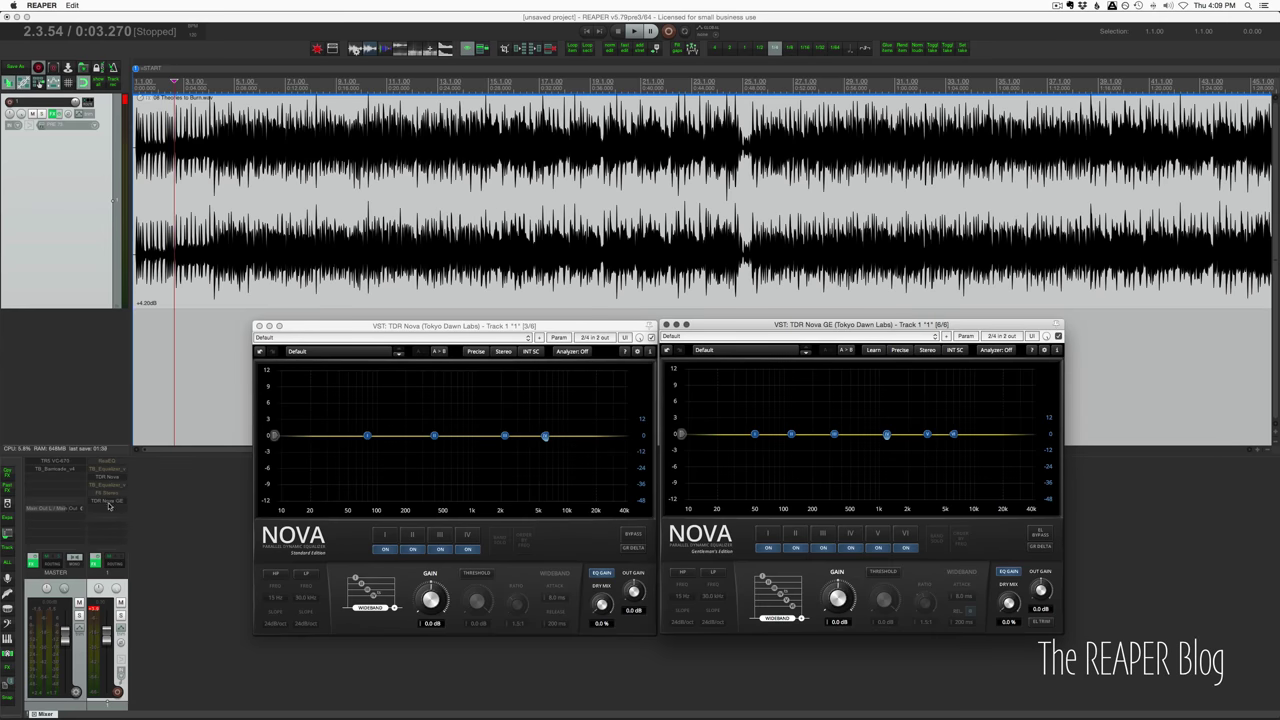
{"action": "left_click", "coordinate": [110, 505], "text": "alt"}
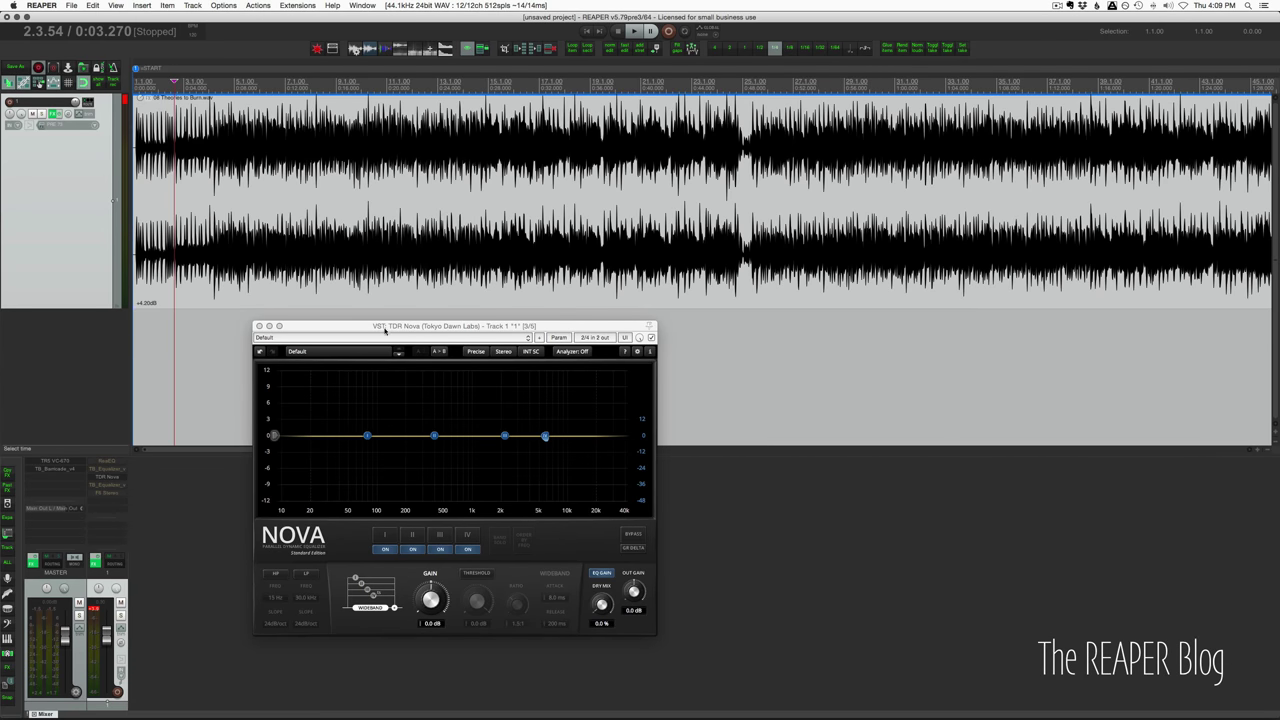
{"action": "left_click_drag", "start_coordinate": [385, 329], "coordinate": [377, 327]}
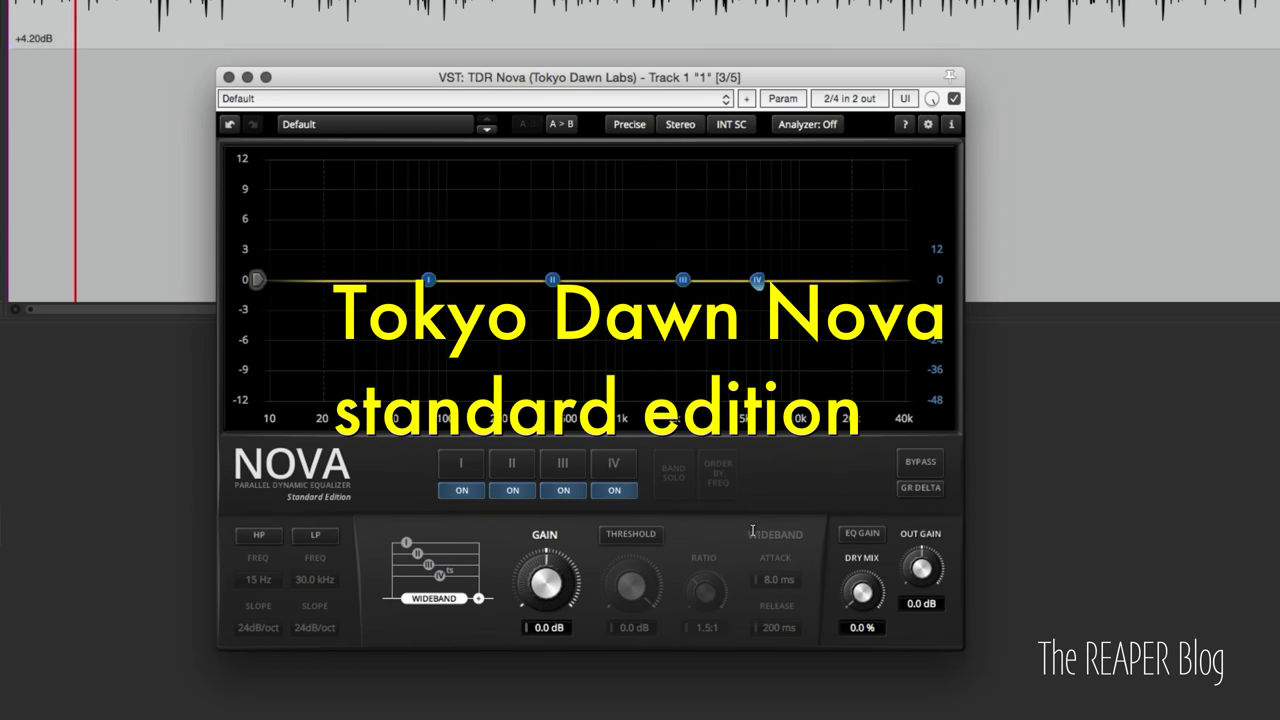
Boost TDR Nova's band IV high shelf by about 2.6 dB at 5.7 kHz.
{"action": "left_click", "coordinate": [683, 280]}
{"action": "left_click_drag", "start_coordinate": [683, 280], "coordinate": [756, 253]}
{"action": "scroll", "coordinate": [692, 262], "scroll_direction": "down", "scroll_amount": 3}
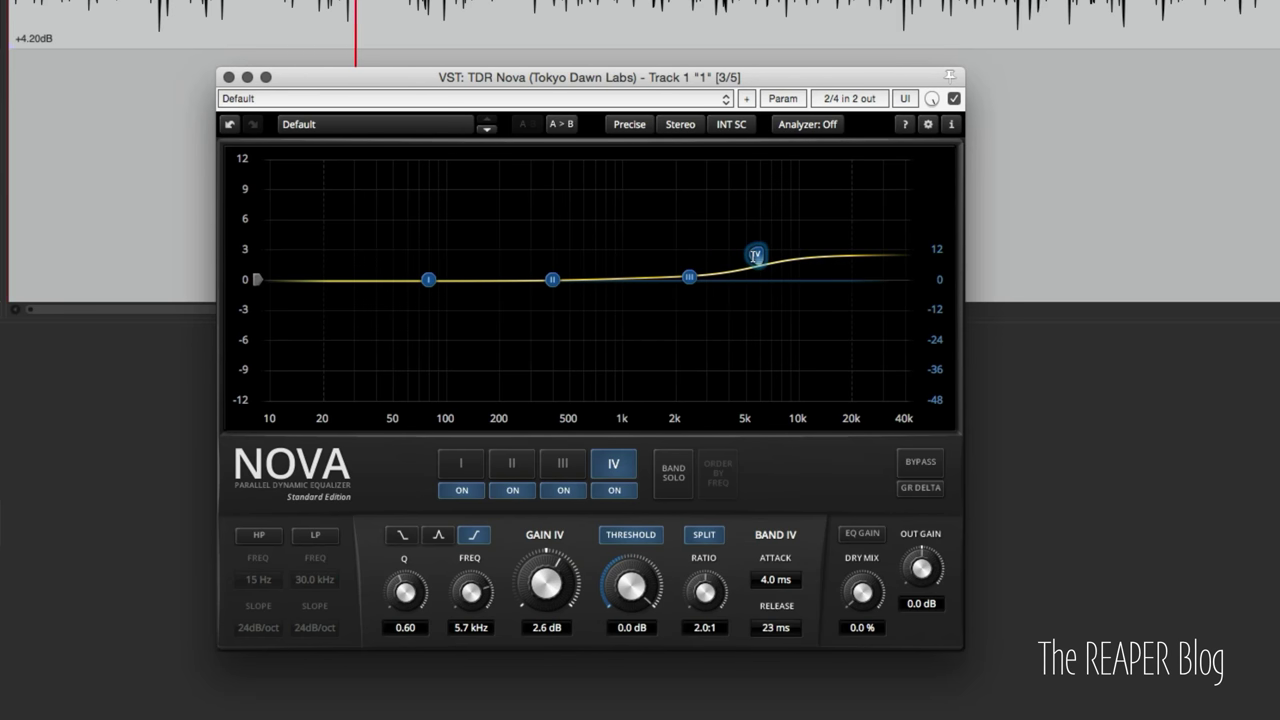
Boost band III by about 1.8 dB at 1467 Hz with a Q of about 0.54.
{"action": "left_click_drag", "start_coordinate": [689, 276], "coordinate": [651, 261]}
{"action": "scroll", "coordinate": [650, 253], "scroll_direction": "up", "scroll_amount": 6}
{"action": "scroll", "coordinate": [651, 261], "scroll_direction": "down", "scroll_amount": 1}
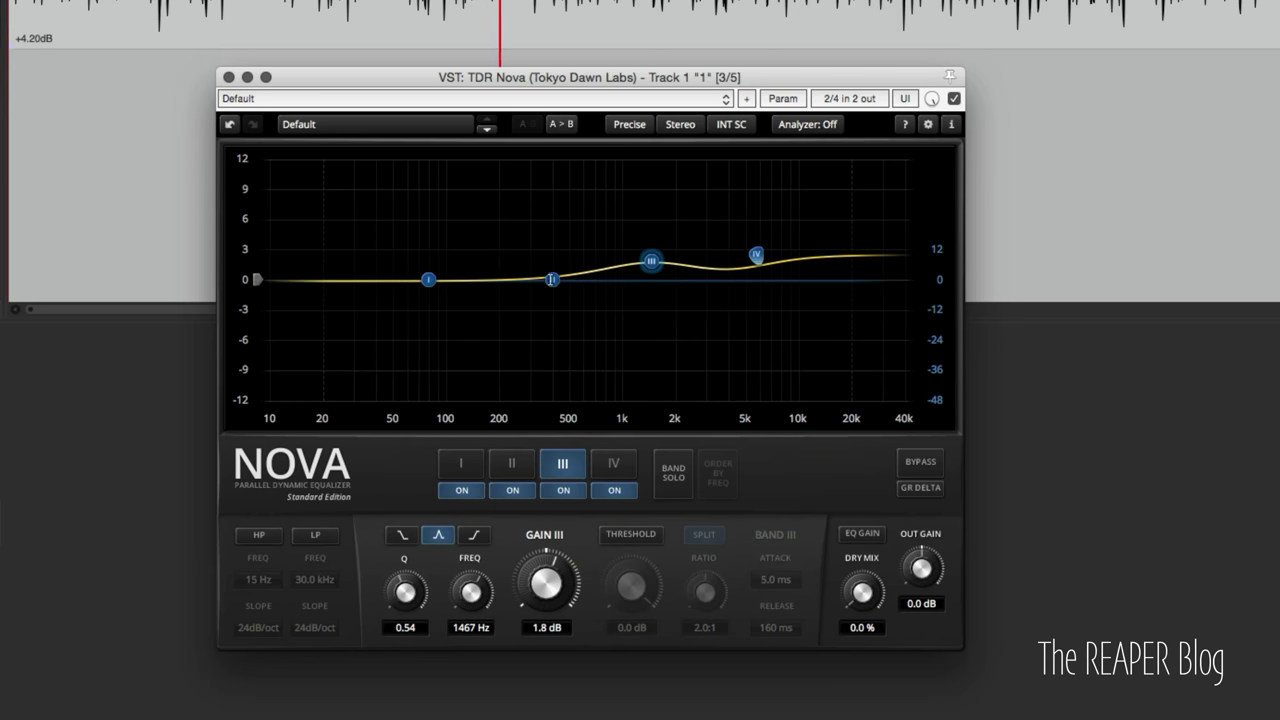
Move band II to 120 Hz with a Q of 2.09 and enable its dynamics with a threshold of -7.0 dB.
{"action": "left_click_drag", "start_coordinate": [553, 280], "coordinate": [459, 280]}
{"action": "scroll", "coordinate": [448, 243], "scroll_direction": "up", "scroll_amount": 4}
{"action": "scroll", "coordinate": [448, 243], "scroll_direction": "up", "scroll_amount": 5}
{"action": "left_click", "coordinate": [631, 534]}
{"action": "left_click_drag", "start_coordinate": [629, 587], "coordinate": [652, 591]}
{"action": "scroll", "coordinate": [652, 591], "scroll_direction": "up", "scroll_amount": 4}
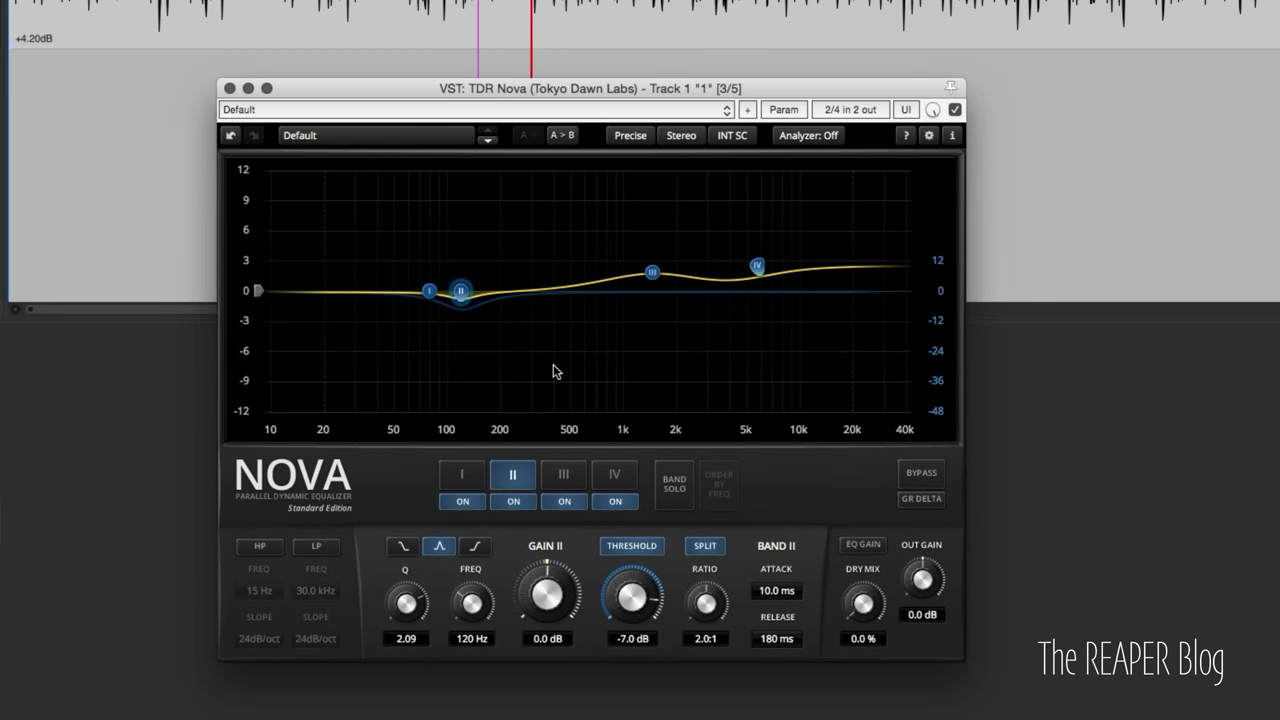
Boost band I about 2.5 dB at 72 Hz with a narrow Q of about 4.18.
{"action": "left_click", "coordinate": [459, 479]}
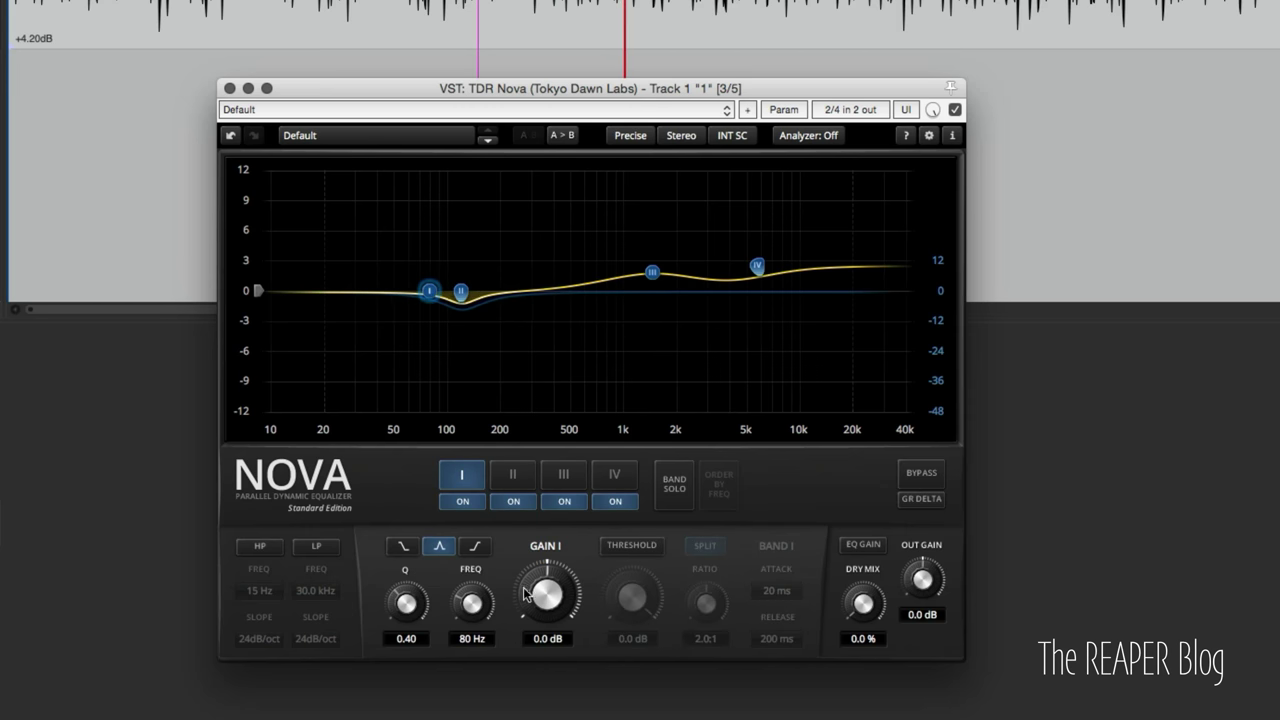
{"action": "left_click_drag", "start_coordinate": [523, 597], "coordinate": [548, 545]}
{"action": "scroll", "coordinate": [413, 228], "scroll_direction": "up", "scroll_amount": 10}
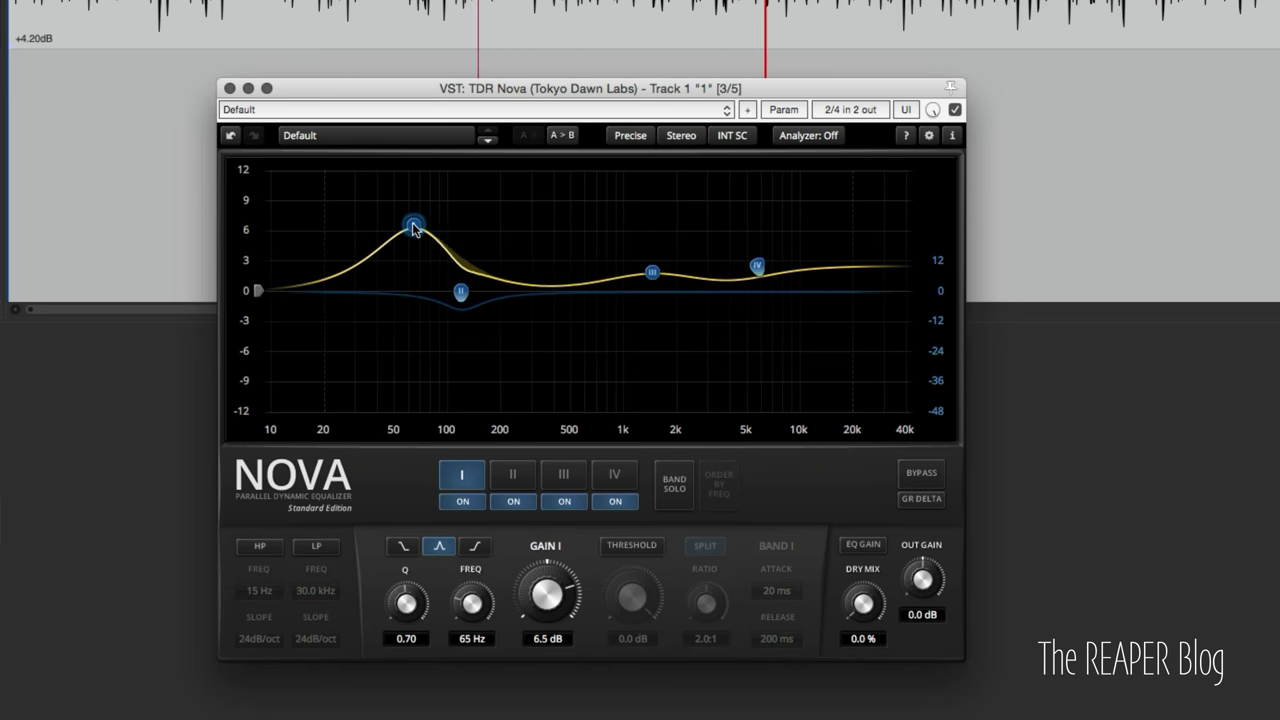
{"action": "scroll", "coordinate": [413, 228], "scroll_direction": "down", "scroll_amount": 8}
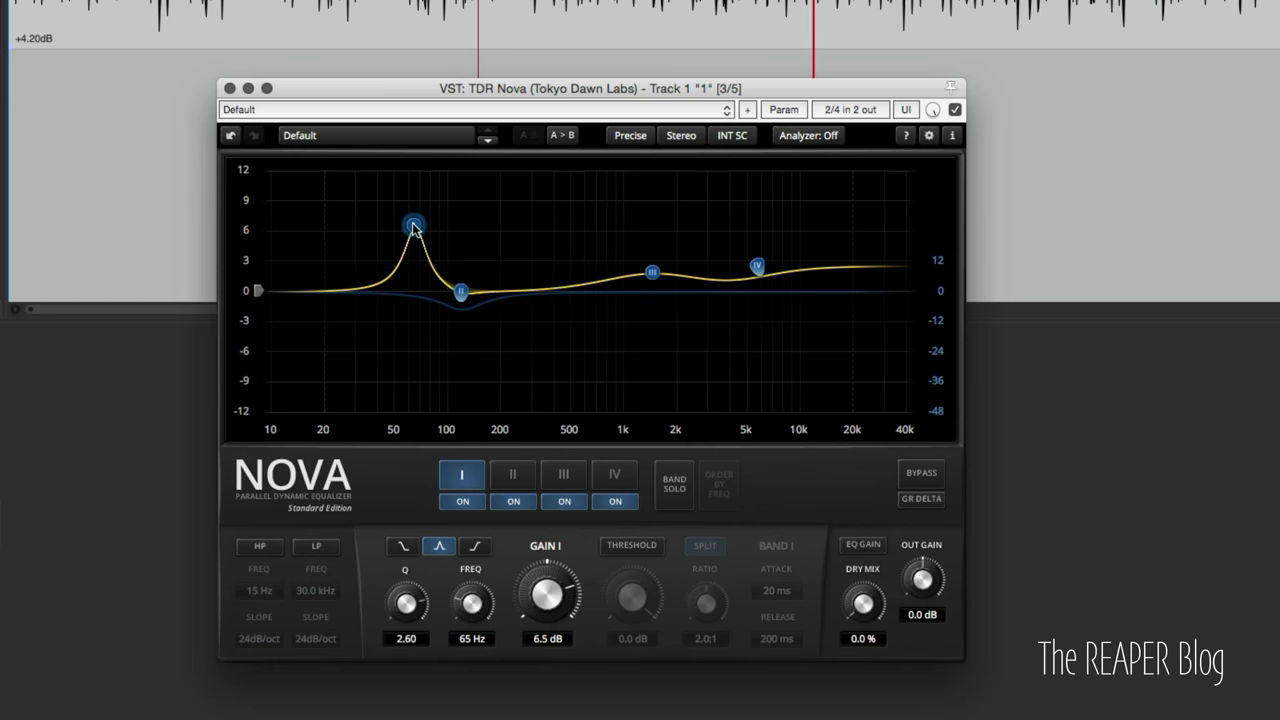
{"action": "scroll", "coordinate": [413, 228], "scroll_direction": "up", "scroll_amount": 8}
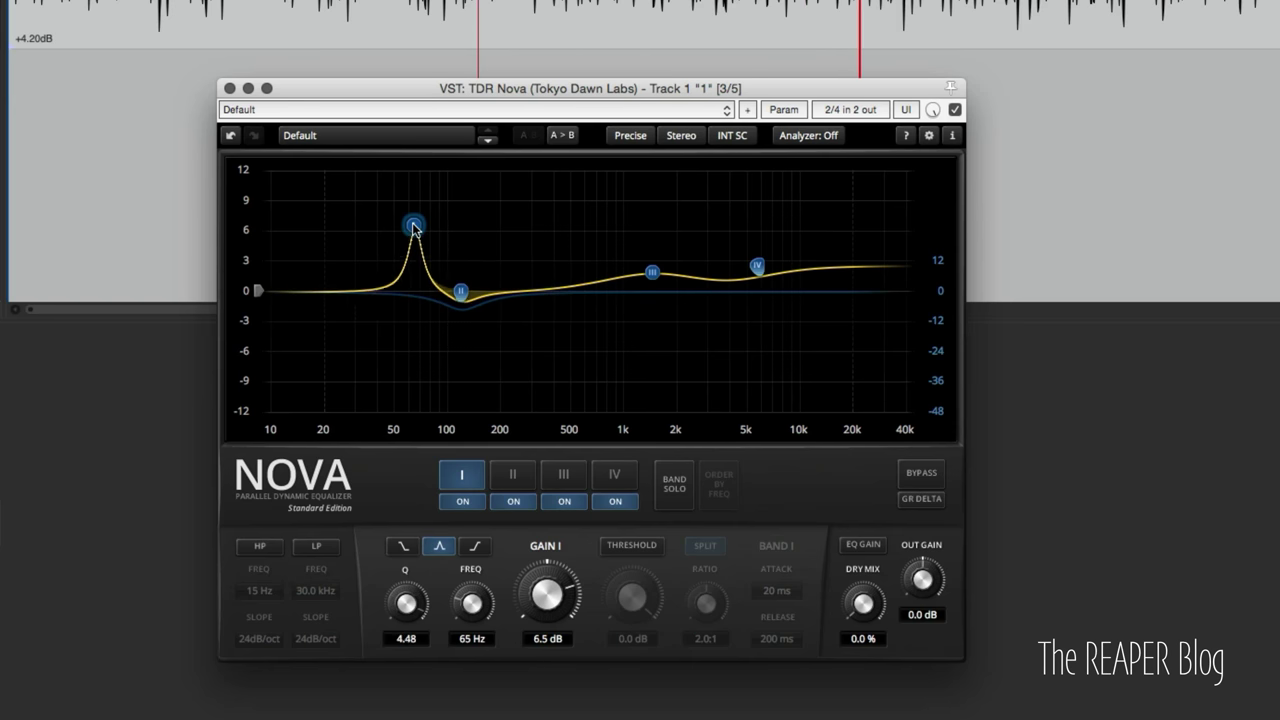
{"action": "left_click_drag", "start_coordinate": [413, 228], "coordinate": [423, 263]}
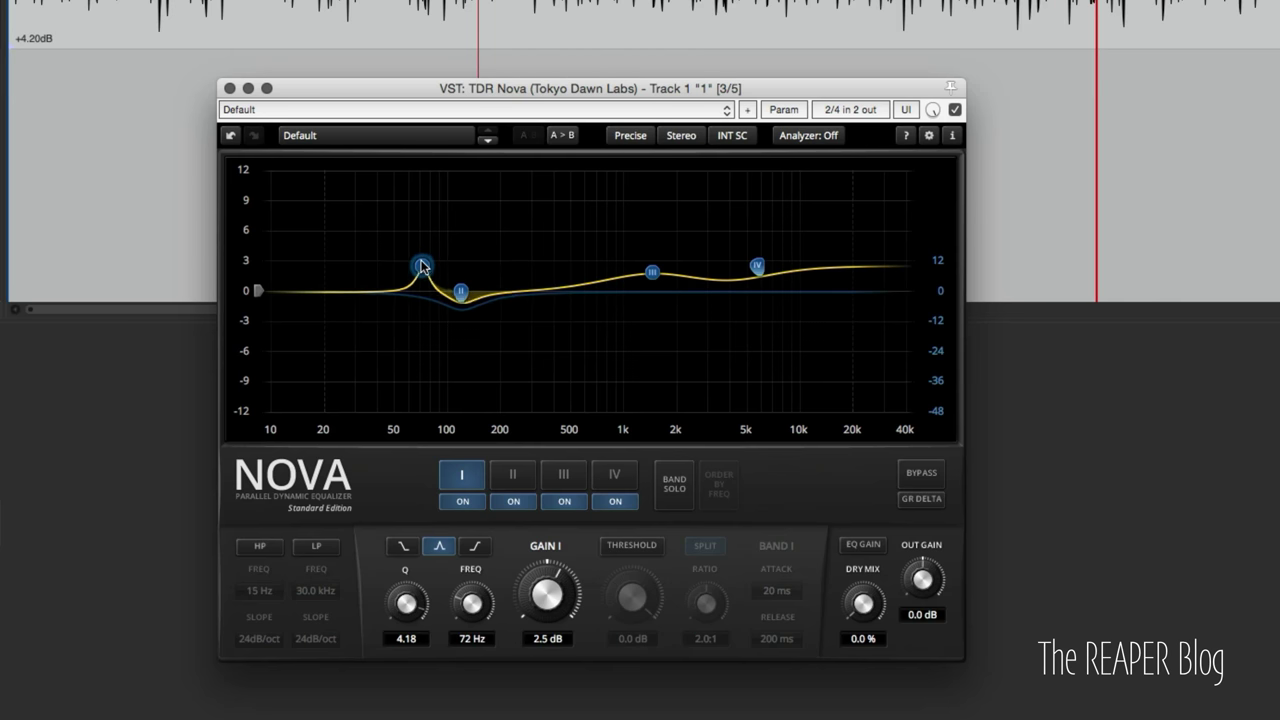
Lower band II's gain to about -0.6 dB and shift band III to about 2.0 dB at 1184 Hz.
{"action": "left_click", "coordinate": [461, 296]}
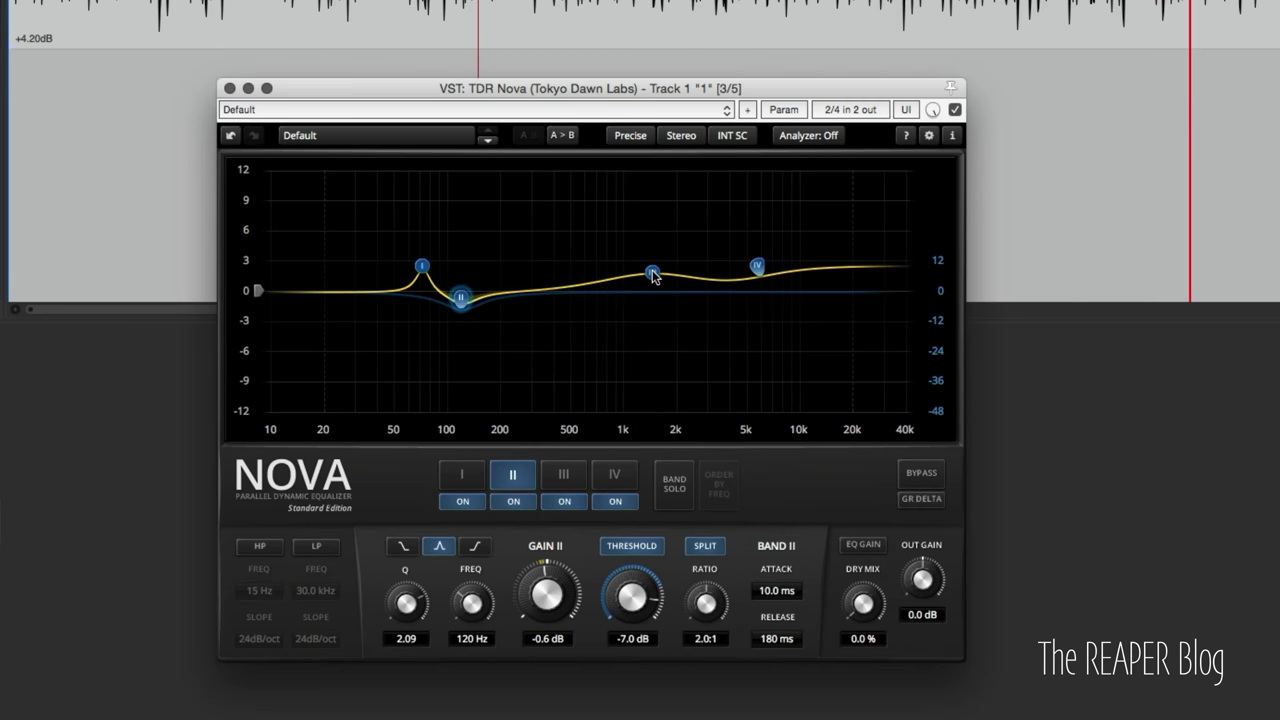
{"action": "left_click_drag", "start_coordinate": [656, 277], "coordinate": [636, 271]}
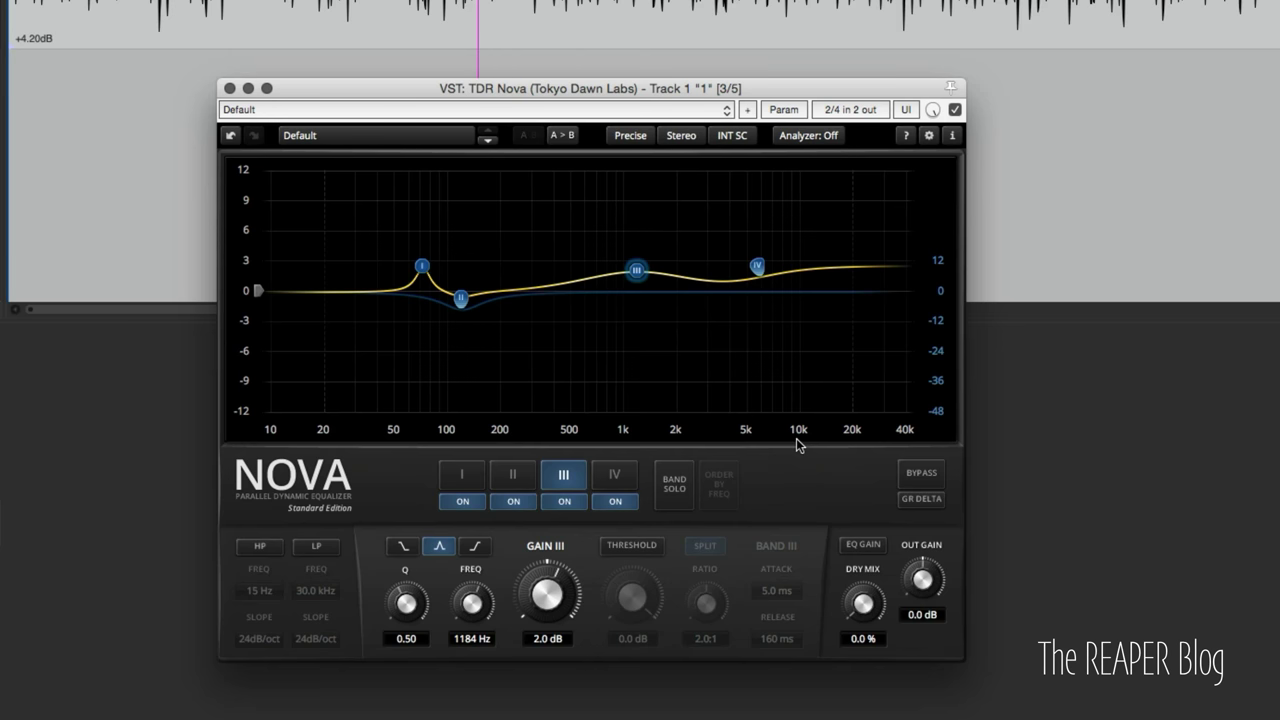
View the stereo channel mode options without changing the mode, and reselect band III.
{"action": "left_click", "coordinate": [682, 138]}
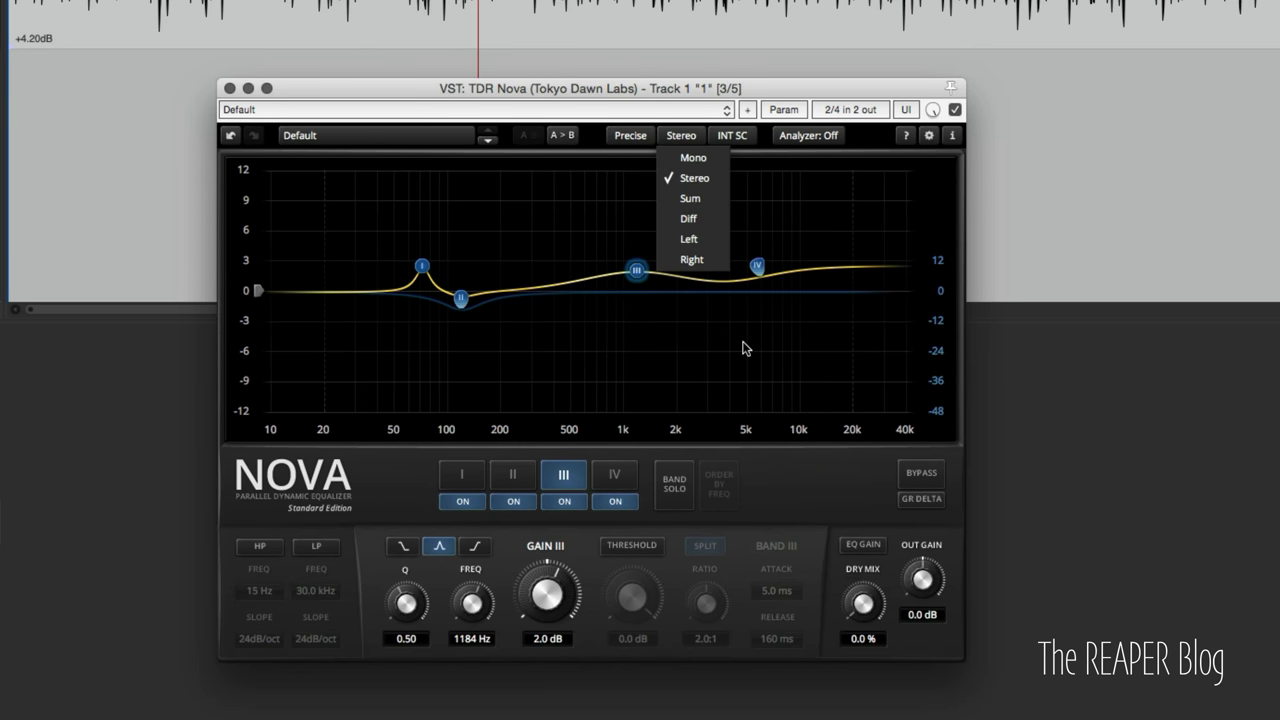
{"action": "left_click", "coordinate": [652, 327]}
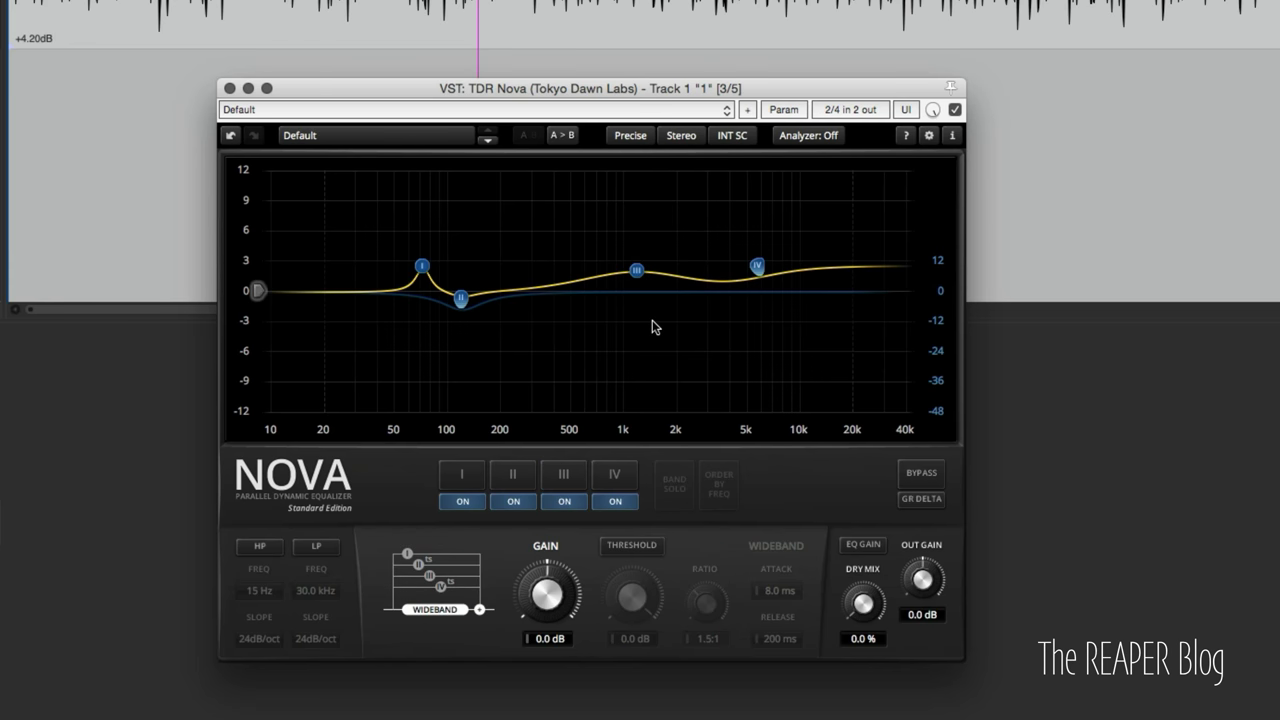
{"action": "left_click", "coordinate": [637, 271]}
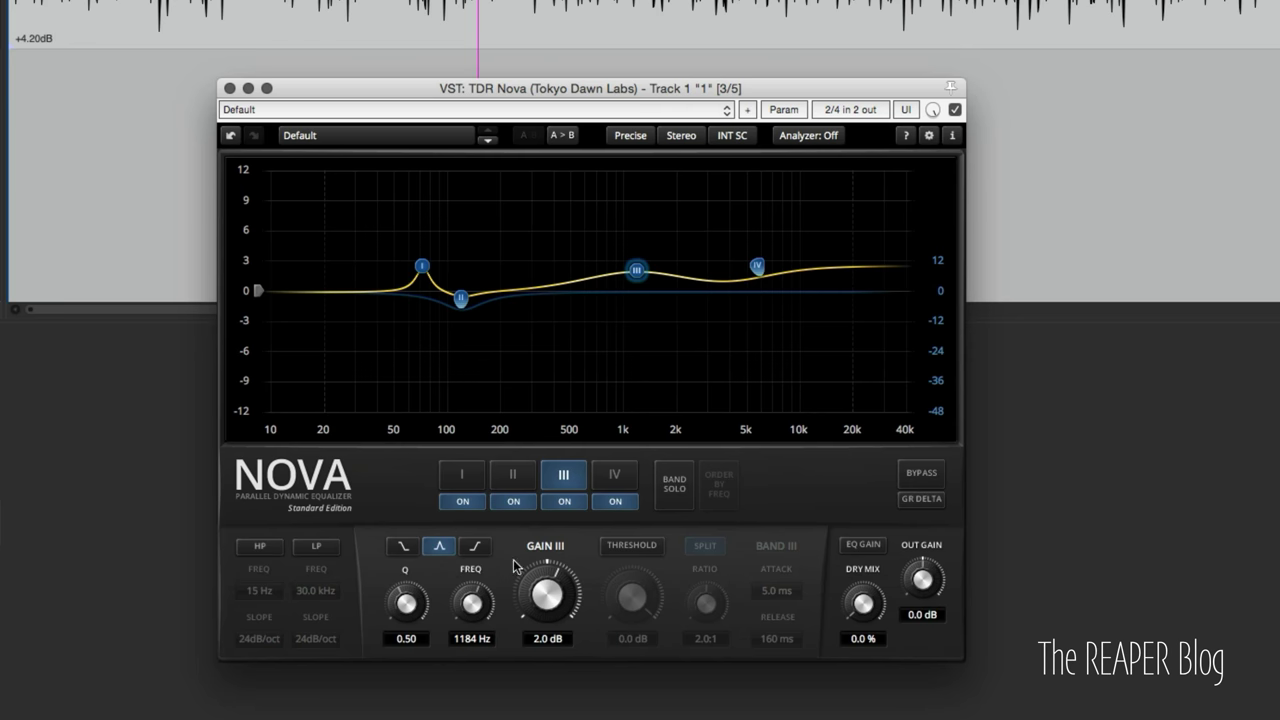
Select band II, audition it with Band Solo, and switch the solo off.
{"action": "left_click", "coordinate": [513, 474]}
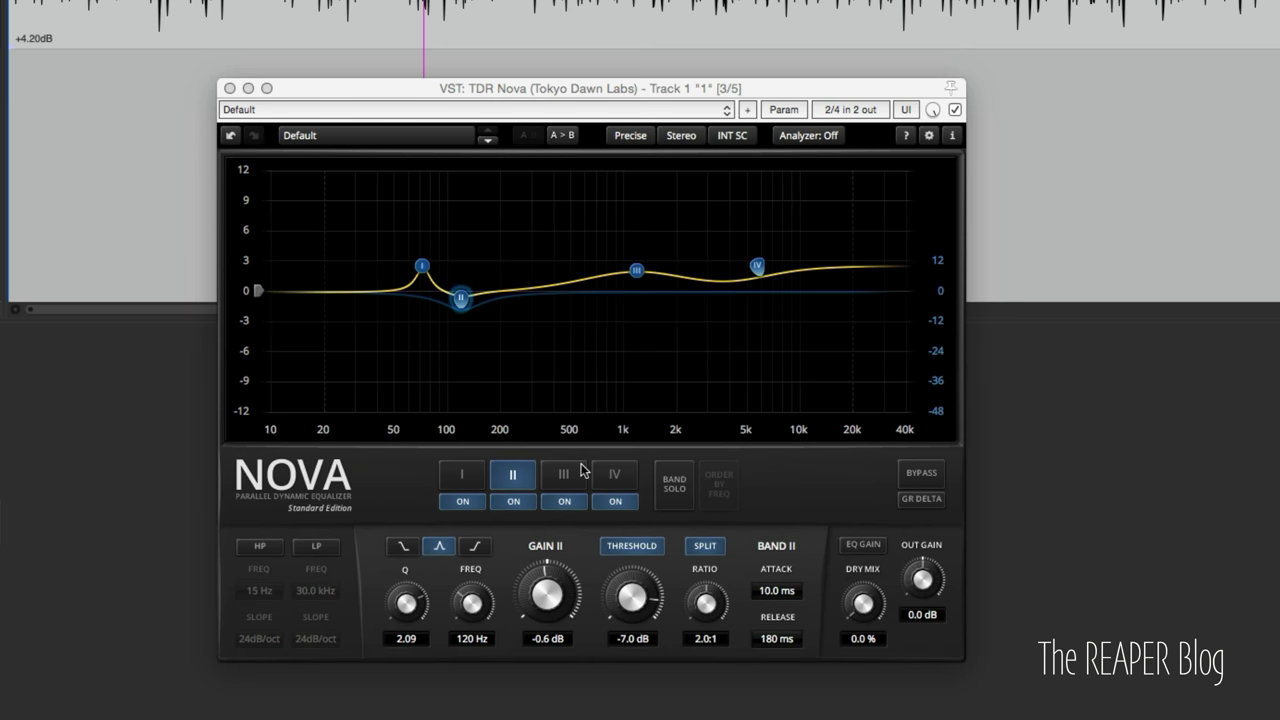
{"action": "left_click", "coordinate": [675, 488]}
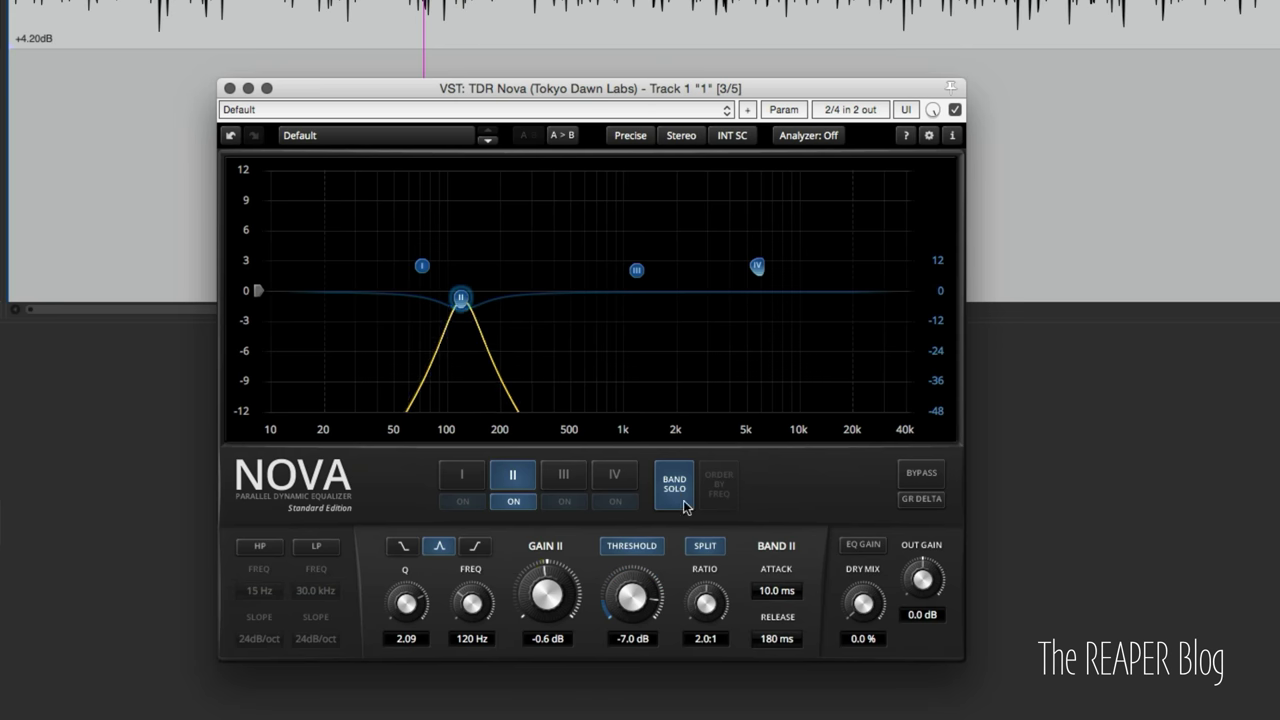
{"action": "left_click", "coordinate": [677, 492]}
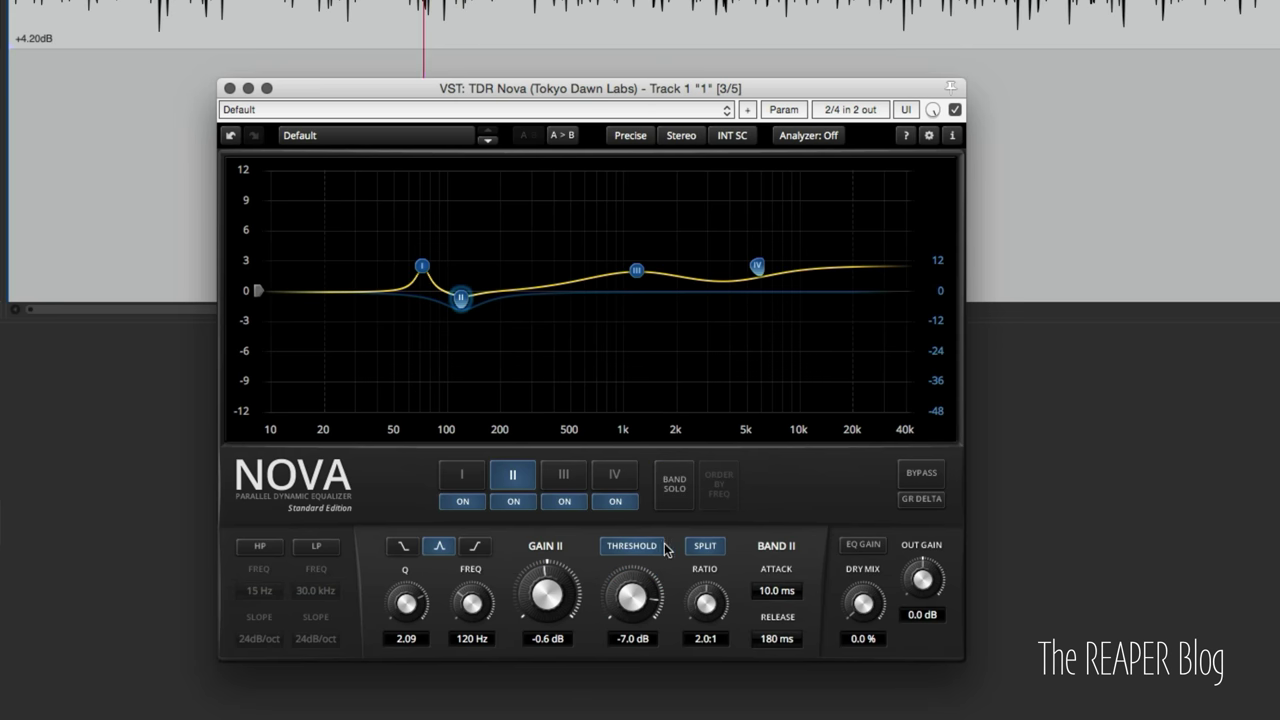
Listen to the GR Delta signal, compare it with band II off and on, and switch GR Delta off.
{"action": "left_click", "coordinate": [905, 505]}
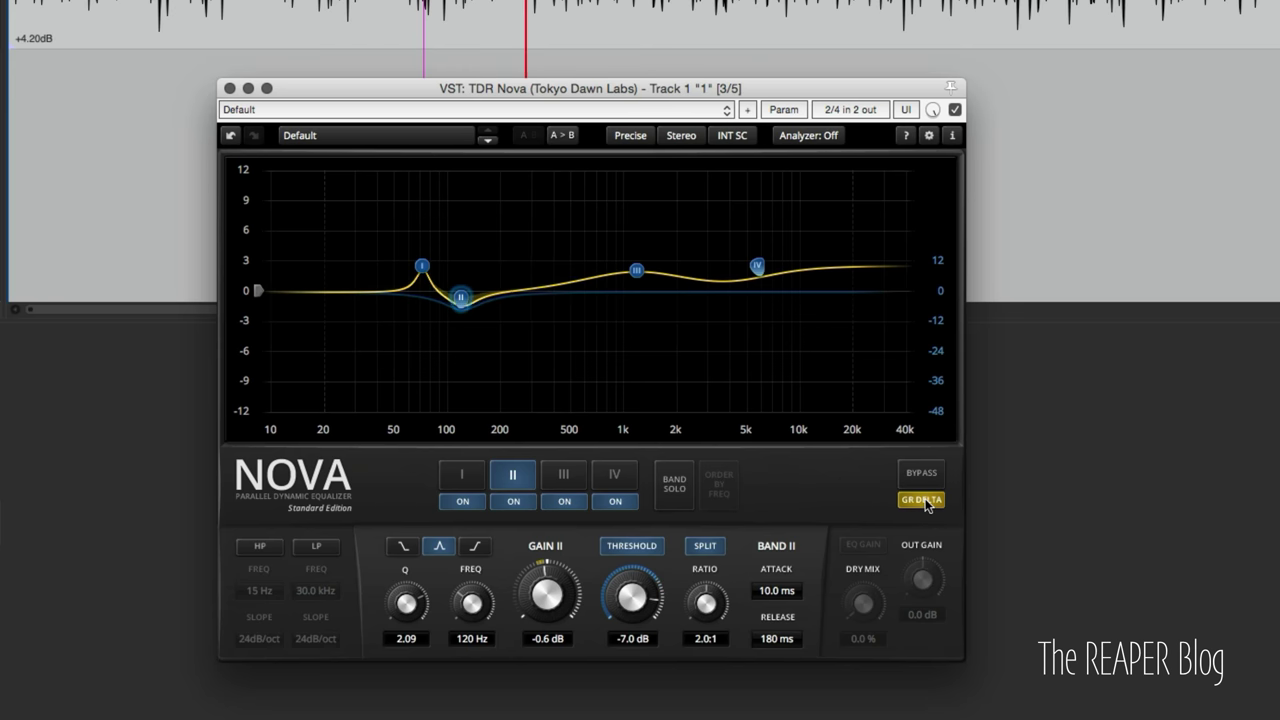
{"action": "left_click", "coordinate": [516, 502]}
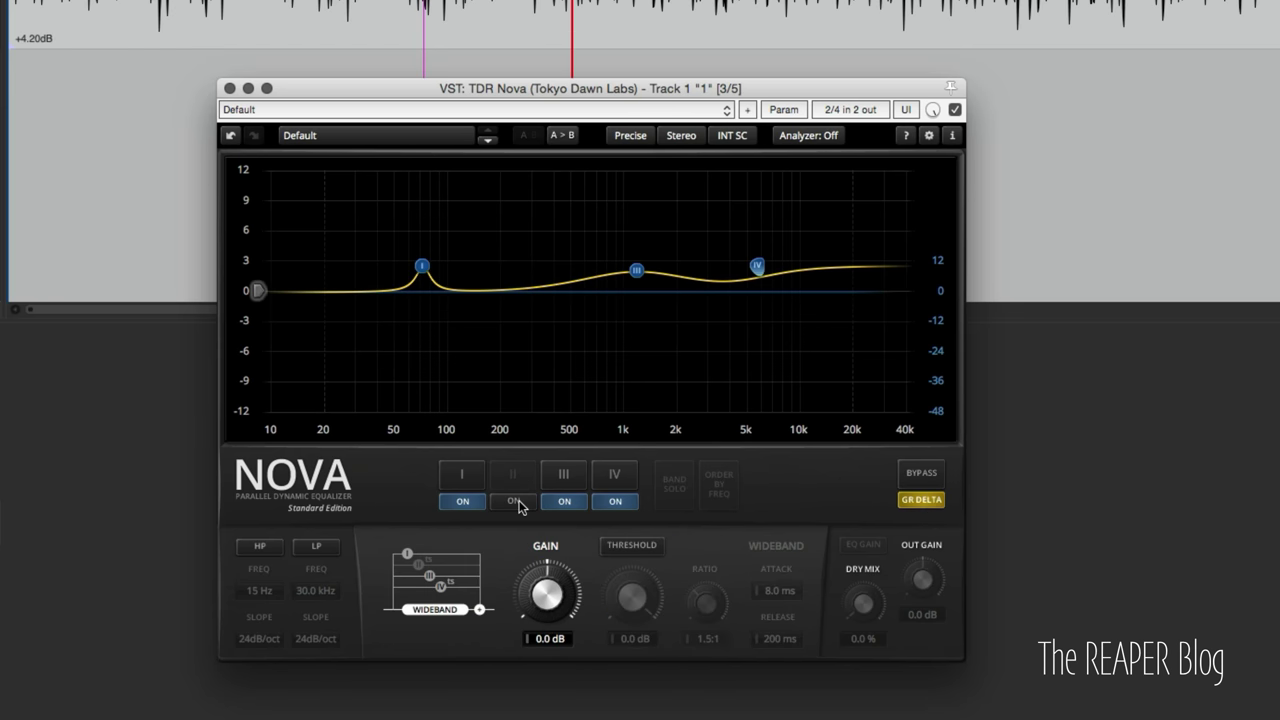
{"action": "left_click", "coordinate": [516, 502]}
{"action": "left_click", "coordinate": [921, 499]}
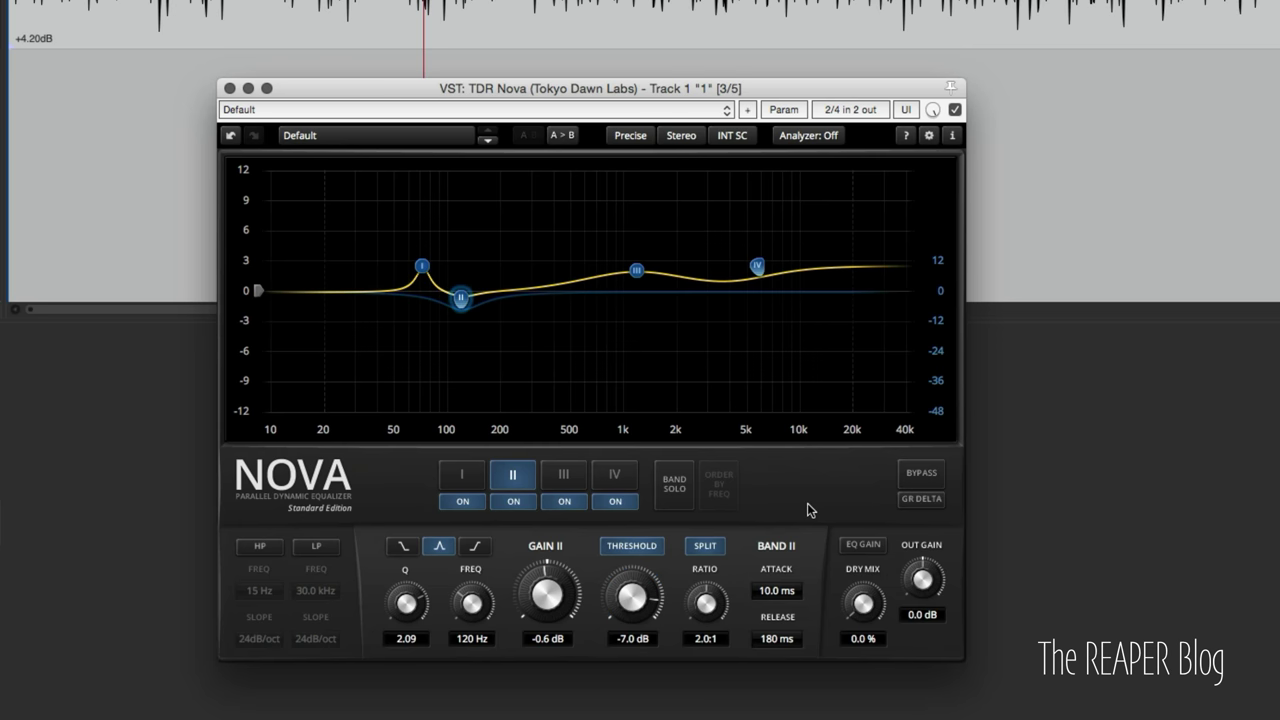
Compare the sound with EQ Gain off and on, leave EQ Gain enabled, and reselect band II.
{"action": "left_click", "coordinate": [874, 544]}
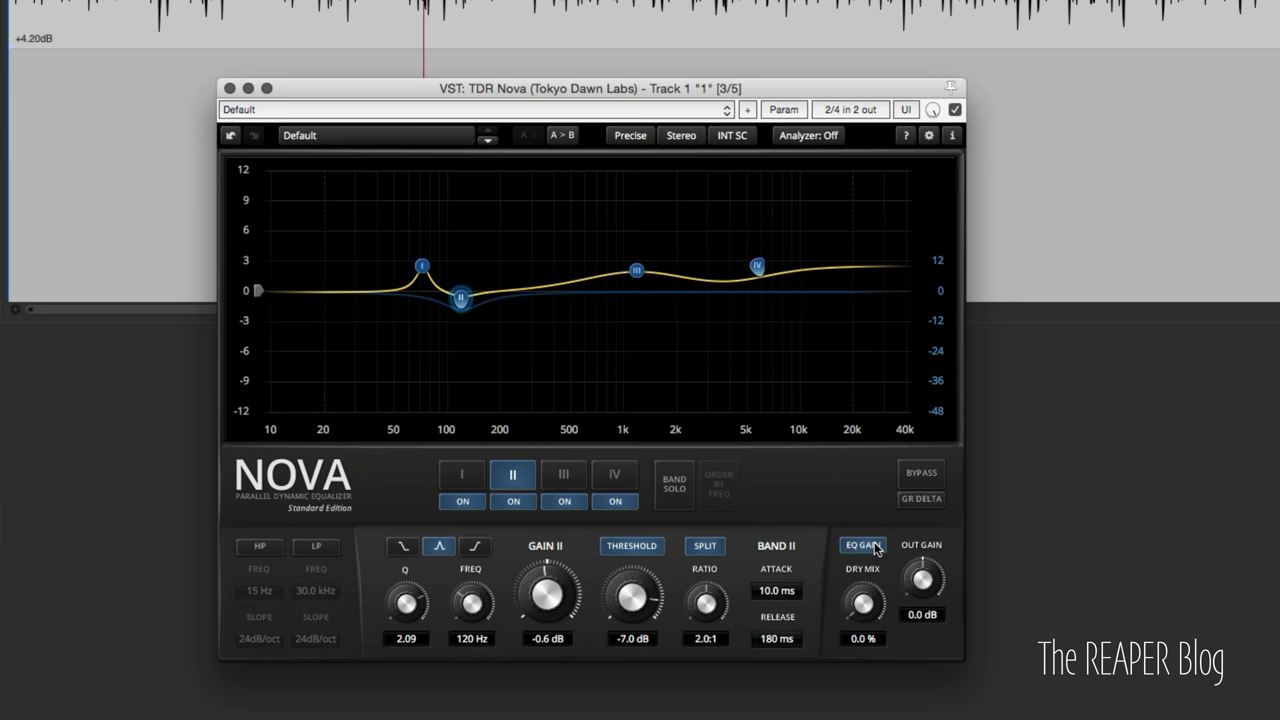
{"action": "left_click", "coordinate": [875, 547]}
{"action": "left_click", "coordinate": [874, 547]}
{"action": "left_click", "coordinate": [874, 547]}
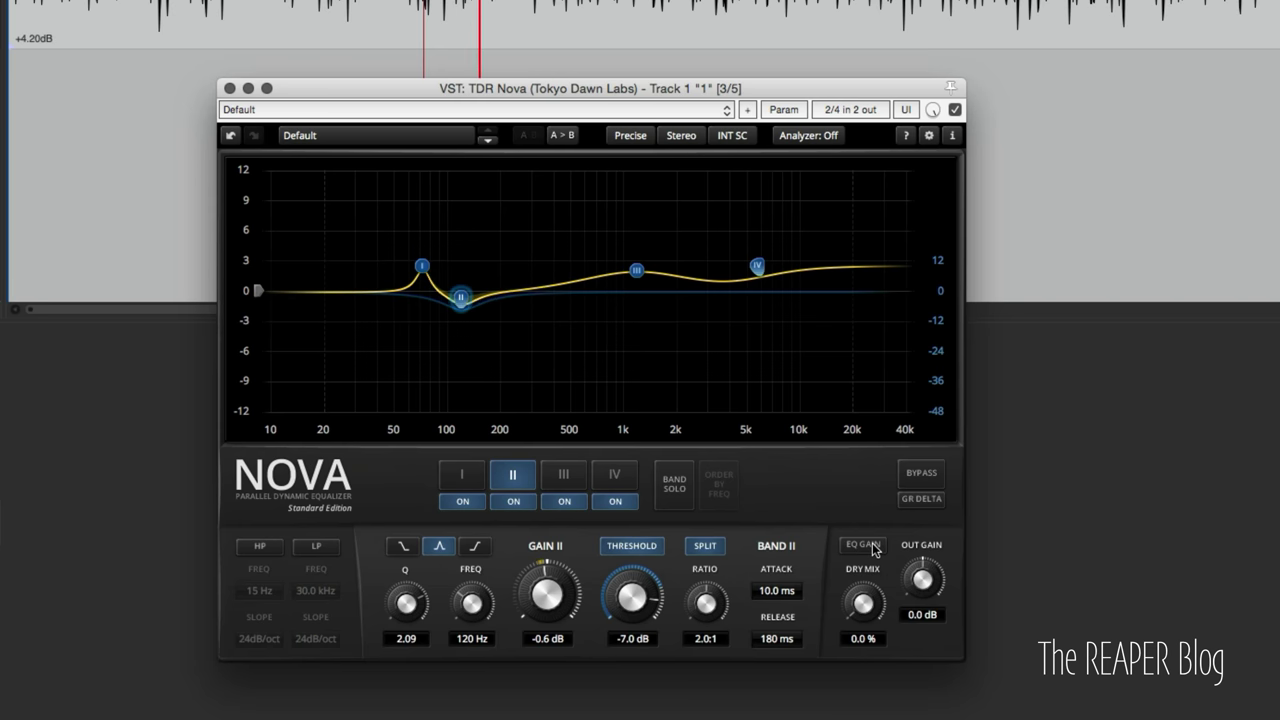
{"action": "left_click", "coordinate": [874, 547]}
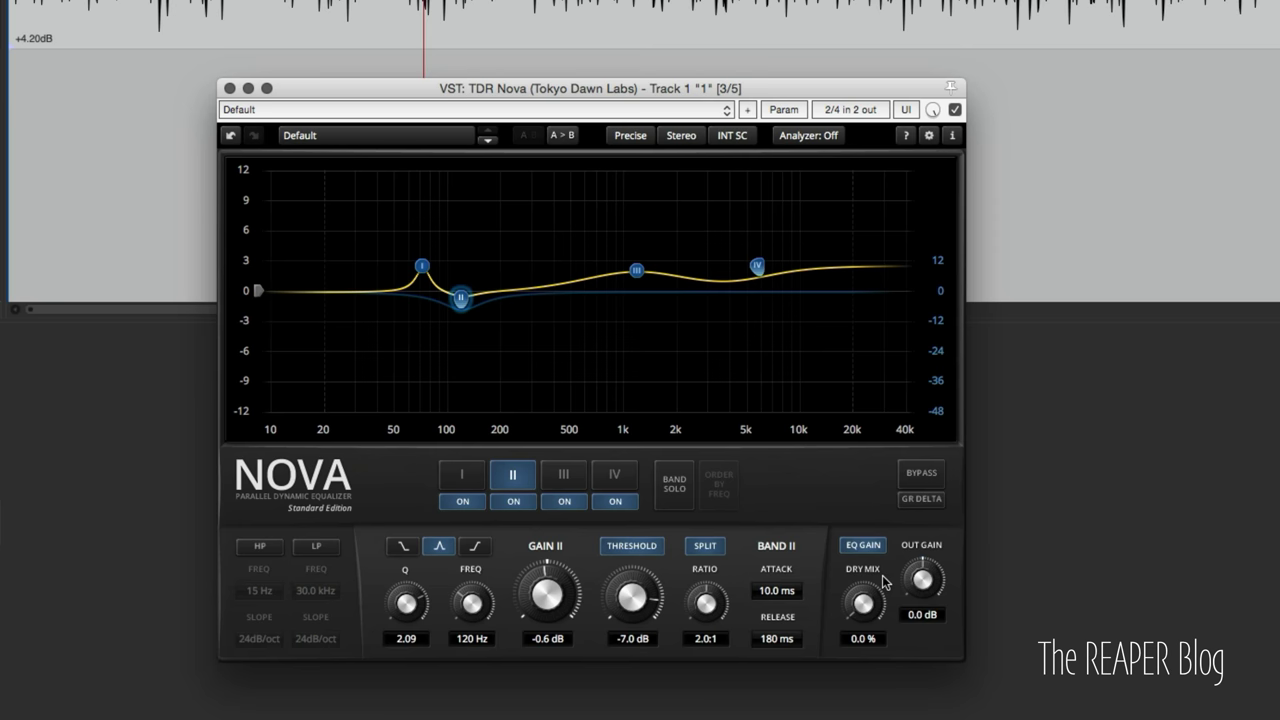
{"action": "left_click", "coordinate": [785, 483]}
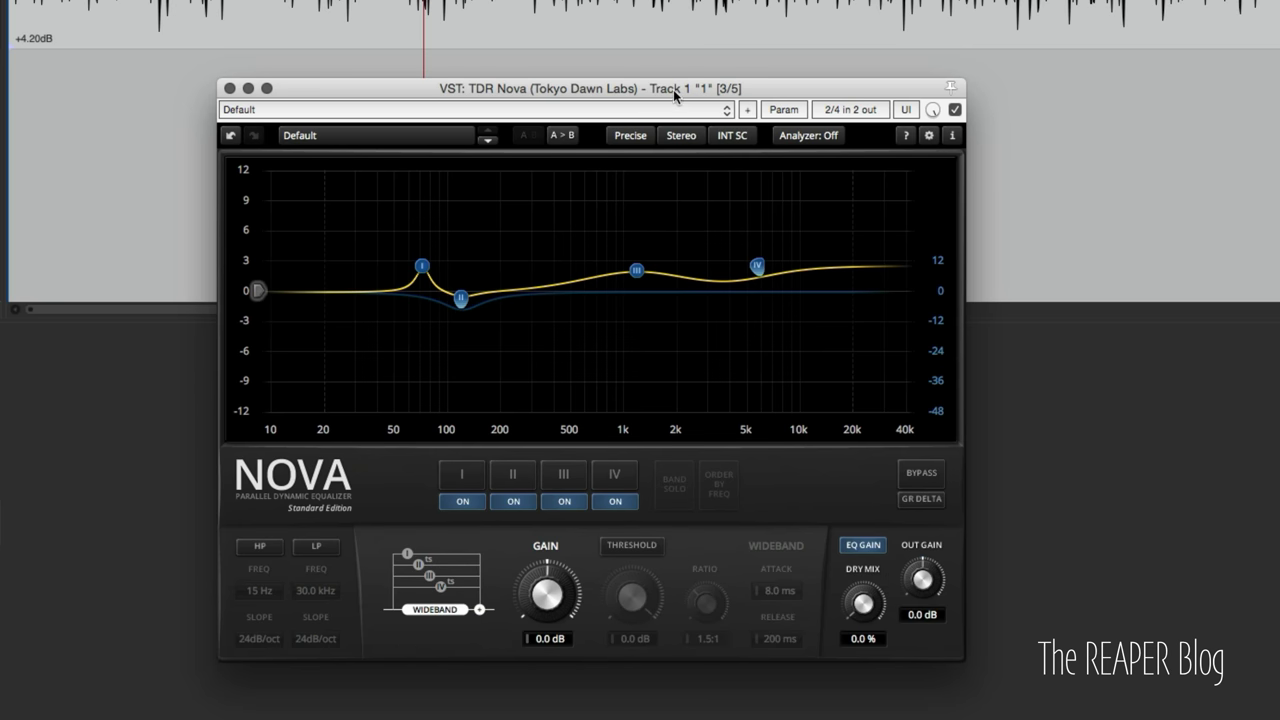
{"action": "left_click_drag", "start_coordinate": [674, 87], "coordinate": [681, 85]}
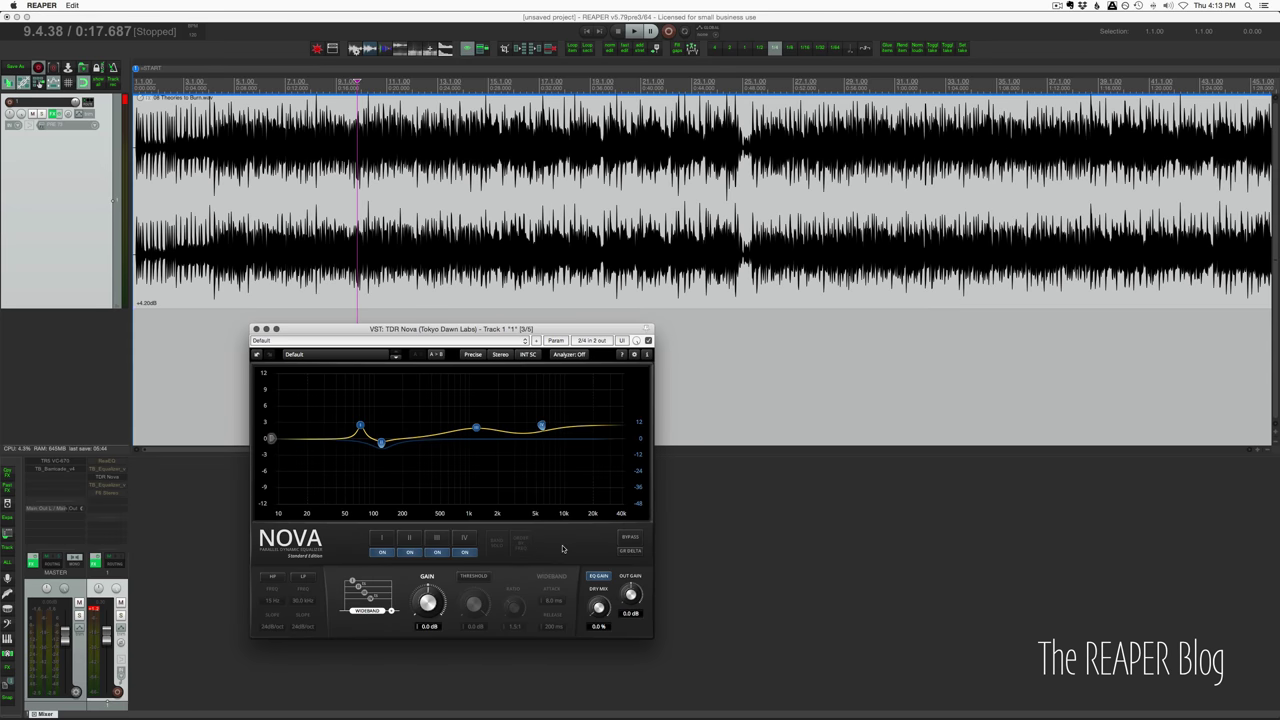
{"action": "left_click", "coordinate": [410, 540]}
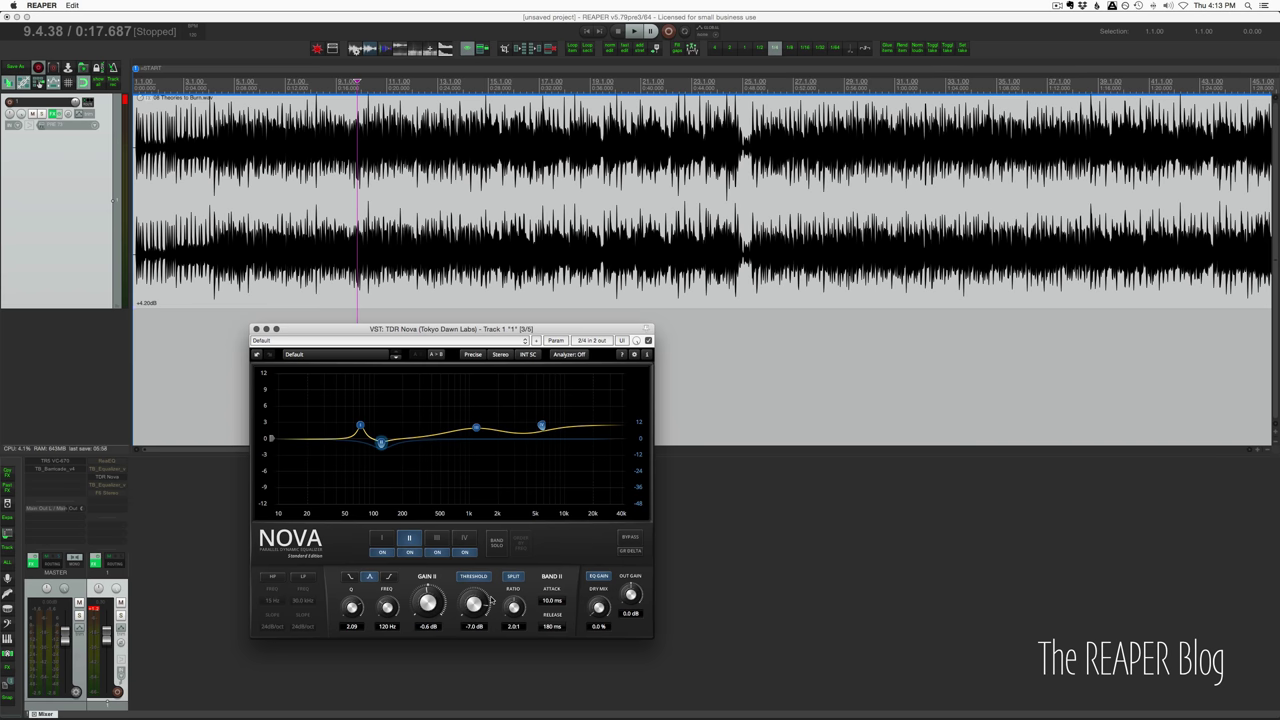
Switch to the TB_Equalizer_v4 plug-in, play the track from the start, and enlarge the plug-in window to 162%.
{"action": "left_click_drag", "start_coordinate": [643, 404], "coordinate": [514, 311]}
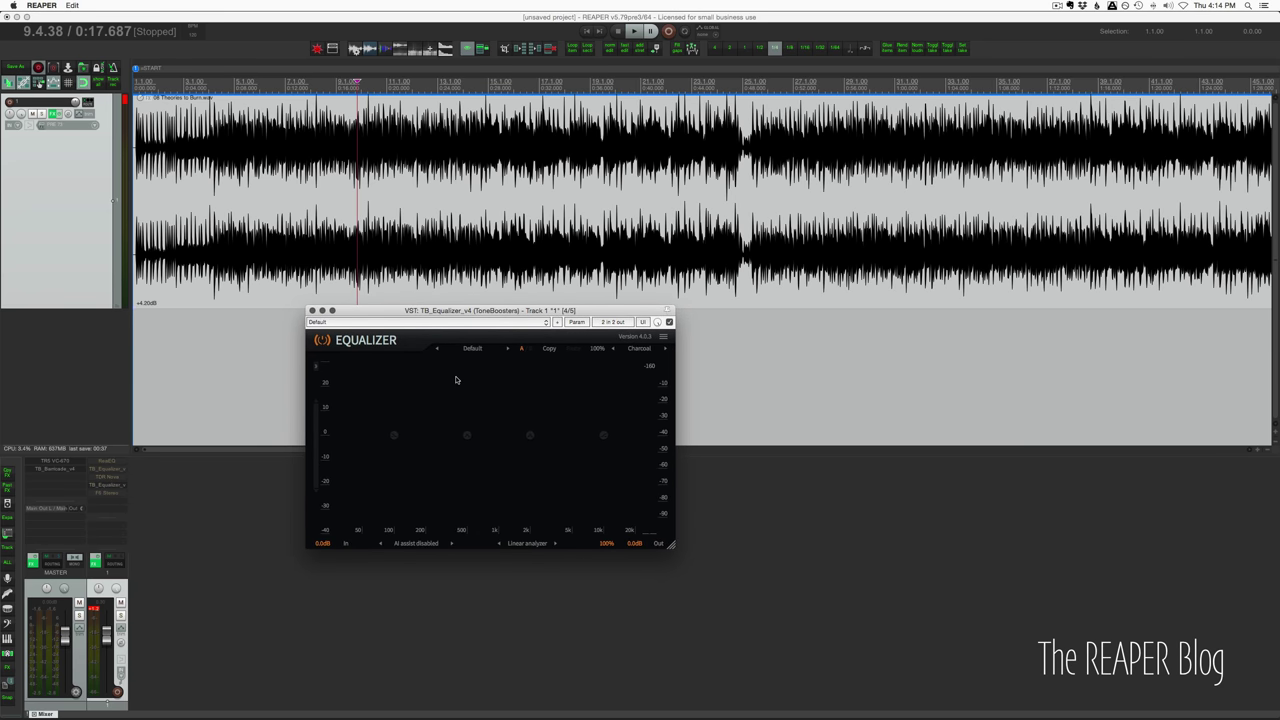
{"action": "left_click", "coordinate": [143, 169]}
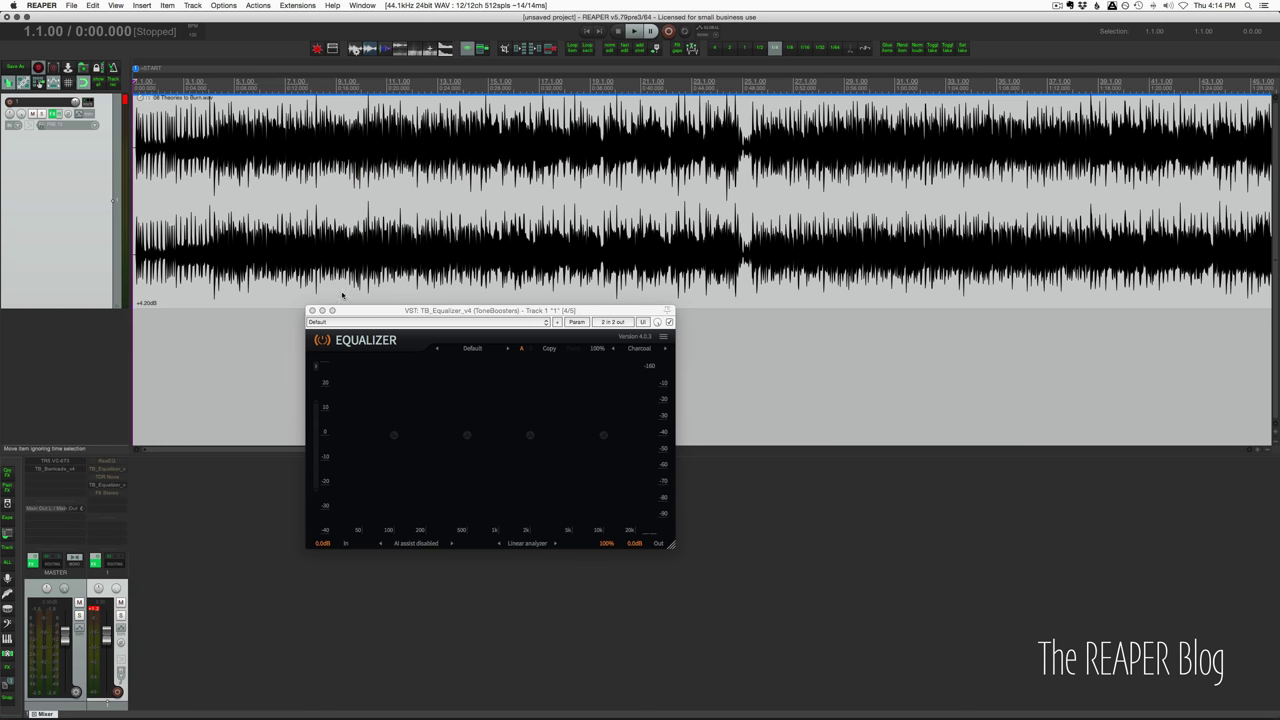
{"action": "key", "text": "space"}
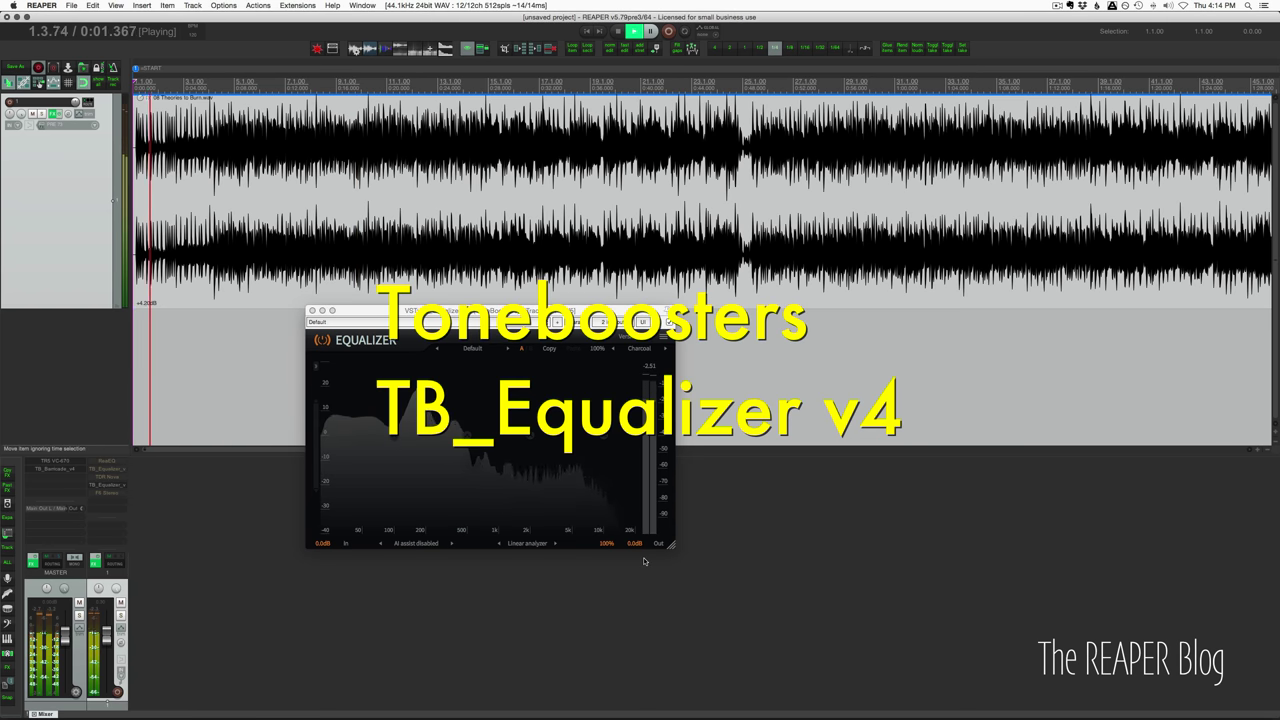
{"action": "left_click_drag", "start_coordinate": [672, 546], "coordinate": [1150, 637]}
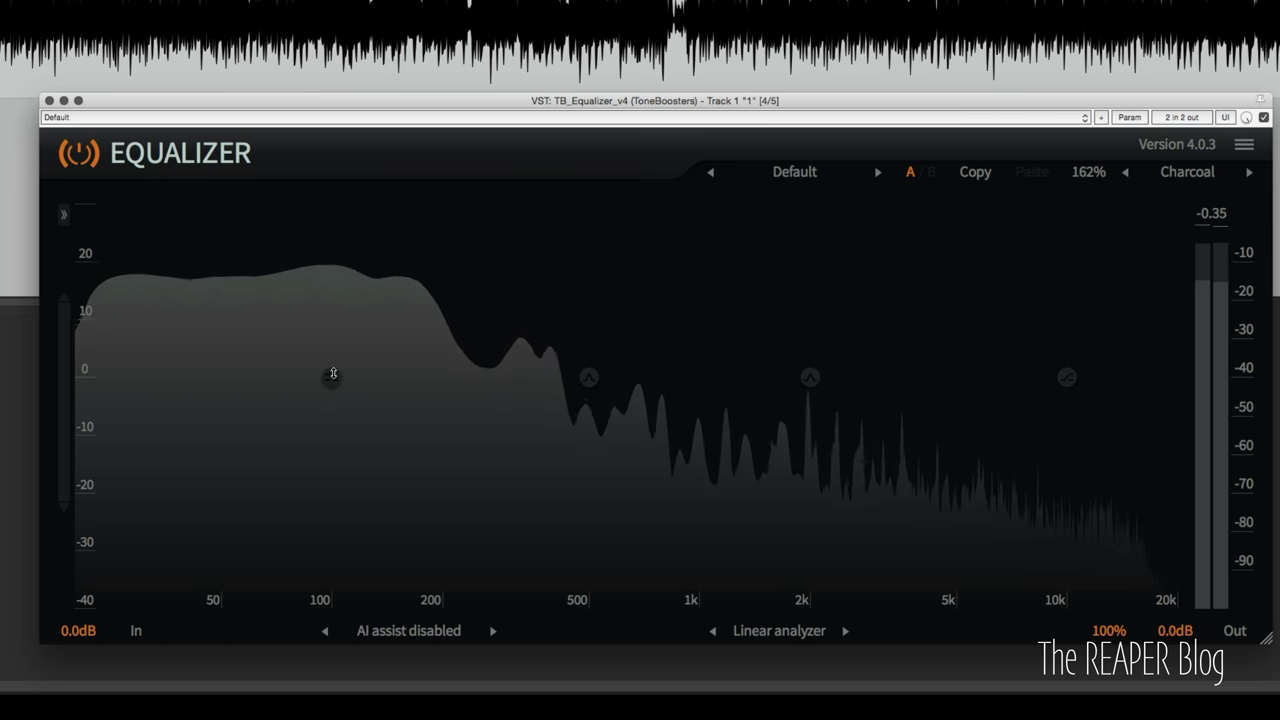
Shift the low shelf to a lower frequency near 0 dB and boost the high shelf about 3.1 dB at 5304 Hz with Q 0.57.
{"action": "left_click_drag", "start_coordinate": [332, 376], "coordinate": [283, 376]}
{"action": "double_click", "coordinate": [265, 380]}
{"action": "double_click", "coordinate": [265, 380]}
{"action": "scroll", "coordinate": [281, 347], "scroll_direction": "up", "scroll_amount": 5}
{"action": "left_click_drag", "start_coordinate": [1067, 377], "coordinate": [966, 360]}
{"action": "scroll", "coordinate": [972, 366], "scroll_direction": "down", "scroll_amount": 2}
{"action": "scroll", "coordinate": [966, 360], "scroll_direction": "down", "scroll_amount": 1}
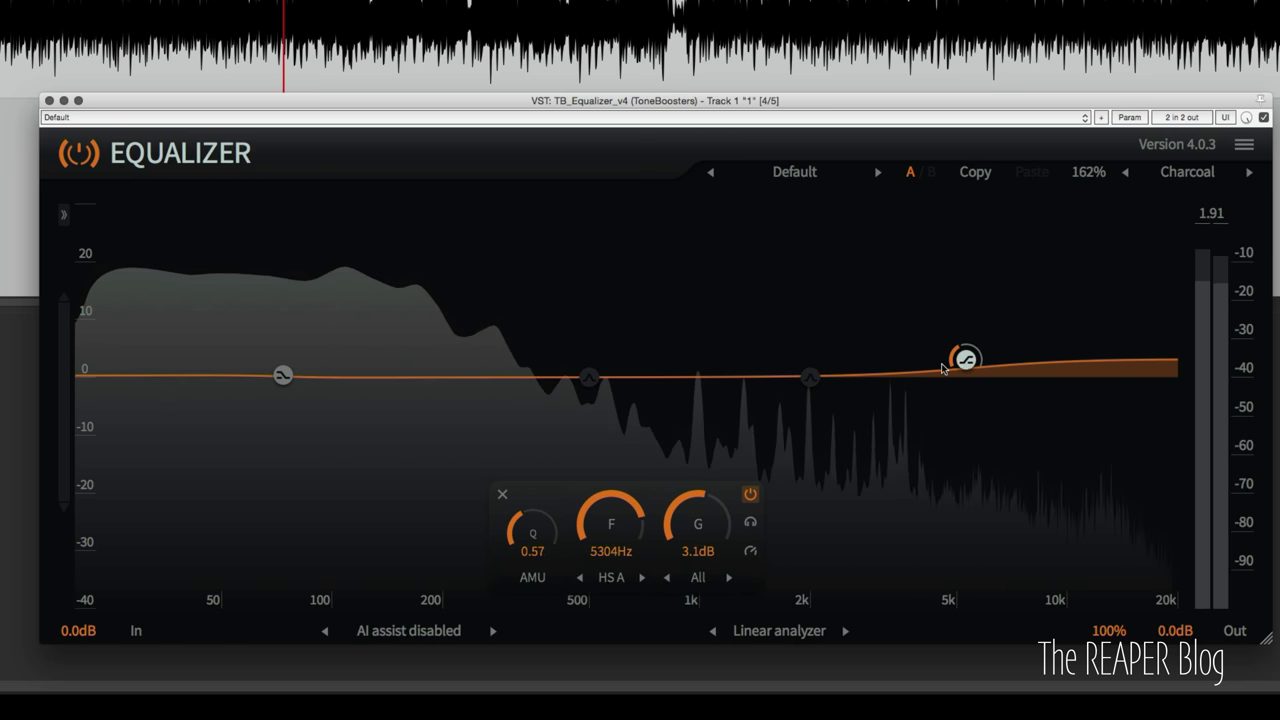
Boost the second band about 3.4 dB at 252 Hz and set the spectrum display to No analyzer.
{"action": "left_click_drag", "start_coordinate": [586, 371], "coordinate": [477, 354]}
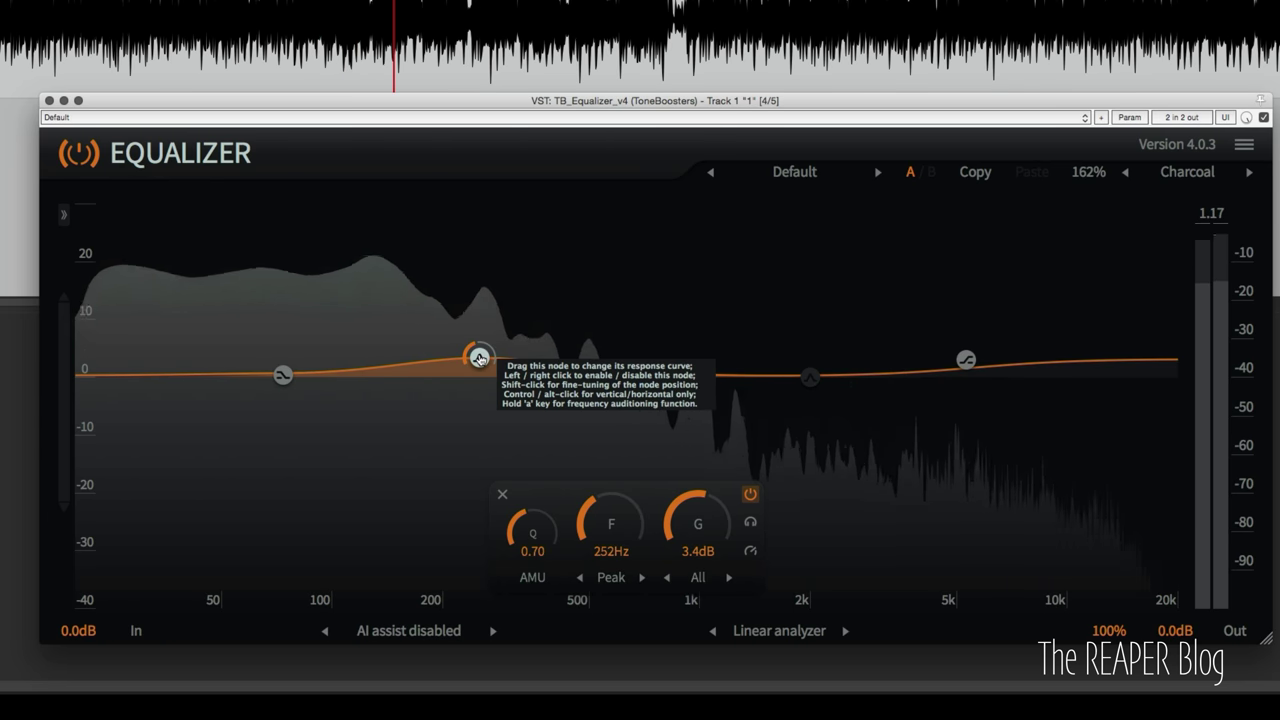
{"action": "left_click", "coordinate": [787, 632]}
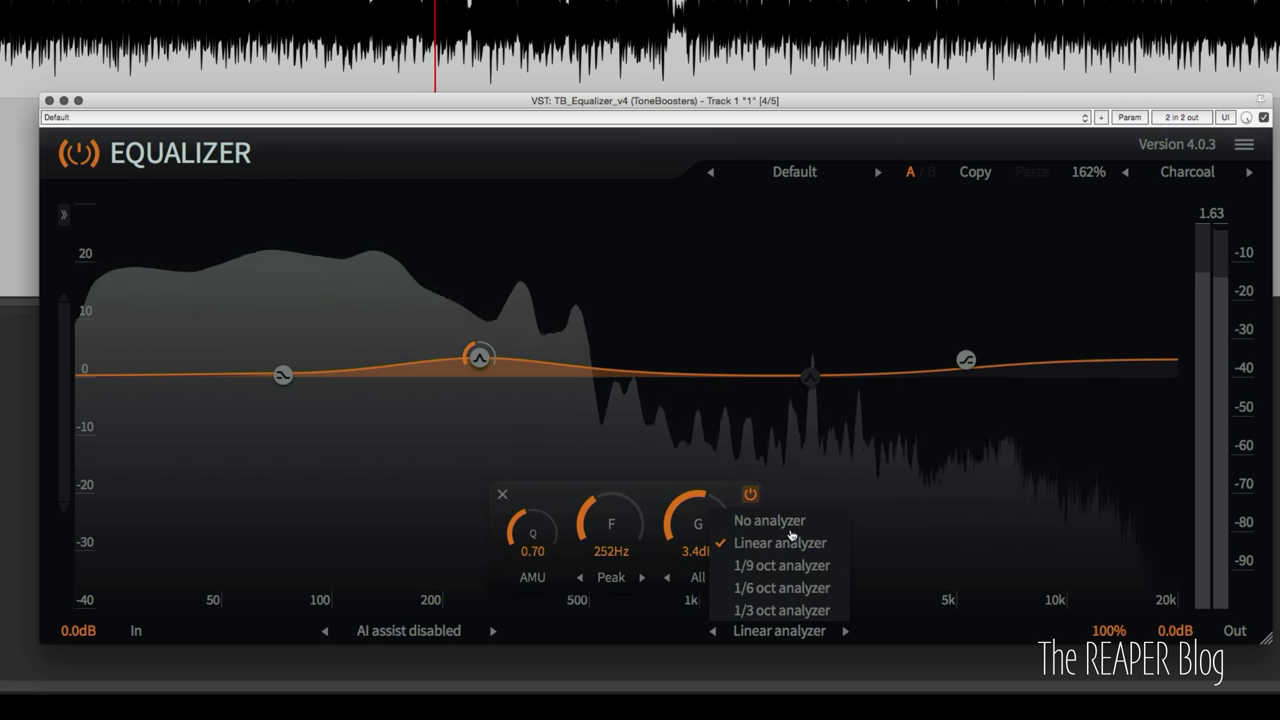
{"action": "left_click", "coordinate": [769, 520]}
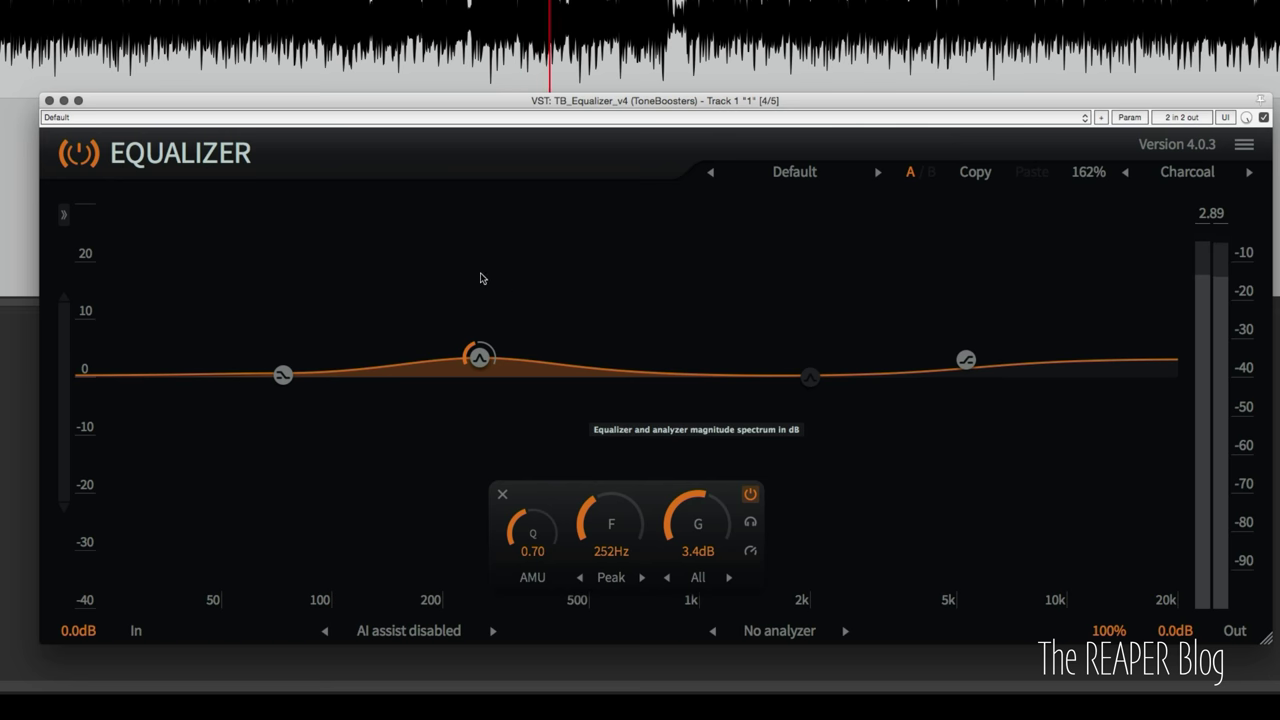
Move the 252 Hz peak band to 100 Hz with about 14.8 dB of gain and a Q of 3.58.
{"action": "left_click_drag", "start_coordinate": [477, 357], "coordinate": [332, 291]}
{"action": "scroll", "coordinate": [405, 346], "scroll_direction": "up", "scroll_amount": 5}
{"action": "scroll", "coordinate": [393, 319], "scroll_direction": "up", "scroll_amount": 10}
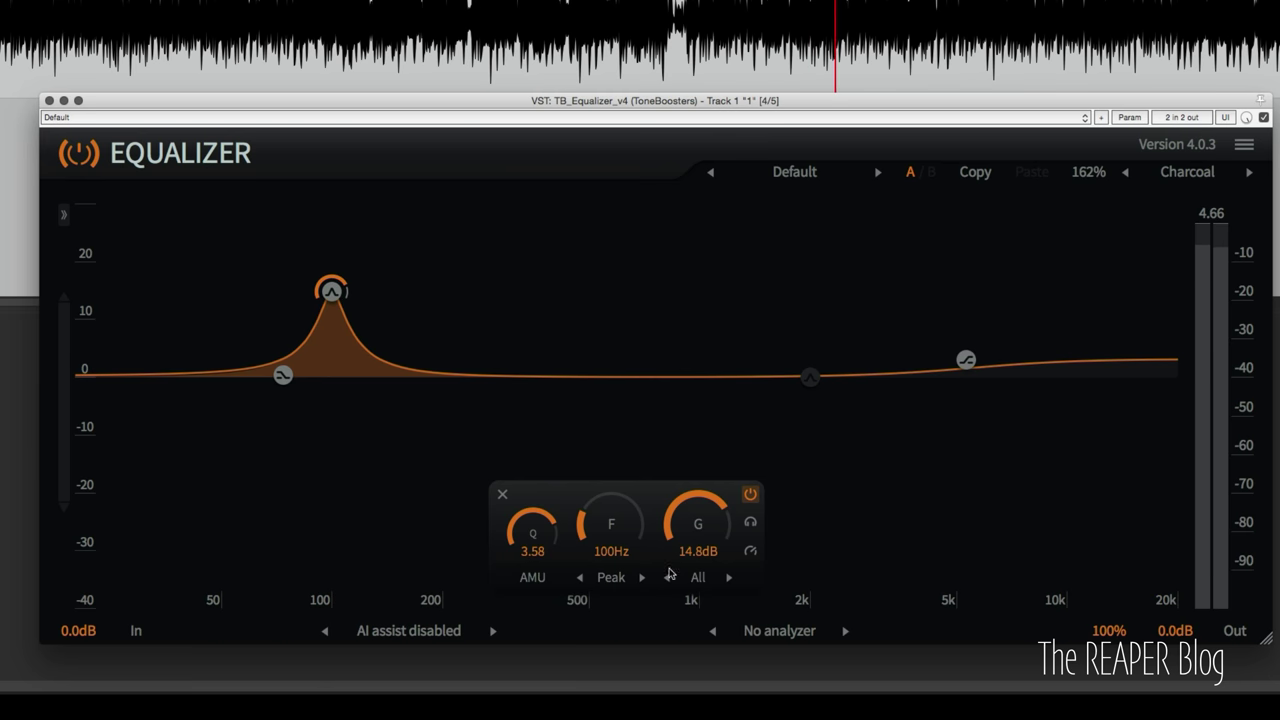
Enable dynamics on the 100 Hz band with 0.0 dB gain, a ratio of 2.0 and a threshold of about -21.7 dB.
{"action": "left_click", "coordinate": [750, 550]}
{"action": "double_click", "coordinate": [574, 520]}
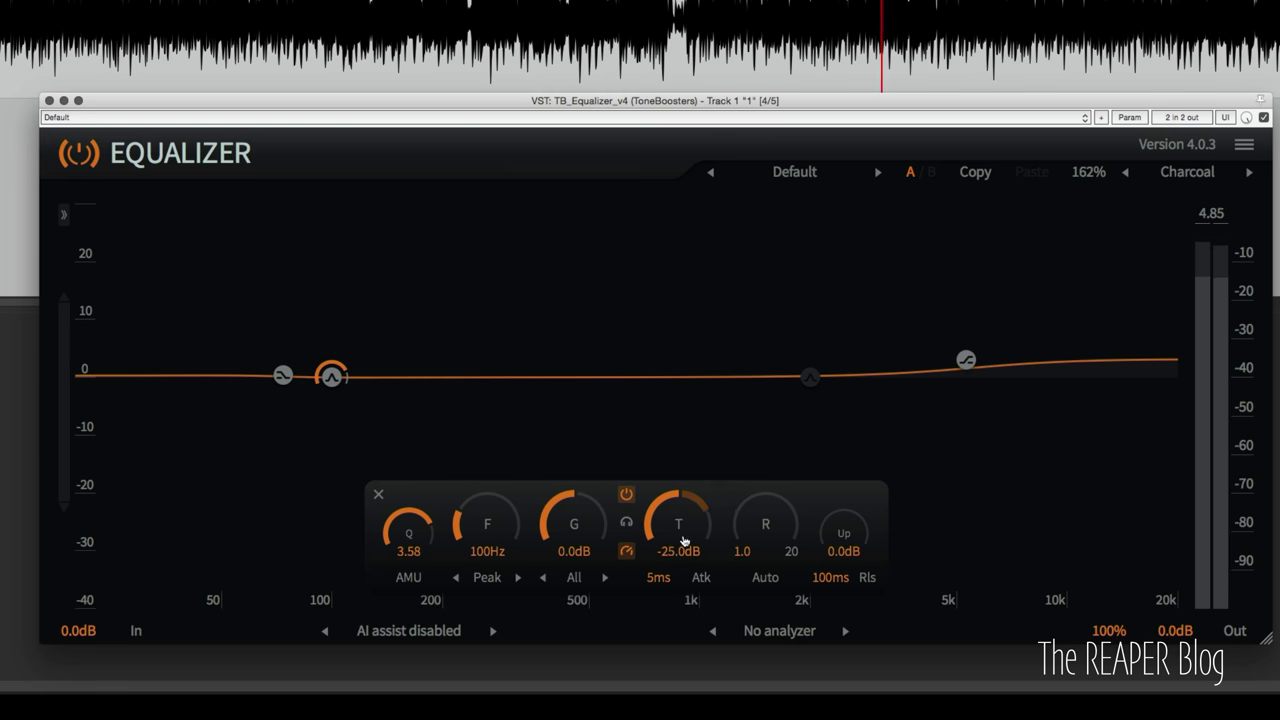
{"action": "left_click_drag", "start_coordinate": [765, 530], "coordinate": [767, 484]}
{"action": "mouse_move", "coordinate": [701, 512]}
{"action": "left_mouse_down"}
{"action": "mouse_move", "coordinate": [688, 495]}
{"action": "mouse_move", "coordinate": [703, 470]}
{"action": "mouse_move", "coordinate": [700, 507]}
{"action": "left_mouse_up"}
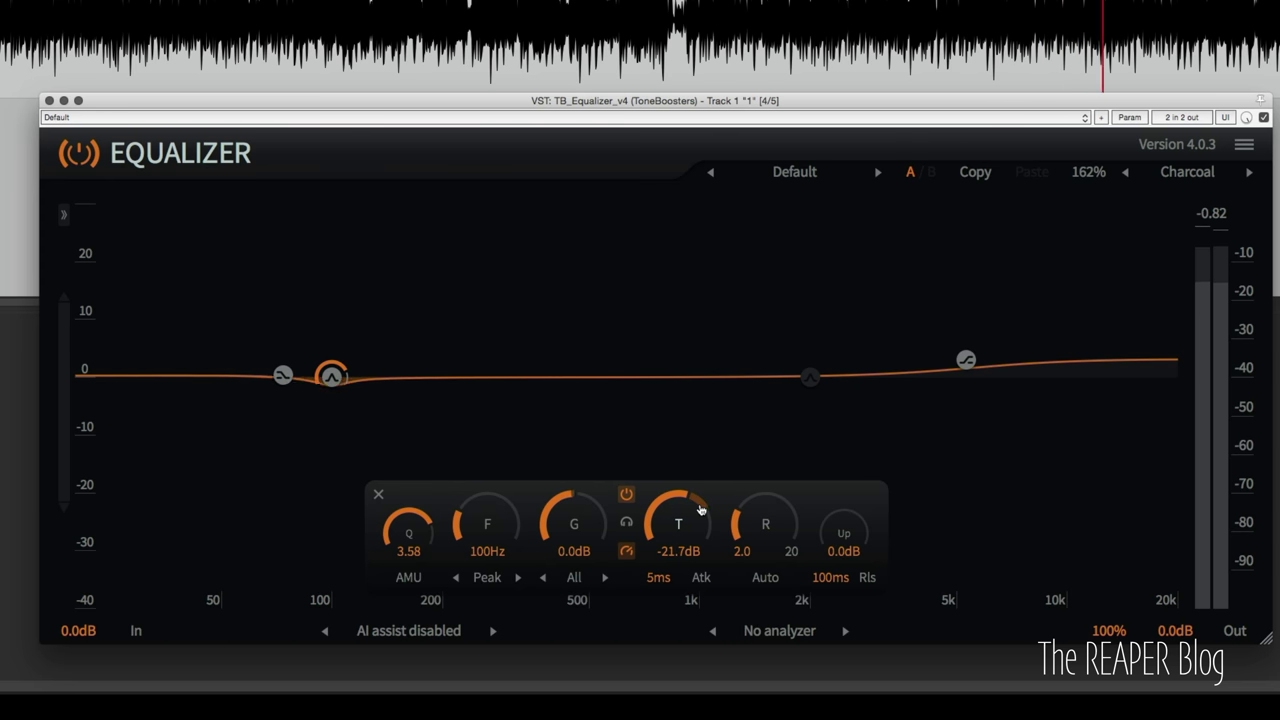
Boost the third band about 4.0 dB at 1980 Hz with a Q of 1.35.
{"action": "mouse_move", "coordinate": [811, 377]}
{"action": "left_mouse_down"}
{"action": "mouse_move", "coordinate": [835, 348]}
{"action": "mouse_move", "coordinate": [761, 351]}
{"action": "mouse_move", "coordinate": [834, 352]}
{"action": "mouse_move", "coordinate": [797, 380]}
{"action": "left_mouse_up"}
{"action": "scroll", "coordinate": [836, 359], "scroll_direction": "up", "scroll_amount": 4}
{"action": "scroll", "coordinate": [771, 353], "scroll_direction": "up", "scroll_amount": 4}
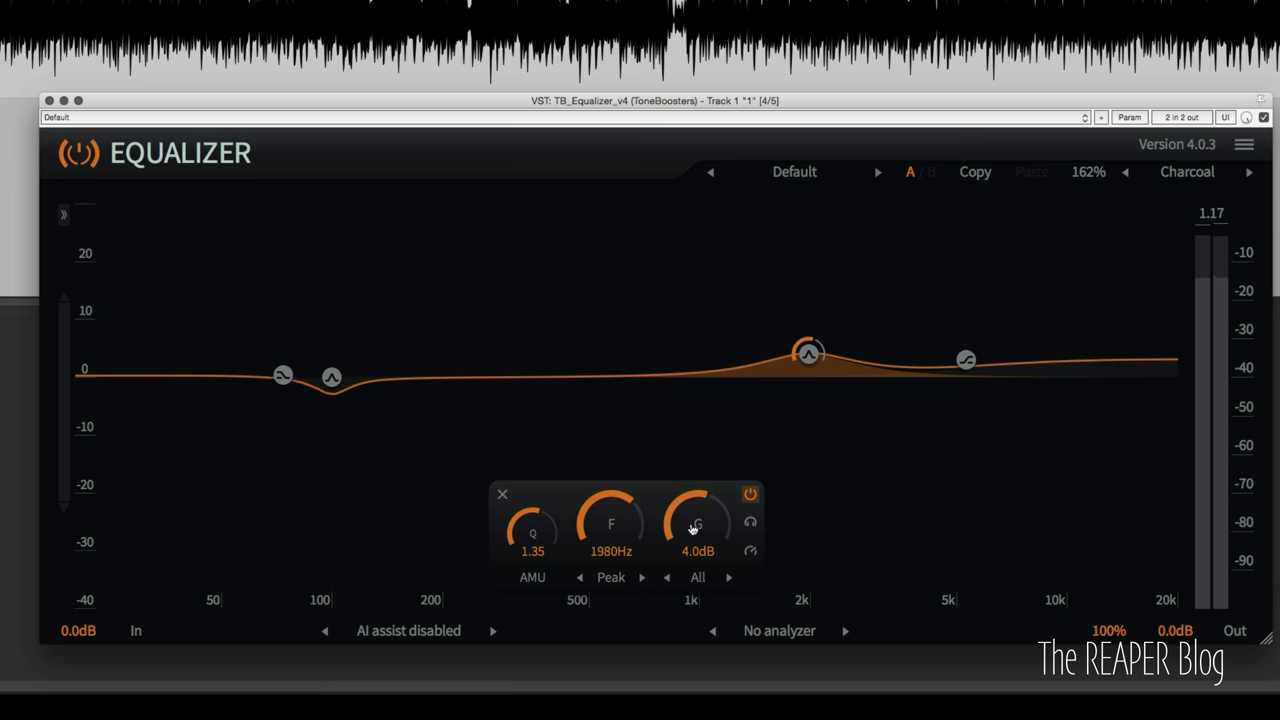
Add a peak band and place it at about 7062 Hz with 1.3 dB of gain and a narrow Q of 8.93.
{"action": "double_click", "coordinate": [918, 309]}
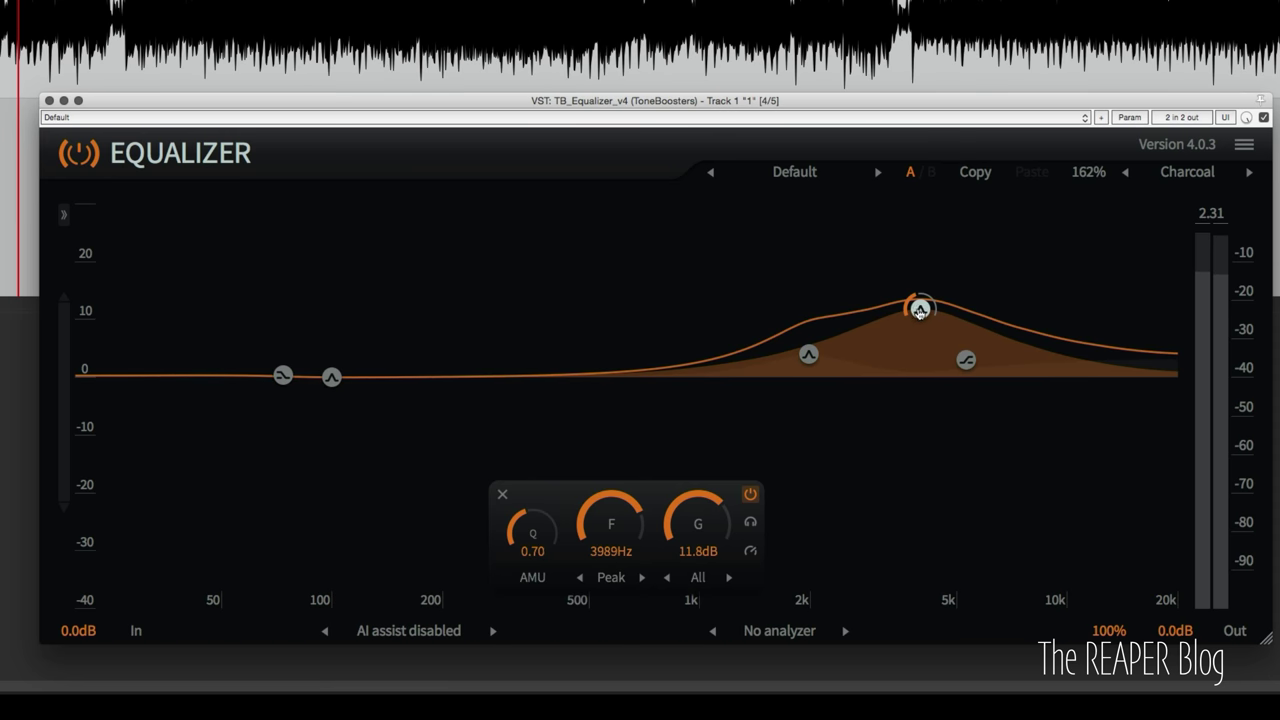
{"action": "left_click_drag", "start_coordinate": [918, 309], "coordinate": [914, 331]}
{"action": "scroll", "coordinate": [916, 333], "scroll_direction": "up", "scroll_amount": 5}
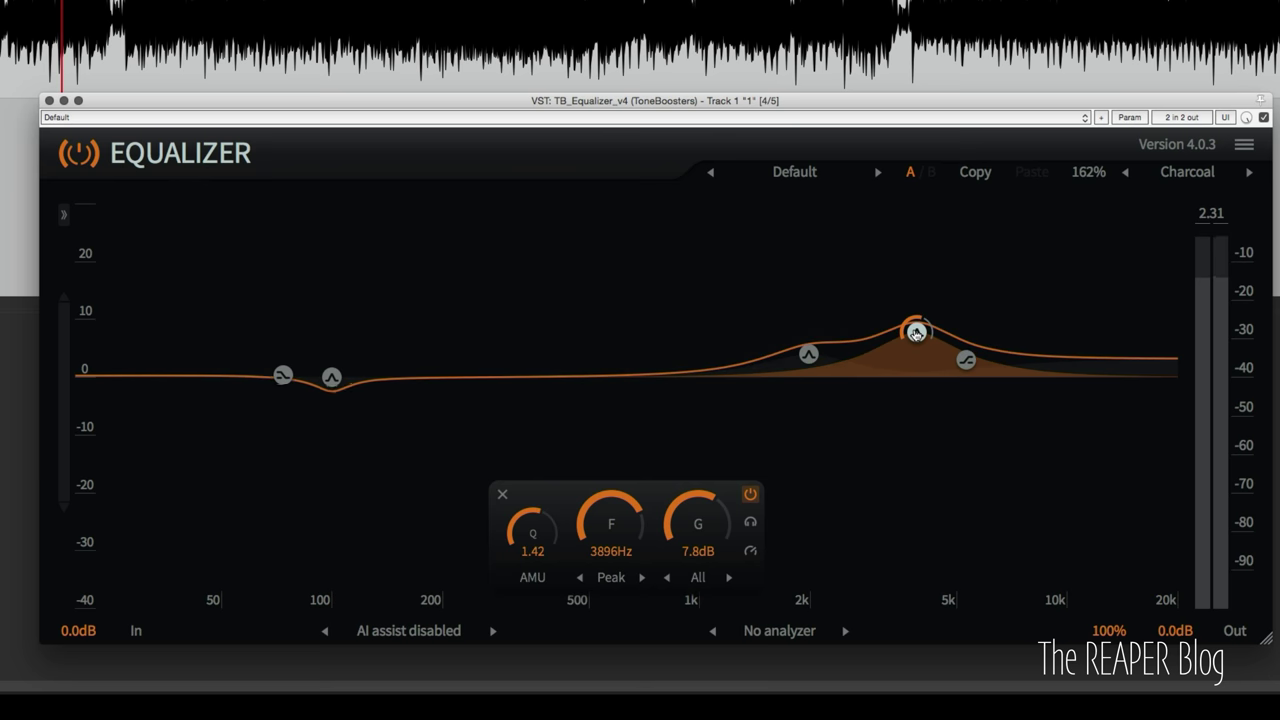
{"action": "scroll", "coordinate": [915, 333], "scroll_direction": "up", "scroll_amount": 10}
{"action": "left_click_drag", "start_coordinate": [915, 333], "coordinate": [1011, 368]}
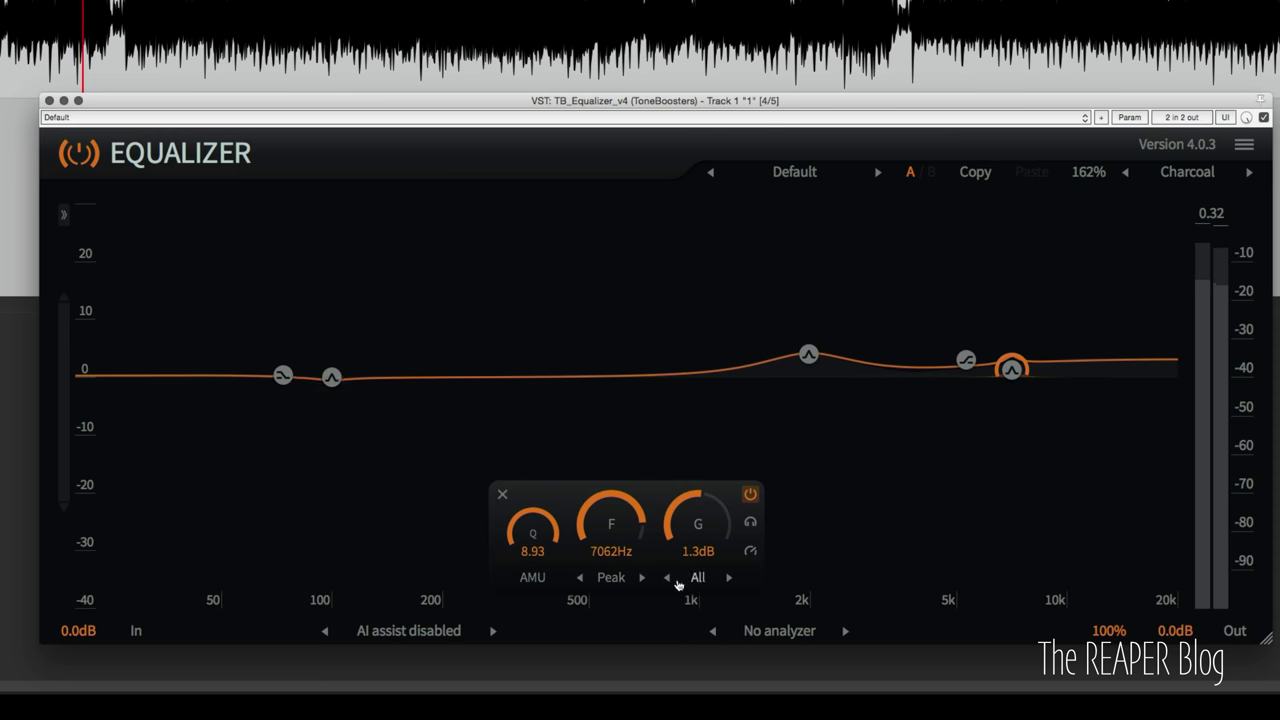
Try the dynamics section on the 7062 Hz band, switch it off, and raise that band's gain slightly.
{"action": "left_click", "coordinate": [751, 552]}
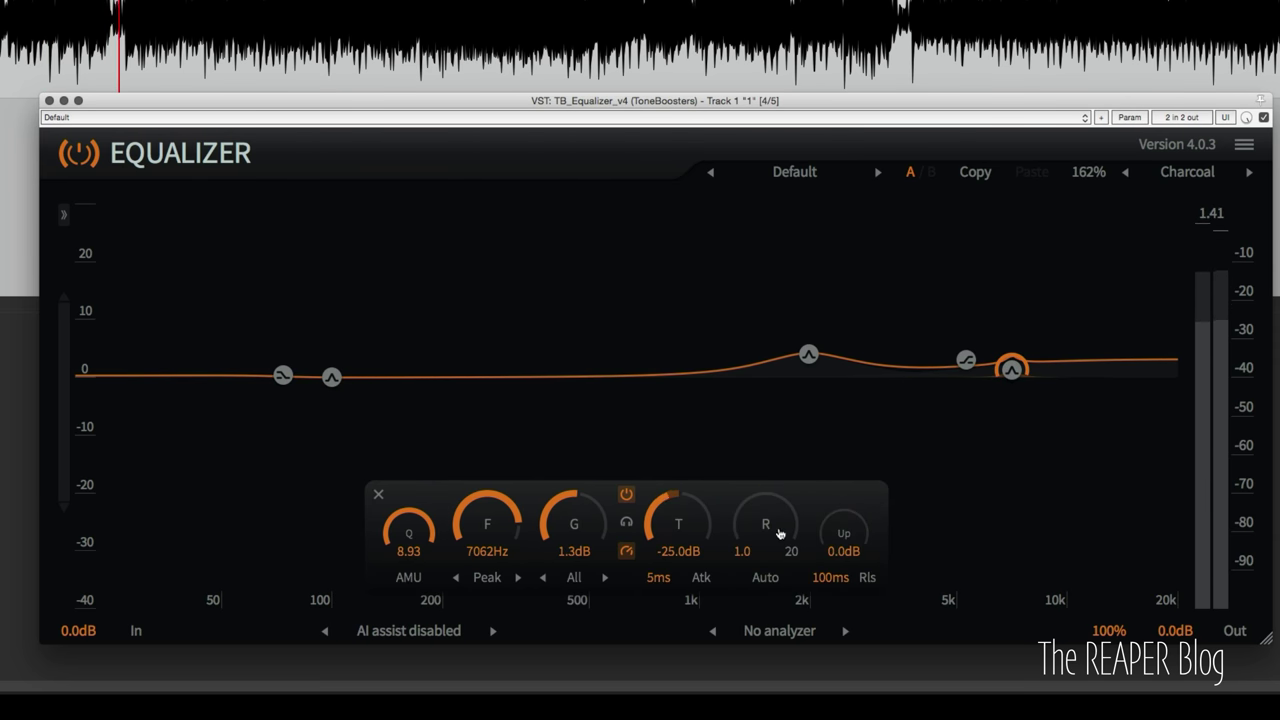
{"action": "left_click_drag", "start_coordinate": [775, 517], "coordinate": [773, 521]}
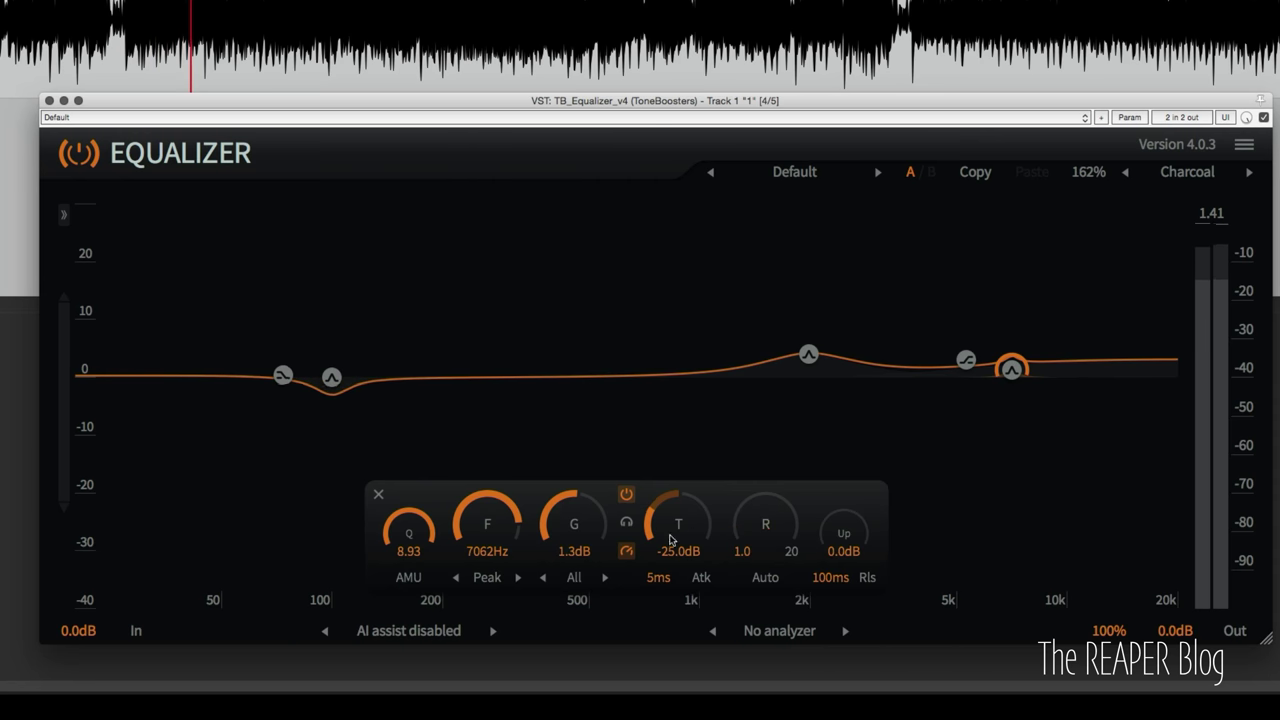
{"action": "left_click", "coordinate": [626, 552]}
{"action": "left_click_drag", "start_coordinate": [1012, 368], "coordinate": [988, 371]}
Add another peak band boosting about 6 dB near 400 Hz with a Q of 3.62.
{"action": "double_click", "coordinate": [503, 375]}
{"action": "left_click_drag", "start_coordinate": [503, 374], "coordinate": [553, 342]}
{"action": "scroll", "coordinate": [485, 370], "scroll_direction": "up", "scroll_amount": 10}
{"action": "scroll", "coordinate": [485, 362], "scroll_direction": "up", "scroll_amount": 3}
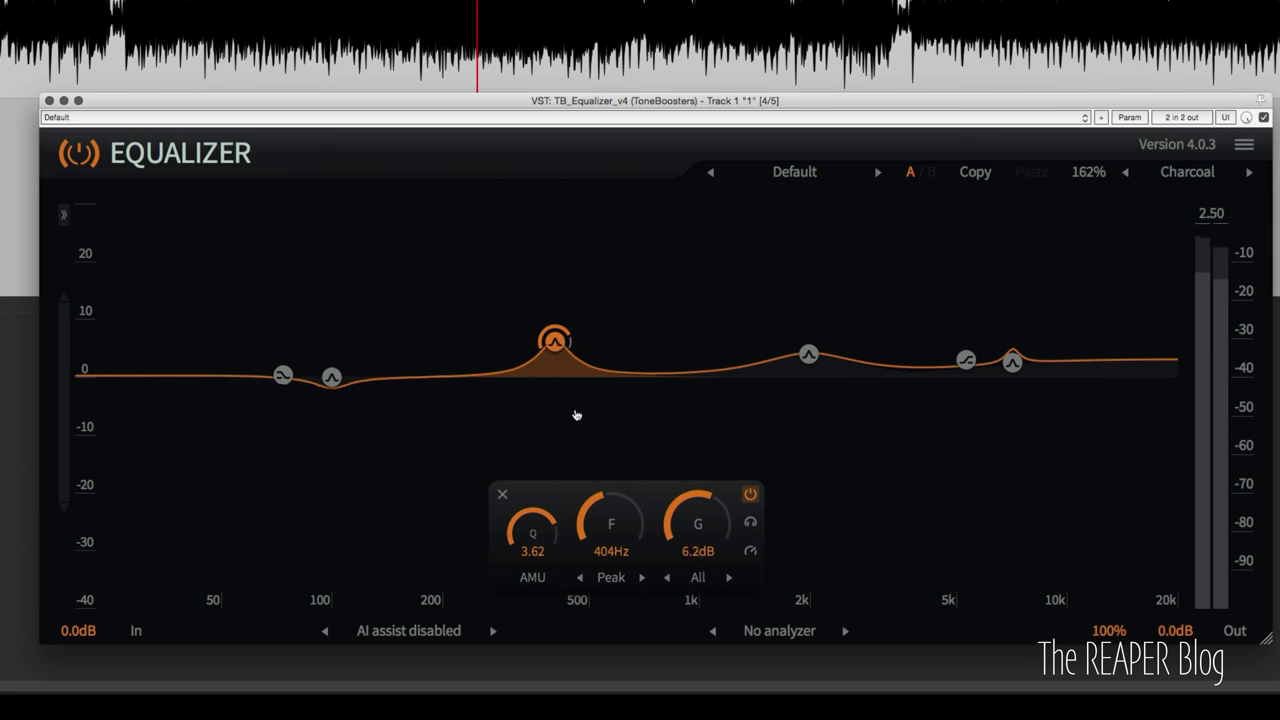
Restrict the new peak band near 400 Hz to the Mid channel and move it down to just above 200 Hz.
{"action": "left_click", "coordinate": [698, 577]}
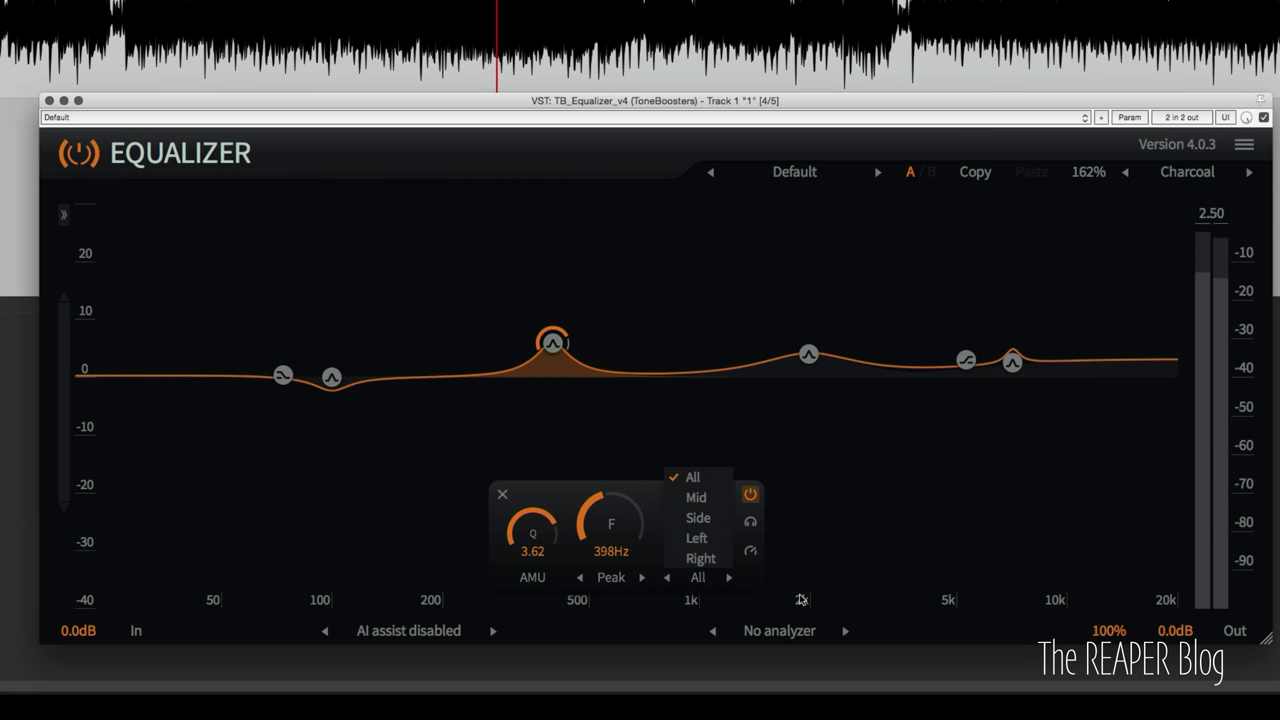
{"action": "left_click", "coordinate": [697, 497]}
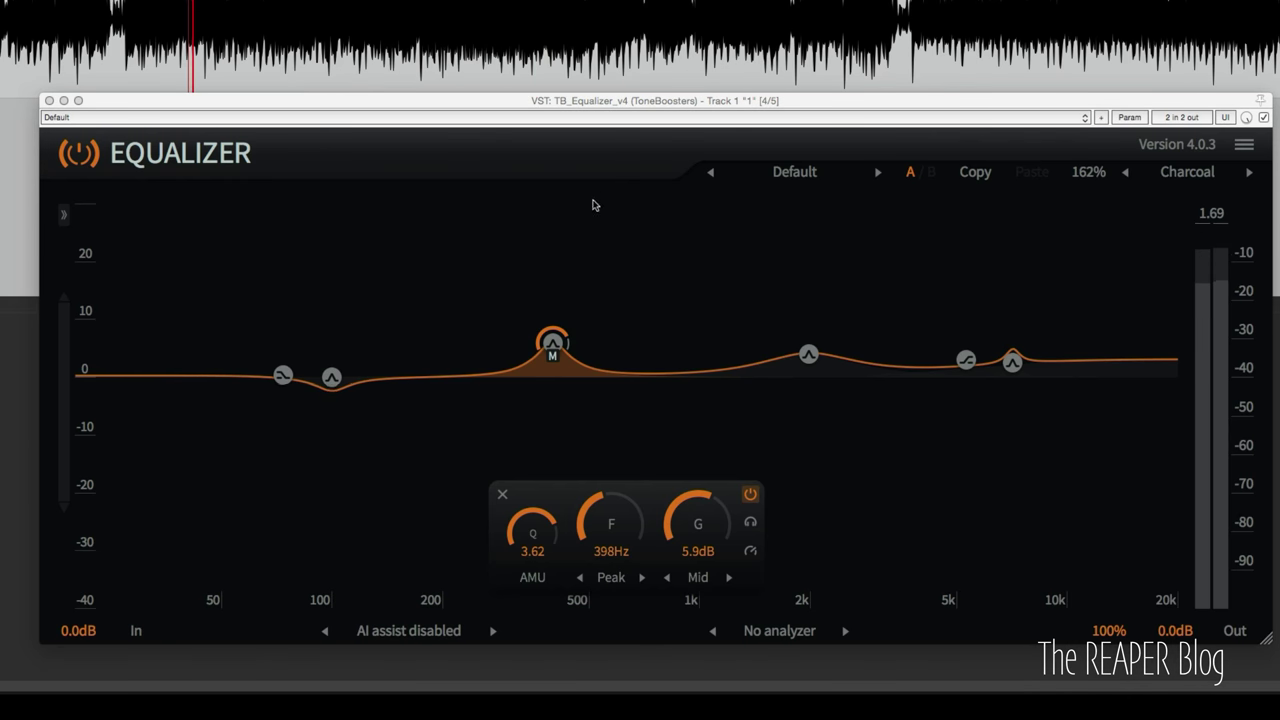
{"action": "left_click_drag", "start_coordinate": [553, 342], "coordinate": [449, 345]}
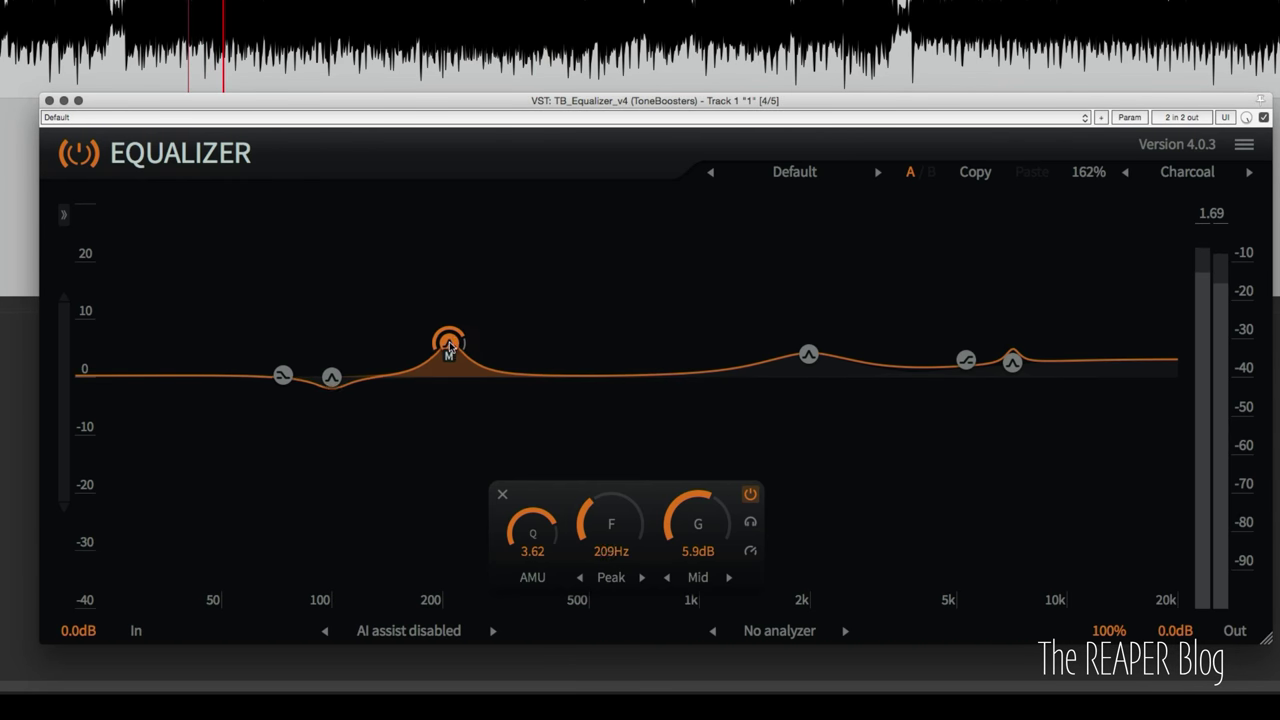
Set the dynamic 100 Hz band to process only the Mid channel.
{"action": "left_click", "coordinate": [332, 376]}
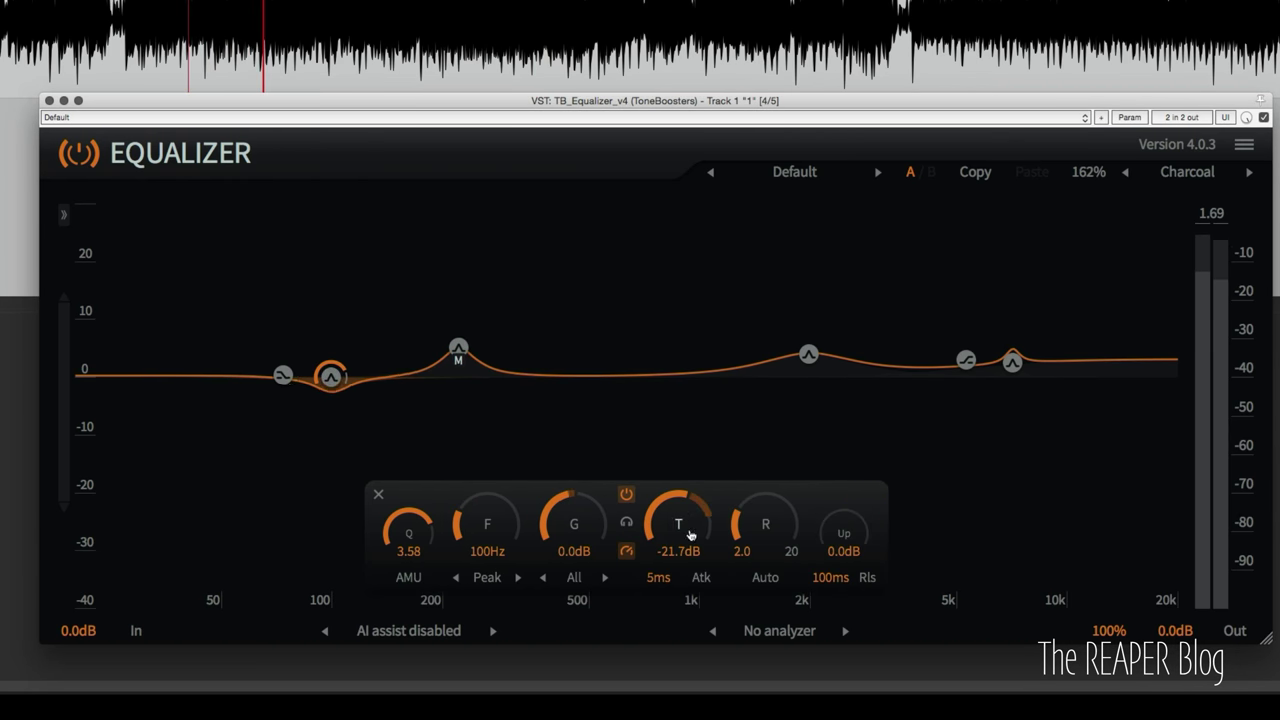
{"action": "left_click", "coordinate": [585, 579]}
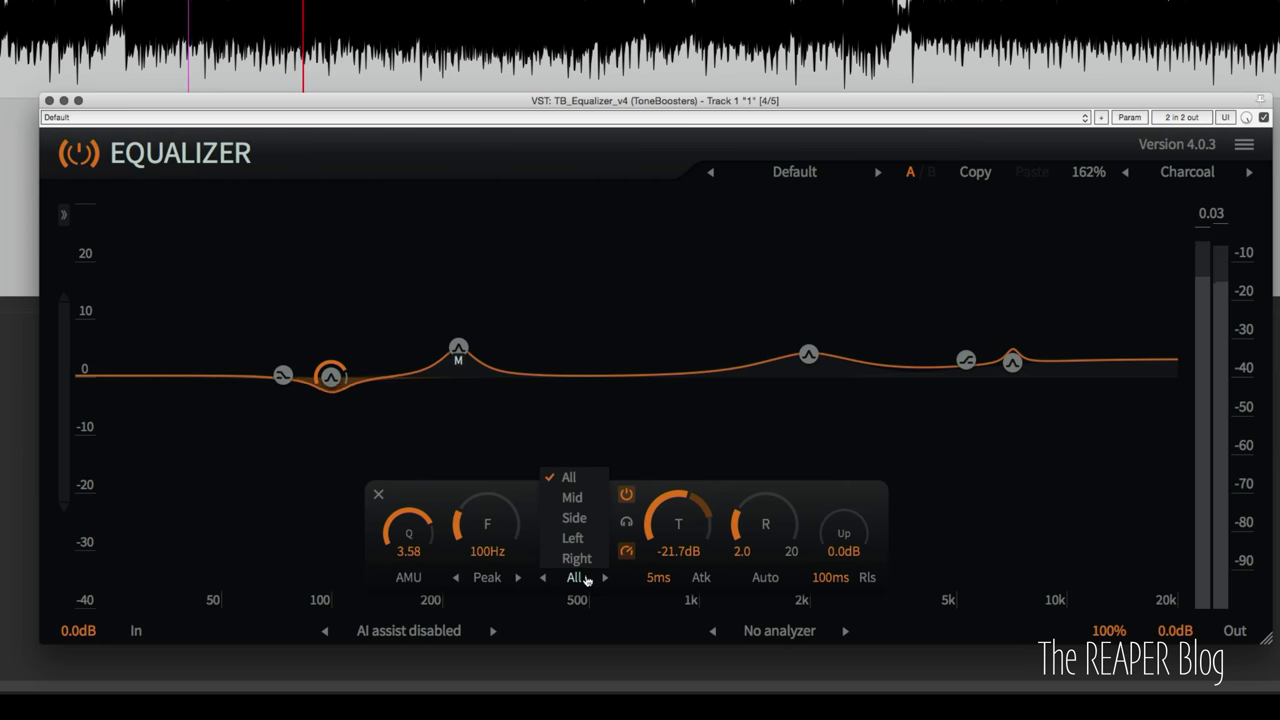
{"action": "left_click", "coordinate": [572, 497]}
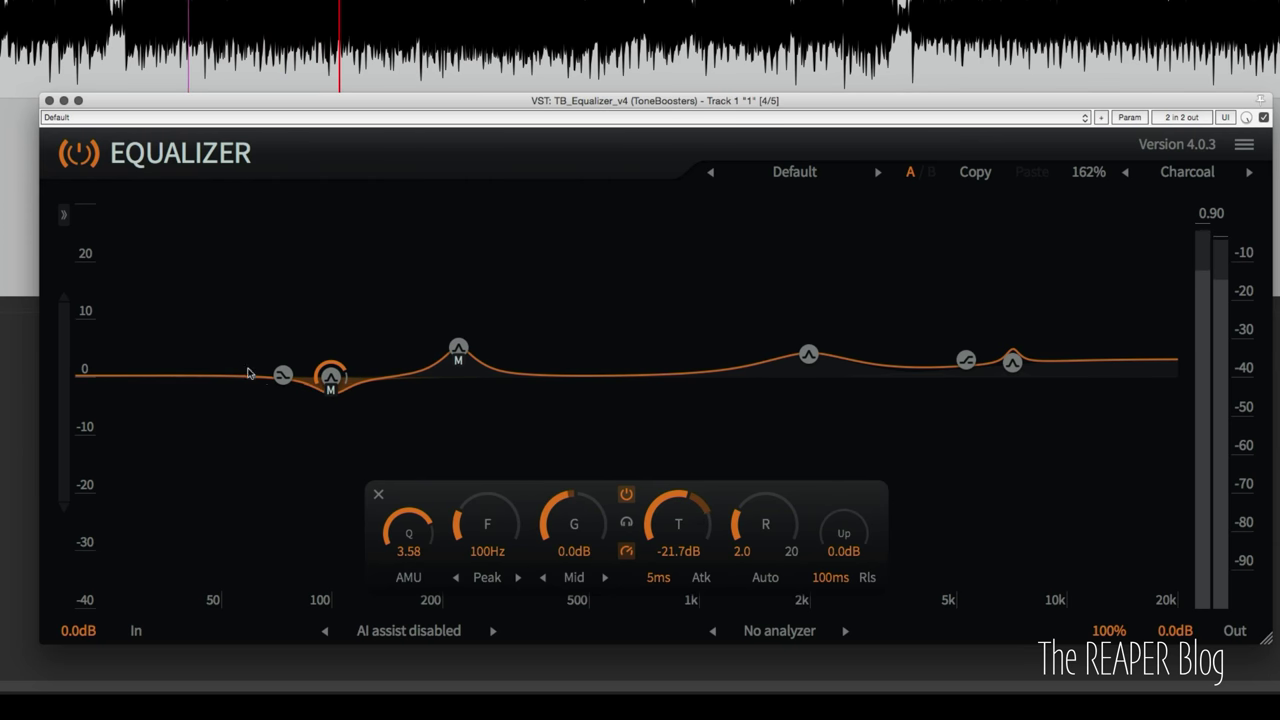
Turn the lowest low-shelf band into a peak filter boosting about 5.9 dB at 65 Hz with a Q of 1.88.
{"action": "left_click_drag", "start_coordinate": [282, 374], "coordinate": [241, 370]}
{"action": "left_click", "coordinate": [609, 578]}
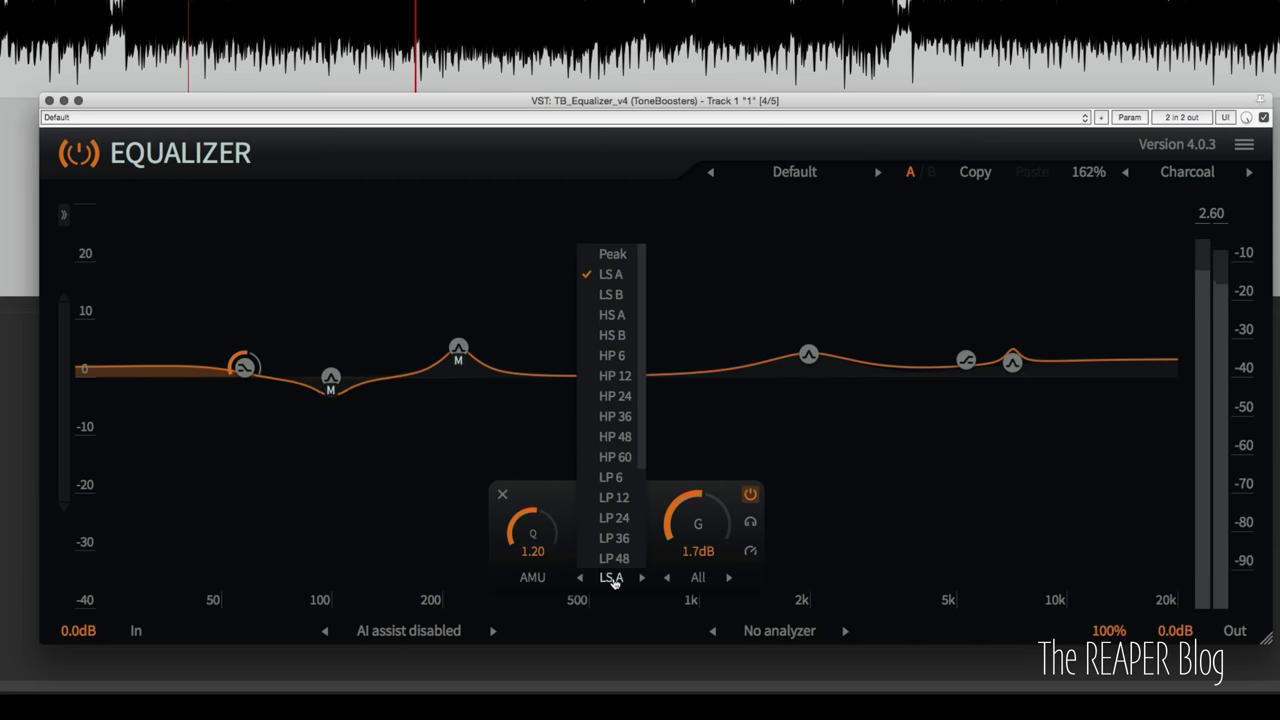
{"action": "scroll", "coordinate": [622, 481], "scroll_direction": "down", "scroll_amount": 3}
{"action": "scroll", "coordinate": [622, 481], "scroll_direction": "up", "scroll_amount": 3}
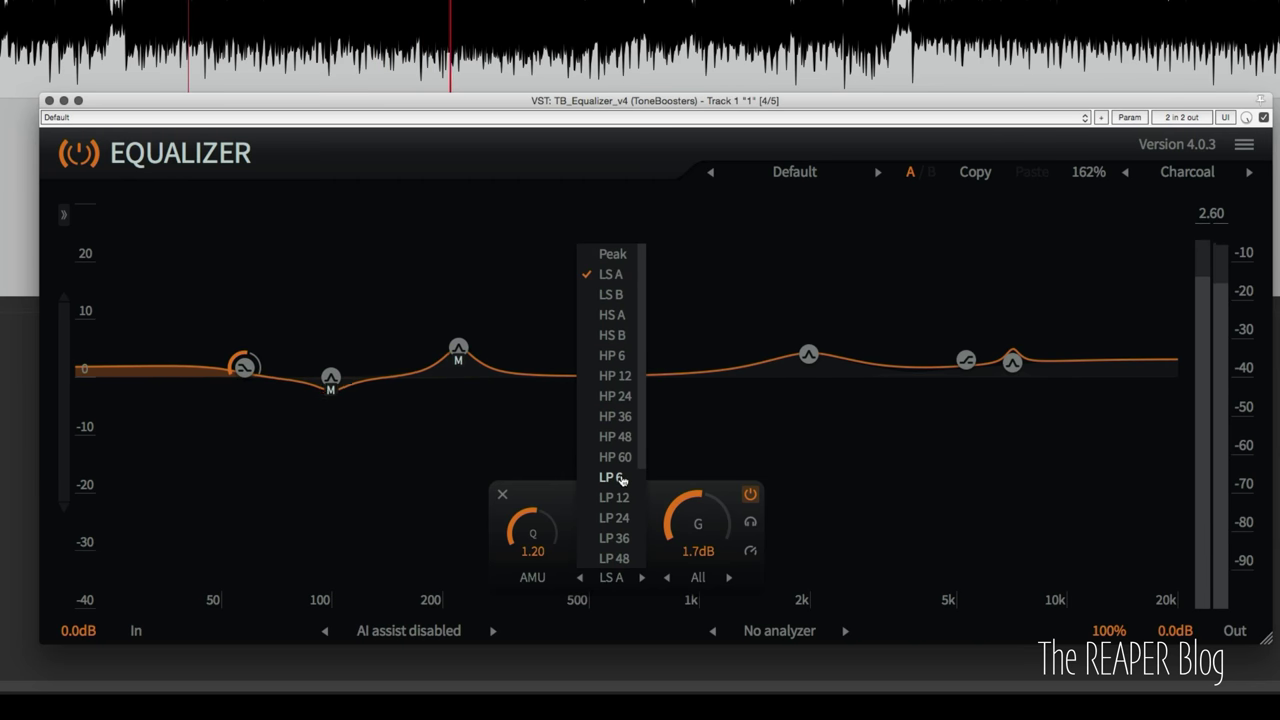
{"action": "mouse_move", "coordinate": [243, 363]}
{"action": "left_mouse_down"}
{"action": "mouse_move", "coordinate": [272, 332]}
{"action": "mouse_move", "coordinate": [264, 349]}
{"action": "left_mouse_up"}
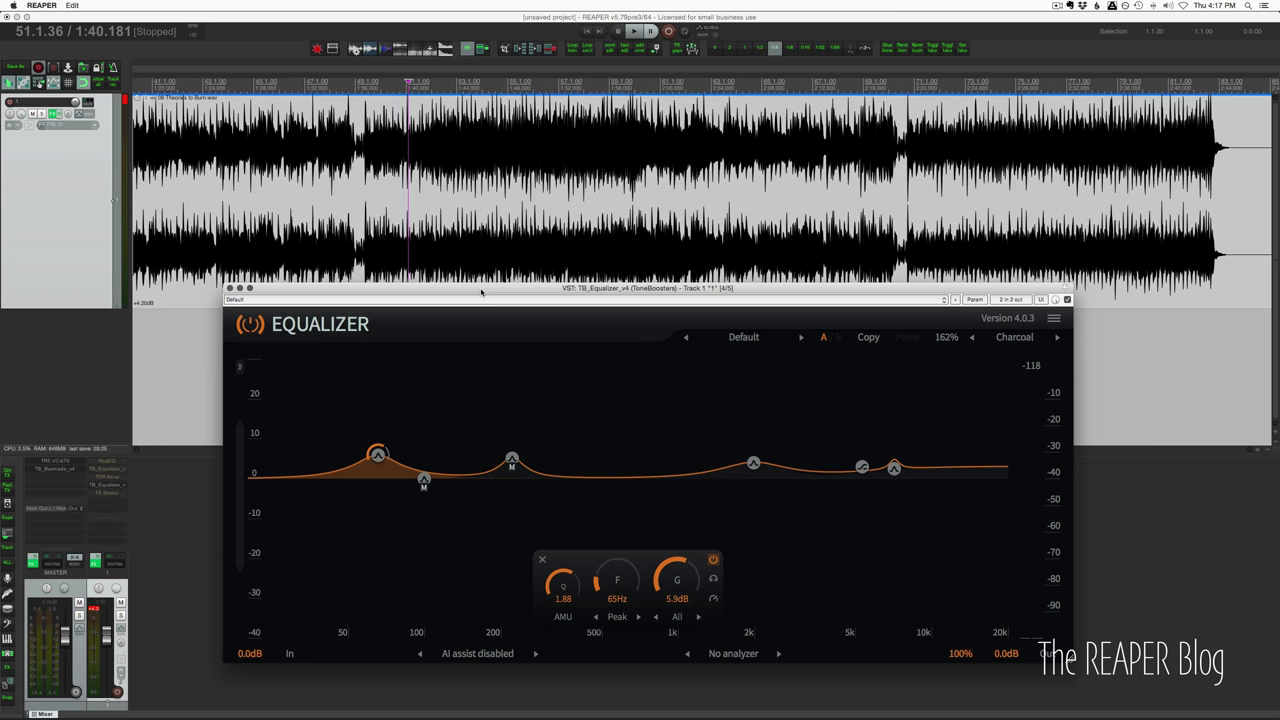
Open the bypassed TB_Equalizer_v3 from the track's effects and arrange its window beside the TB_Equalizer_v4 window.
{"action": "left_click", "coordinate": [124, 468]}
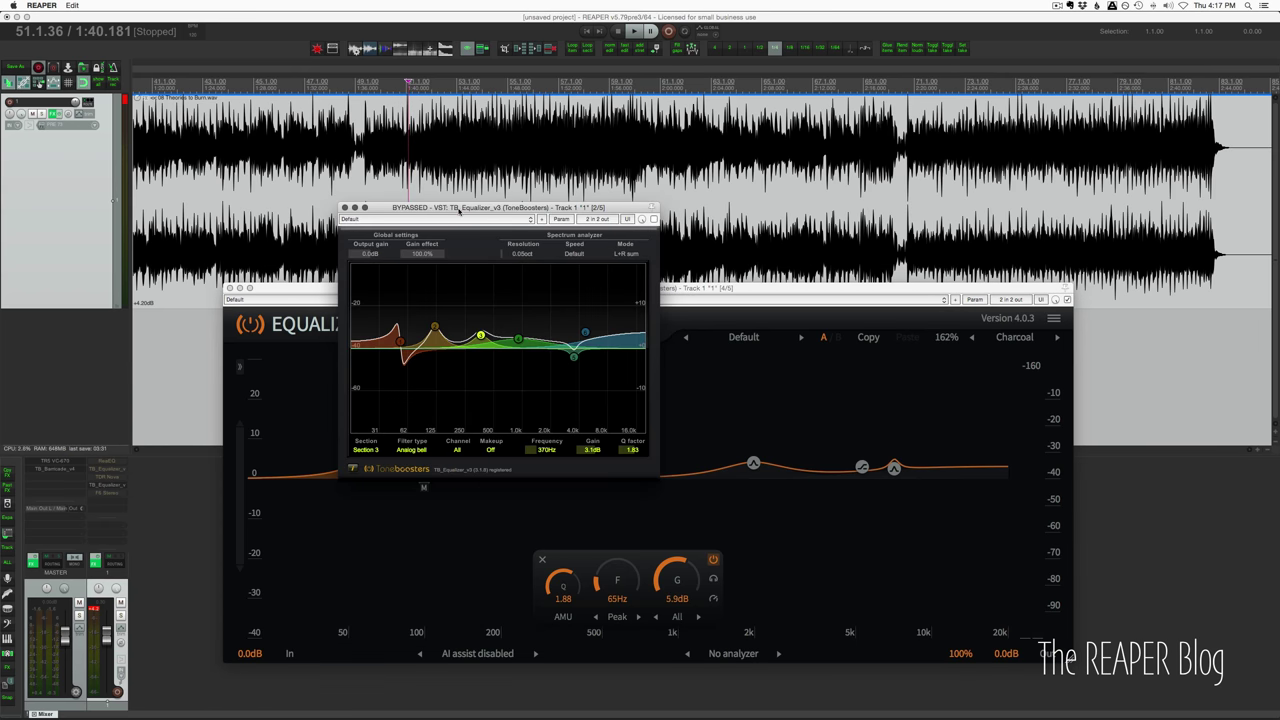
{"action": "left_click_drag", "start_coordinate": [460, 209], "coordinate": [150, 160]}
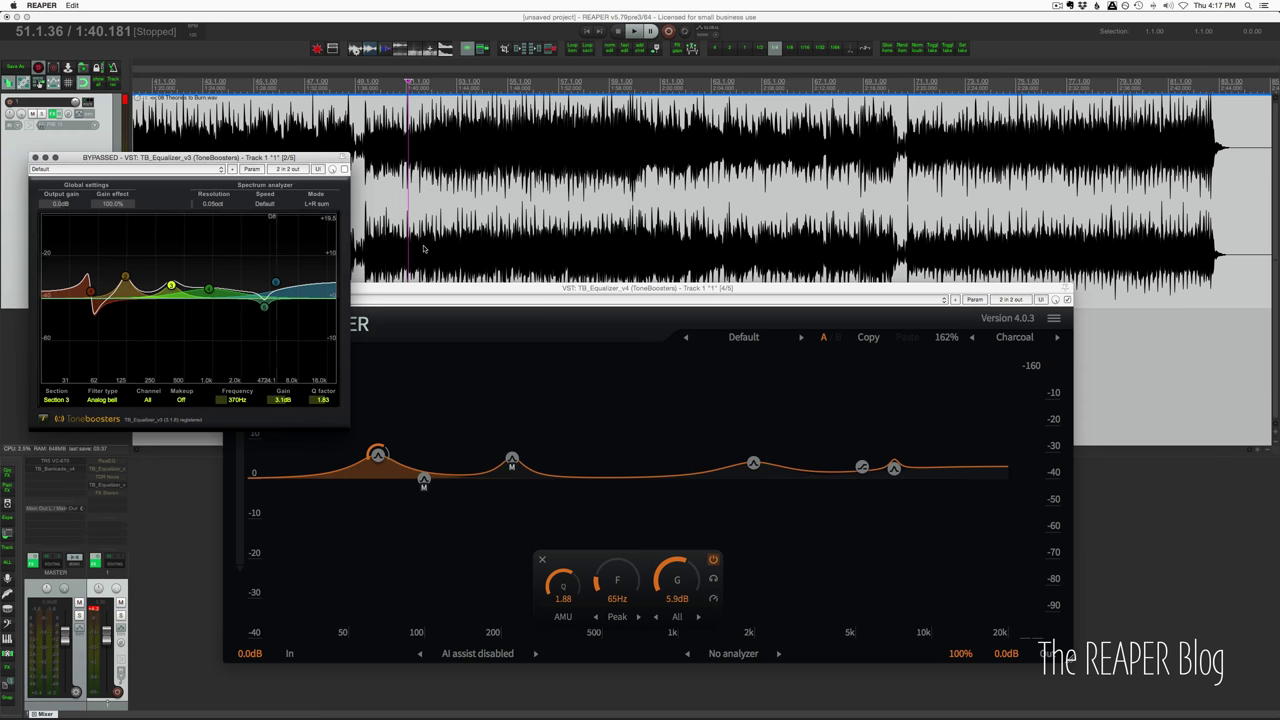
{"action": "left_click_drag", "start_coordinate": [457, 287], "coordinate": [493, 233]}
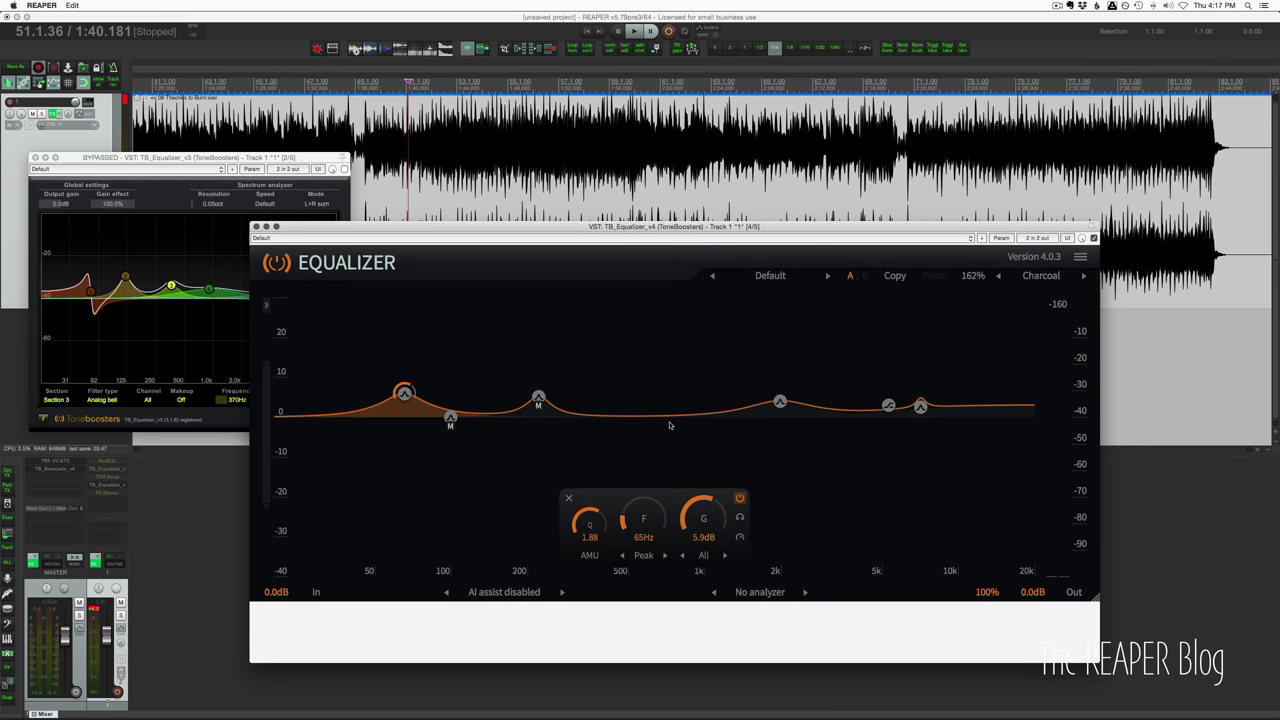
Try scaling the whole EQ curve in TB_Equalizer_v4 down to 17%, and return it to 100%.
{"action": "left_click_drag", "start_coordinate": [988, 595], "coordinate": [771, 595]}
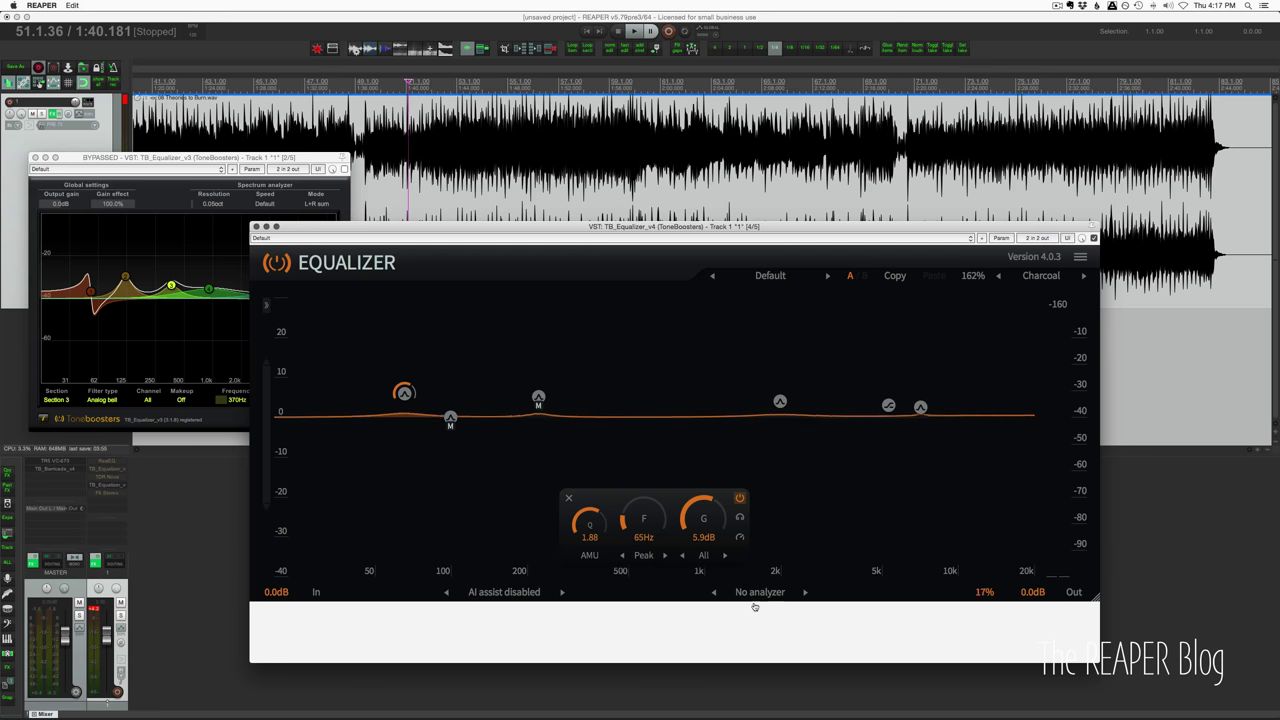
{"action": "left_click_drag", "start_coordinate": [731, 606], "coordinate": [1222, 604]}
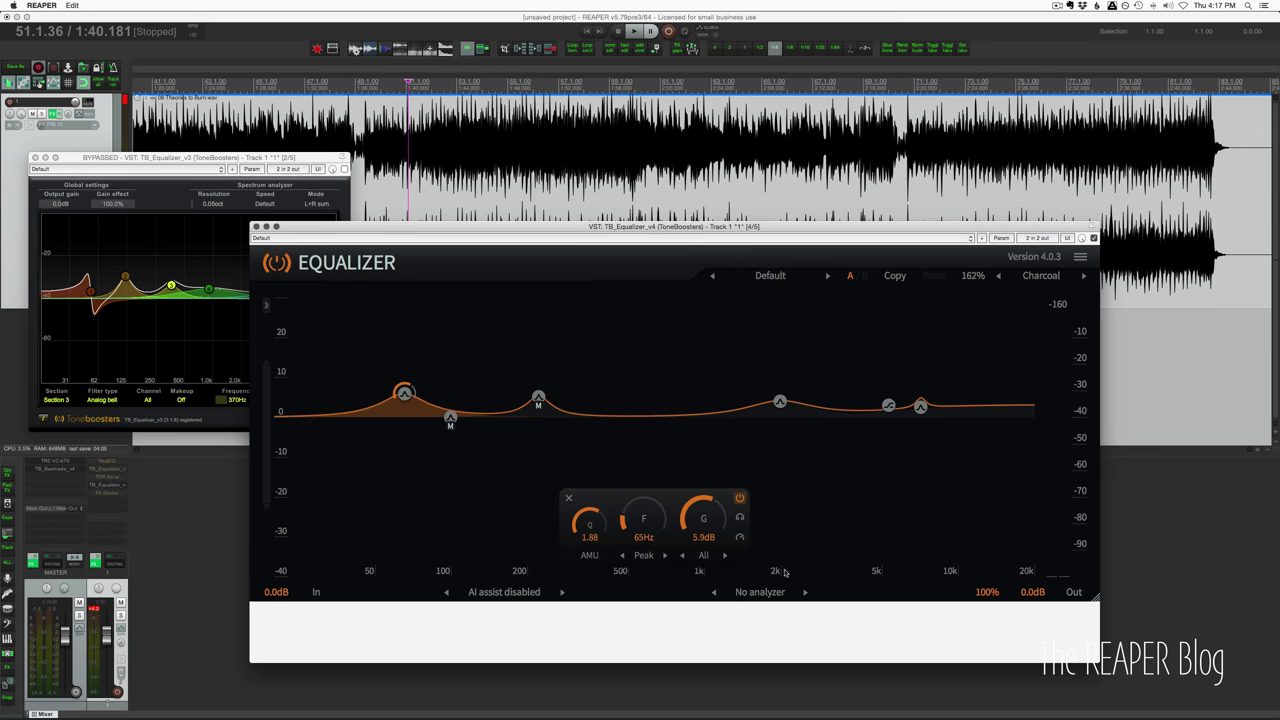
Try the Mid peak band near 200 Hz at about 176 Hz with 7.5 dB gain, narrowing its Q to about 7.6.
{"action": "left_click_drag", "start_coordinate": [537, 402], "coordinate": [514, 389]}
{"action": "scroll", "coordinate": [514, 389], "scroll_direction": "down", "scroll_amount": 2}
{"action": "scroll", "coordinate": [514, 388], "scroll_direction": "up", "scroll_amount": 4}
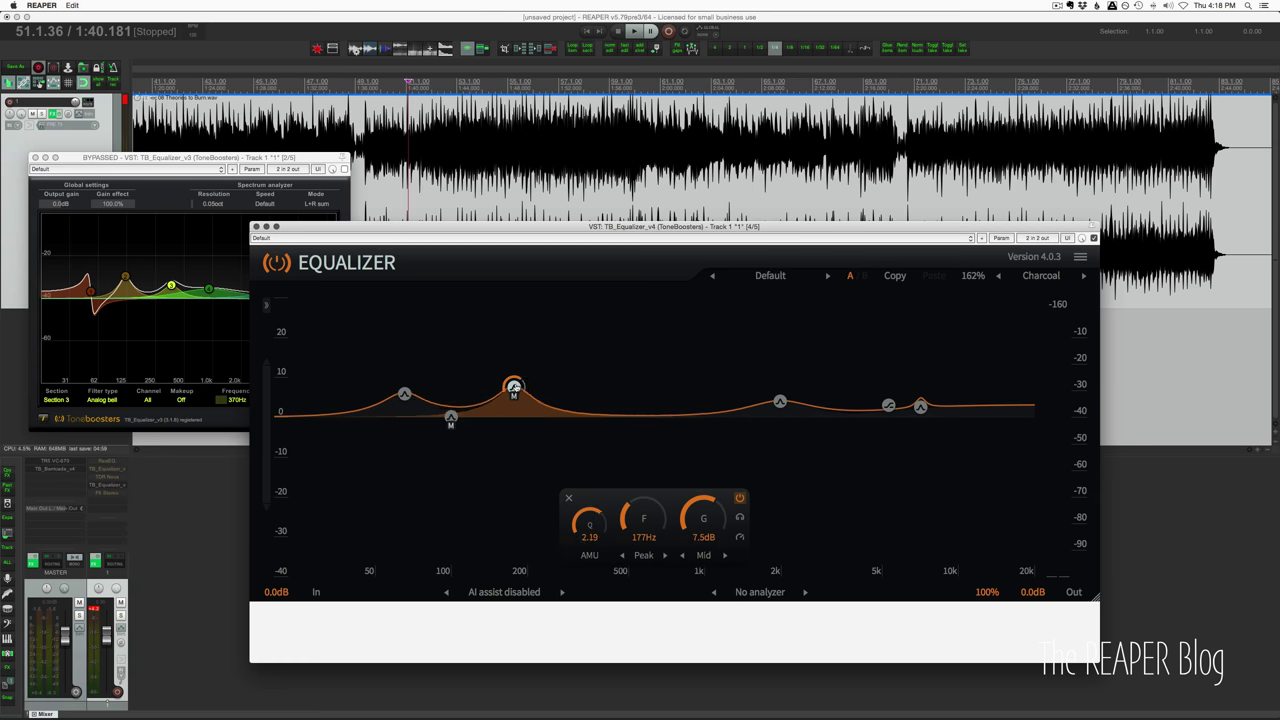
{"action": "scroll", "coordinate": [514, 387], "scroll_direction": "down", "scroll_amount": 1}
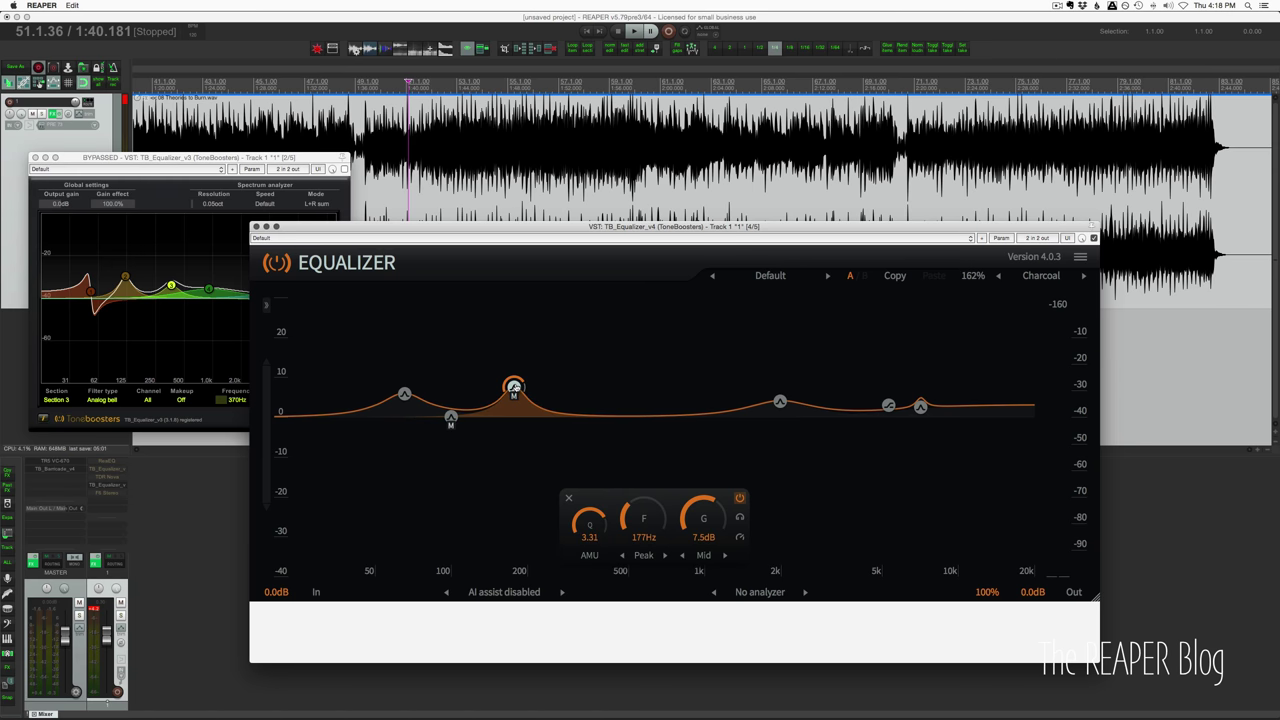
{"action": "mouse_move", "coordinate": [514, 387]}
{"action": "left_mouse_down"}
{"action": "mouse_move", "coordinate": [512, 400]}
{"action": "mouse_move", "coordinate": [513, 386]}
{"action": "left_mouse_up"}
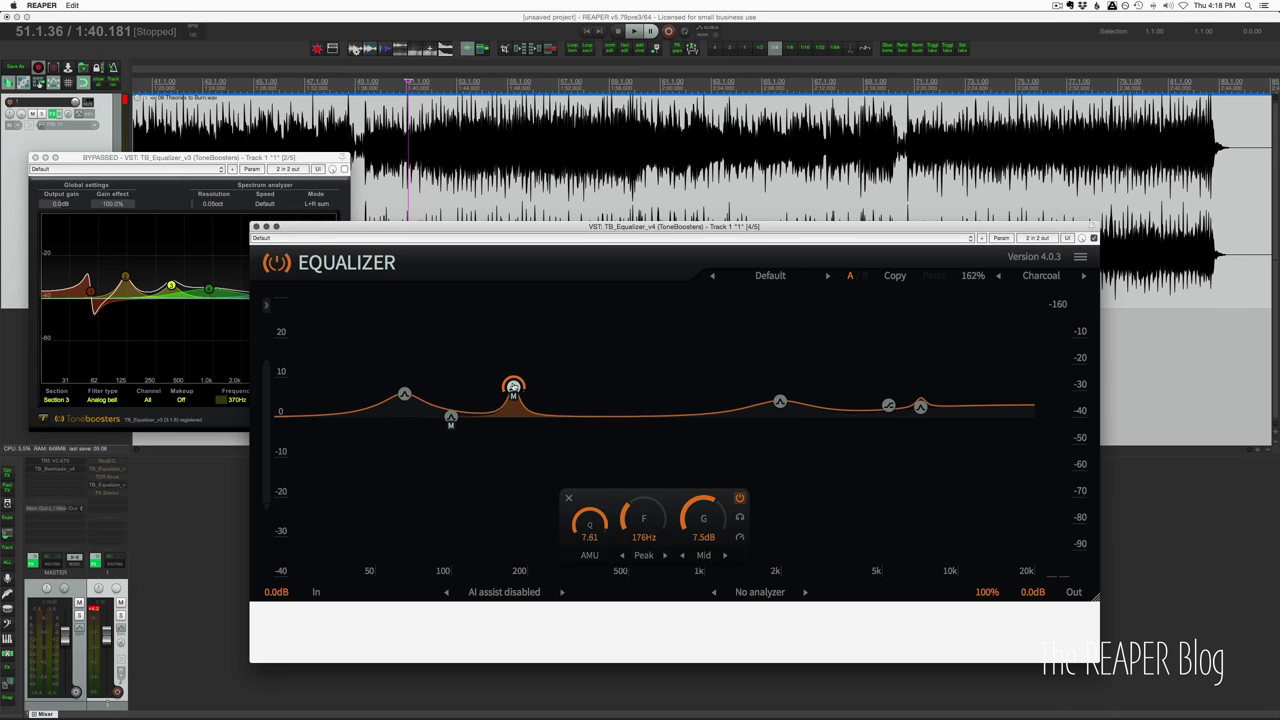
In TB_Equalizer_v3, move the Section 2 bell to 134 Hz with 3.2 dB gain and widen its Q factor to 1.05.
{"action": "left_click", "coordinate": [125, 277]}
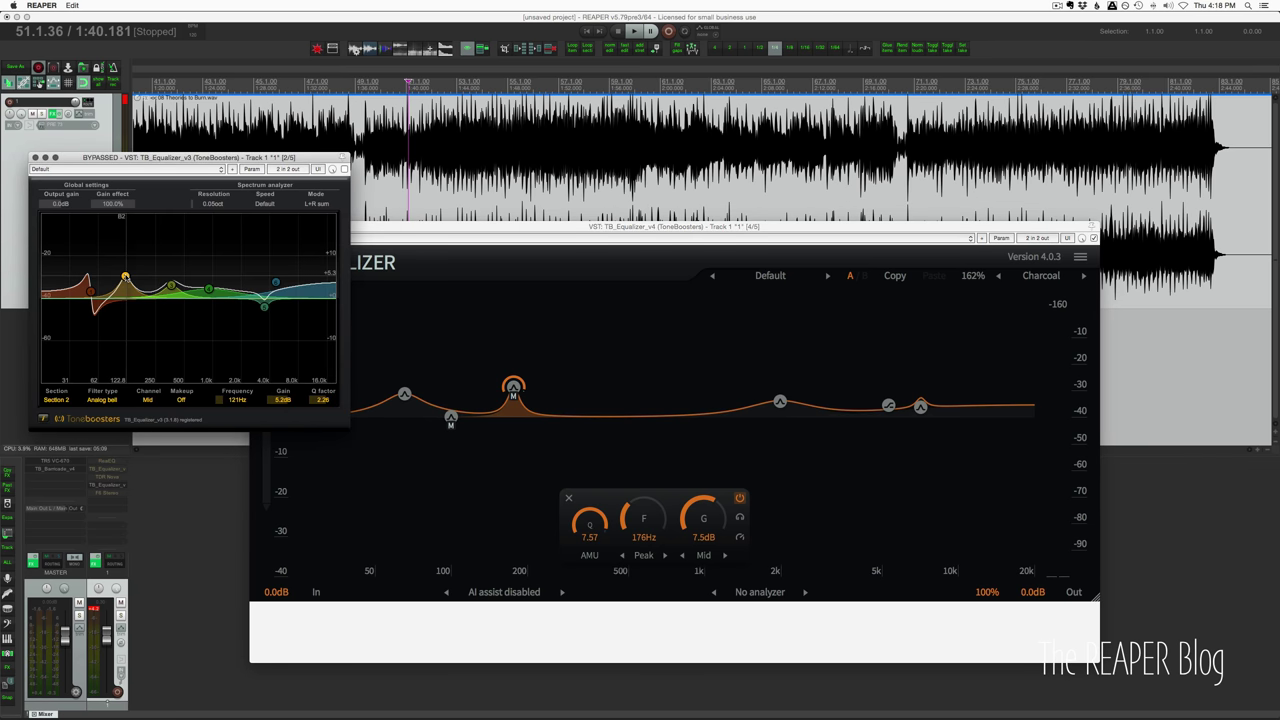
{"action": "left_click_drag", "start_coordinate": [125, 277], "coordinate": [129, 286]}
{"action": "left_click", "coordinate": [129, 286]}
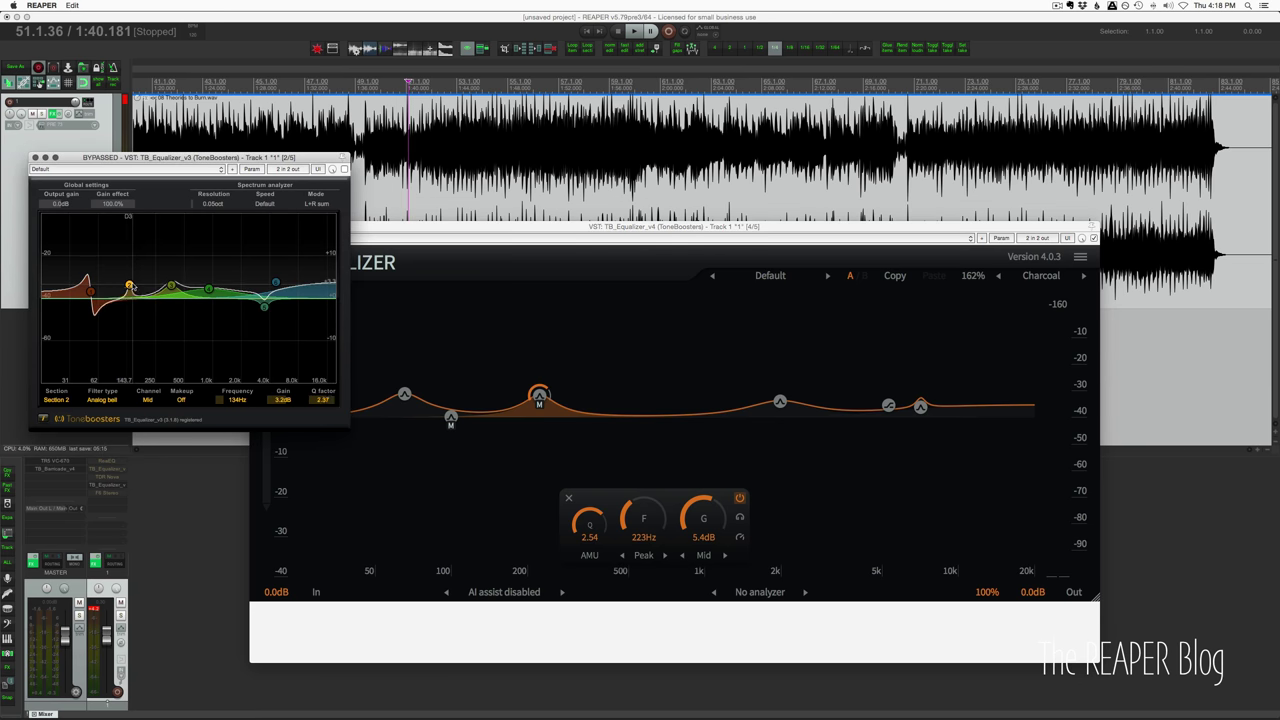
{"action": "scroll", "coordinate": [129, 286], "scroll_direction": "down", "scroll_amount": 10}
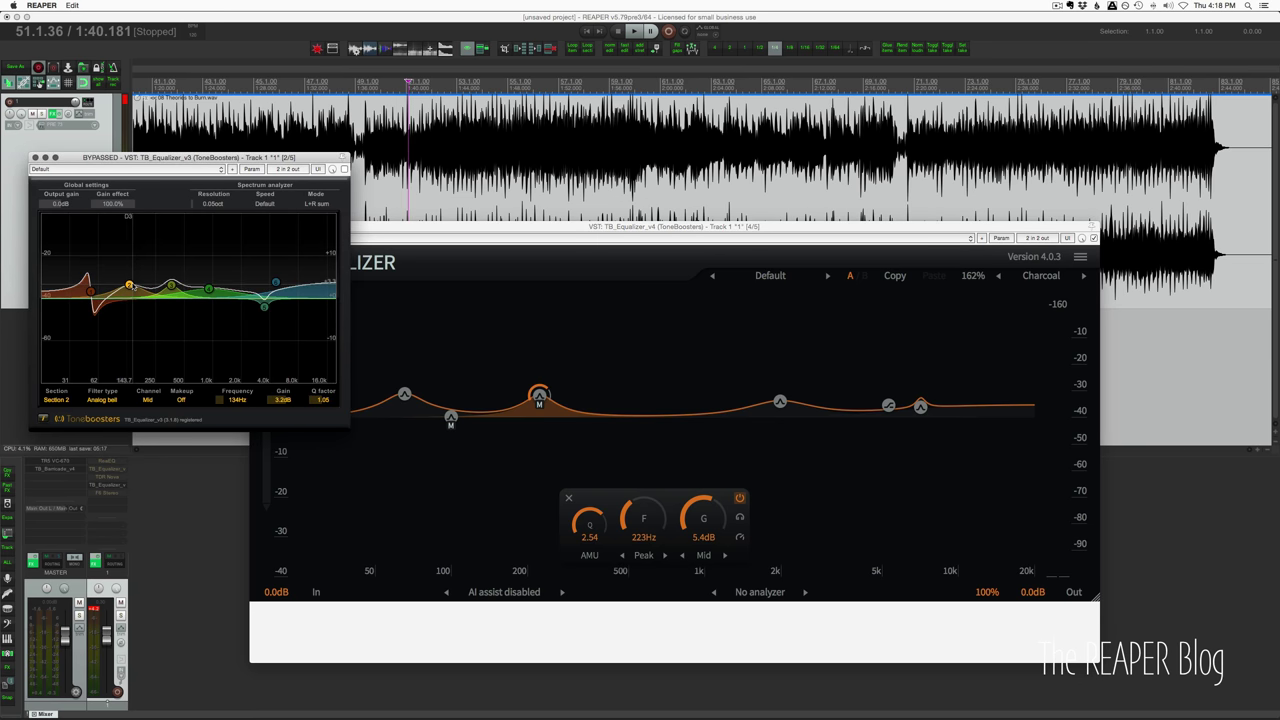
In TB_Equalizer_v4, lower the Mid peak band at 223 Hz to about 2.6 dB near 208 Hz with a Q of 2.98.
{"action": "left_click", "coordinate": [541, 393]}
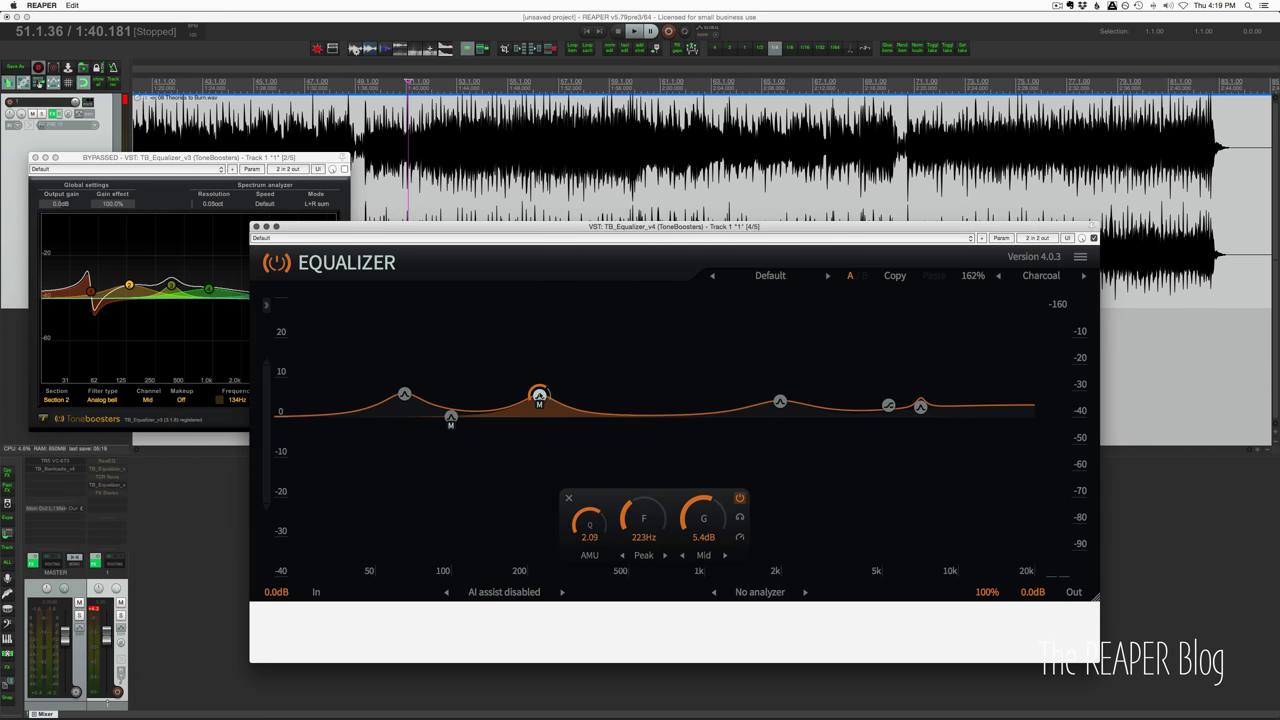
{"action": "scroll", "coordinate": [540, 397], "scroll_direction": "up", "scroll_amount": 5}
{"action": "left_click_drag", "start_coordinate": [540, 397], "coordinate": [534, 410]}
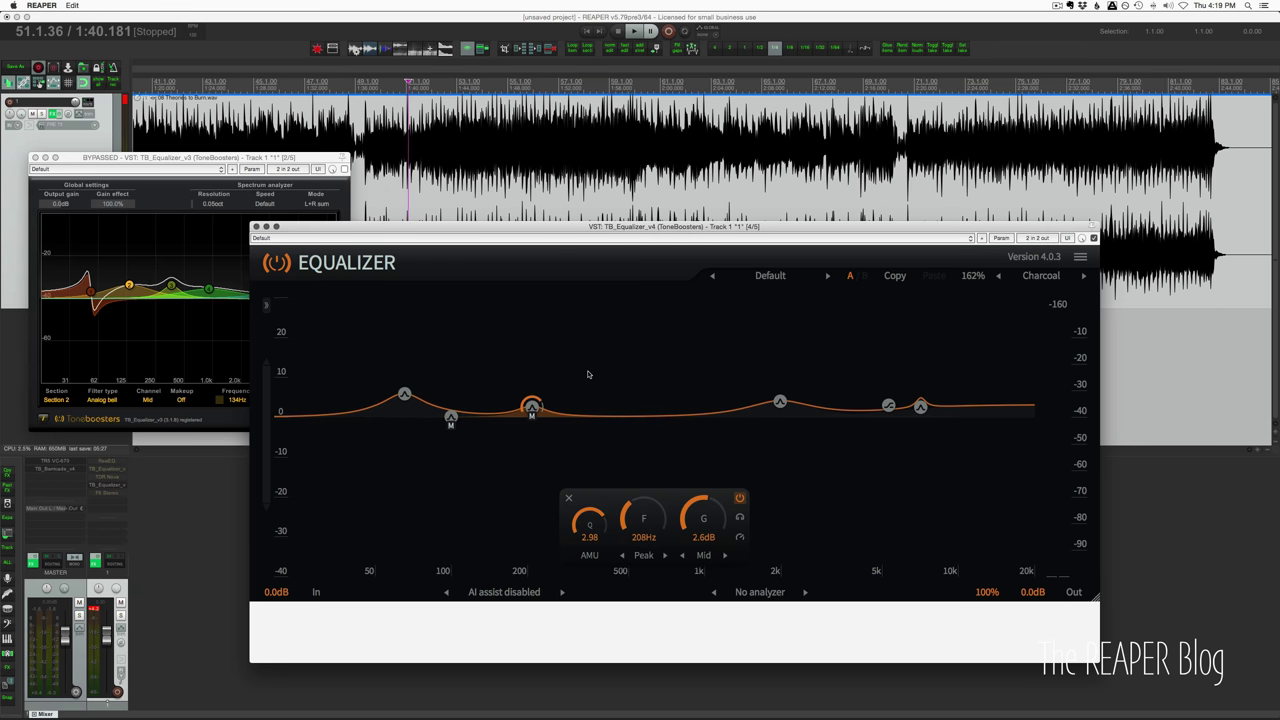
Try an extra peak band boosting about 6.5 dB near 603 Hz, drag it downward and remove it.
{"action": "double_click", "coordinate": [648, 393]}
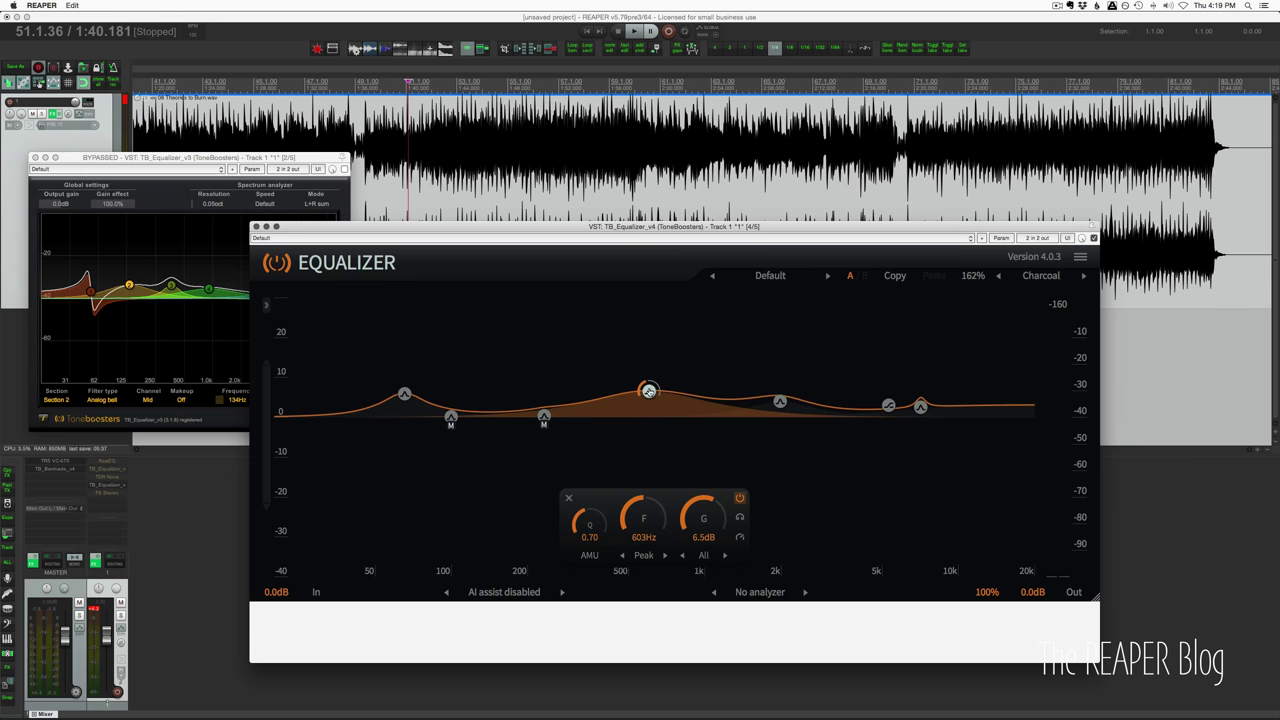
{"action": "left_click_drag", "start_coordinate": [648, 391], "coordinate": [636, 440]}
{"action": "left_click", "coordinate": [570, 499]}
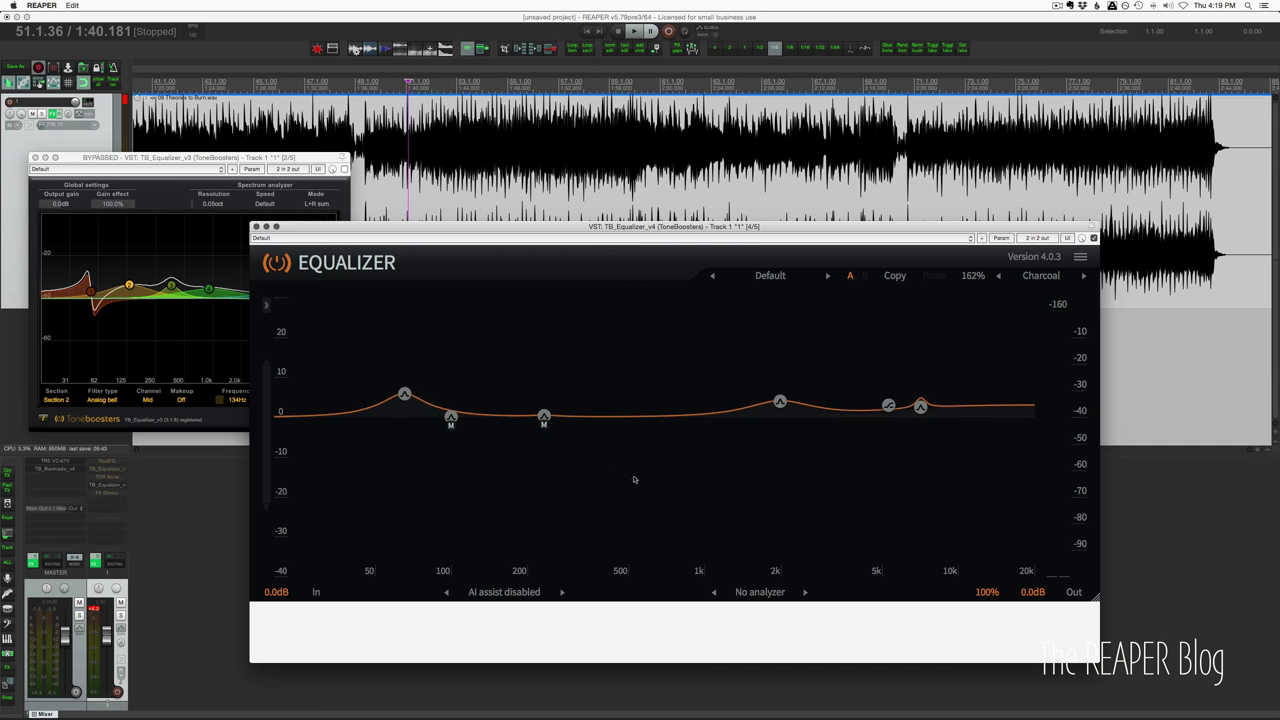
Try the LP 60 filter type on the Mid band at 233 Hz and restore it to Peak.
{"action": "mouse_move", "coordinate": [641, 482]}
{"action": "left_click", "coordinate": [644, 555]}
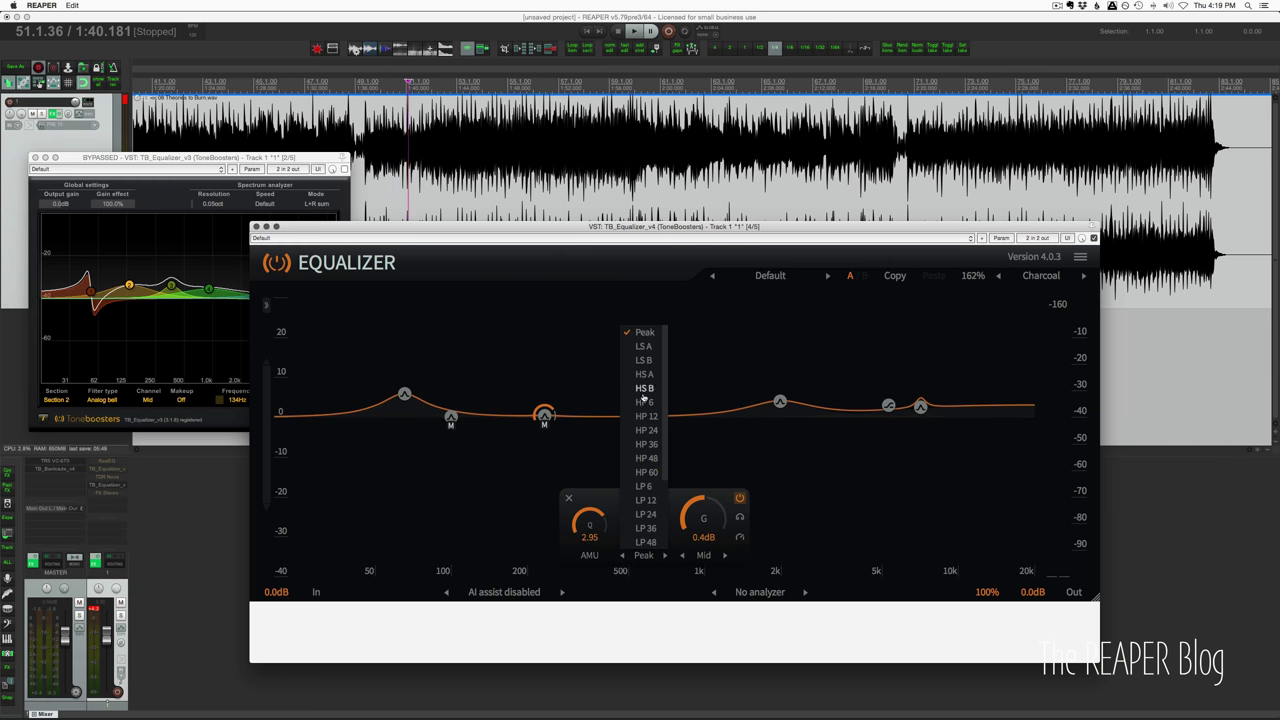
{"action": "scroll", "coordinate": [644, 399], "scroll_direction": "down", "scroll_amount": 3}
{"action": "scroll", "coordinate": [652, 485], "scroll_direction": "up", "scroll_amount": 3}
{"action": "scroll", "coordinate": [656, 483], "scroll_direction": "down", "scroll_amount": 3}
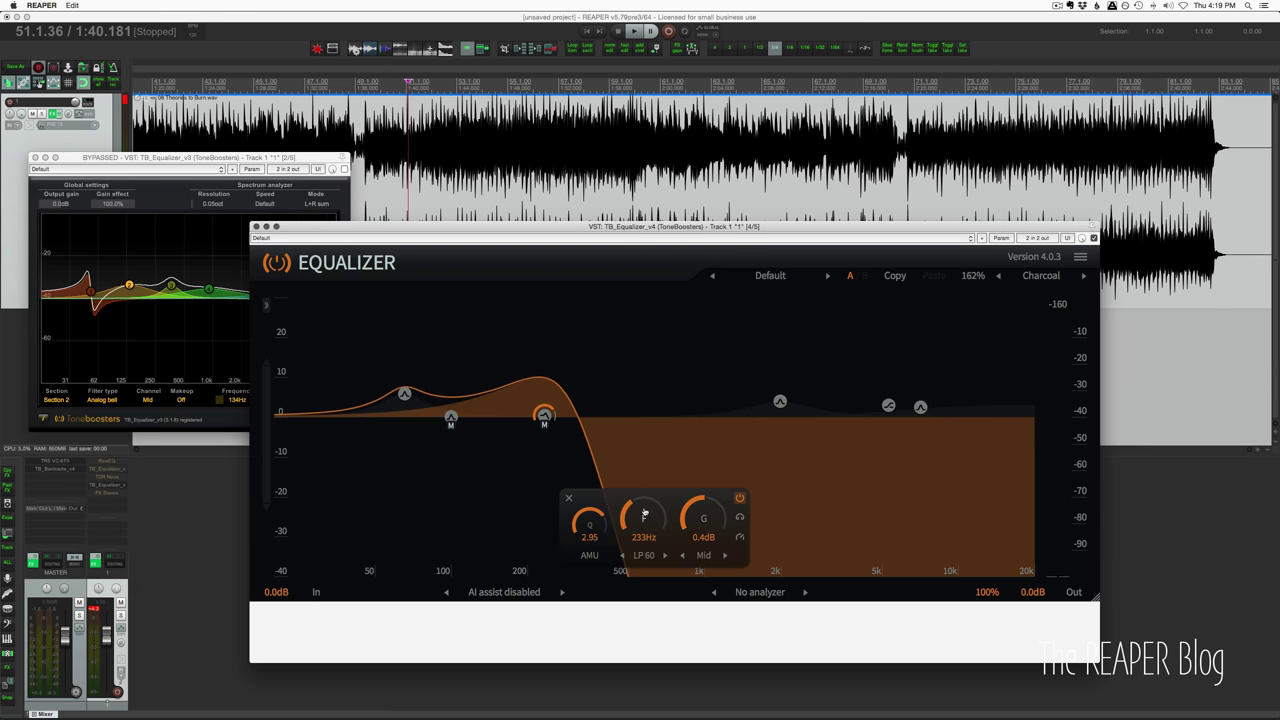
{"action": "left_click", "coordinate": [642, 556]}
{"action": "scroll", "coordinate": [660, 379], "scroll_direction": "up", "scroll_amount": 3}
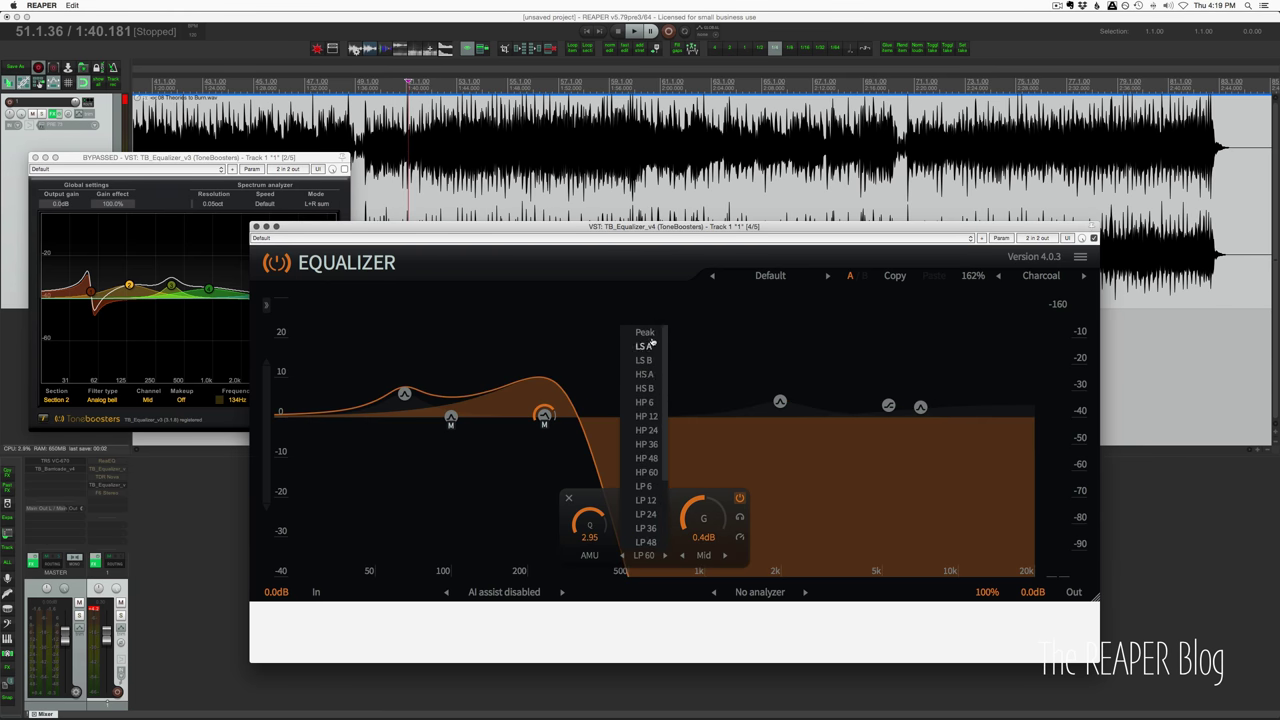
{"action": "left_click", "coordinate": [646, 336]}
Preview the Persimmon, Lime bitters, Honey lust, Espresso and Olive colour themes, and return to Charcoal.
{"action": "left_click", "coordinate": [1044, 277]}
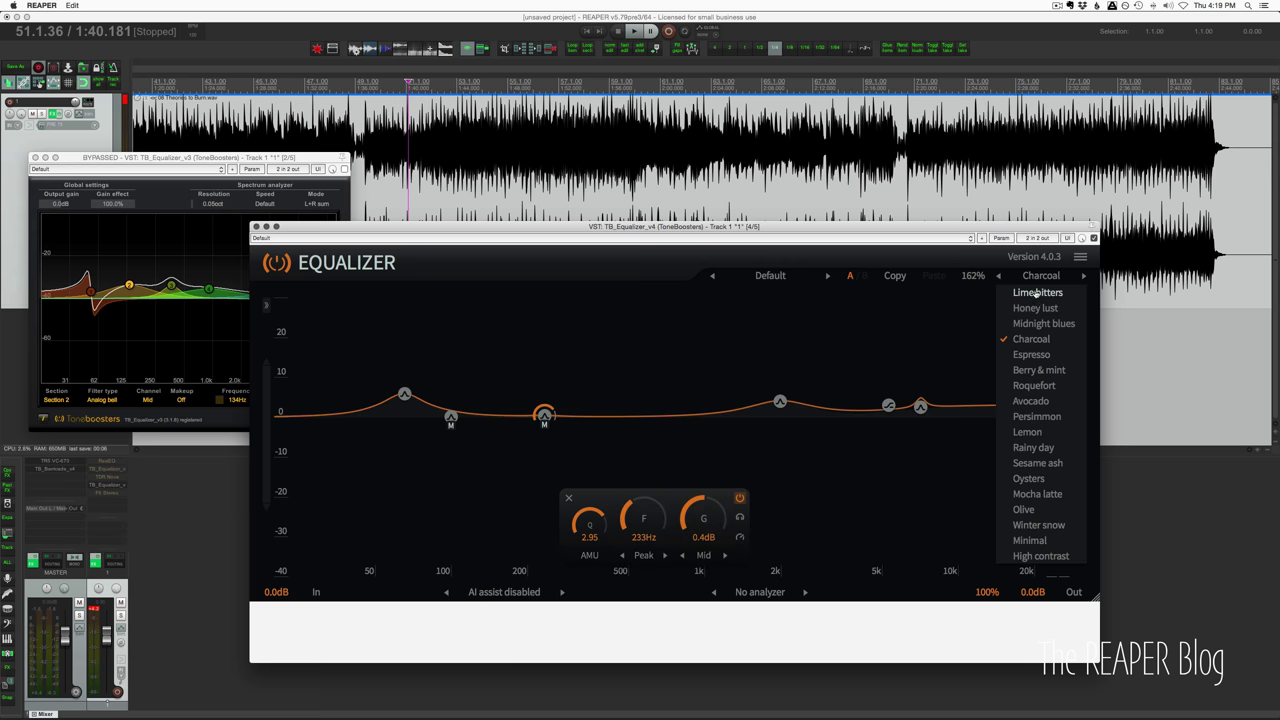
{"action": "left_click", "coordinate": [1037, 419]}
{"action": "left_click", "coordinate": [1040, 277]}
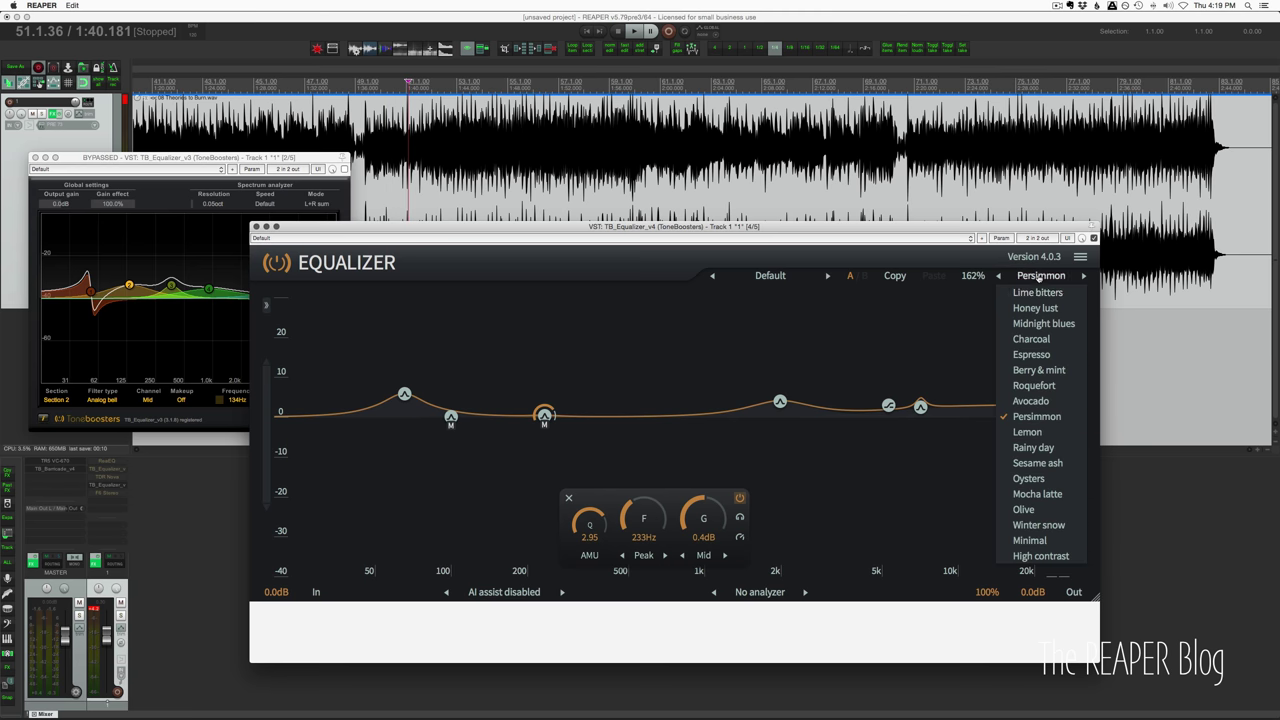
{"action": "left_click", "coordinate": [1036, 293]}
{"action": "left_click", "coordinate": [1040, 278]}
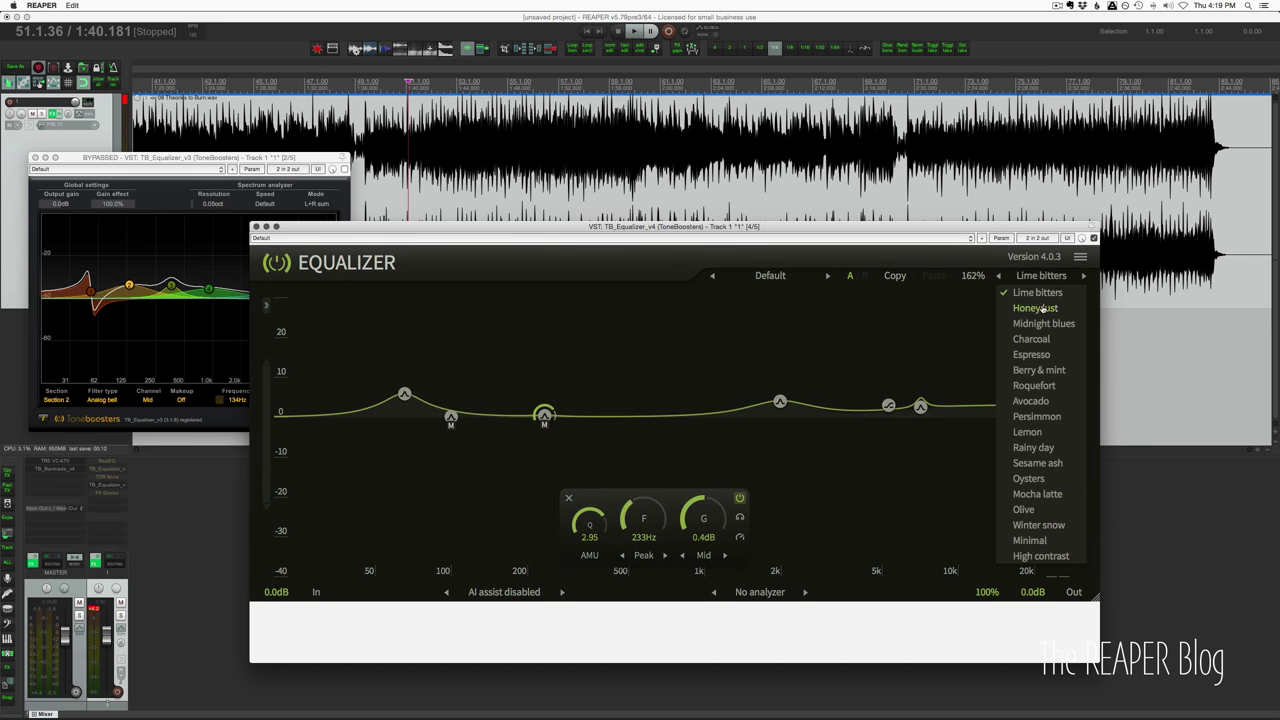
{"action": "left_click", "coordinate": [1035, 308]}
{"action": "left_click", "coordinate": [1040, 277]}
{"action": "left_click", "coordinate": [1044, 357]}
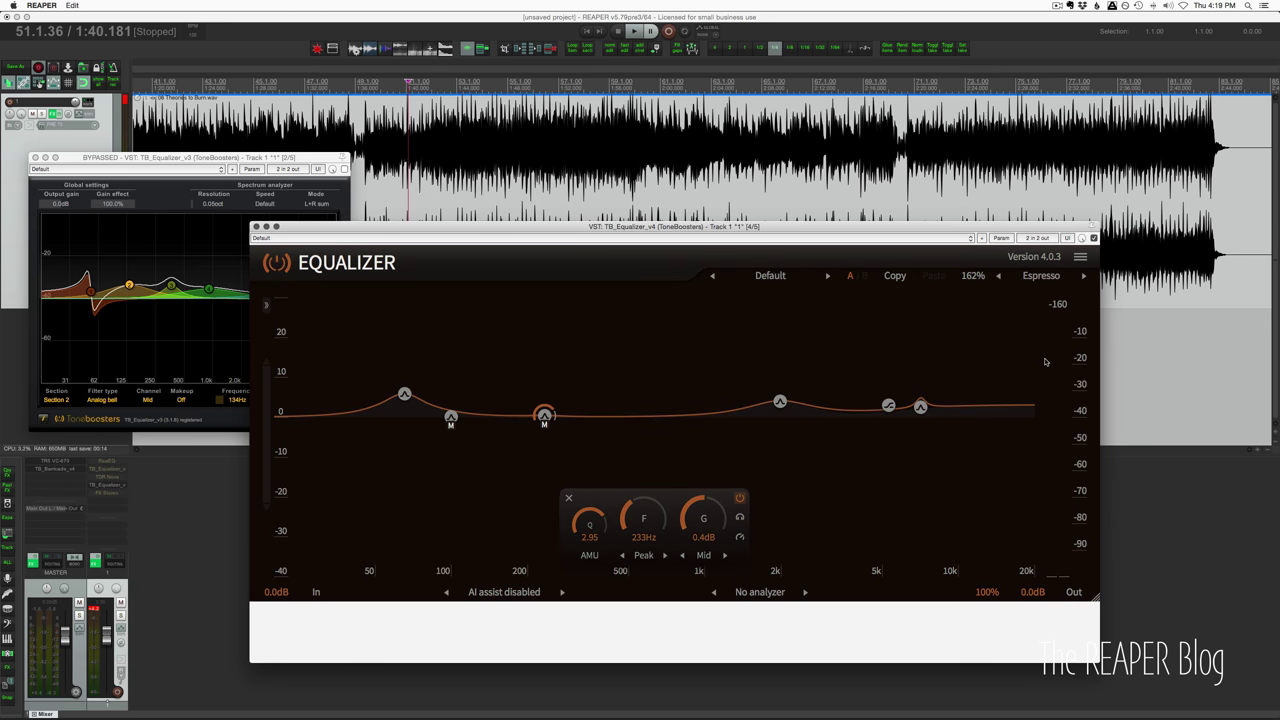
{"action": "left_click", "coordinate": [1039, 278]}
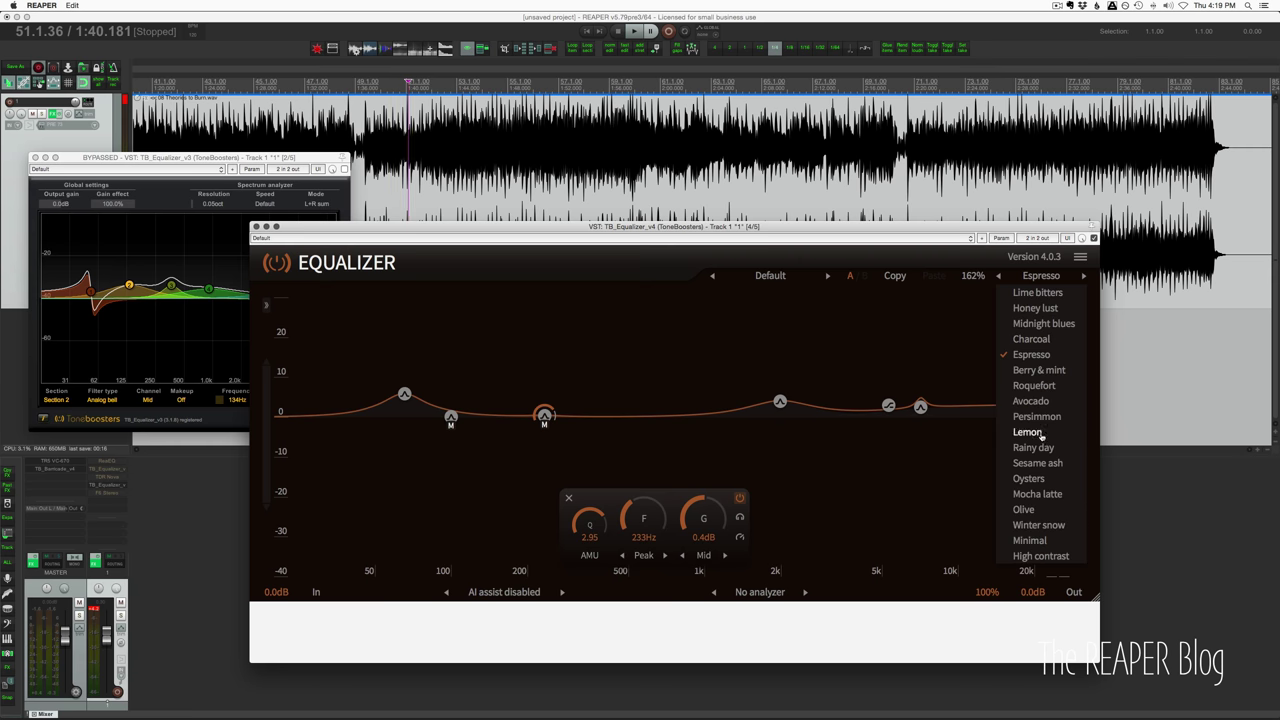
{"action": "left_click", "coordinate": [1039, 510]}
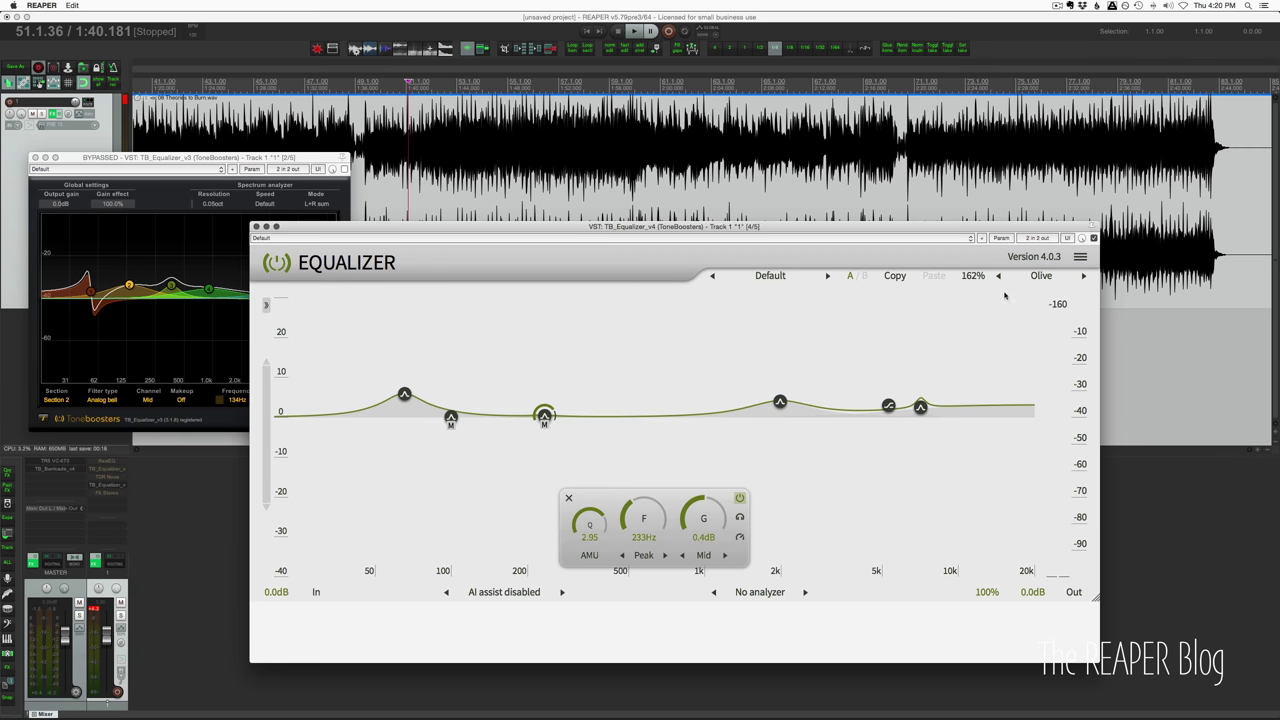
{"action": "left_click", "coordinate": [1042, 280]}
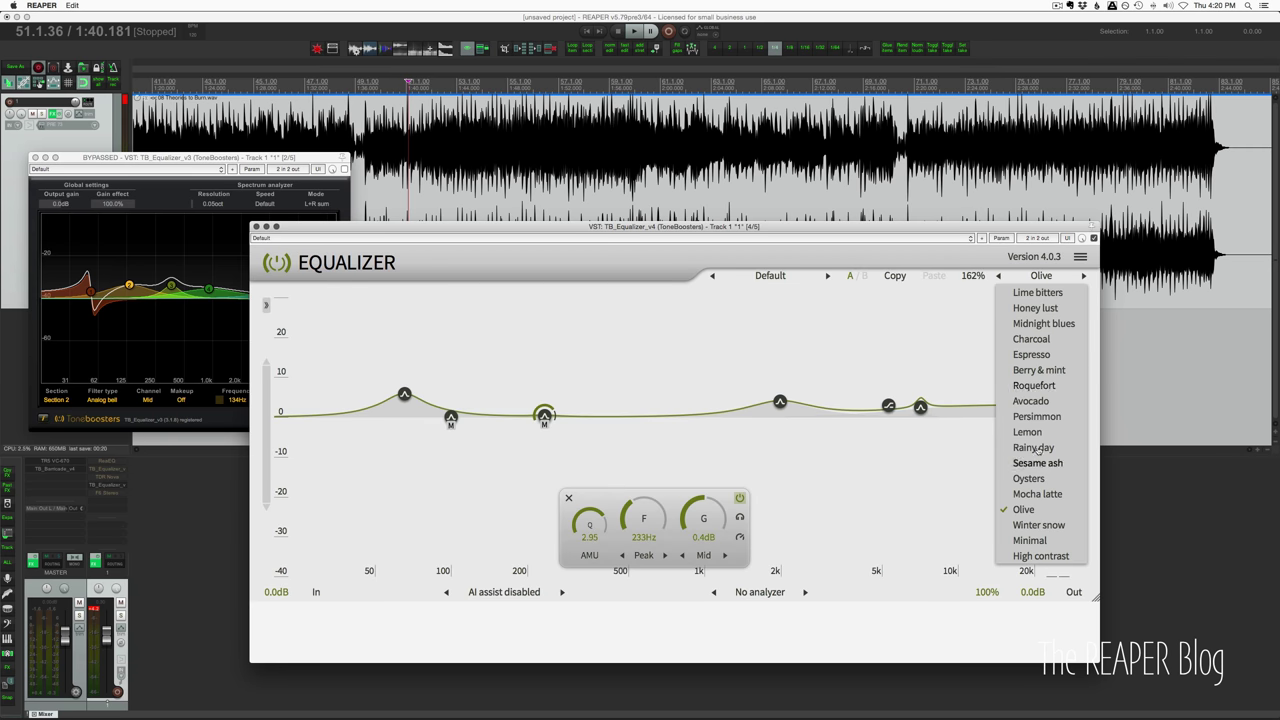
{"action": "left_click", "coordinate": [1031, 340]}
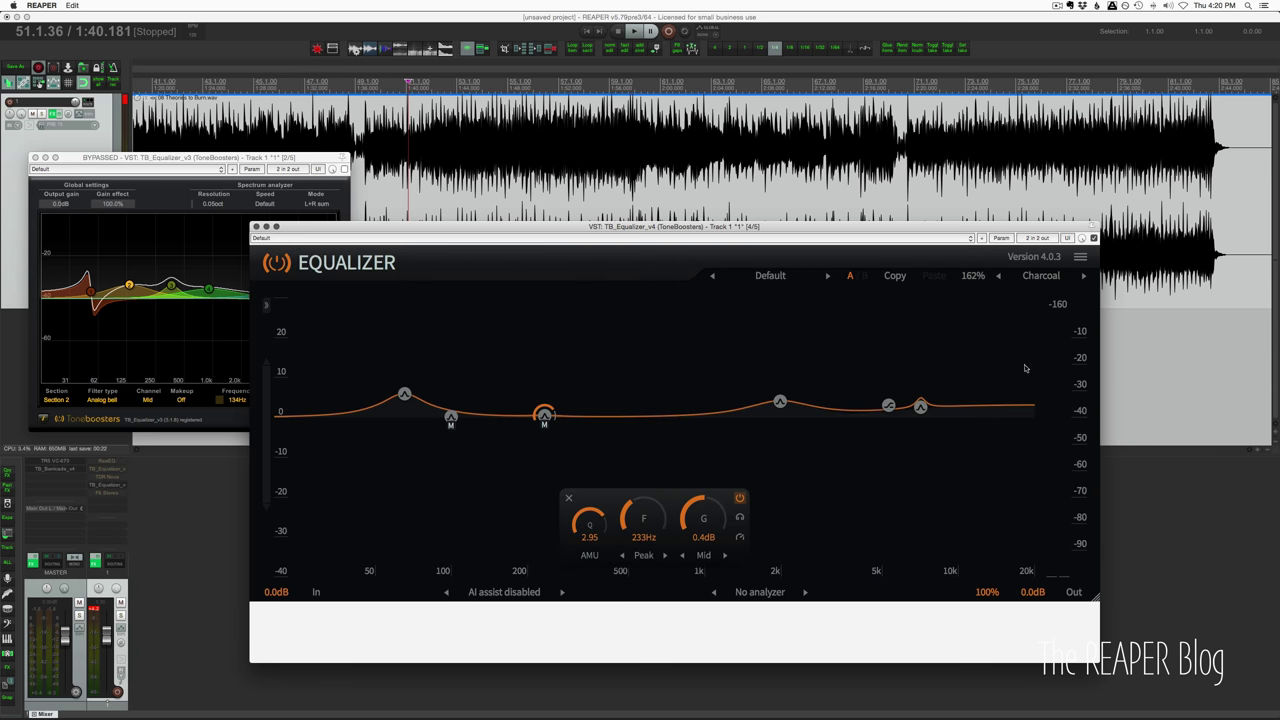
Compare the dynamic 100 Hz Mid band's controls with TB_Equalizer_v3, and bring the TB_Equalizer_v4 window back to the front.
{"action": "left_click", "coordinate": [451, 417]}
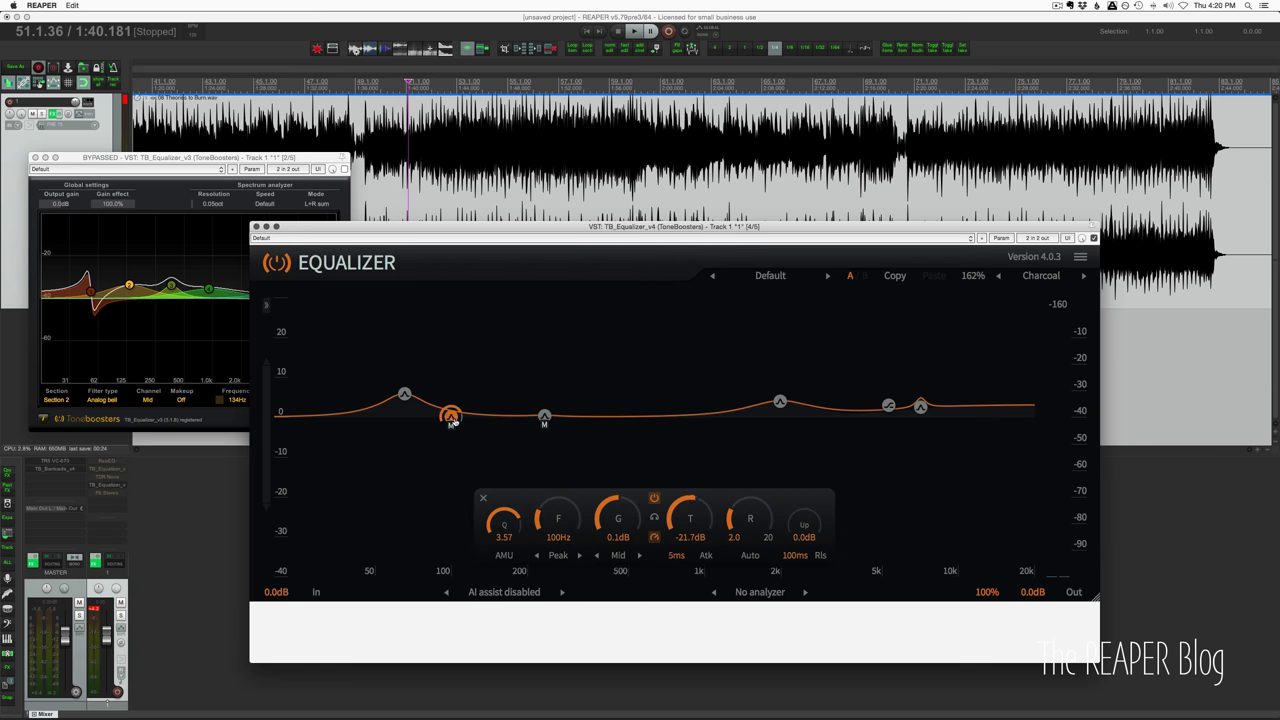
{"action": "left_click", "coordinate": [566, 450]}
{"action": "left_click", "coordinate": [150, 160]}
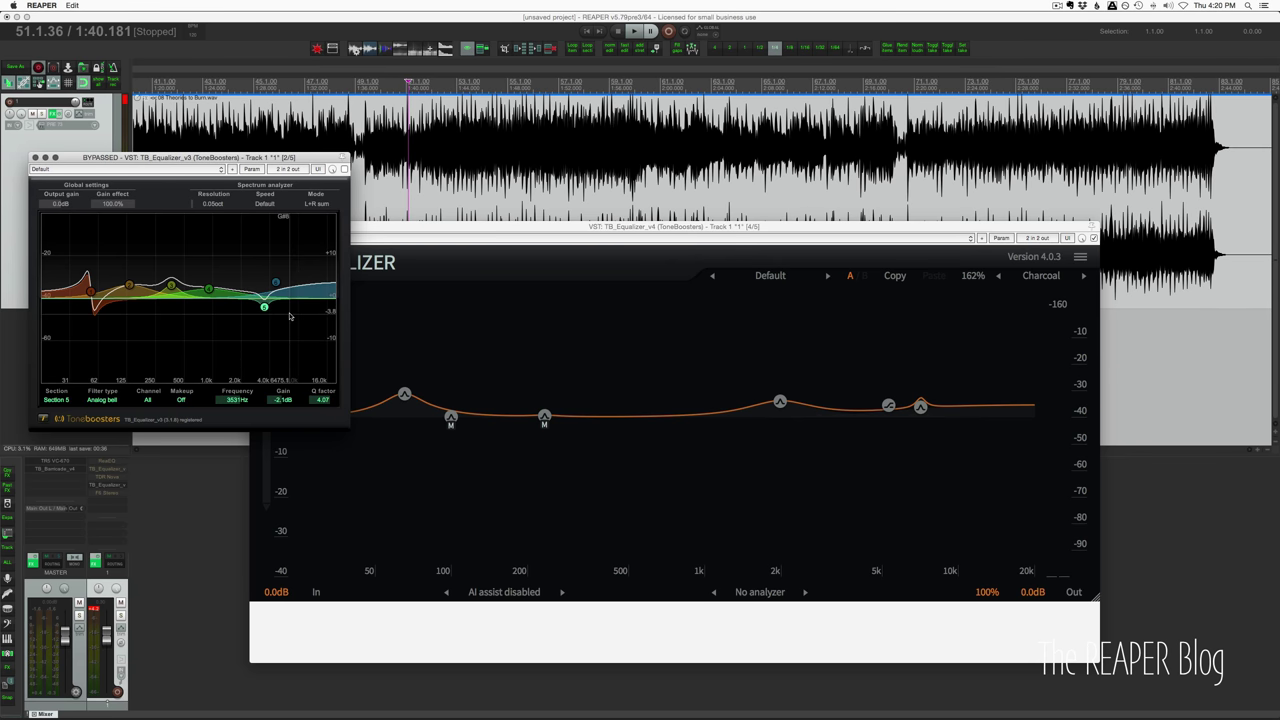
{"action": "left_click_drag", "start_coordinate": [541, 229], "coordinate": [559, 221]}
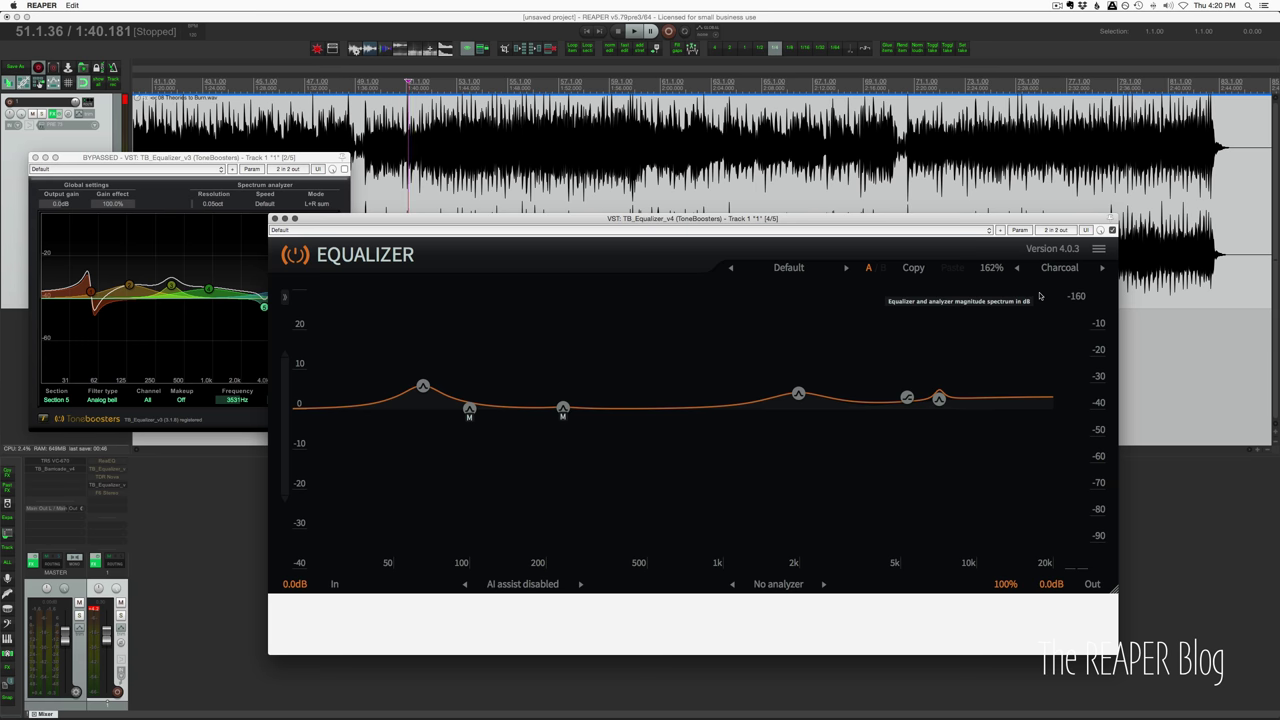
Try the upward dynamics control and automatic attack and release timing on the dynamic 100 Hz band, switching automatic timing off again.
{"action": "left_click", "coordinate": [469, 409]}
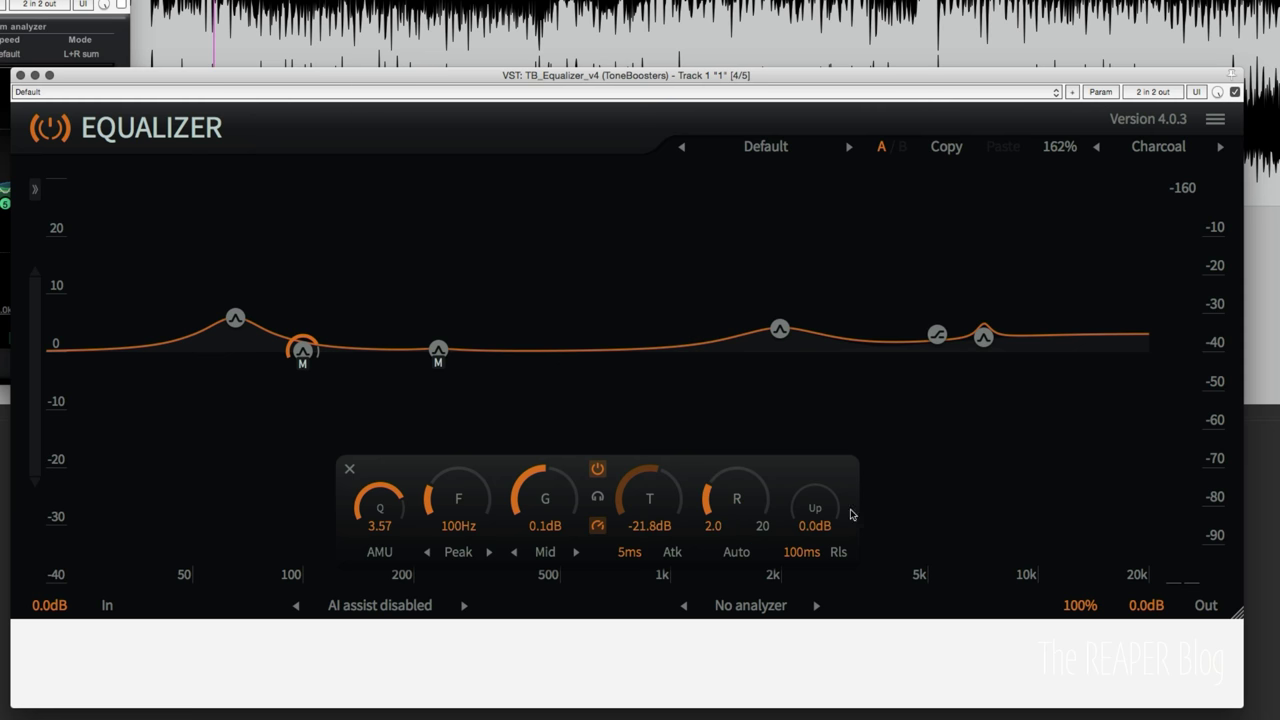
{"action": "mouse_move", "coordinate": [815, 509]}
{"action": "left_mouse_down"}
{"action": "mouse_move", "coordinate": [815, 497]}
{"action": "mouse_move", "coordinate": [815, 528]}
{"action": "left_mouse_up"}
{"action": "left_click", "coordinate": [737, 554]}
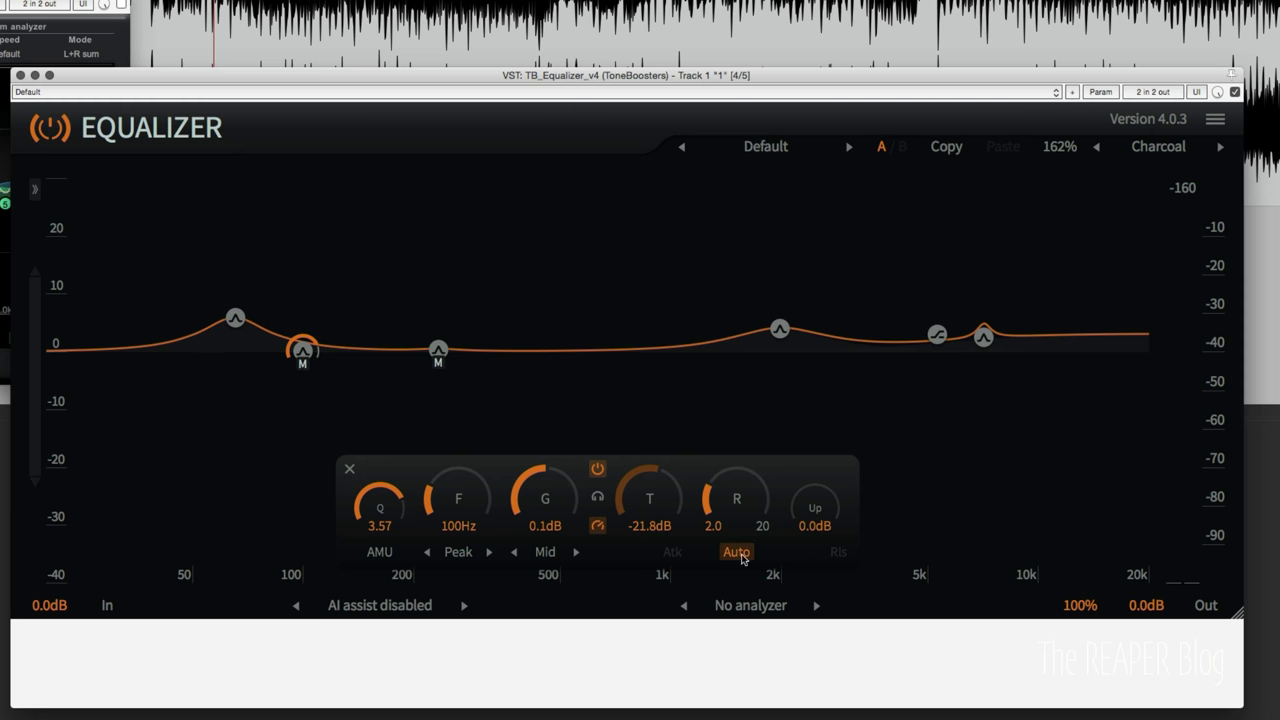
{"action": "left_click", "coordinate": [738, 553]}
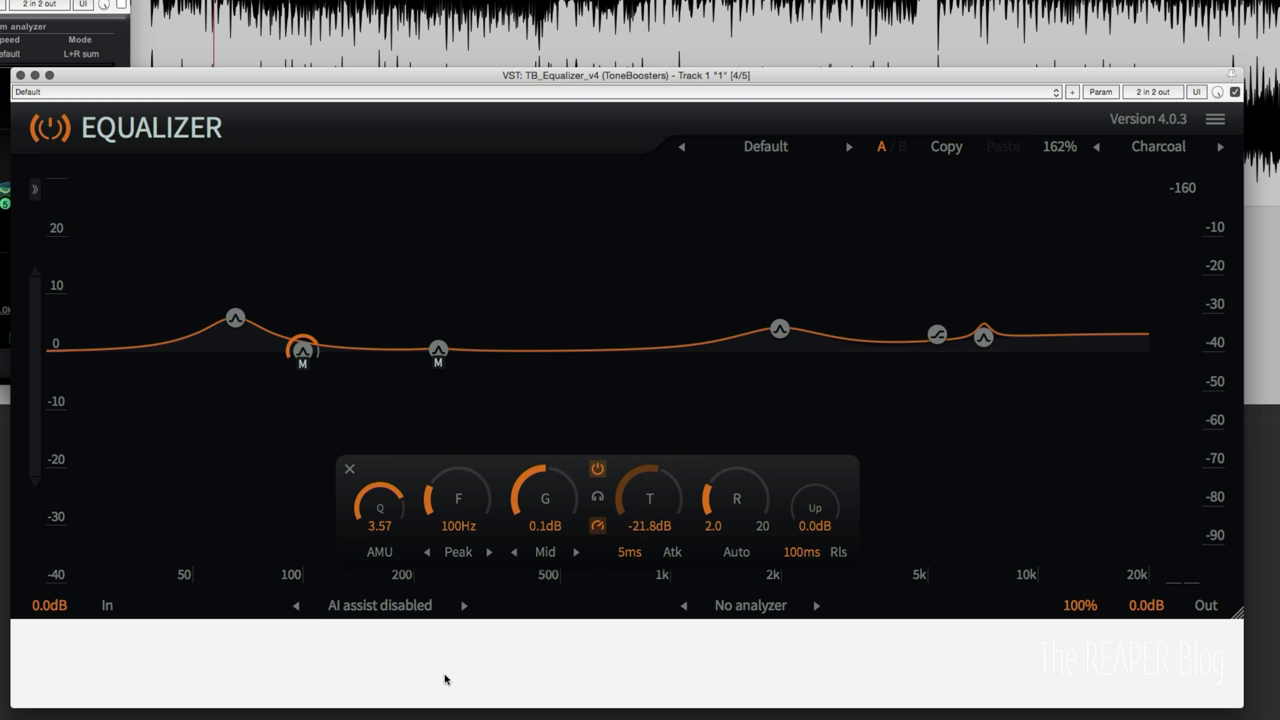
Examine the channel modes and filter types offered for the 100 Hz Mid band.
{"action": "left_click", "coordinate": [546, 553]}
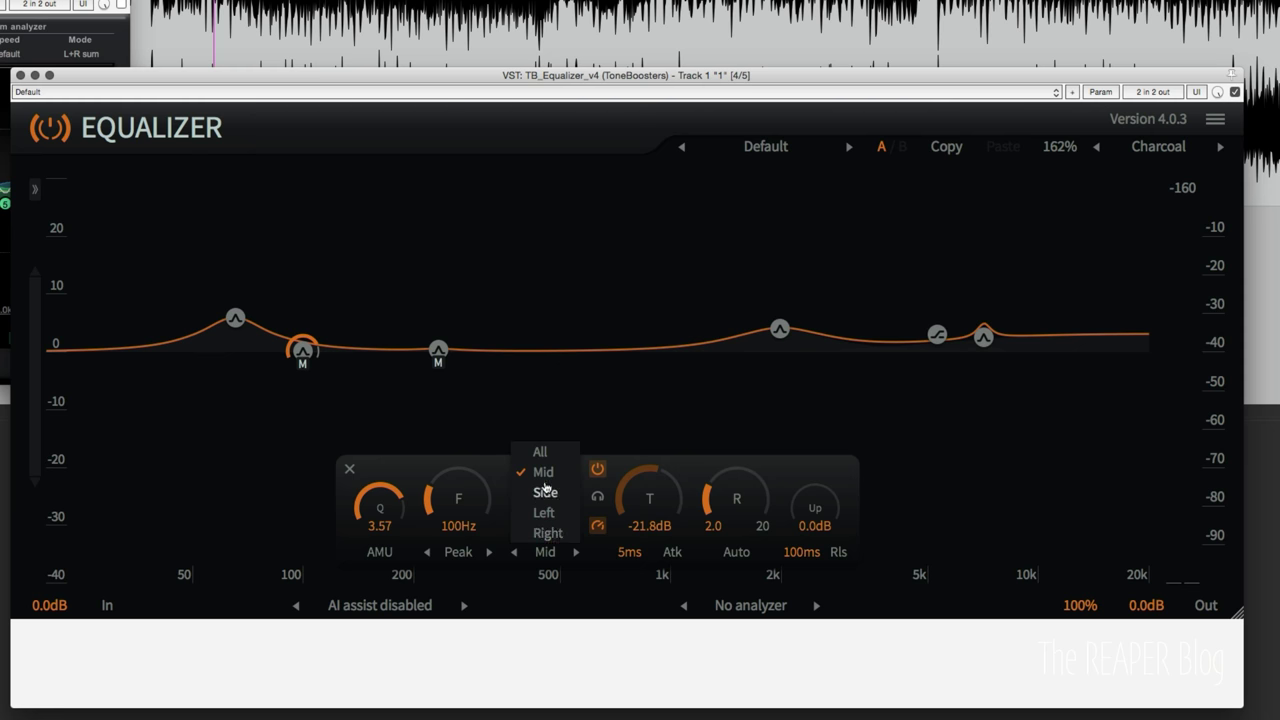
{"action": "left_click", "coordinate": [541, 556]}
{"action": "left_click", "coordinate": [459, 553]}
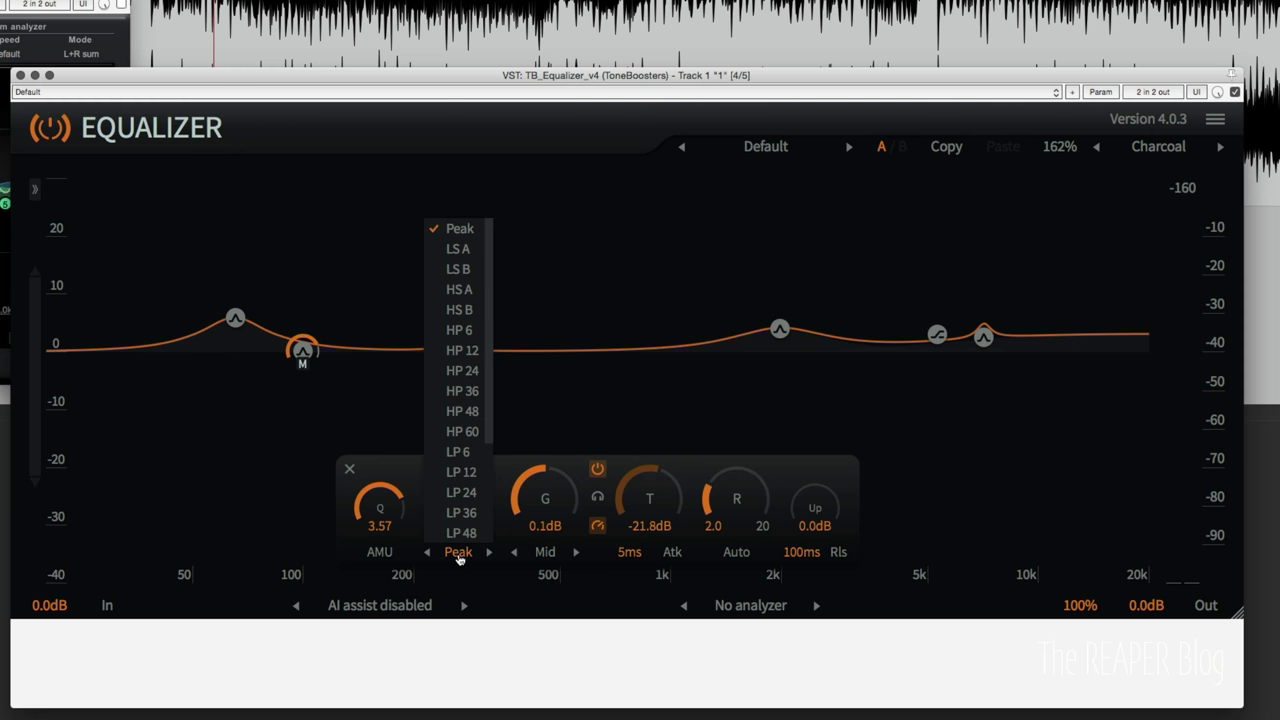
{"action": "left_click", "coordinate": [459, 556]}
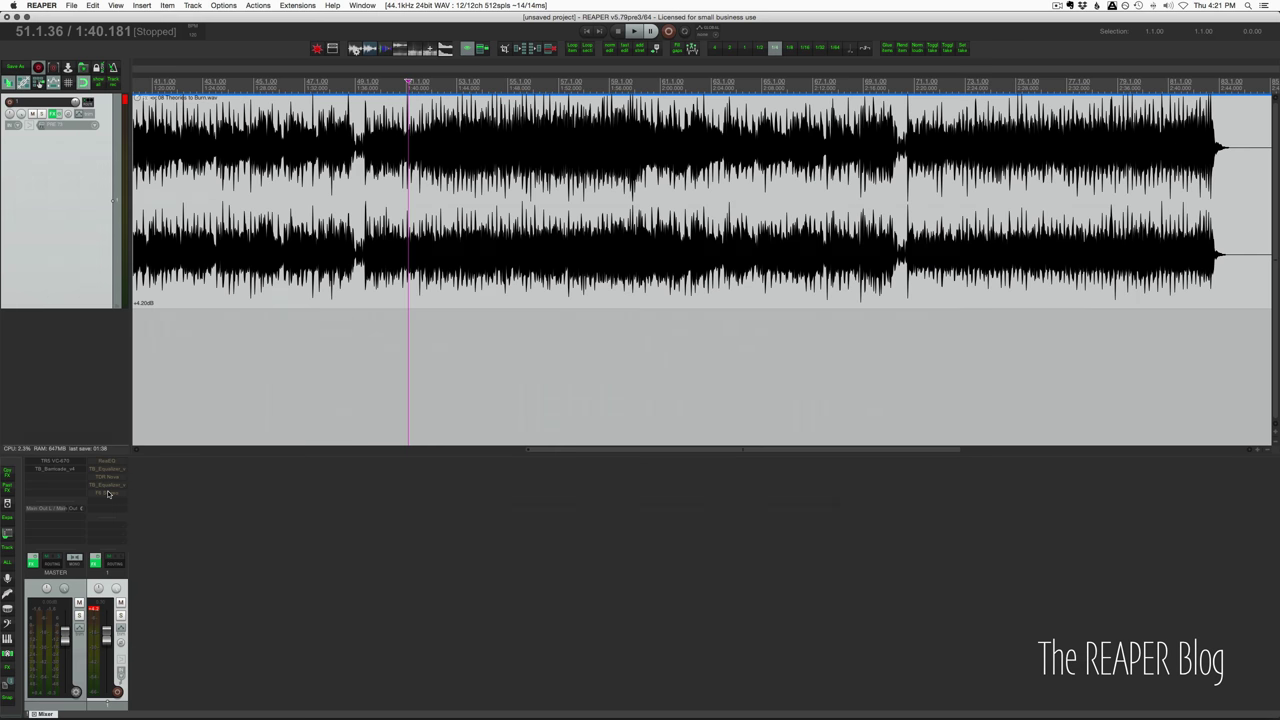
Open the Waves F6 Stereo plug-in on track 1, place its window below the waveform, and return to the project start.
{"action": "left_click", "coordinate": [108, 494]}
{"action": "left_click_drag", "start_coordinate": [1018, 397], "coordinate": [490, 328]}
{"action": "left_click", "coordinate": [694, 340]}
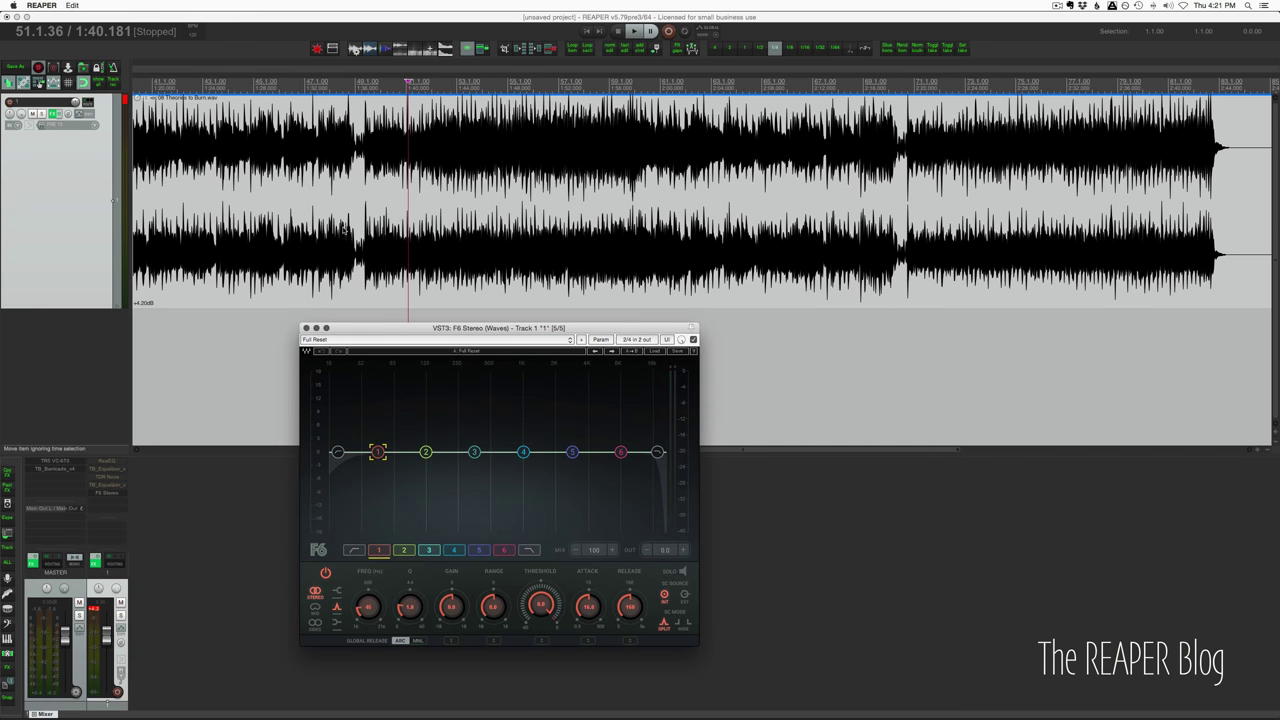
{"action": "left_click", "coordinate": [228, 243]}
{"action": "key", "text": "Home"}
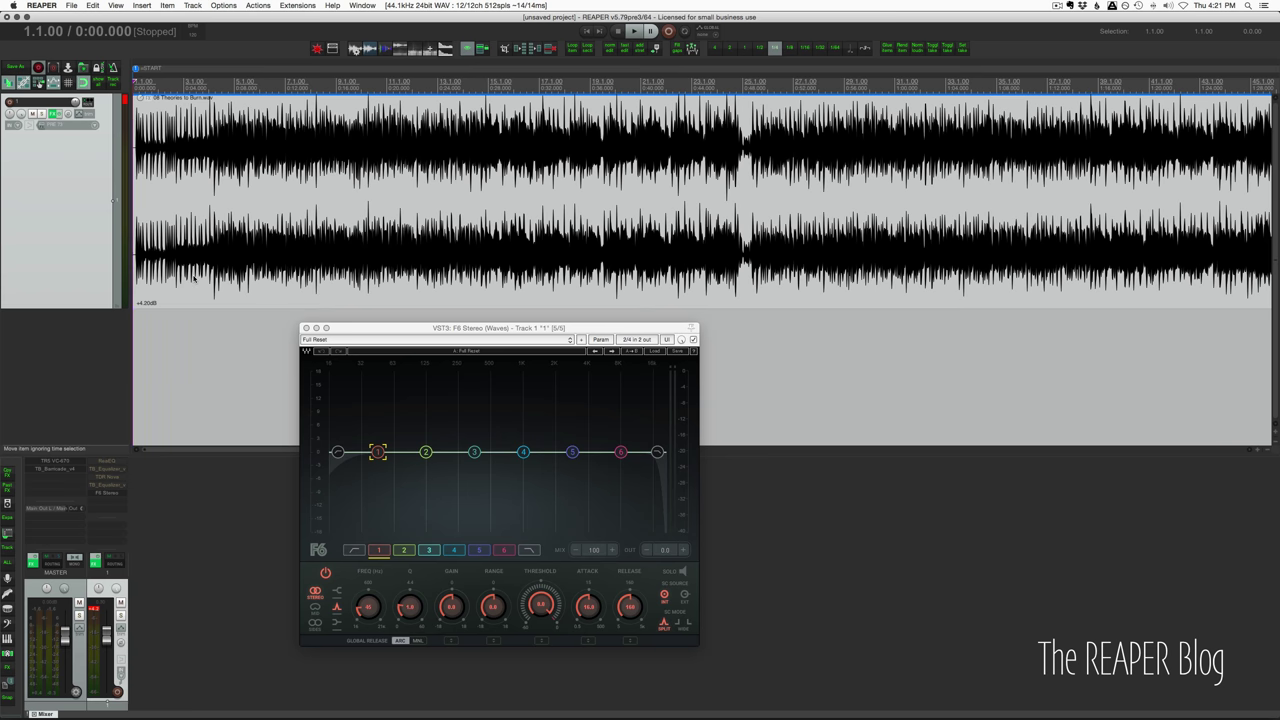
{"action": "left_click_drag", "start_coordinate": [417, 327], "coordinate": [399, 314]}
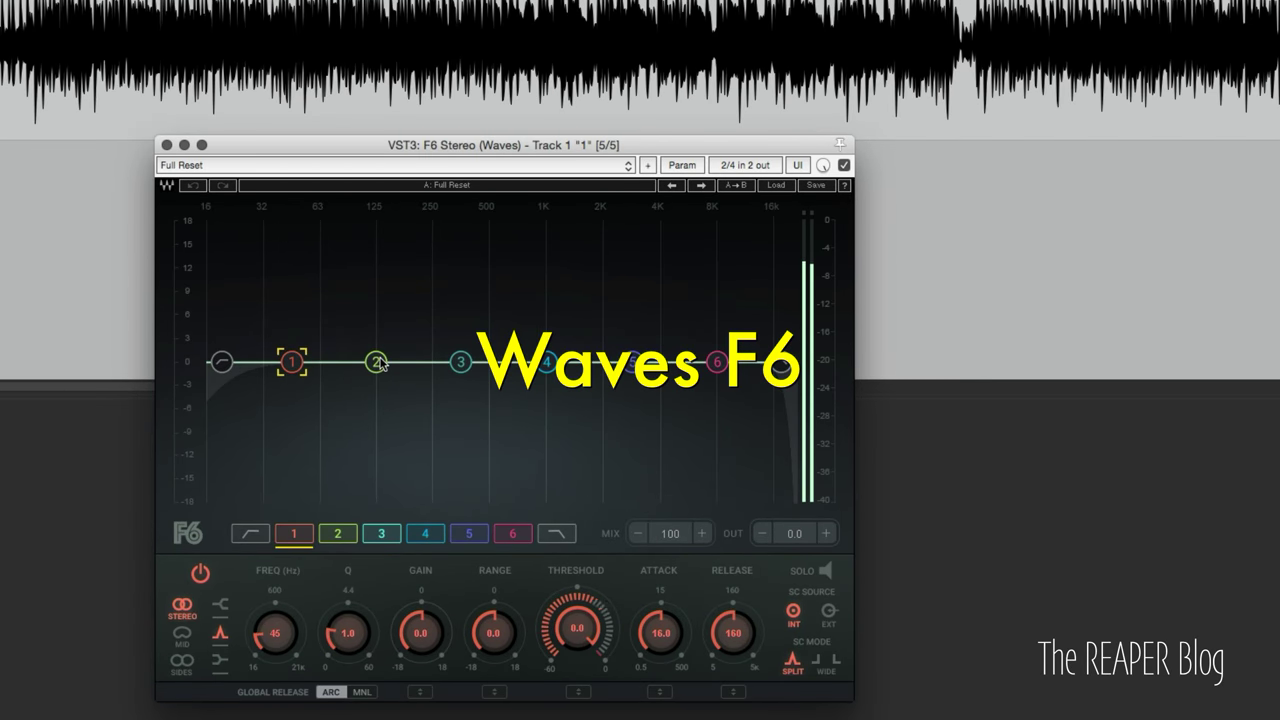
Make band 2 dynamic at 152 Hz with 0.7 dB gain, a -3.7 dB range and a threshold of about -5.1 dB.
{"action": "left_click_drag", "start_coordinate": [376, 362], "coordinate": [373, 356]}
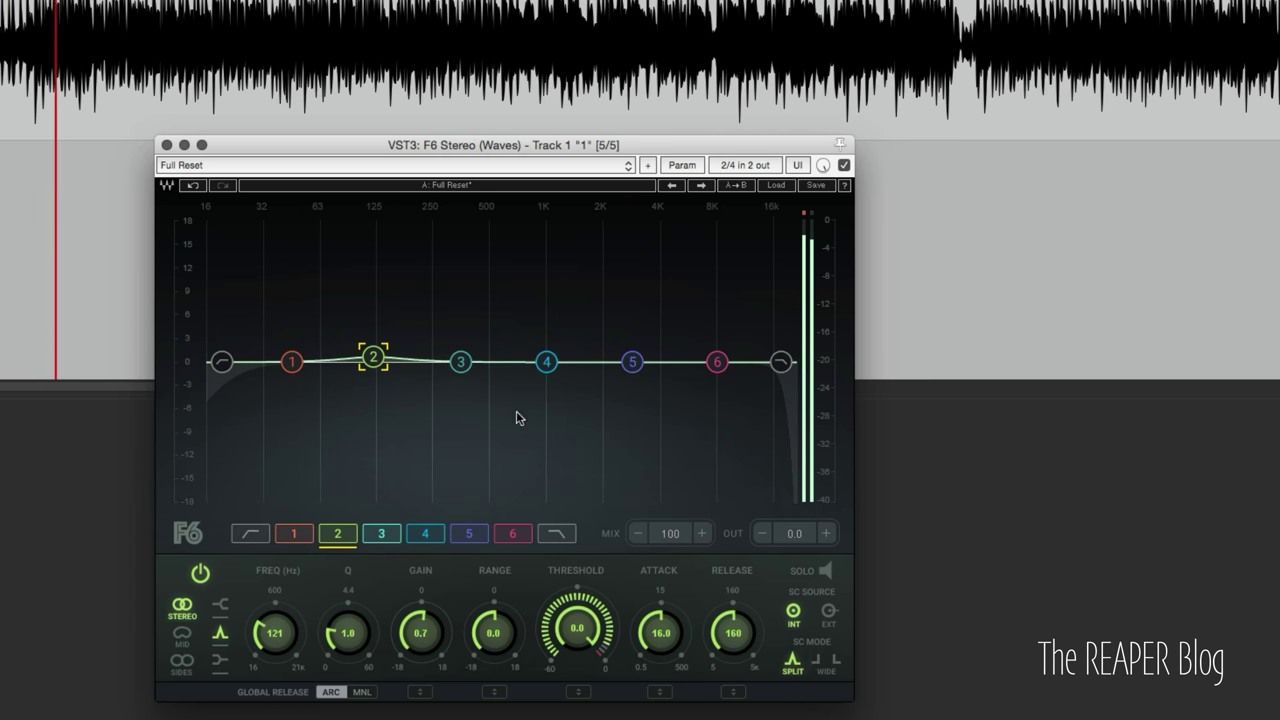
{"action": "left_click_drag", "start_coordinate": [370, 357], "coordinate": [390, 317]}
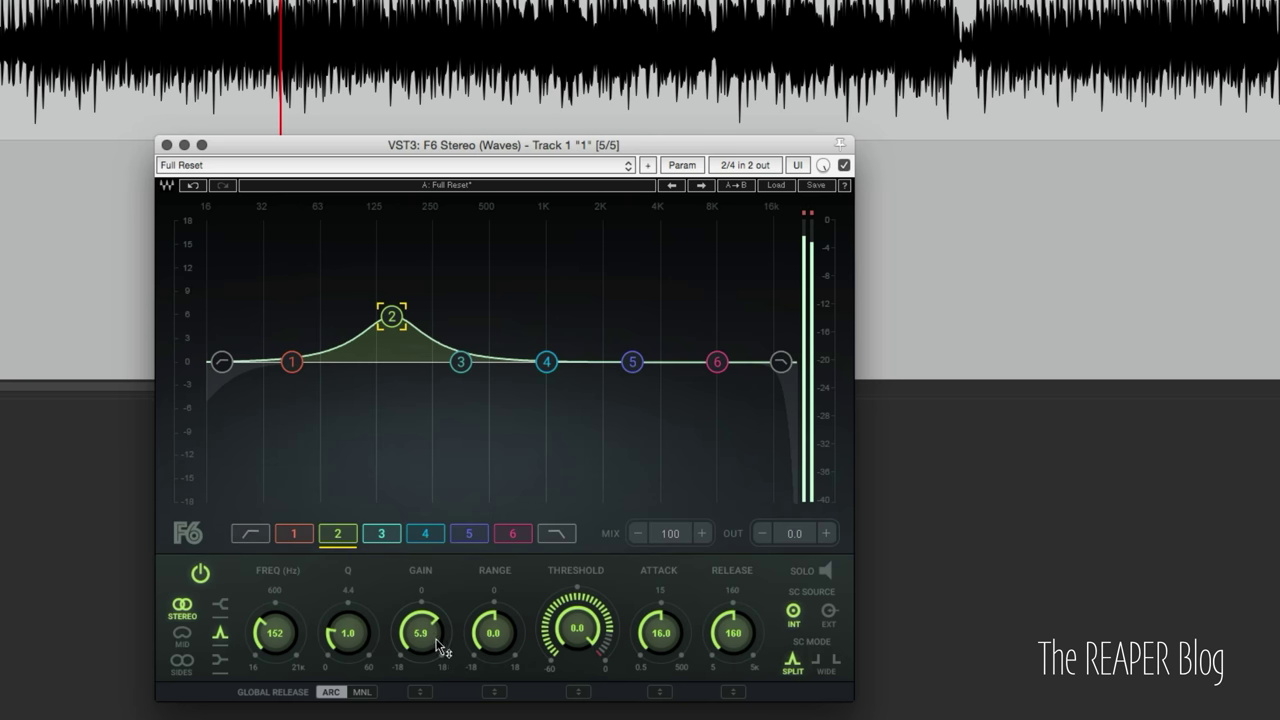
{"action": "left_click_drag", "start_coordinate": [425, 635], "coordinate": [425, 666]}
{"action": "mouse_move", "coordinate": [493, 633]}
{"action": "left_mouse_down"}
{"action": "mouse_move", "coordinate": [493, 610]}
{"action": "mouse_move", "coordinate": [493, 645]}
{"action": "left_mouse_up"}
{"action": "left_click_drag", "start_coordinate": [577, 632], "coordinate": [577, 660]}
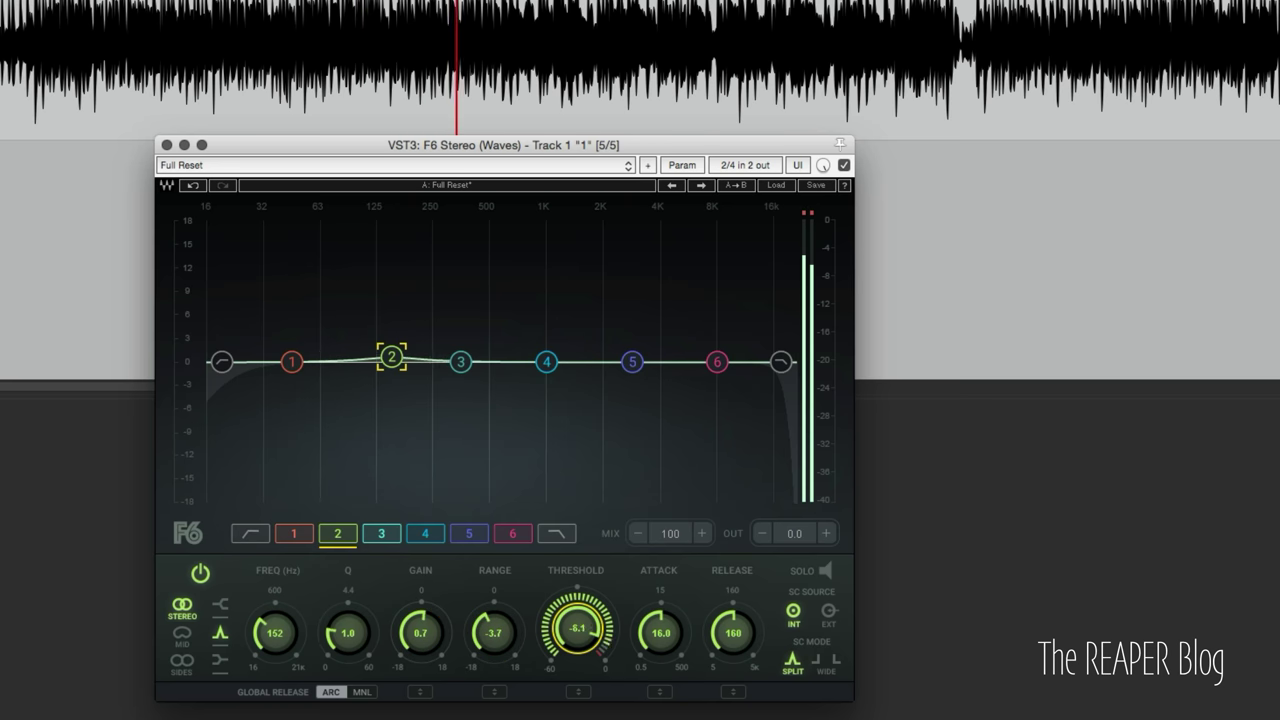
Refine band 2 to 147 Hz and 0.4 dB gain, with attack 4.7, Q 10.9 and threshold -11.5 dB.
{"action": "mouse_move", "coordinate": [391, 357]}
{"action": "left_mouse_down"}
{"action": "mouse_move", "coordinate": [374, 362]}
{"action": "mouse_move", "coordinate": [389, 360]}
{"action": "left_mouse_up"}
{"action": "left_click_drag", "start_coordinate": [660, 632], "coordinate": [660, 665]}
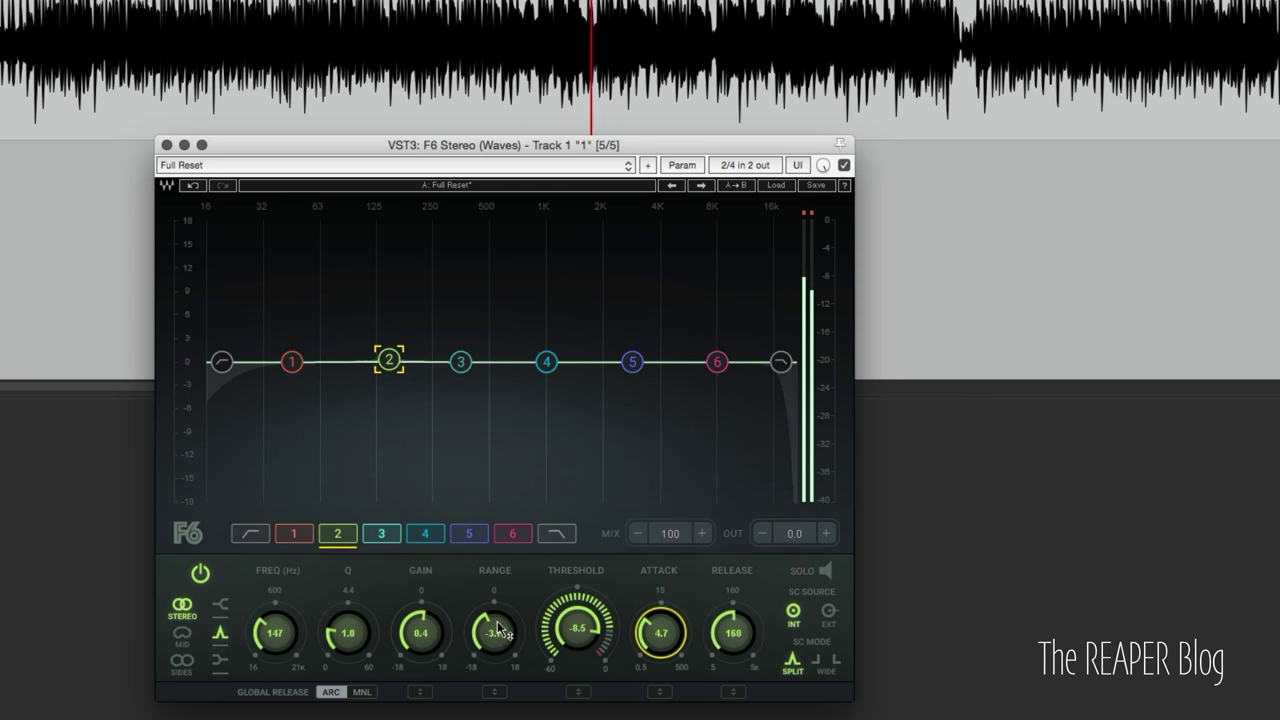
{"action": "left_click_drag", "start_coordinate": [348, 632], "coordinate": [348, 596]}
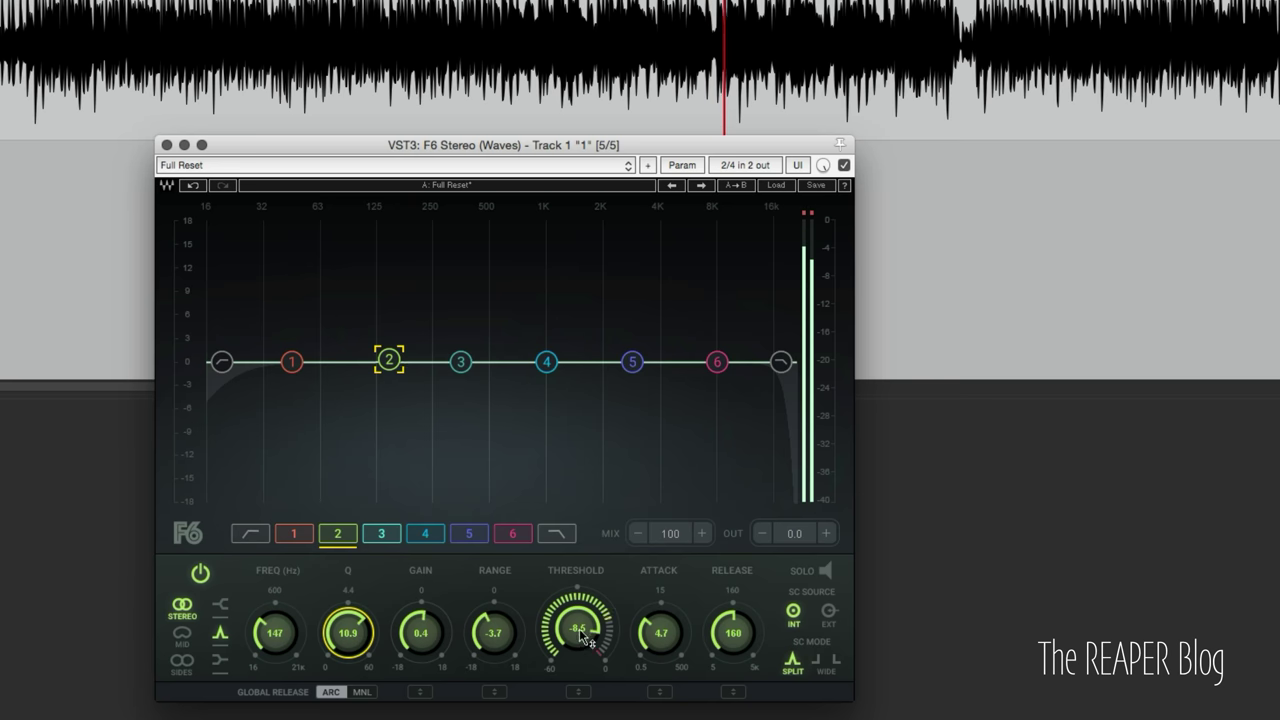
{"action": "left_click_drag", "start_coordinate": [578, 628], "coordinate": [578, 646]}
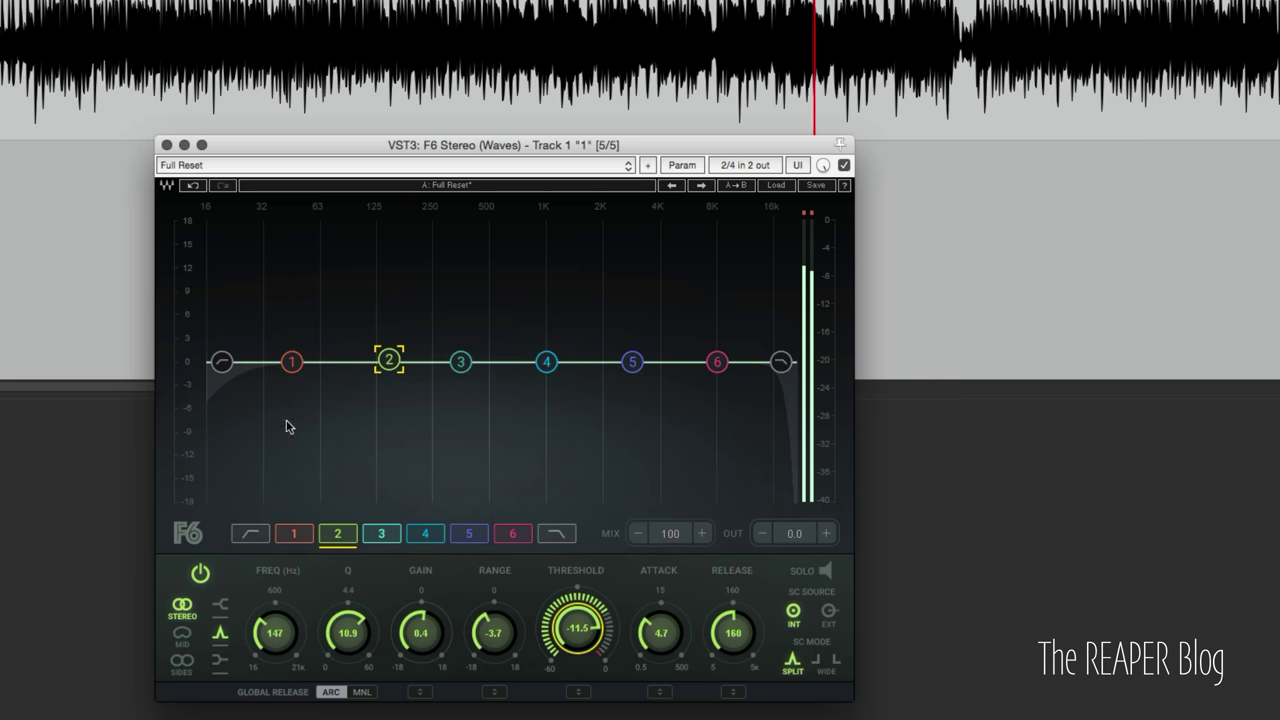
Shape band 6 as a high shelf at about 5456 Hz with Q 0.6 and 2.6 dB gain.
{"action": "left_click_drag", "start_coordinate": [717, 362], "coordinate": [700, 352]}
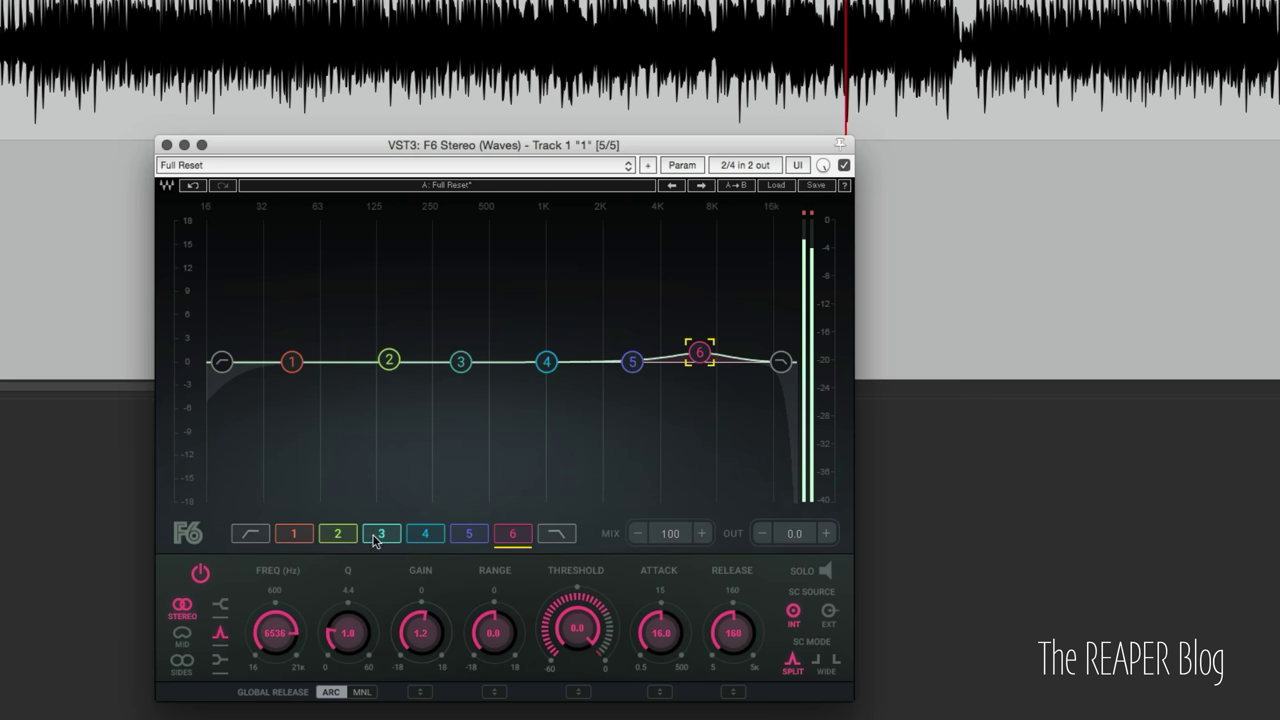
{"action": "left_click", "coordinate": [220, 604]}
{"action": "left_click_drag", "start_coordinate": [700, 352], "coordinate": [660, 350]}
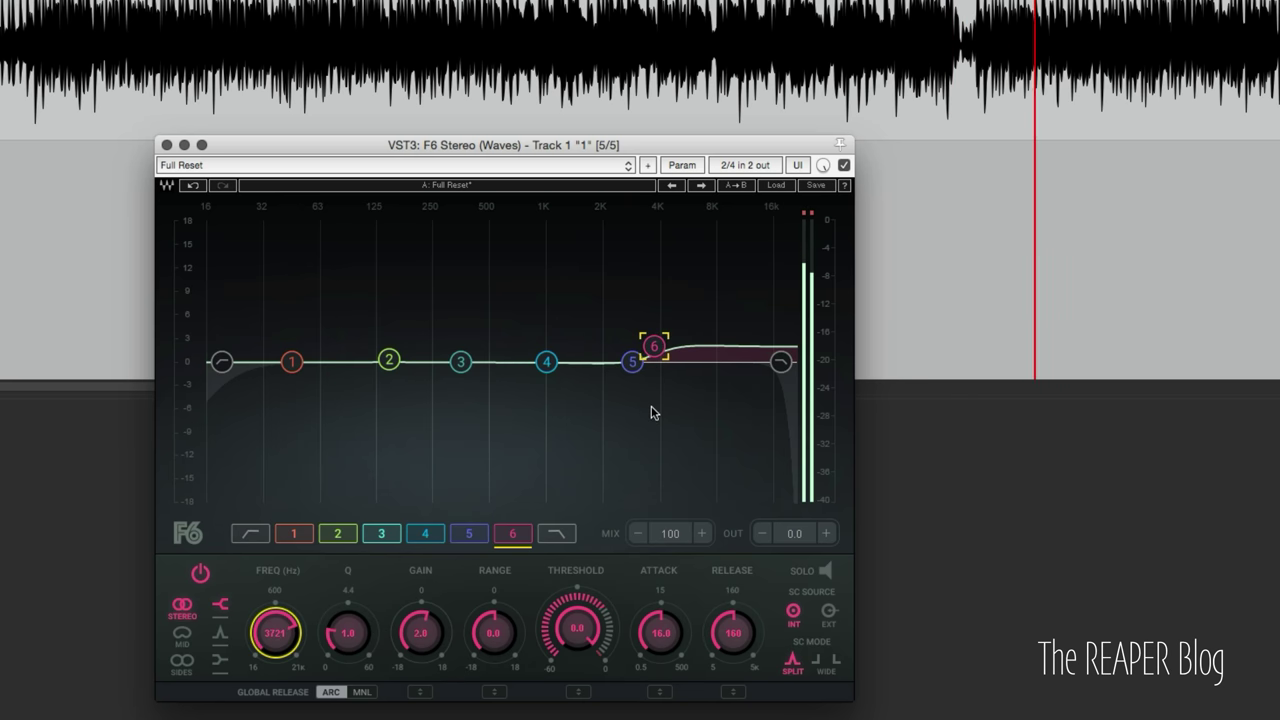
{"action": "left_click_drag", "start_coordinate": [657, 347], "coordinate": [655, 347]}
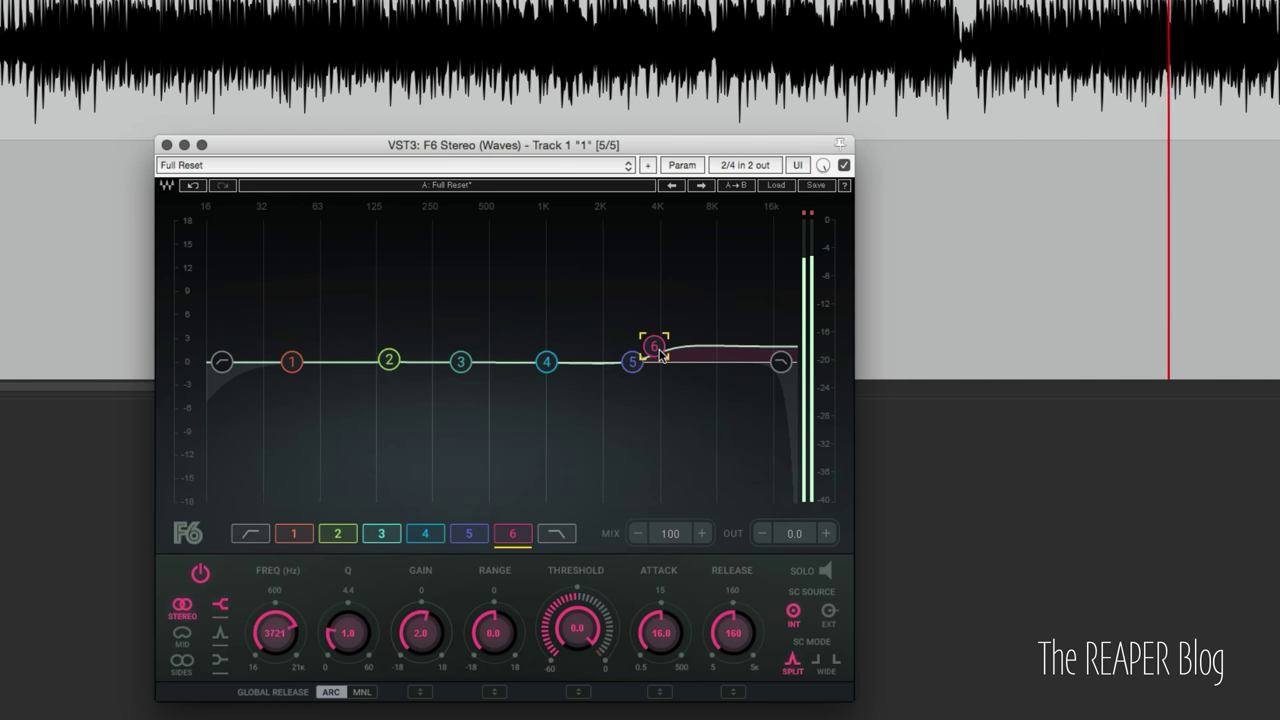
{"action": "left_click_drag", "start_coordinate": [660, 355], "coordinate": [722, 357]}
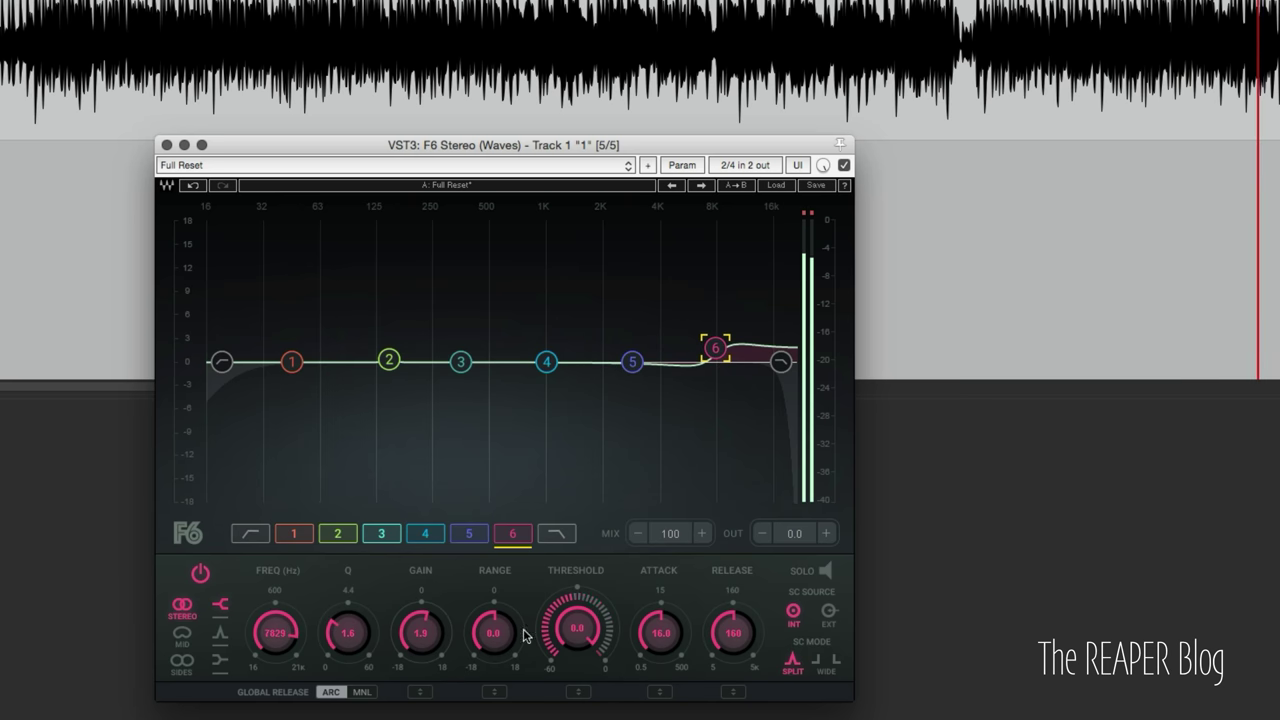
{"action": "left_click_drag", "start_coordinate": [347, 632], "coordinate": [347, 690]}
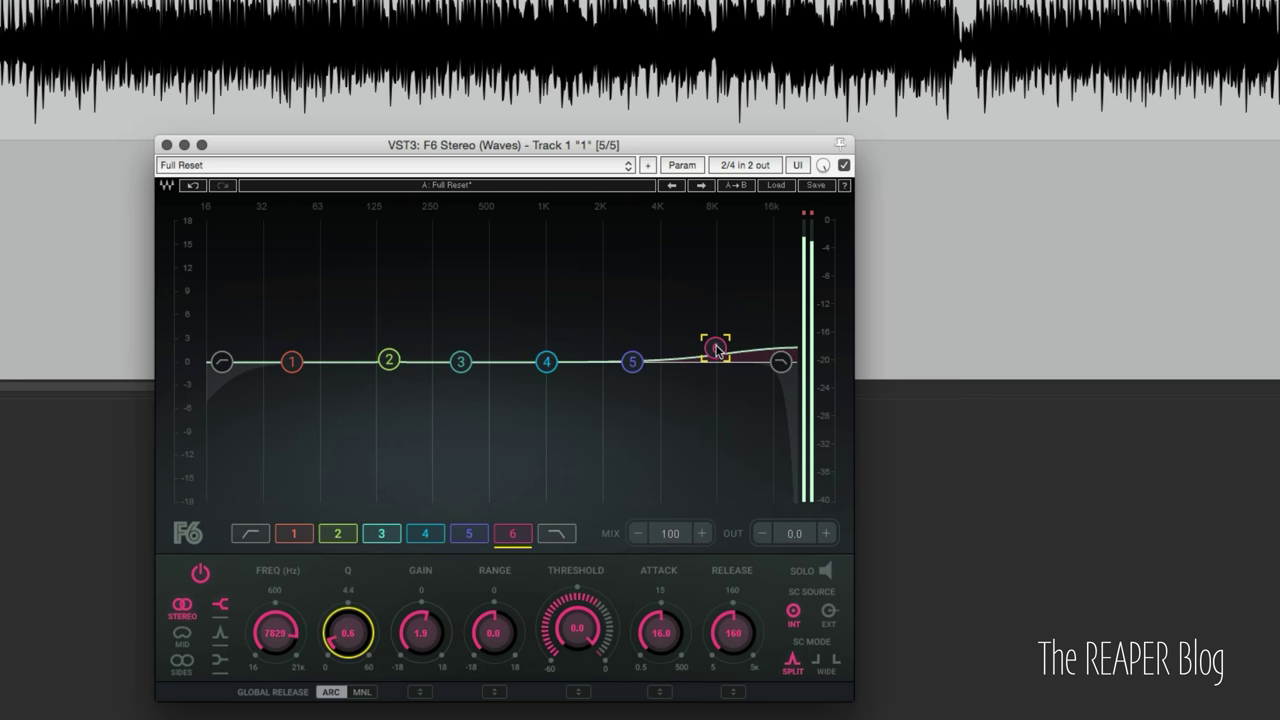
{"action": "left_click_drag", "start_coordinate": [716, 349], "coordinate": [686, 341]}
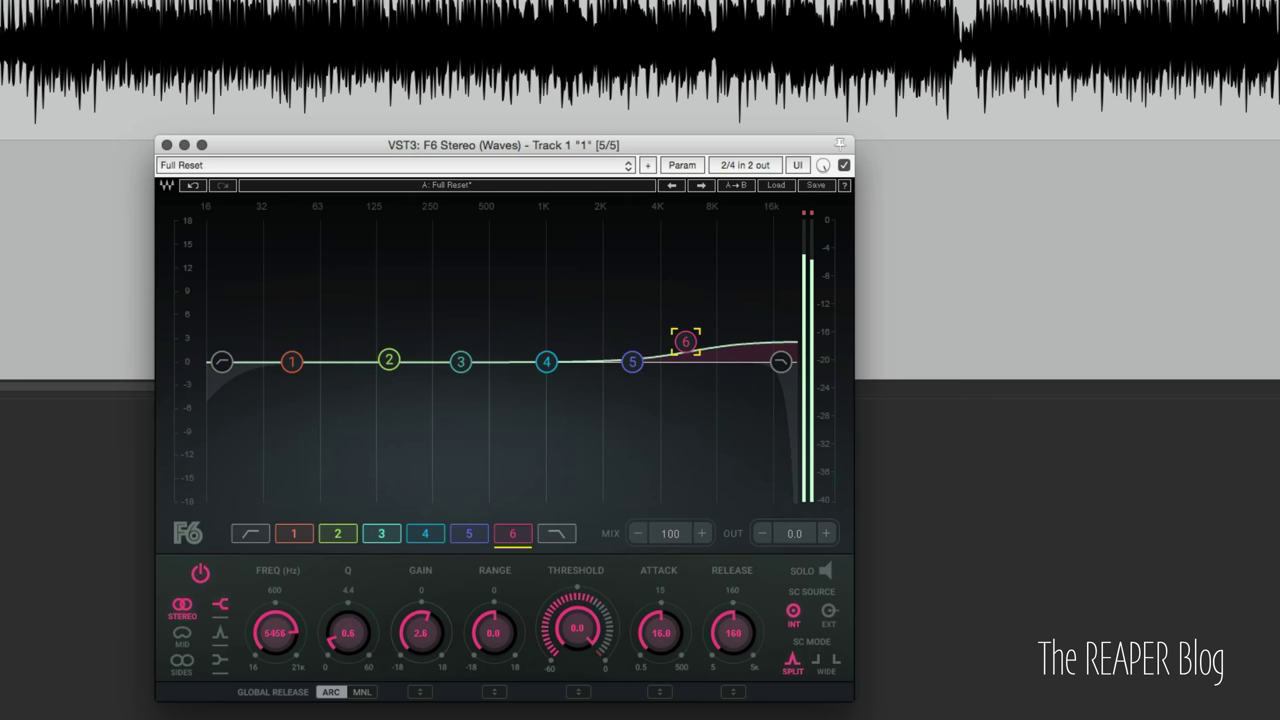
Boost band 1 by 3.4 dB at 77 Hz, Q 2.0, and set band 2 to 154 Hz, -0.3 dB, range -9.8, threshold -16.1, Q 5.3.
{"action": "left_click_drag", "start_coordinate": [303, 364], "coordinate": [352, 345]}
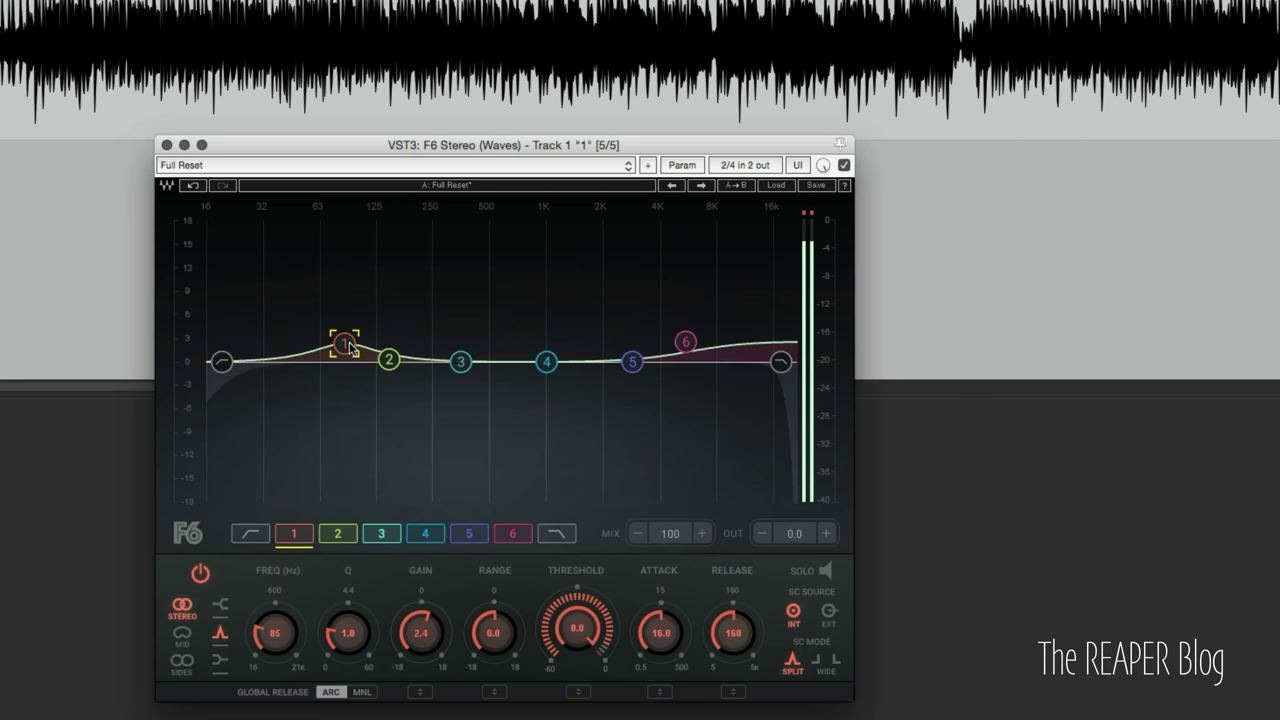
{"action": "mouse_move", "coordinate": [350, 348]}
{"action": "left_mouse_down"}
{"action": "mouse_move", "coordinate": [351, 320]}
{"action": "mouse_move", "coordinate": [354, 337]}
{"action": "mouse_move", "coordinate": [337, 334]}
{"action": "left_mouse_up"}
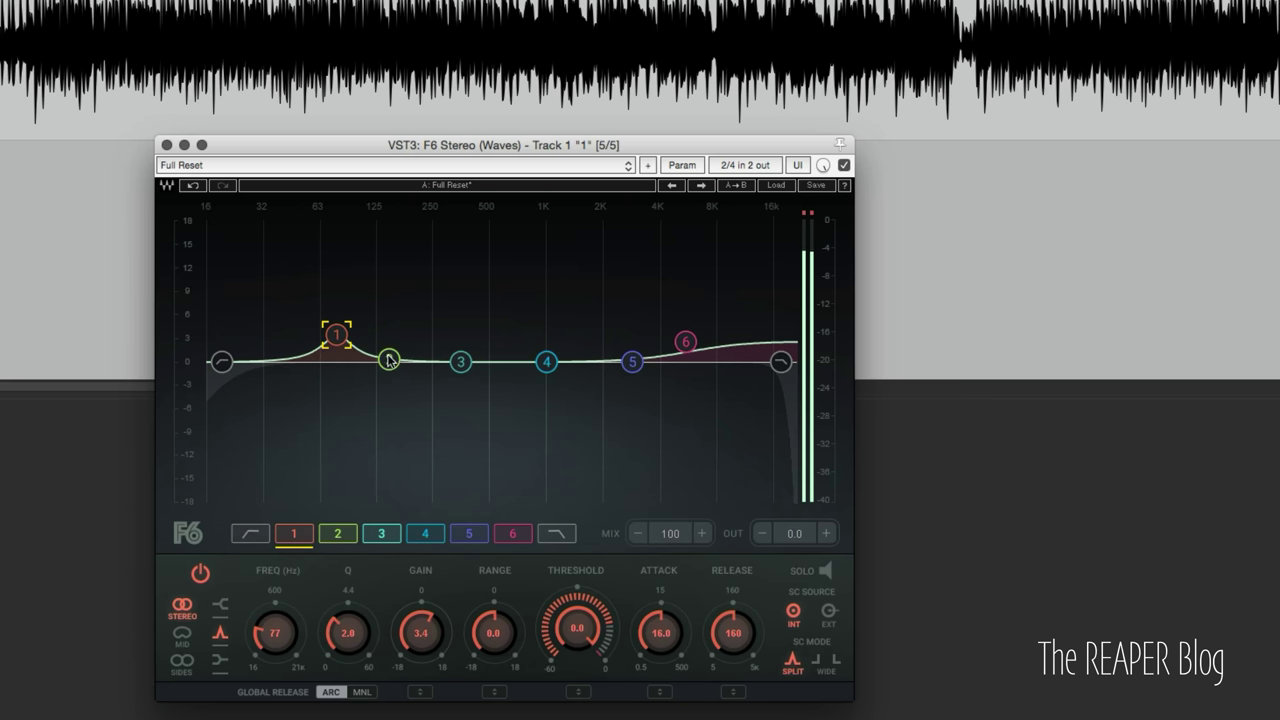
{"action": "left_click", "coordinate": [389, 360]}
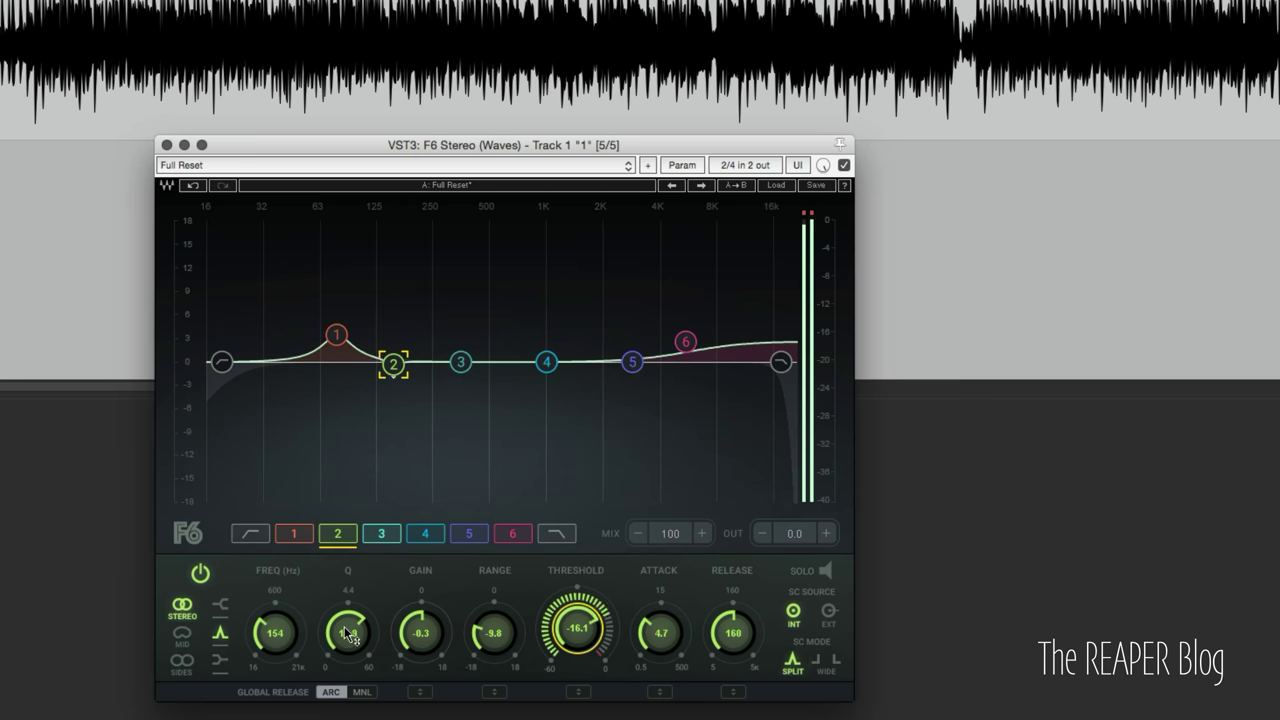
{"action": "left_click_drag", "start_coordinate": [349, 634], "coordinate": [349, 622]}
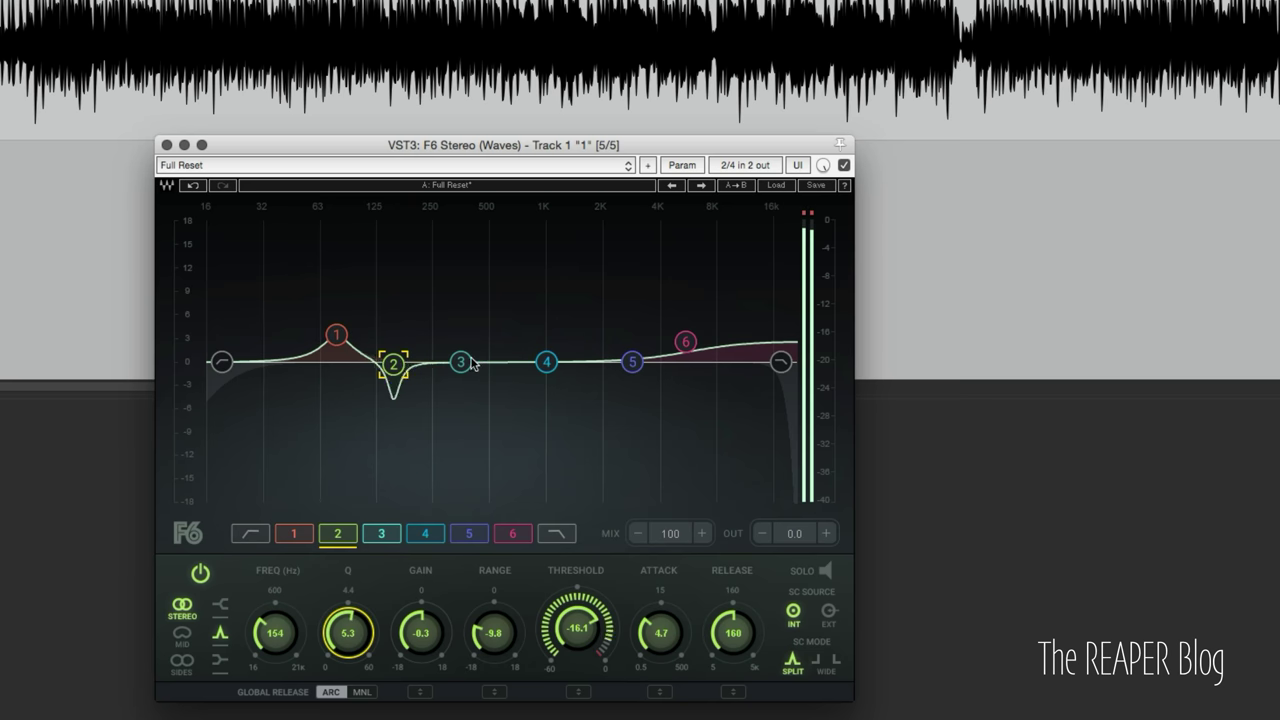
Set band 3 to Mid processing with a 2.2 dB boost at about 390 Hz, and switch band 2 to Mid processing.
{"action": "left_click_drag", "start_coordinate": [471, 362], "coordinate": [525, 350]}
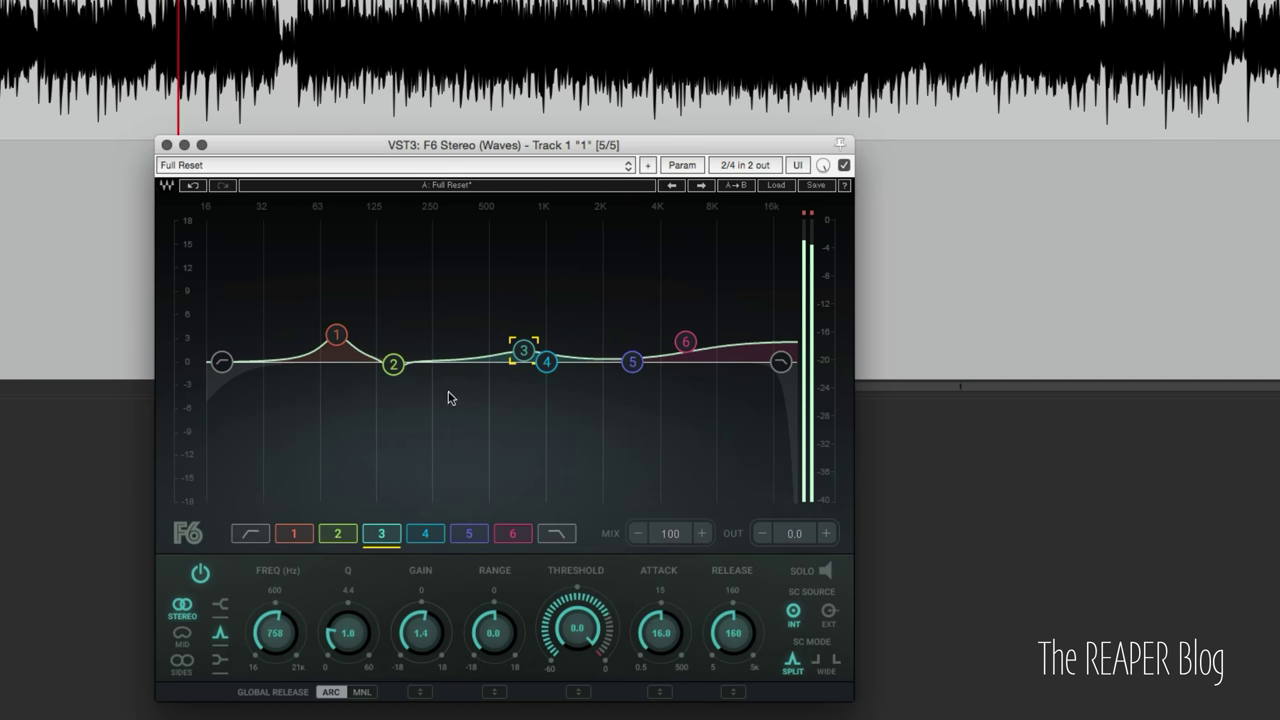
{"action": "left_click", "coordinate": [182, 632]}
{"action": "left_click_drag", "start_coordinate": [525, 350], "coordinate": [466, 347]}
{"action": "left_click", "coordinate": [393, 364]}
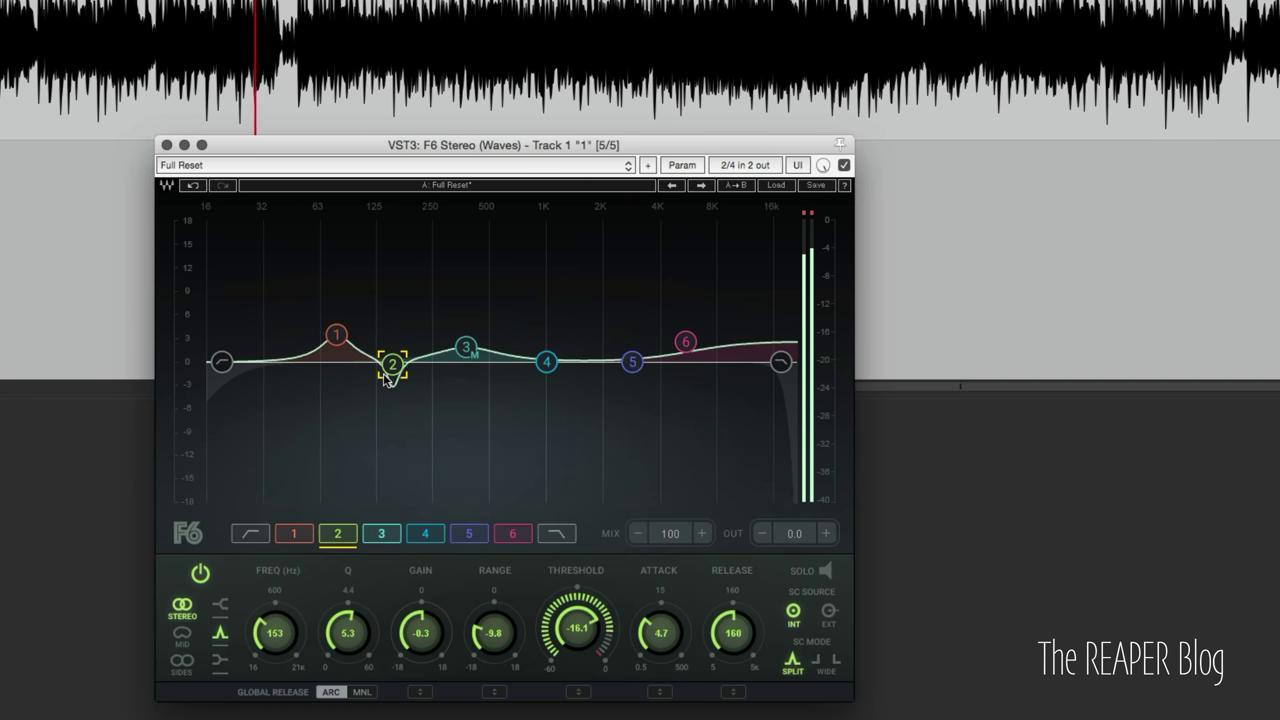
{"action": "left_click", "coordinate": [182, 634]}
{"action": "left_click", "coordinate": [467, 347]}
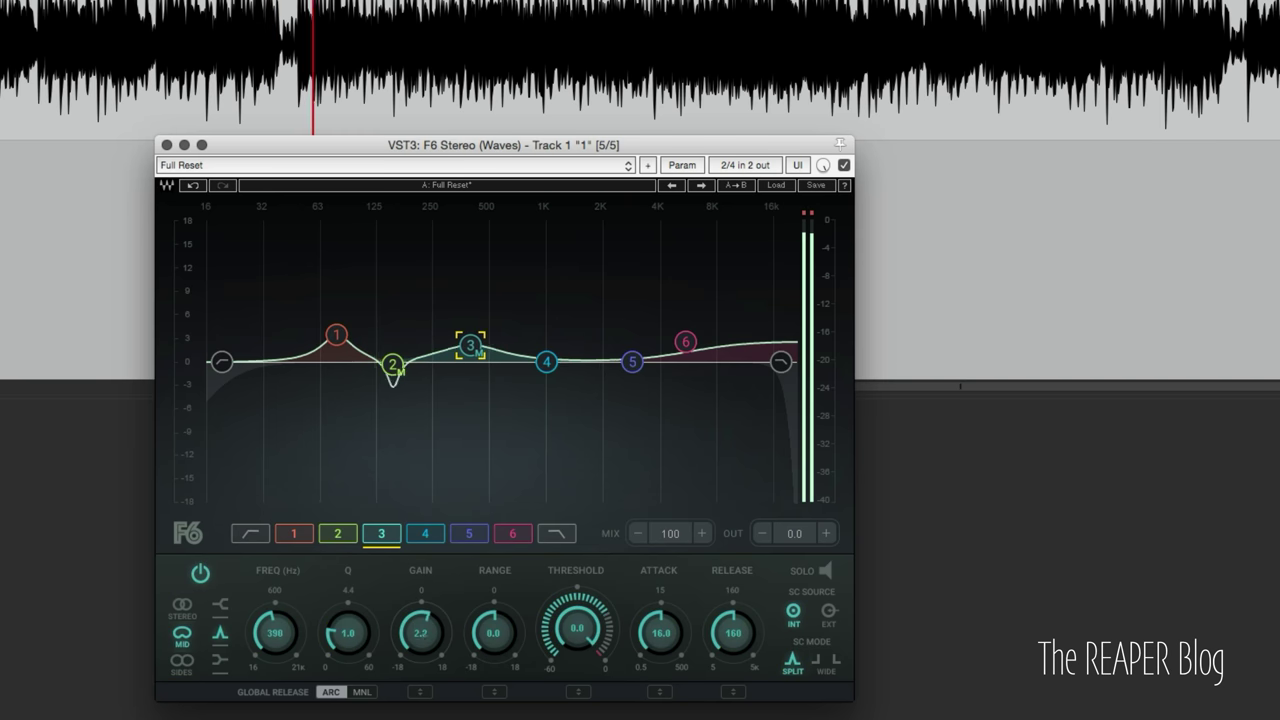
Boost band 4 by 2.6 dB at 658 Hz, and compare the sound with the plug-in bypassed and enabled.
{"action": "left_click_drag", "start_coordinate": [546, 361], "coordinate": [511, 341]}
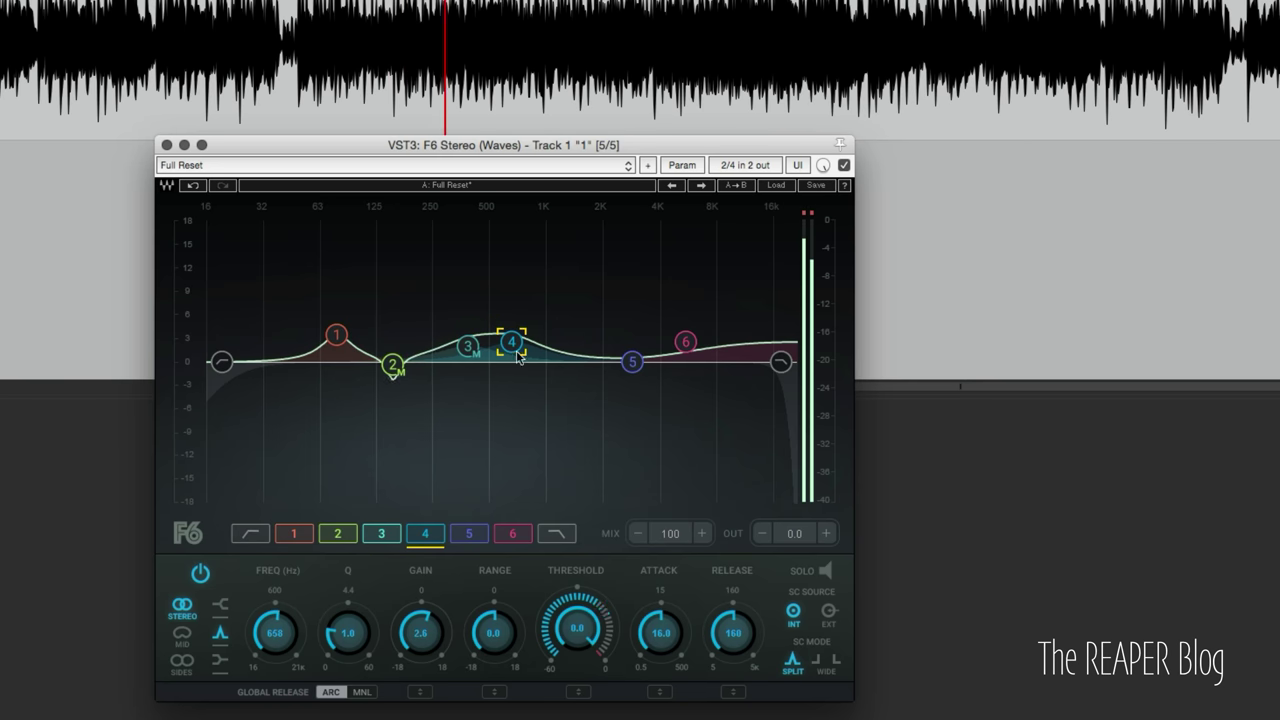
{"action": "left_click", "coordinate": [844, 165]}
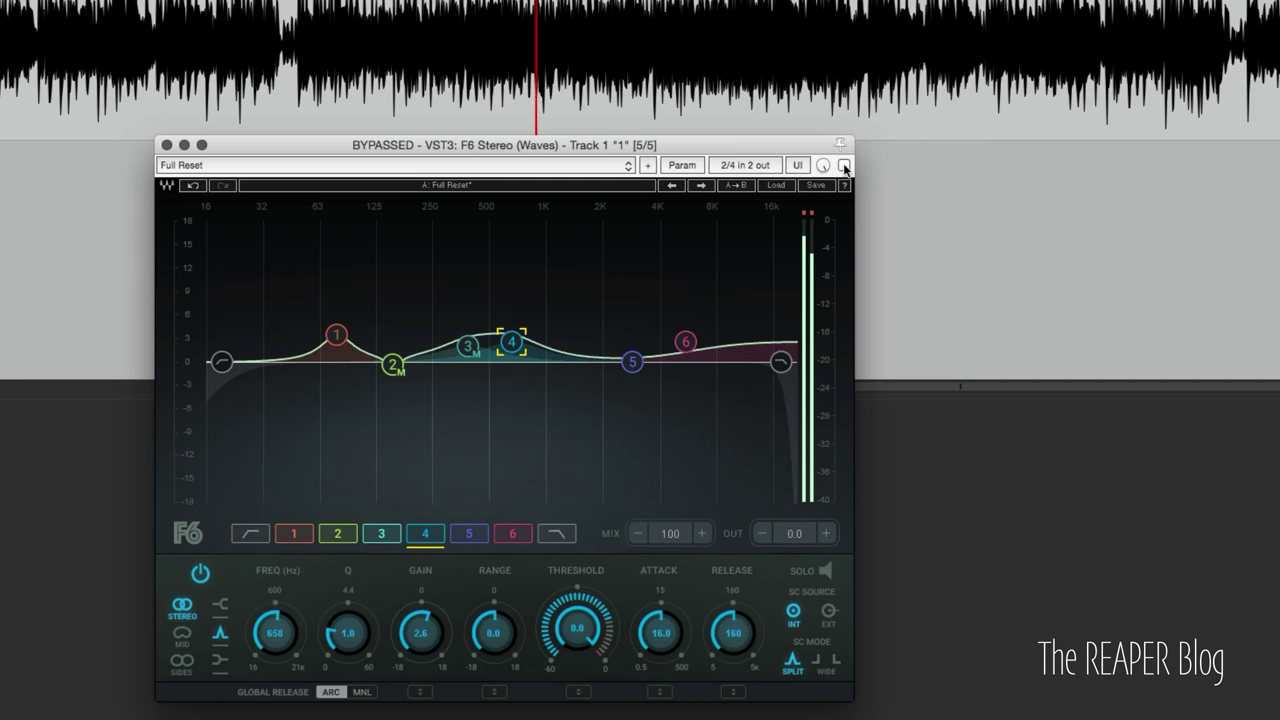
{"action": "left_click", "coordinate": [844, 165]}
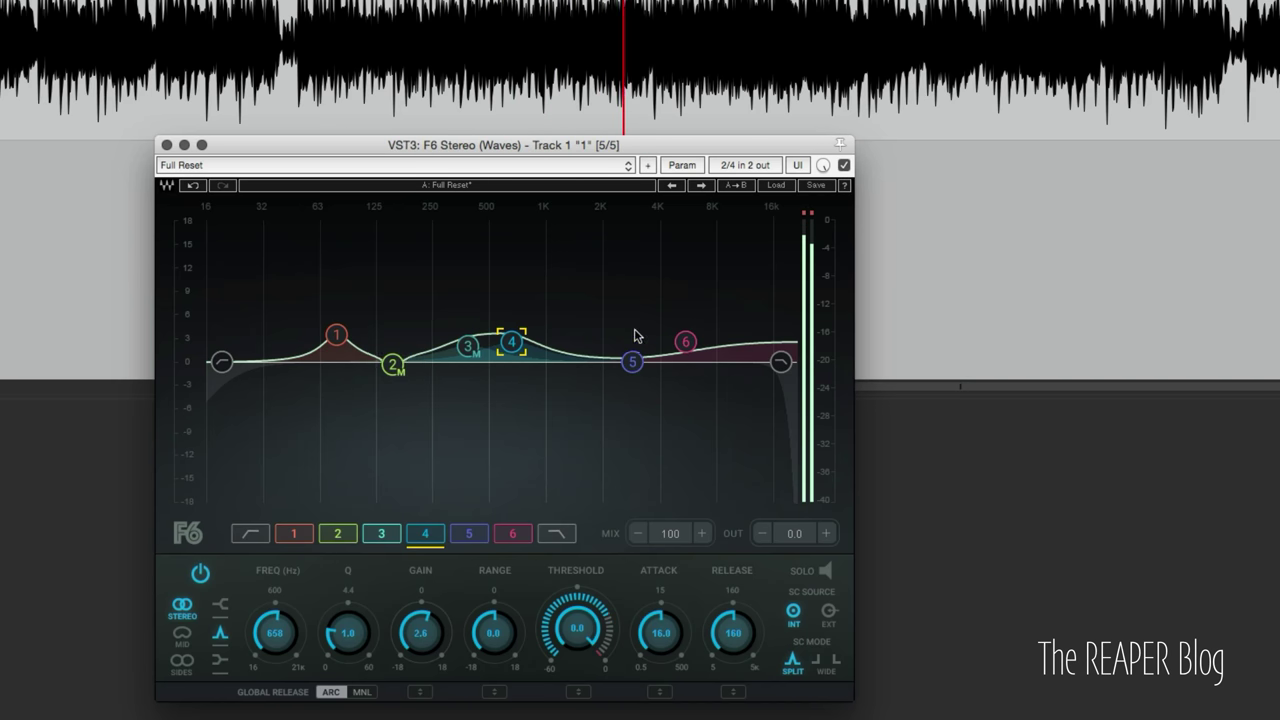
Cut band 5 by 5.0 dB at 6825 Hz with Q 5.2 while listening, and stop playback.
{"action": "left_click", "coordinate": [632, 362]}
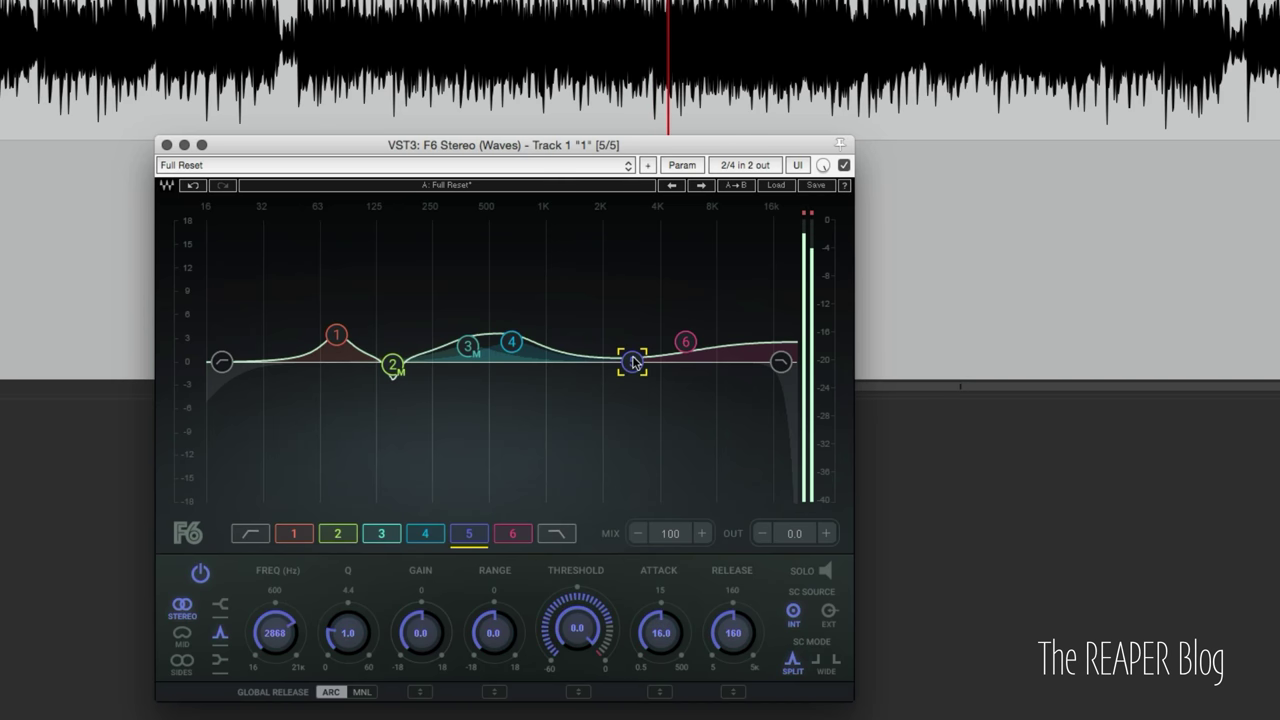
{"action": "left_click_drag", "start_coordinate": [632, 362], "coordinate": [717, 362]}
{"action": "left_click_drag", "start_coordinate": [689, 363], "coordinate": [631, 362]}
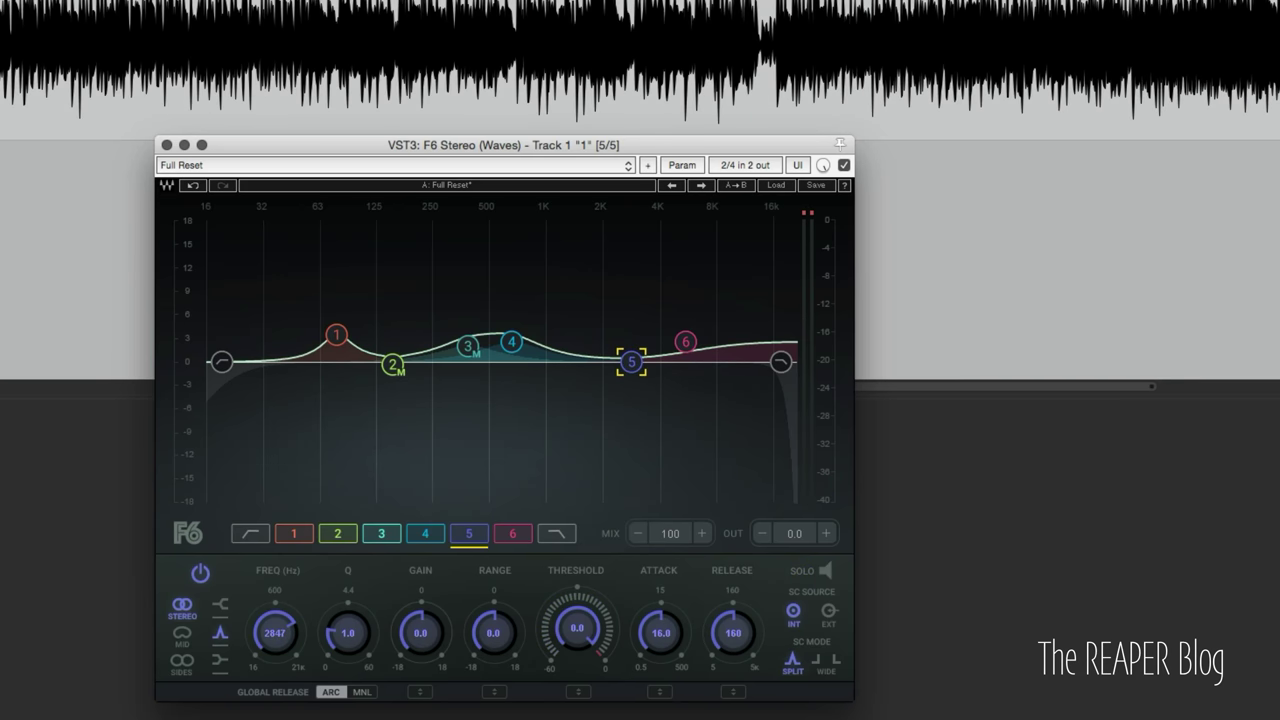
{"action": "left_click_drag", "start_coordinate": [631, 362], "coordinate": [703, 401]}
{"action": "scroll", "coordinate": [703, 389], "scroll_direction": "up", "scroll_amount": 3}
{"action": "scroll", "coordinate": [703, 389], "scroll_direction": "up", "scroll_amount": 4}
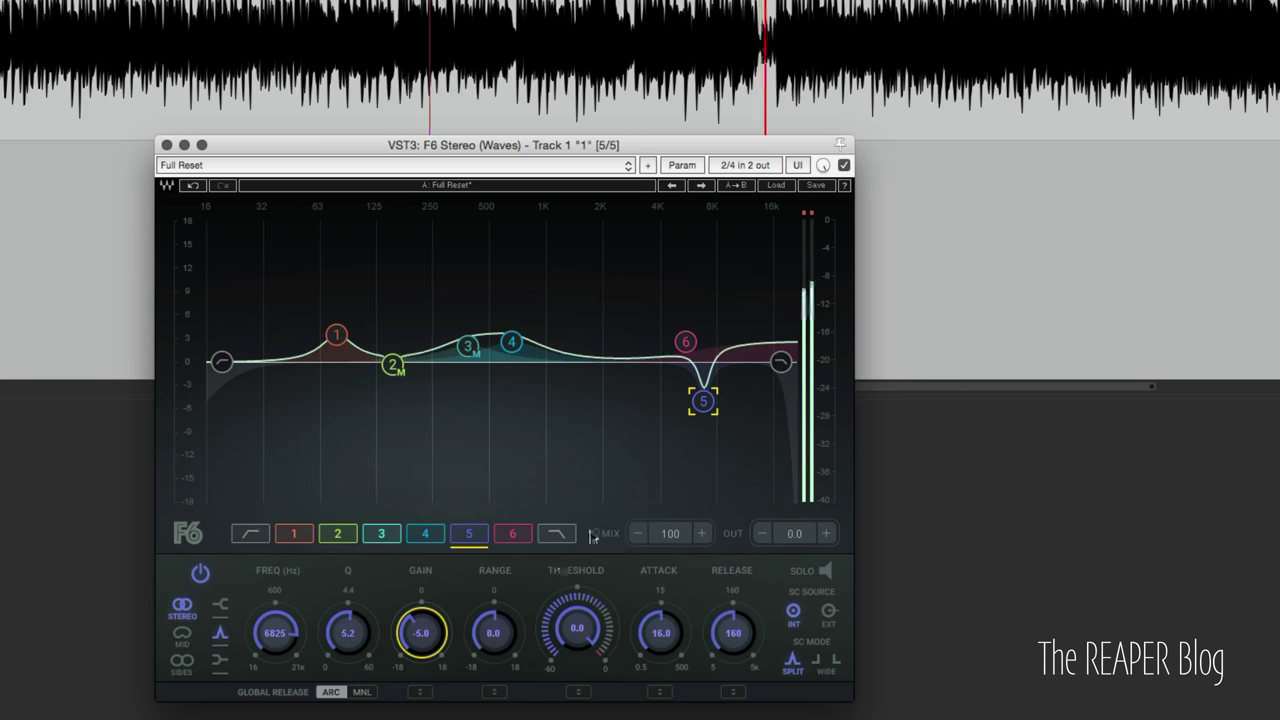
{"action": "key", "text": "space"}
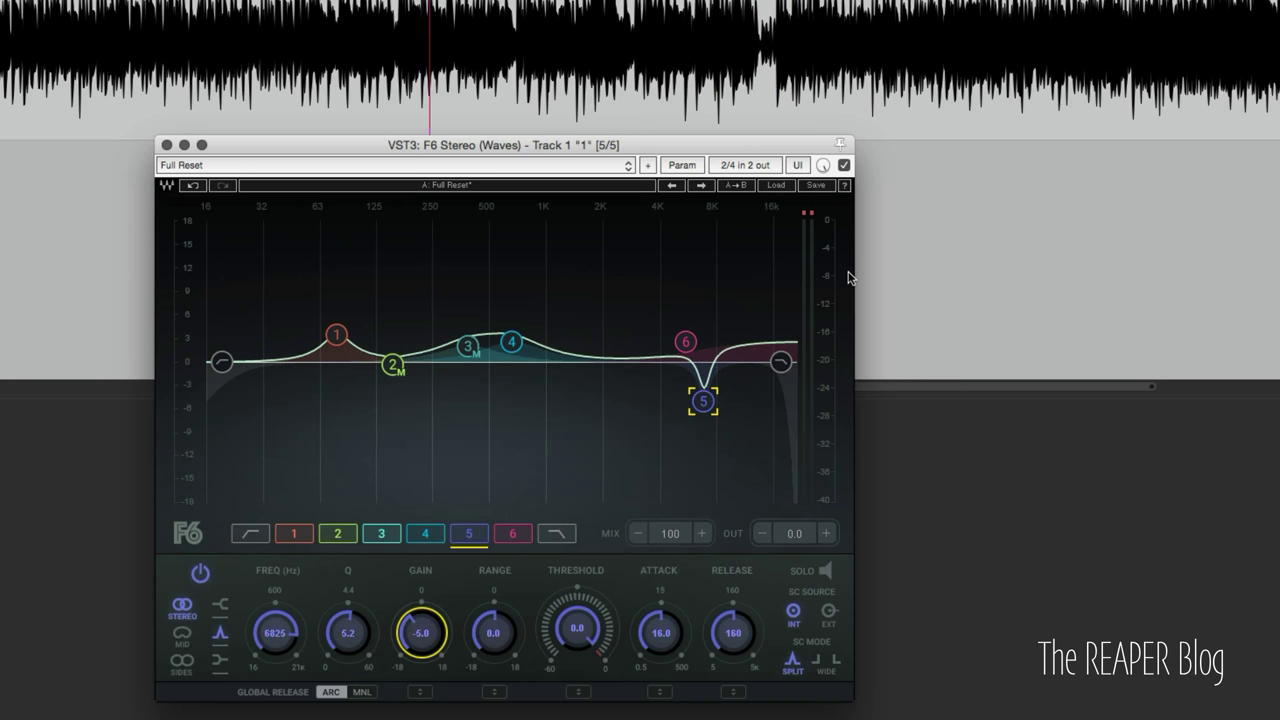
Raise band 4 to a 5.6 dB boost and move it to about 853 Hz.
{"action": "left_click", "coordinate": [512, 343]}
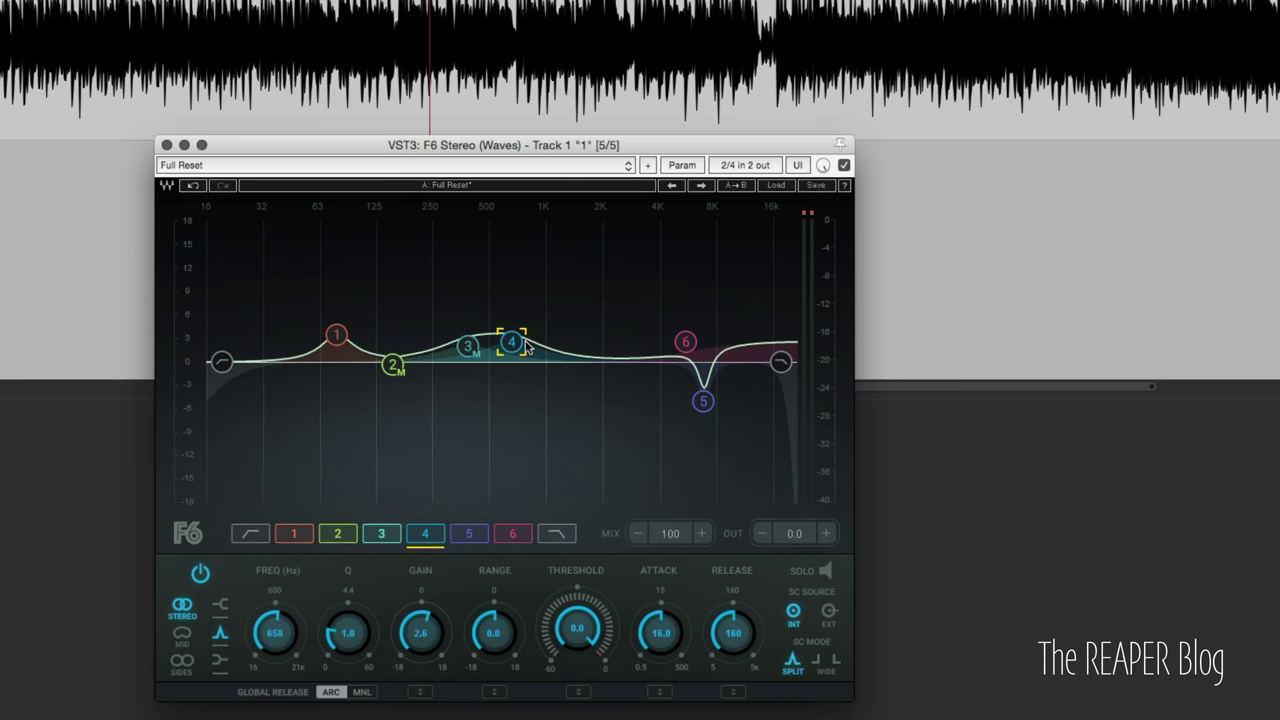
{"action": "mouse_move", "coordinate": [512, 343]}
{"action": "left_mouse_down"}
{"action": "mouse_move", "coordinate": [511, 295]}
{"action": "mouse_move", "coordinate": [511, 405]}
{"action": "mouse_move", "coordinate": [511, 320]}
{"action": "left_mouse_up"}
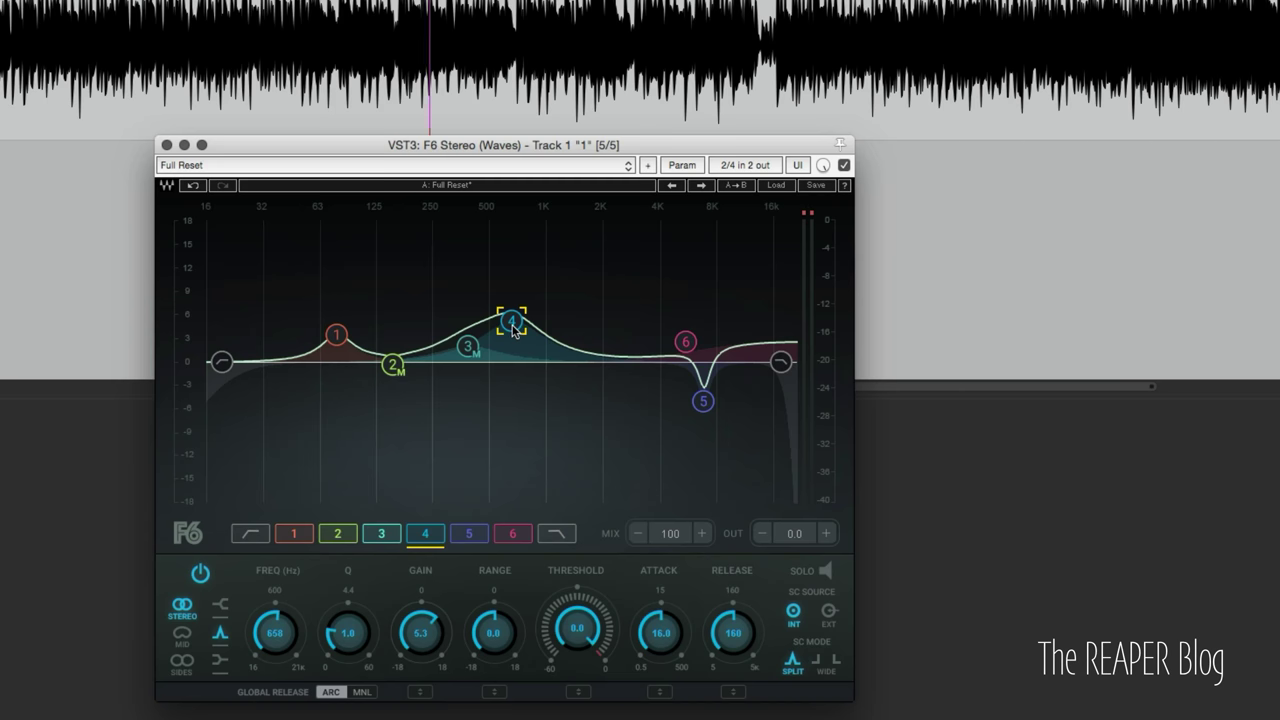
{"action": "mouse_move", "coordinate": [513, 330]}
{"action": "left_mouse_down"}
{"action": "mouse_move", "coordinate": [529, 322]}
{"action": "mouse_move", "coordinate": [410, 325]}
{"action": "mouse_move", "coordinate": [523, 322]}
{"action": "mouse_move", "coordinate": [489, 350]}
{"action": "mouse_move", "coordinate": [520, 321]}
{"action": "left_mouse_up"}
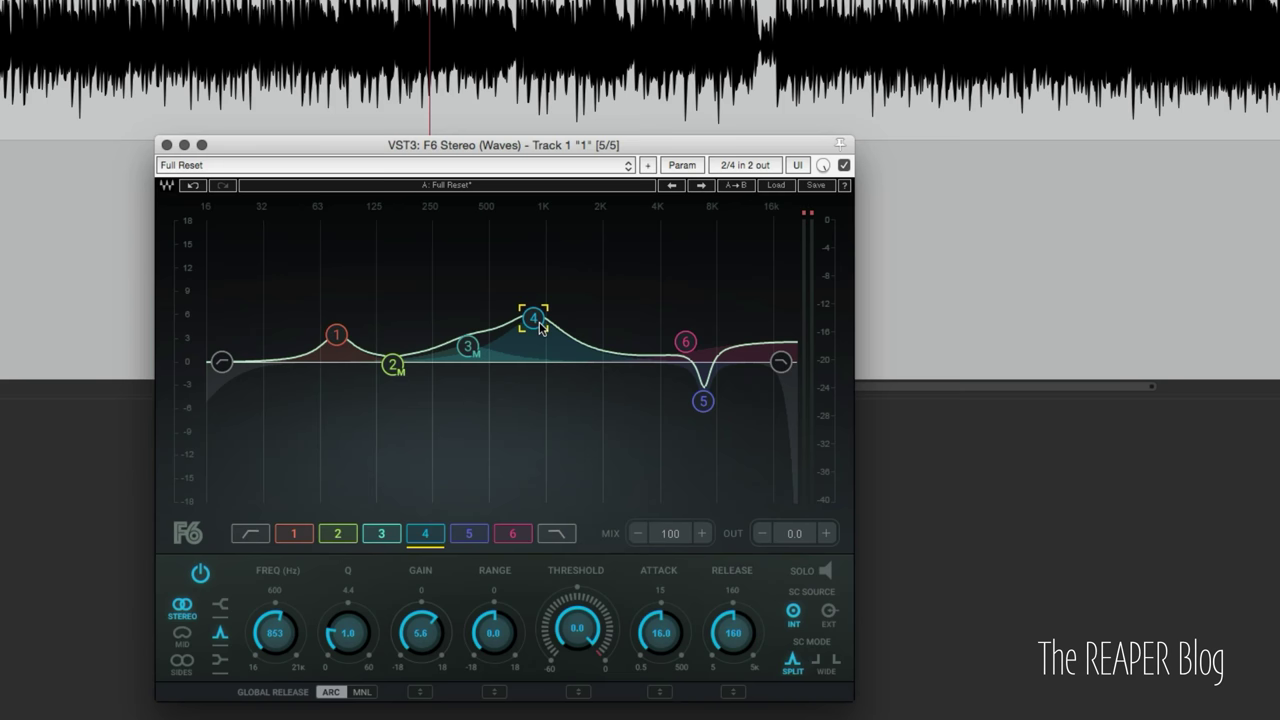
Boost F6 band 4 by 8.3 dB at about 1015 Hz, and raise ReaEQ band 5 to 3.4 dB at 1998 Hz.
{"action": "left_click_drag", "start_coordinate": [540, 327], "coordinate": [547, 322]}
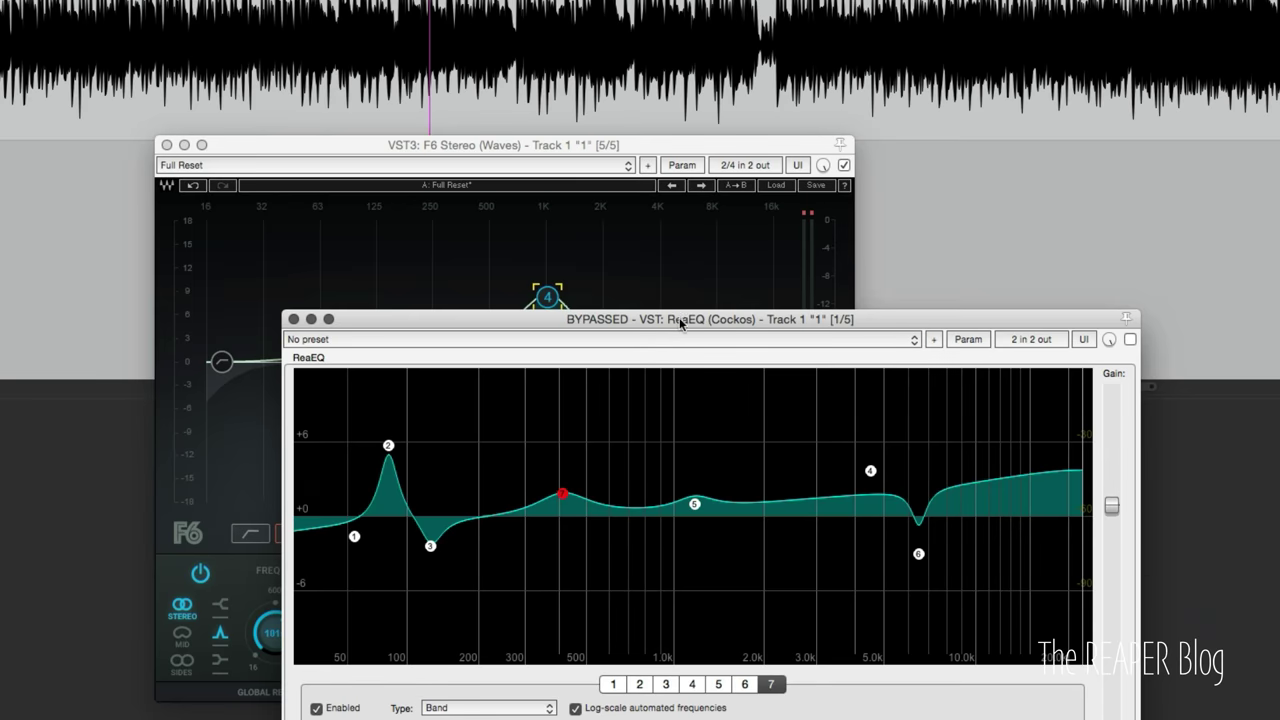
{"action": "left_click_drag", "start_coordinate": [681, 322], "coordinate": [896, 219]}
{"action": "left_click_drag", "start_coordinate": [904, 403], "coordinate": [979, 371]}
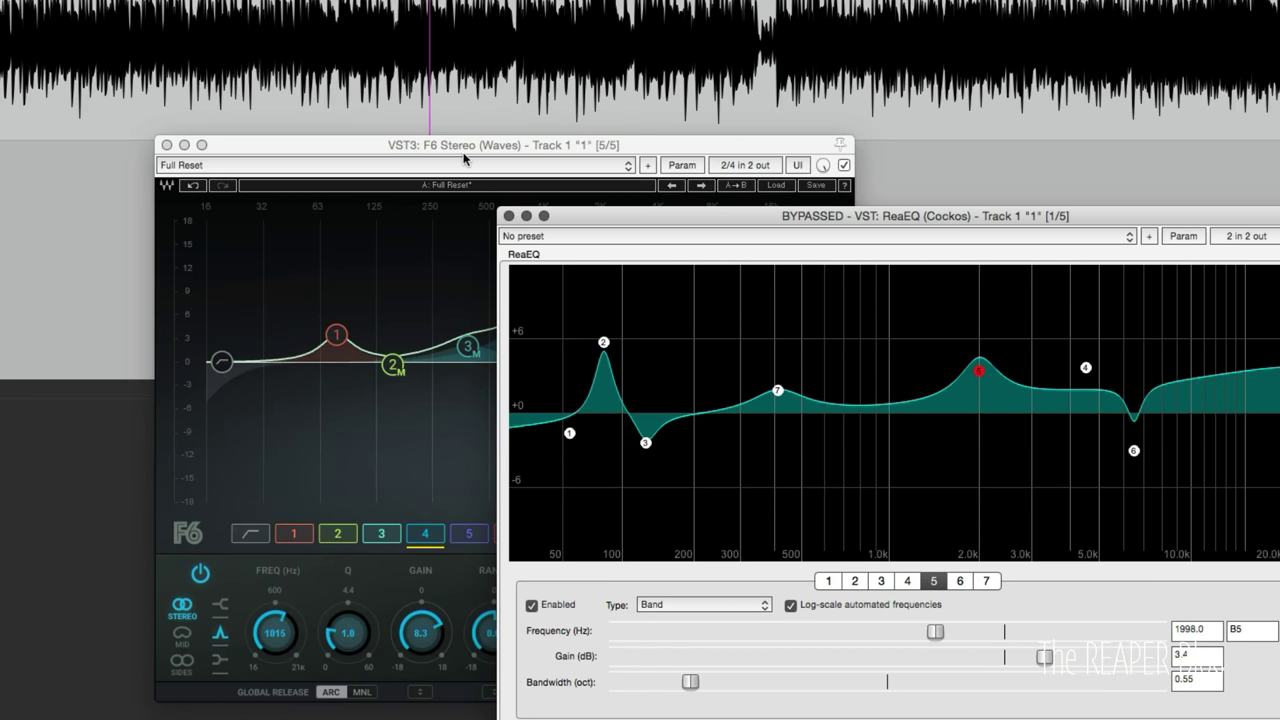
Set F6 band 4 to a 7.4 dB boost and sweep its frequency up to about 1159 Hz and back down.
{"action": "left_click", "coordinate": [468, 150]}
{"action": "left_click_drag", "start_coordinate": [547, 297], "coordinate": [583, 303]}
{"action": "left_click_drag", "start_coordinate": [497, 304], "coordinate": [590, 304]}
{"action": "left_click_drag", "start_coordinate": [276, 628], "coordinate": [277, 641]}
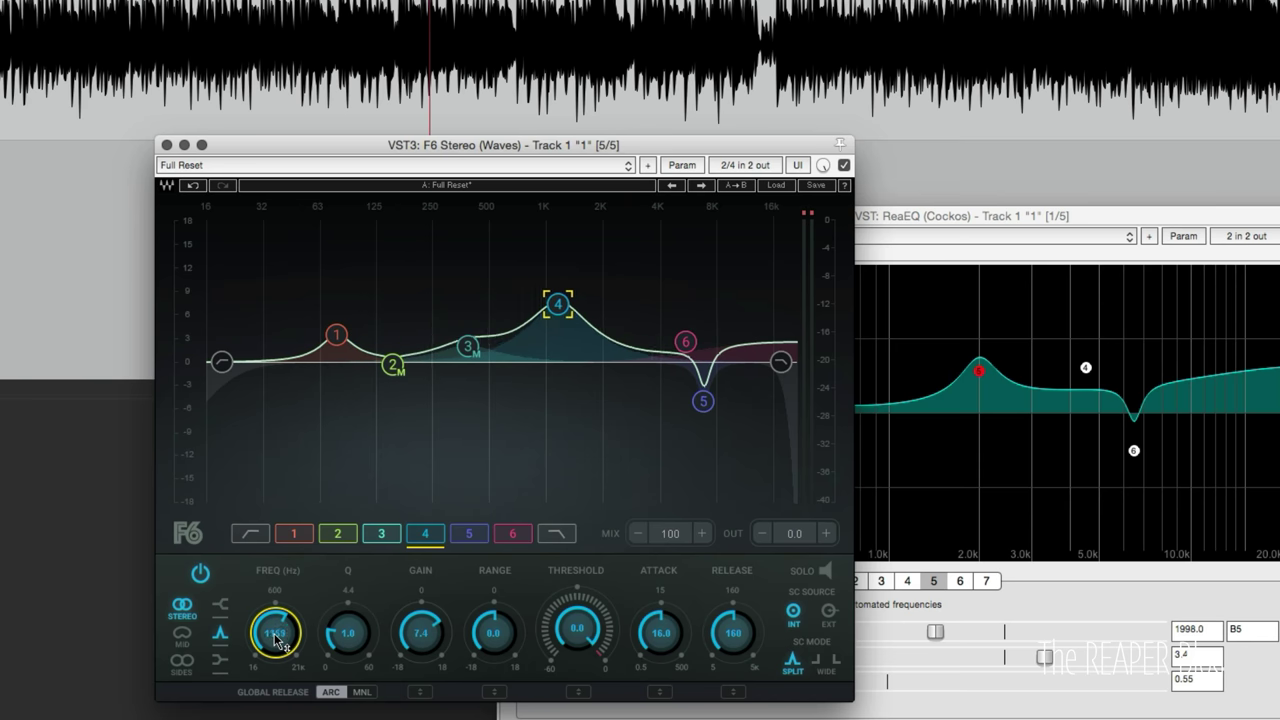
{"action": "left_click_drag", "start_coordinate": [276, 640], "coordinate": [270, 636]}
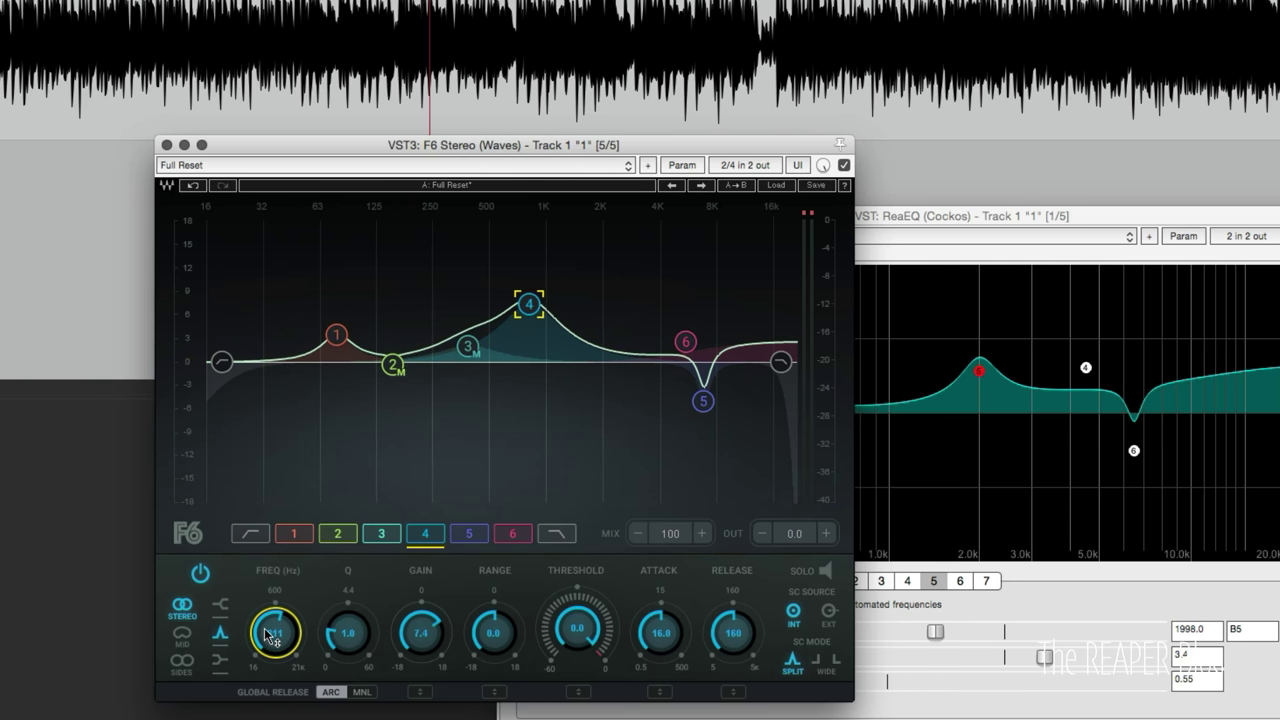
Set F6 band 3 to 499 Hz and compare its low-shelf, high-shelf and bell shapes, ending on the bell.
{"action": "left_click_drag", "start_coordinate": [268, 636], "coordinate": [289, 637]}
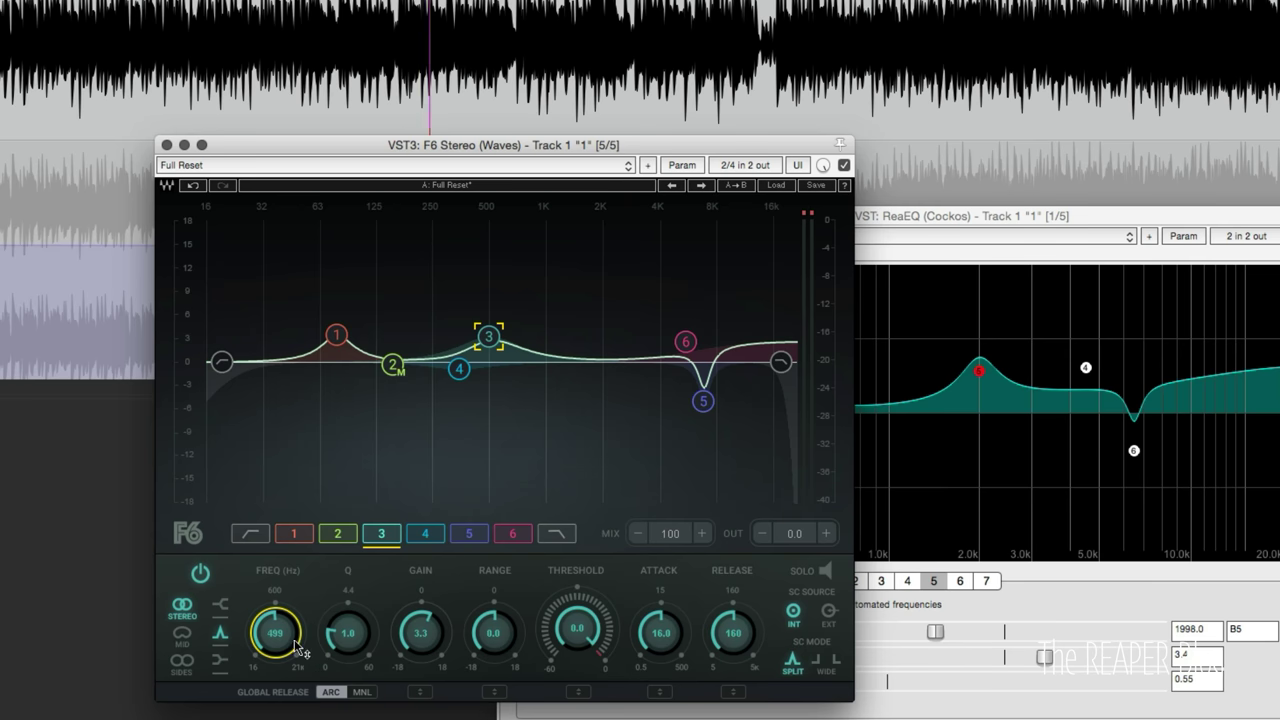
{"action": "left_click", "coordinate": [221, 662]}
{"action": "left_click", "coordinate": [222, 606]}
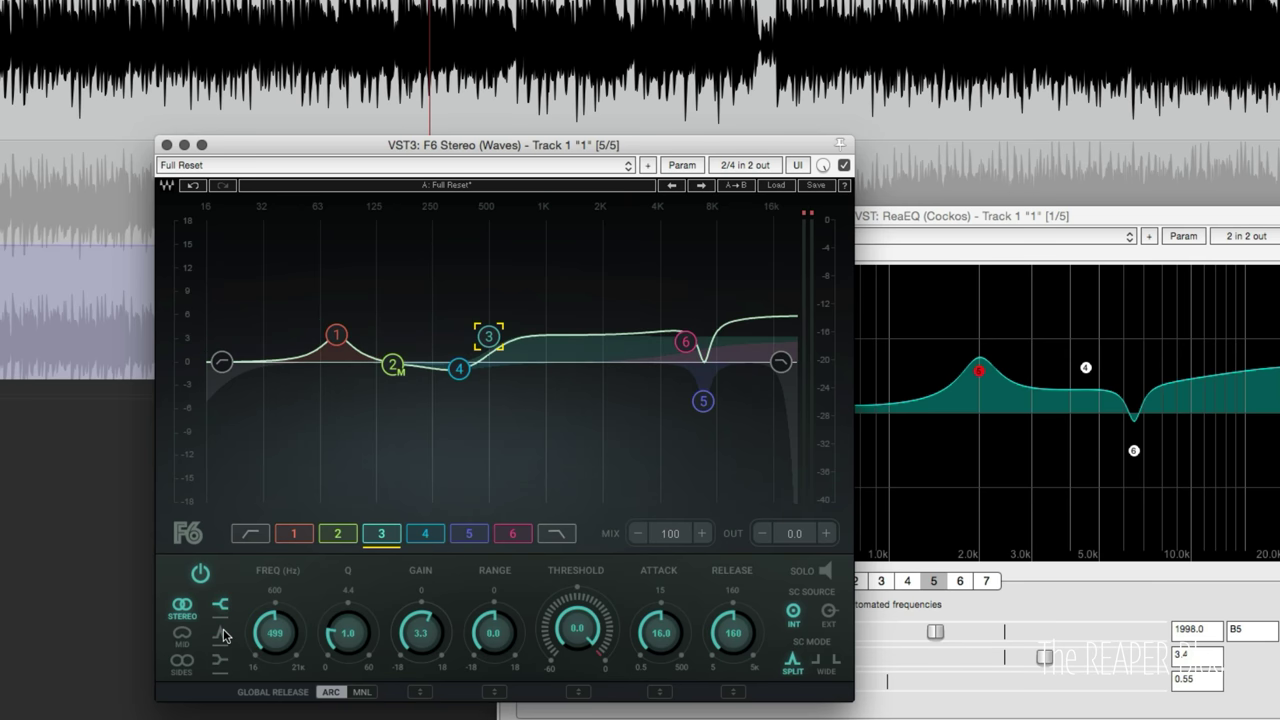
{"action": "left_click", "coordinate": [224, 635]}
{"action": "left_click", "coordinate": [221, 662]}
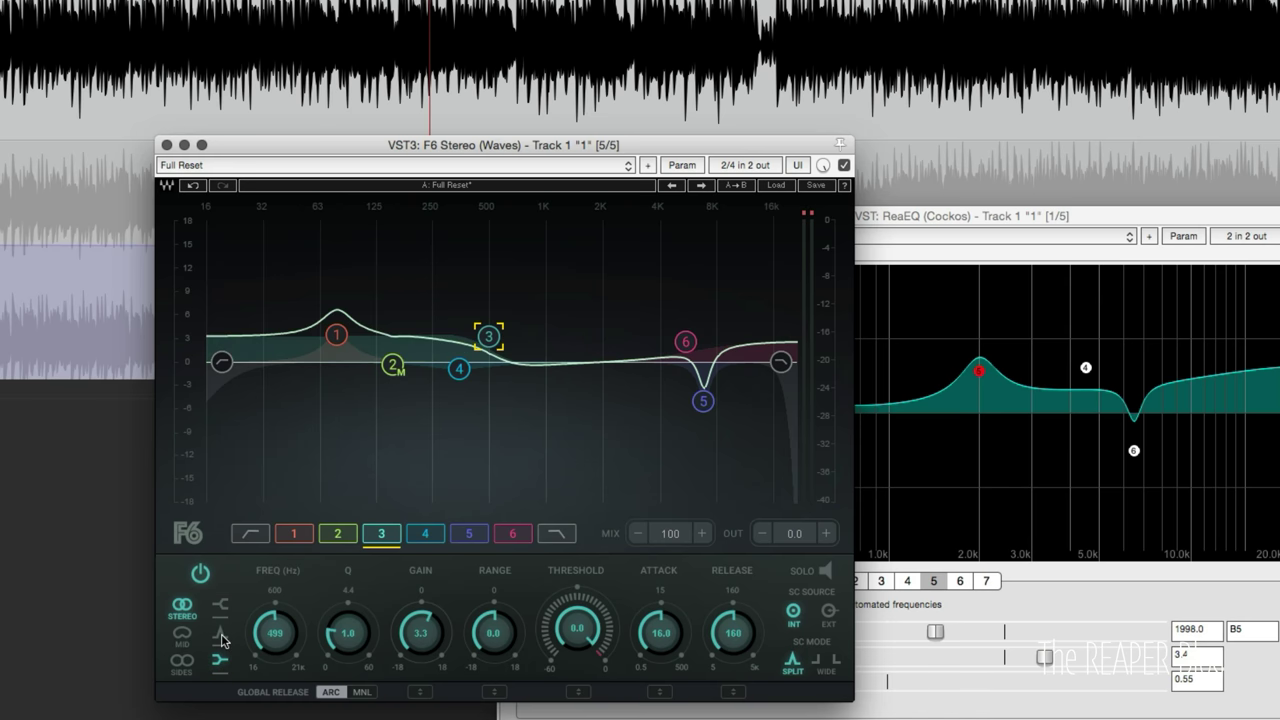
{"action": "left_click", "coordinate": [224, 638]}
{"action": "left_click", "coordinate": [220, 668]}
{"action": "left_click", "coordinate": [221, 634]}
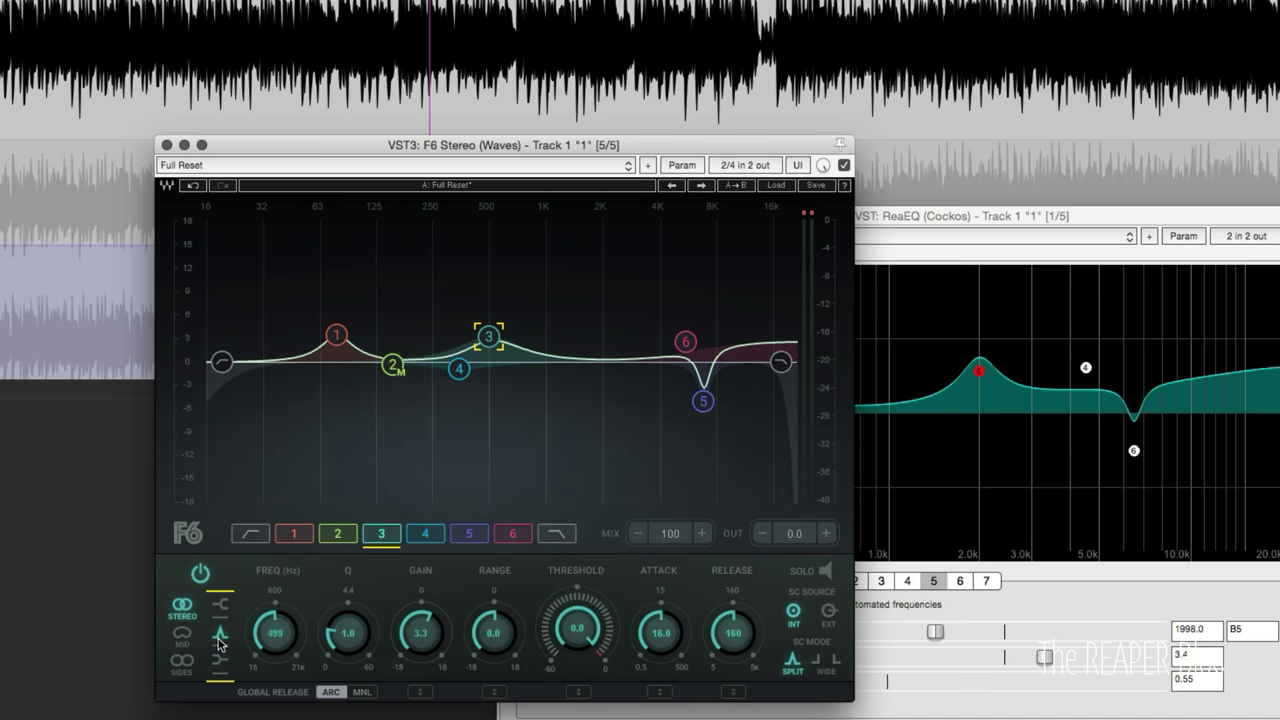
Try band 3's external sidechain source and Wide sidechain mode, then restore the internal source and Split mode.
{"action": "left_click_drag", "start_coordinate": [562, 640], "coordinate": [562, 610]}
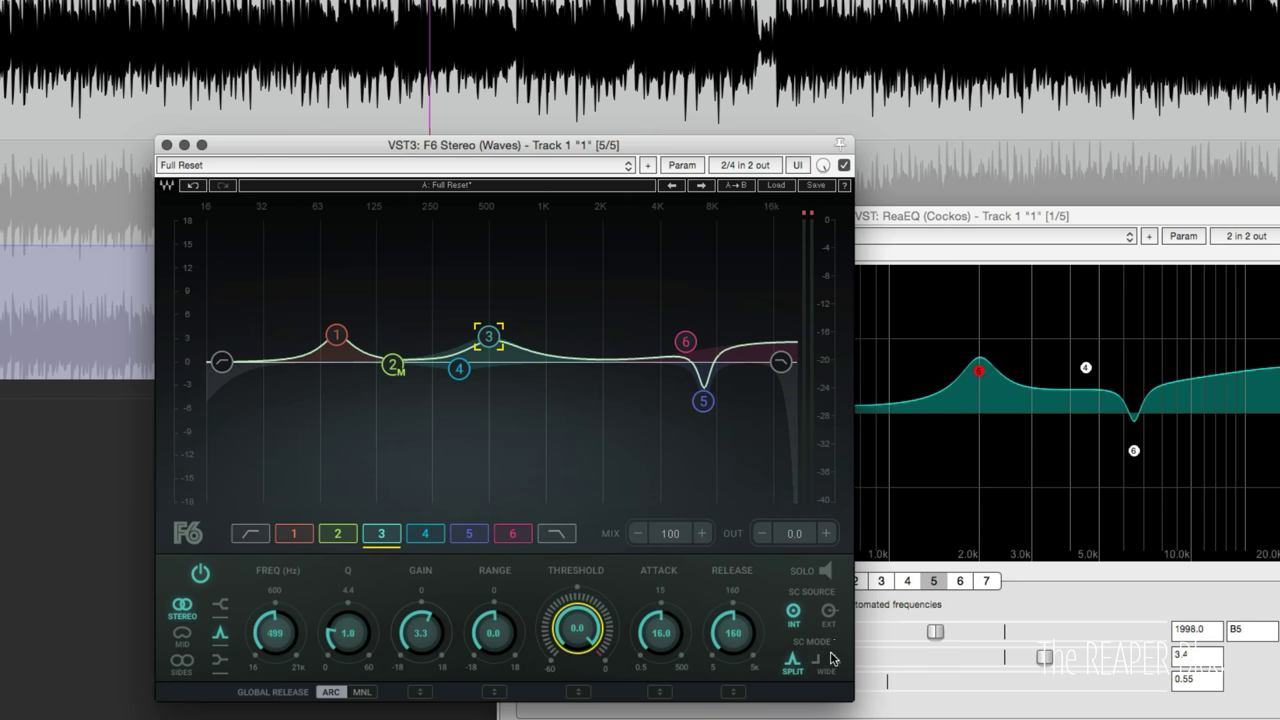
{"action": "left_click", "coordinate": [829, 611]}
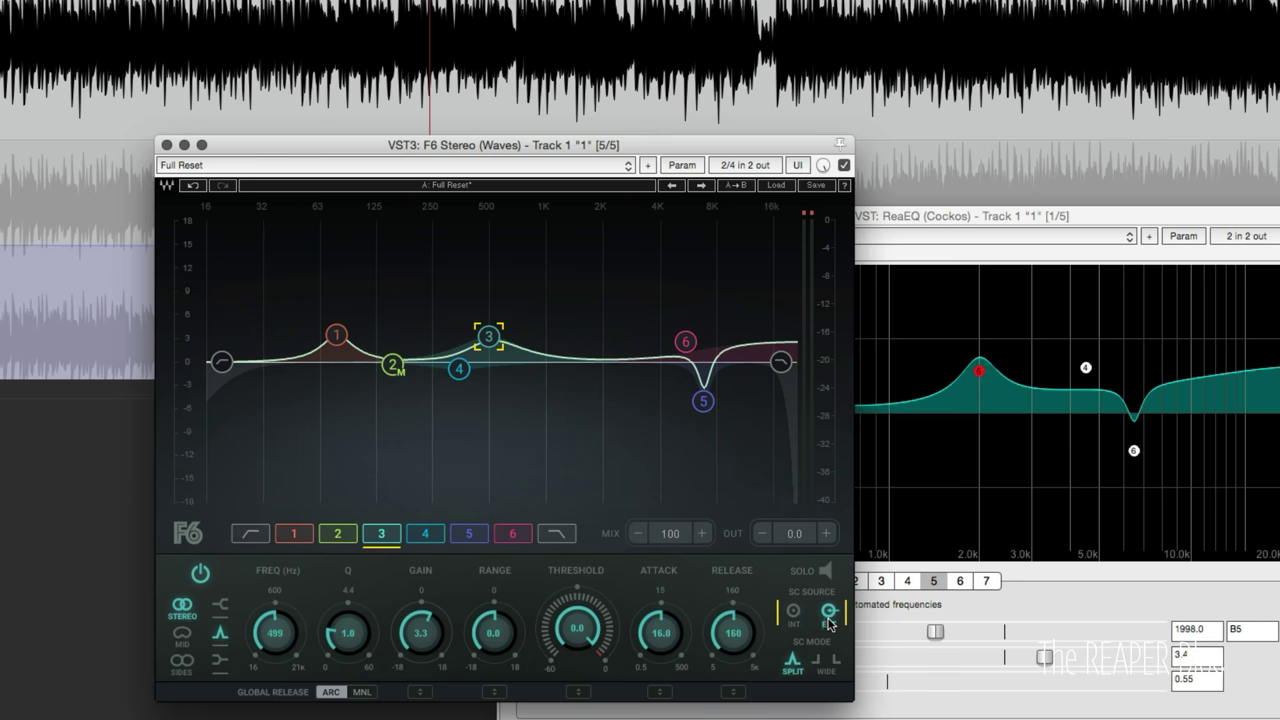
{"action": "left_click", "coordinate": [425, 533]}
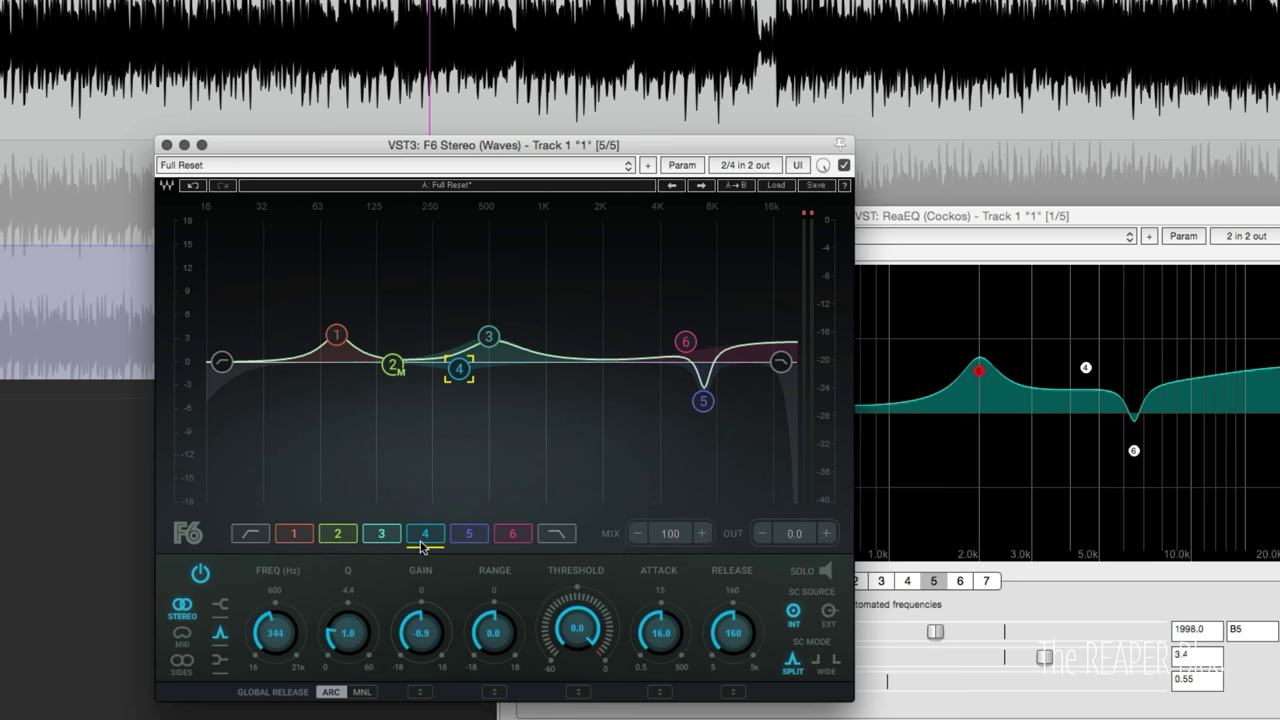
{"action": "left_click", "coordinate": [381, 533]}
{"action": "left_click", "coordinate": [793, 611]}
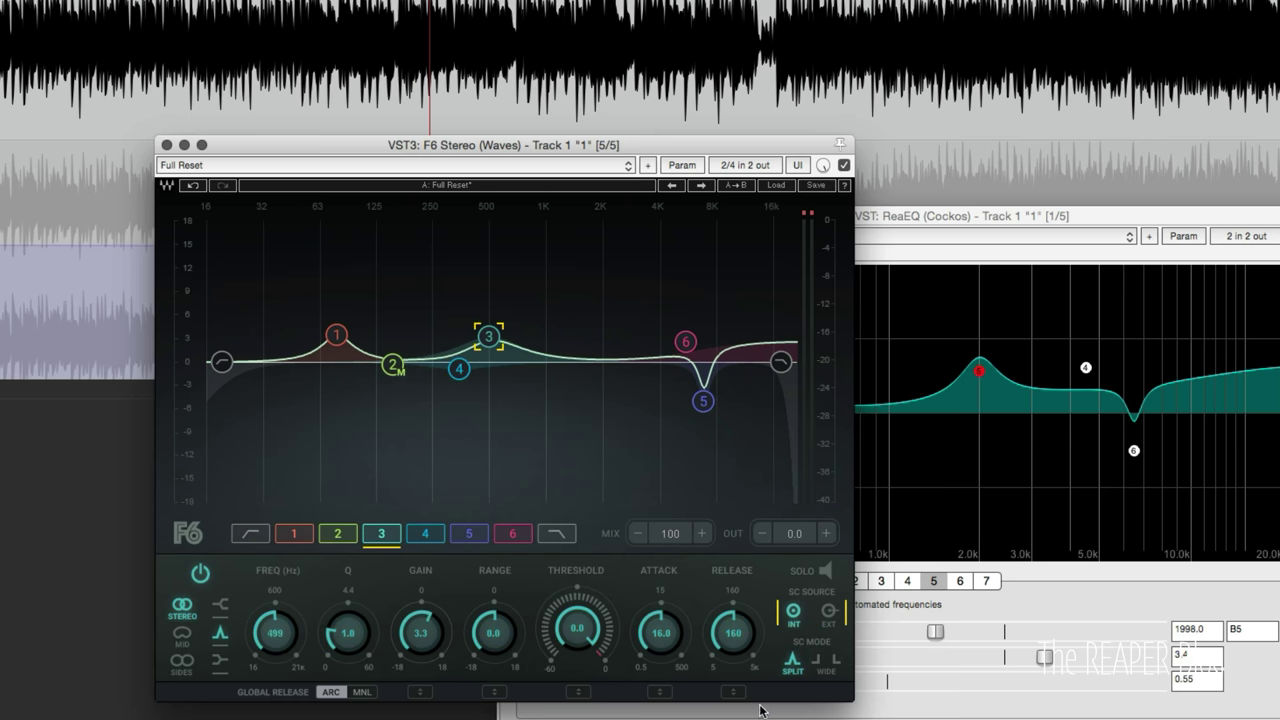
{"action": "left_click", "coordinate": [826, 662]}
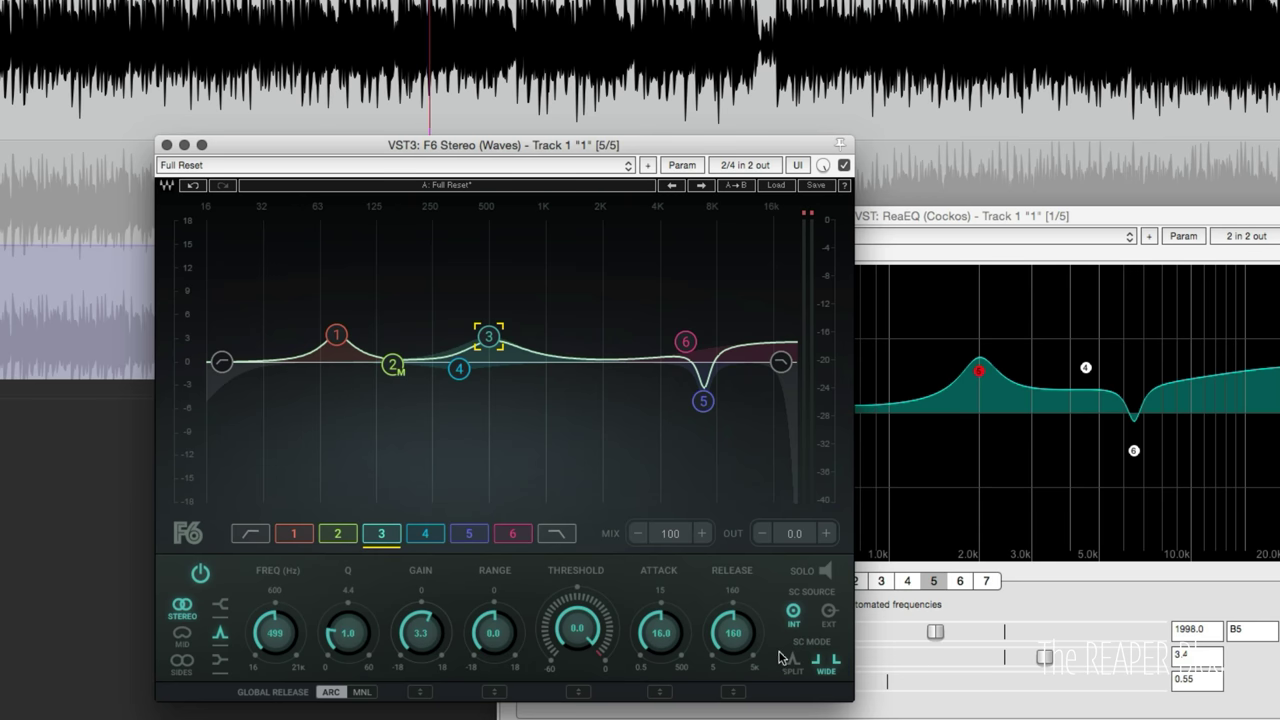
{"action": "left_click", "coordinate": [792, 660]}
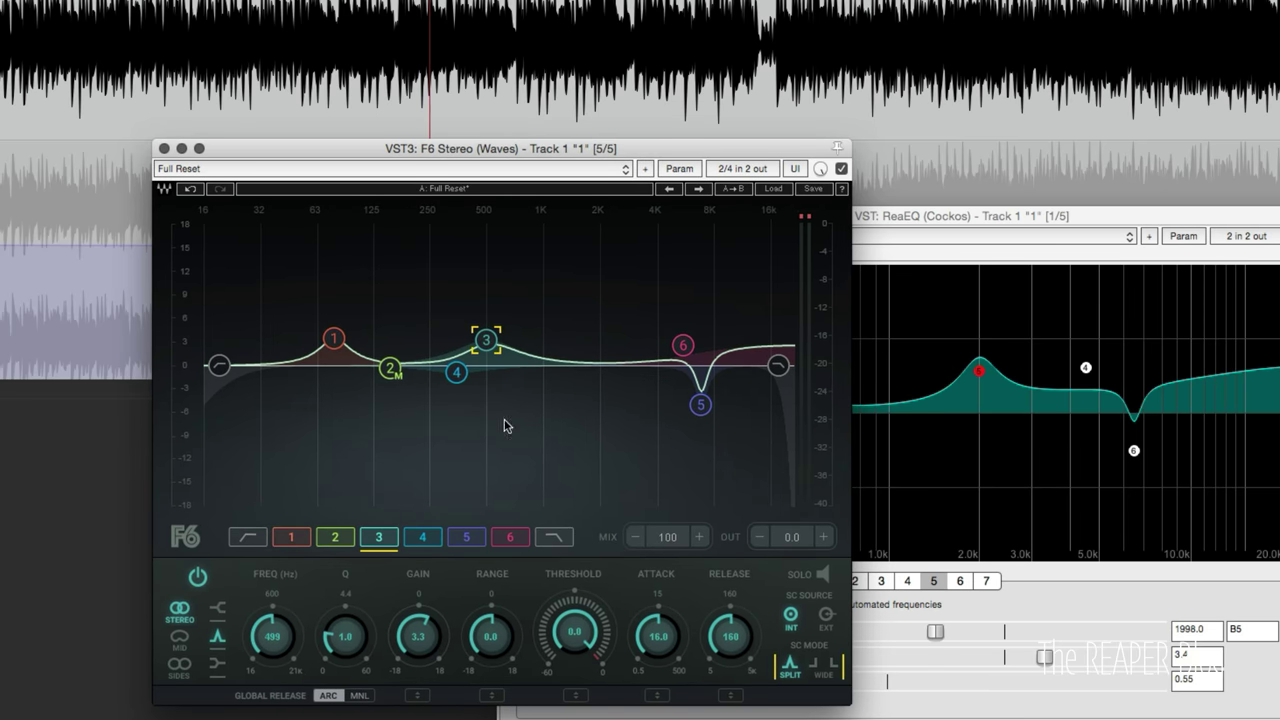
Add the Waves F6-RTA Stereo plug-in to track 1, bypass the F6 Stereo and start playback.
{"action": "right_click", "coordinate": [2, 487]}
{"action": "mouse_move", "coordinate": [24, 511]}
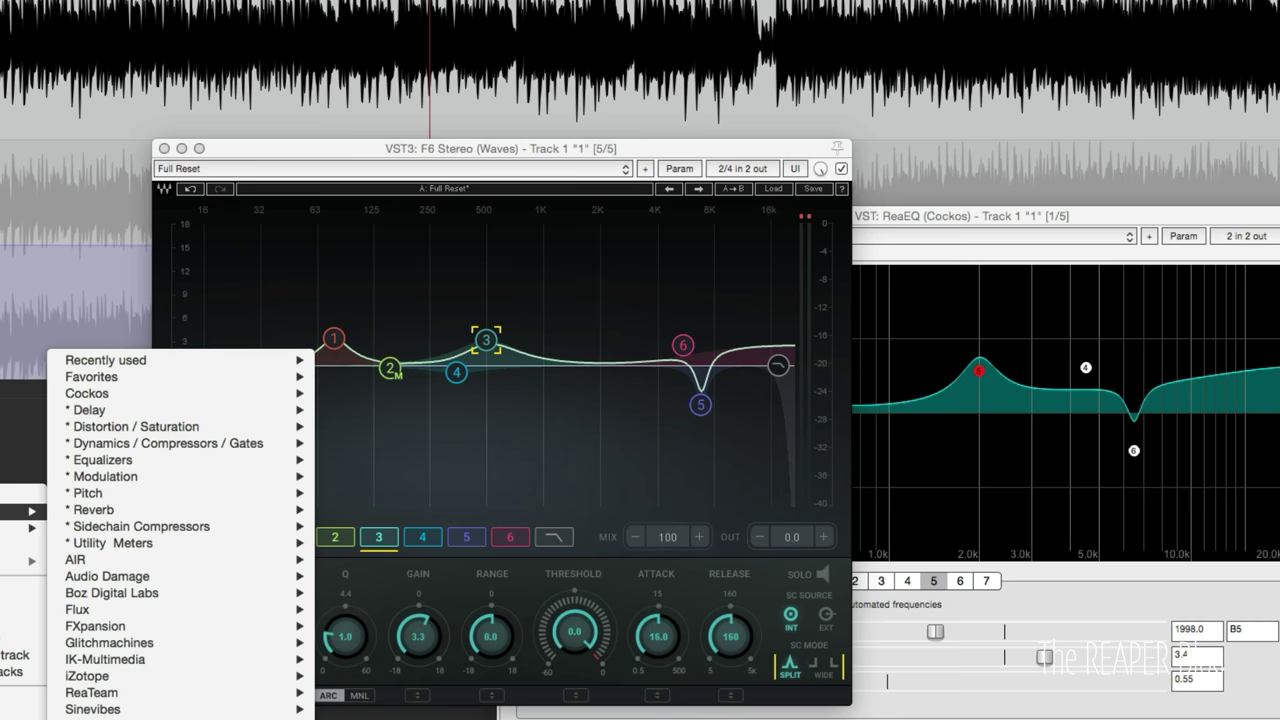
{"action": "mouse_move", "coordinate": [152, 362]}
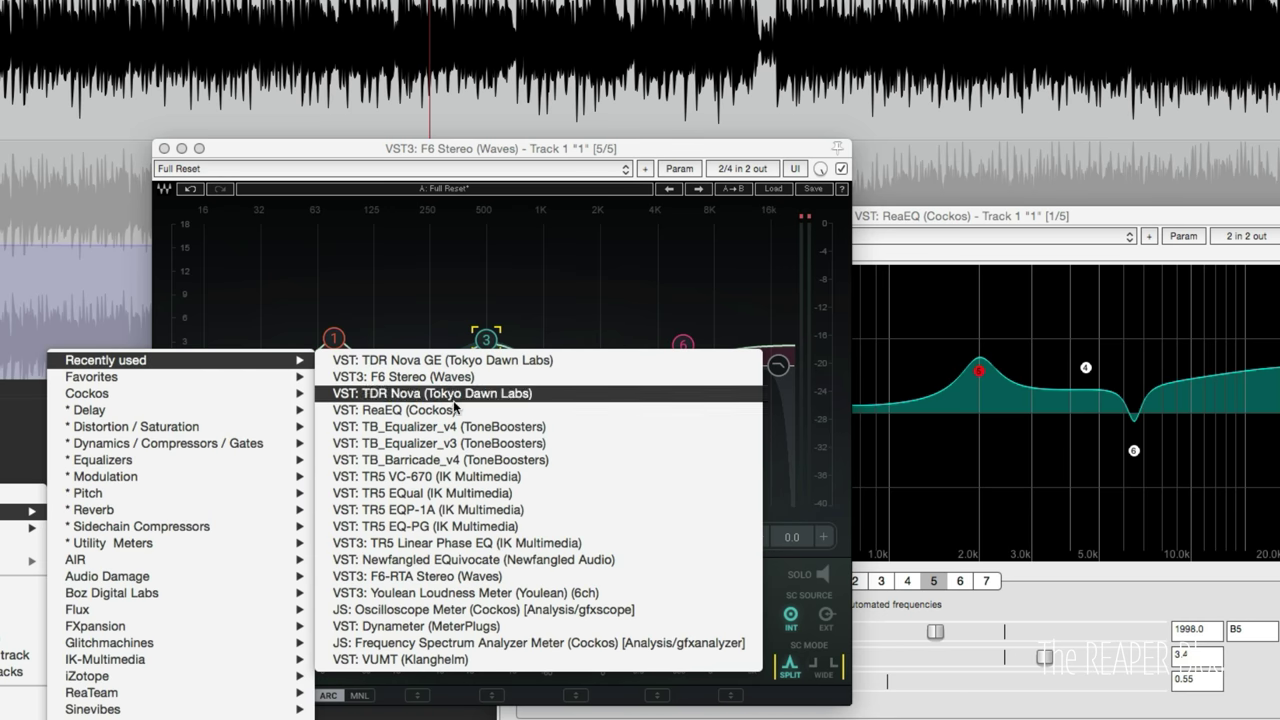
{"action": "left_click", "coordinate": [465, 577]}
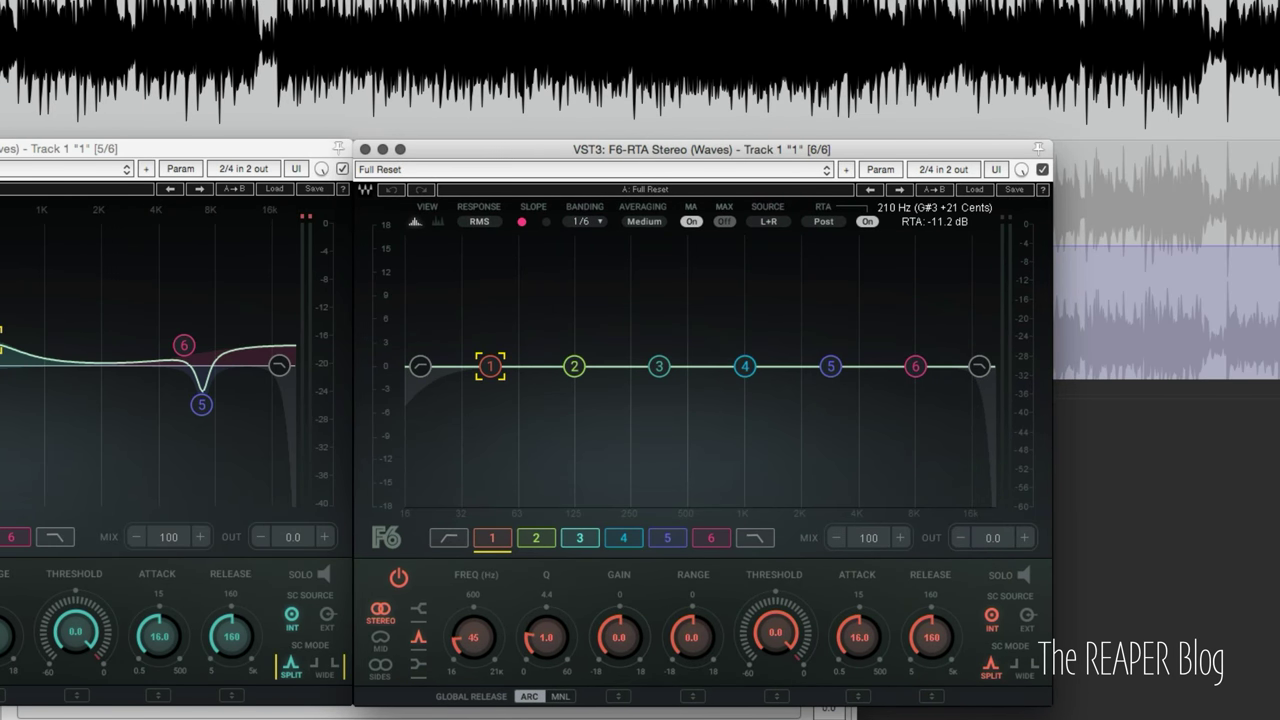
{"action": "left_click", "coordinate": [340, 171]}
{"action": "left_click", "coordinate": [341, 170]}
{"action": "key", "text": "space"}
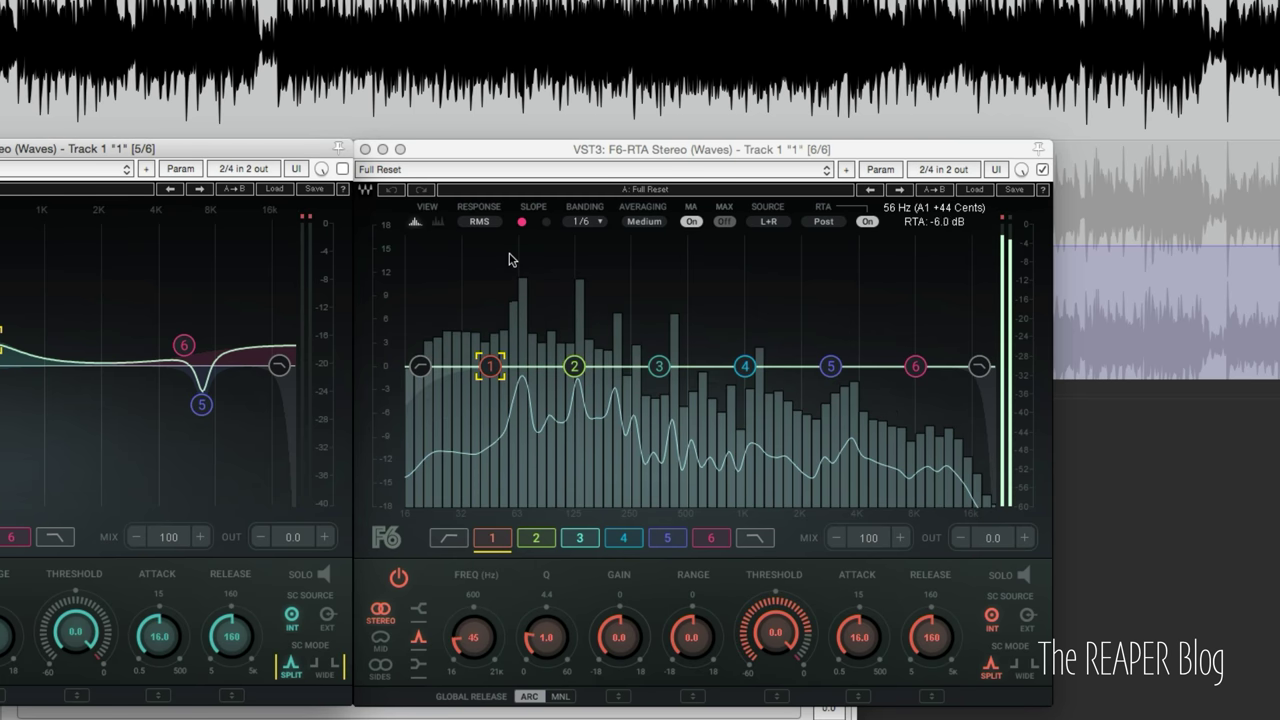
Compare the F6-RTA analyzer's bar and curve views during playback, ending on the curve, and stop playback.
{"action": "left_click", "coordinate": [420, 224]}
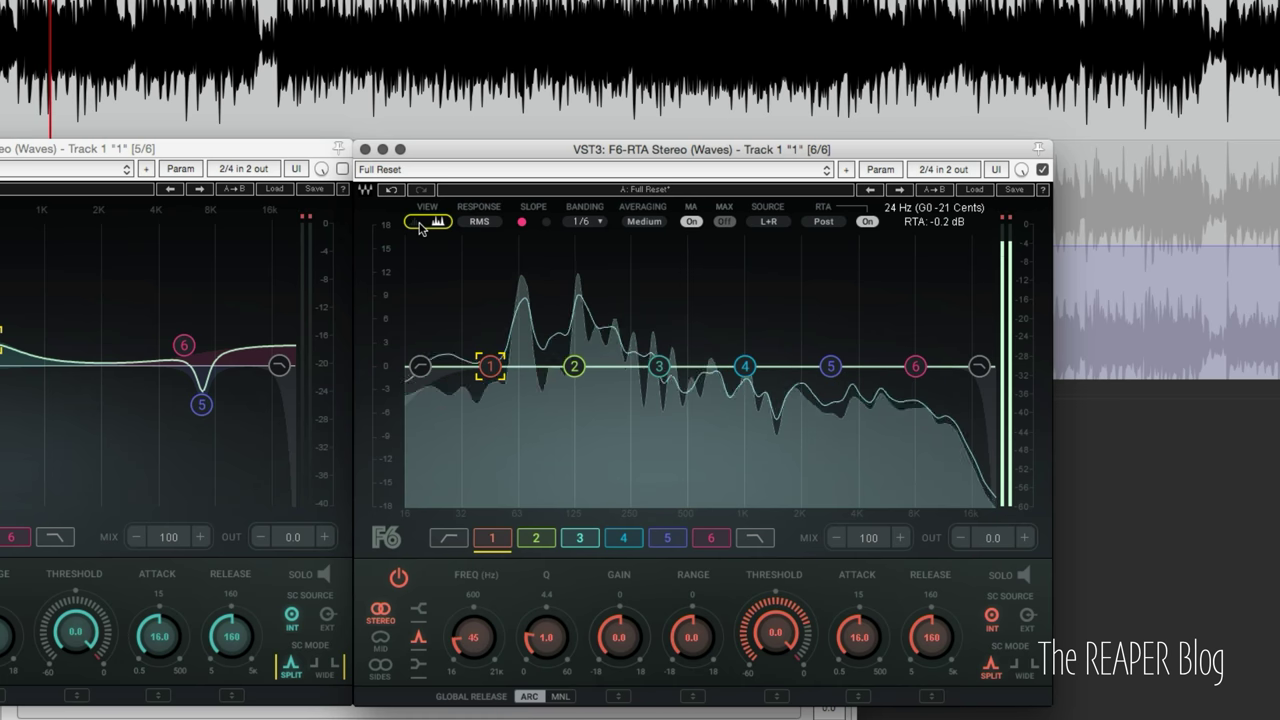
{"action": "left_click", "coordinate": [420, 226]}
{"action": "left_click", "coordinate": [429, 224]}
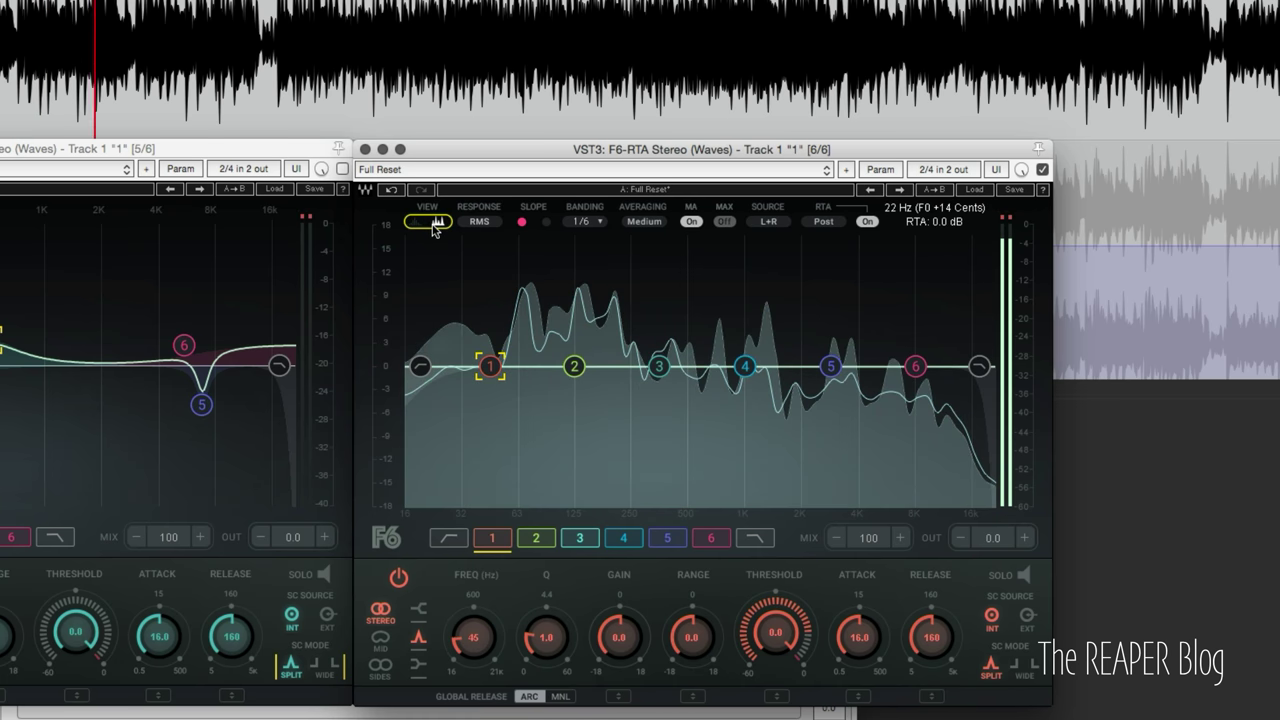
{"action": "key", "text": "space"}
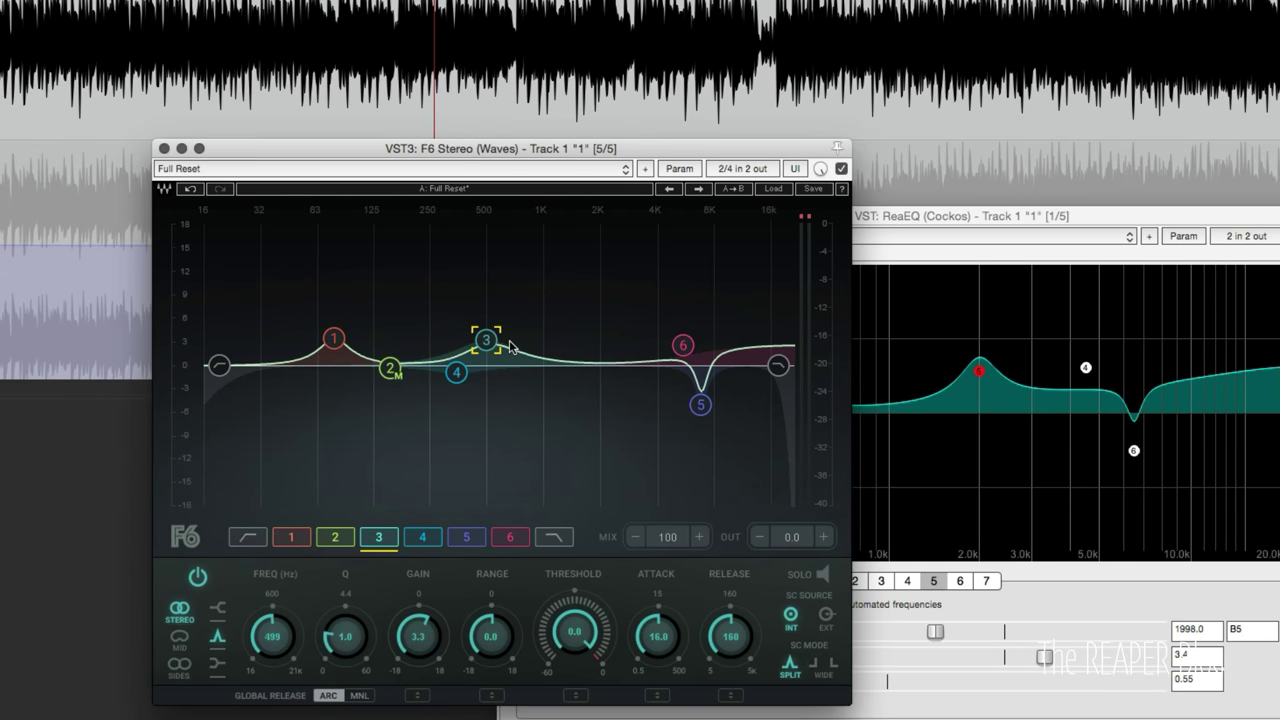
Toggle solo on and off for F6 Stereo band 3 and demonstrate handling its node on the graph.
{"action": "left_click", "coordinate": [824, 572]}
{"action": "left_click", "coordinate": [824, 572]}
{"action": "left_click", "coordinate": [486, 340]}
{"action": "mouse_move", "coordinate": [486, 340]}
{"action": "left_mouse_down"}
{"action": "mouse_move", "coordinate": [516, 364]}
{"action": "mouse_move", "coordinate": [489, 338]}
{"action": "left_mouse_up"}
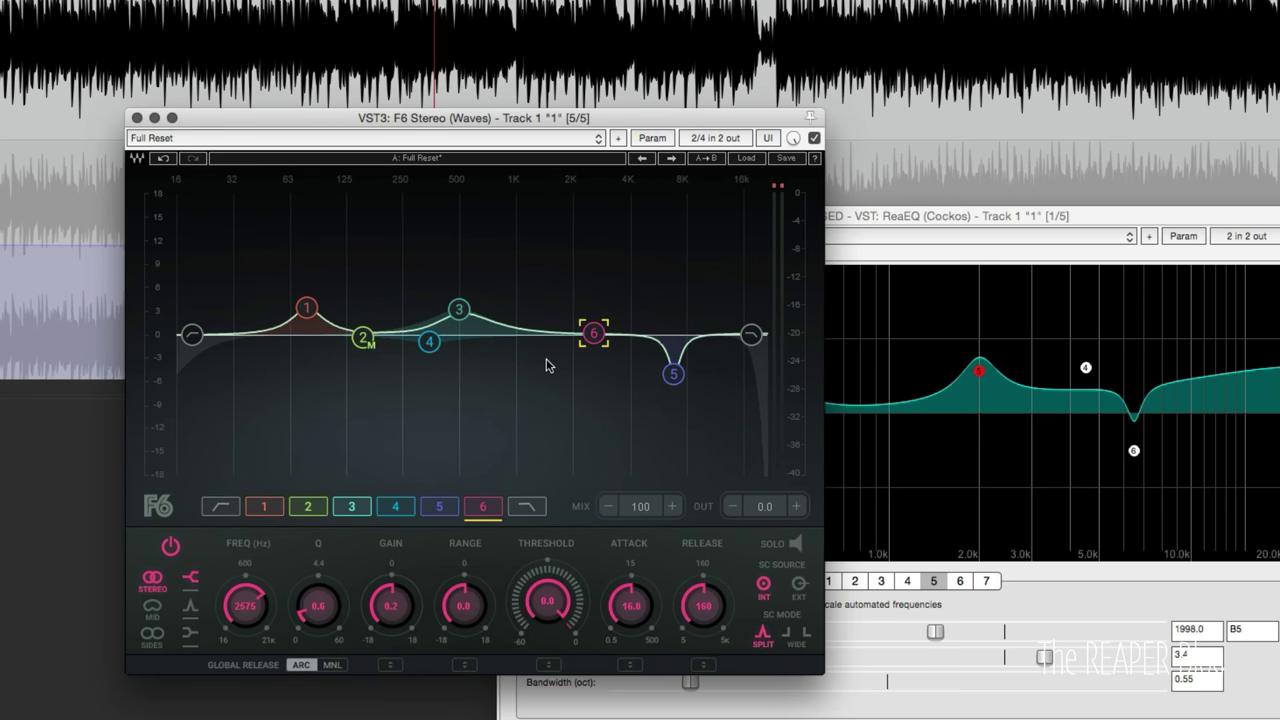
Select F6 bands 1, 2, 3, 4 and 6 together and shift them as a group, placing band 6 at 2344 Hz with 0.0 dB gain.
{"action": "left_click_drag", "start_coordinate": [284, 274], "coordinate": [615, 410]}
{"action": "mouse_move", "coordinate": [460, 311]}
{"action": "left_mouse_down"}
{"action": "mouse_move", "coordinate": [531, 297]}
{"action": "mouse_move", "coordinate": [406, 300]}
{"action": "mouse_move", "coordinate": [455, 315]}
{"action": "left_mouse_up"}
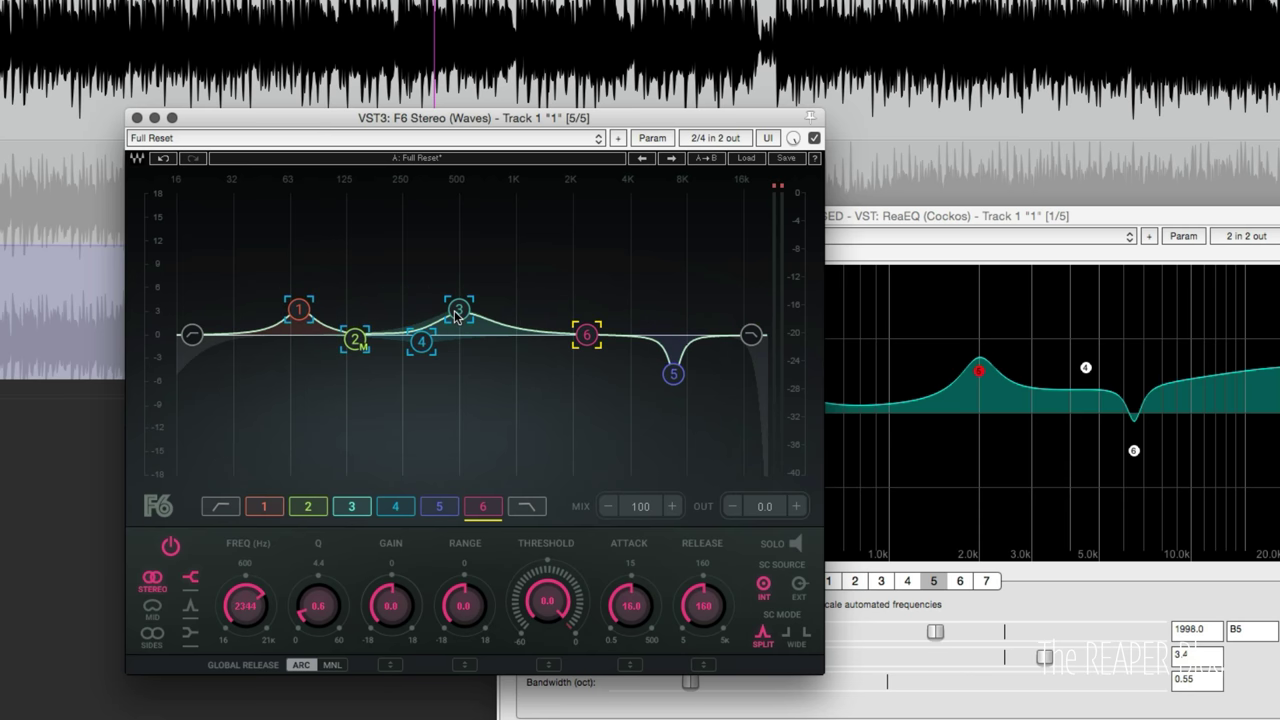
{"action": "left_click", "coordinate": [462, 397]}
{"action": "left_click_drag", "start_coordinate": [587, 334], "coordinate": [594, 332]}
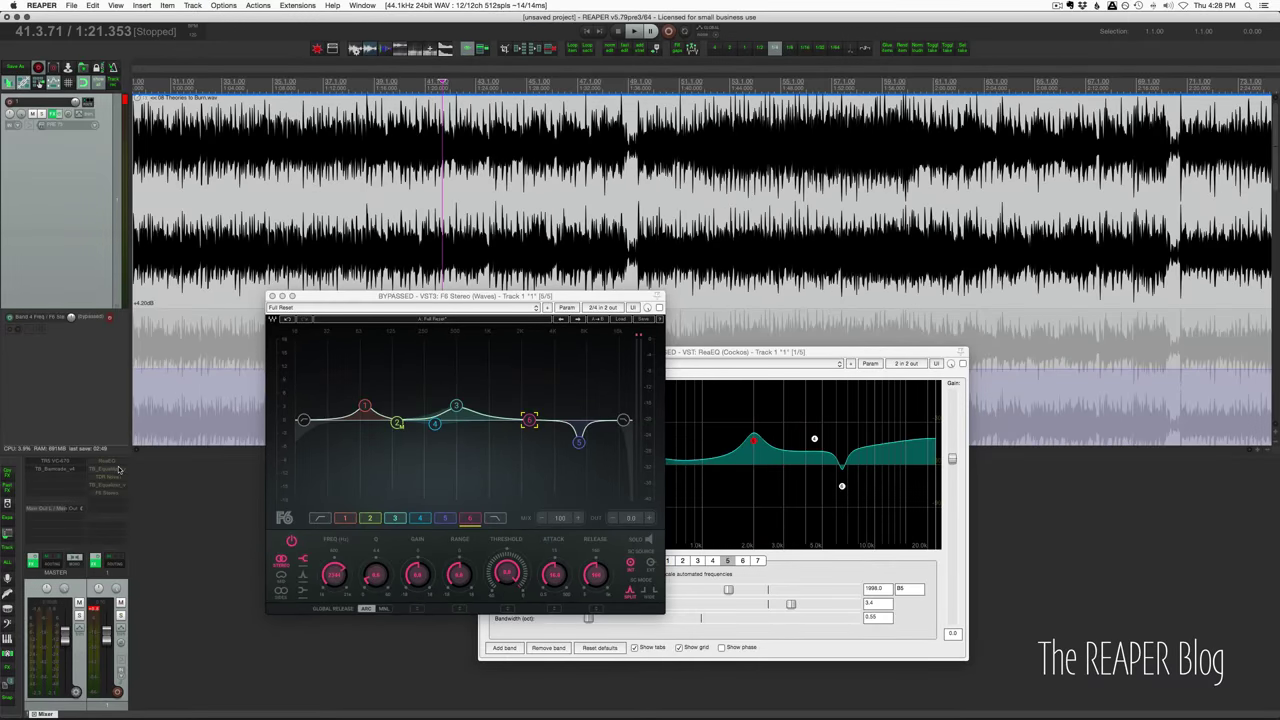
Open the TB_Equalizer_v3, TDR Nova and ReaEQ windows from track 1 and arrange them alongside the F6 for comparison.
{"action": "left_click", "coordinate": [118, 468]}
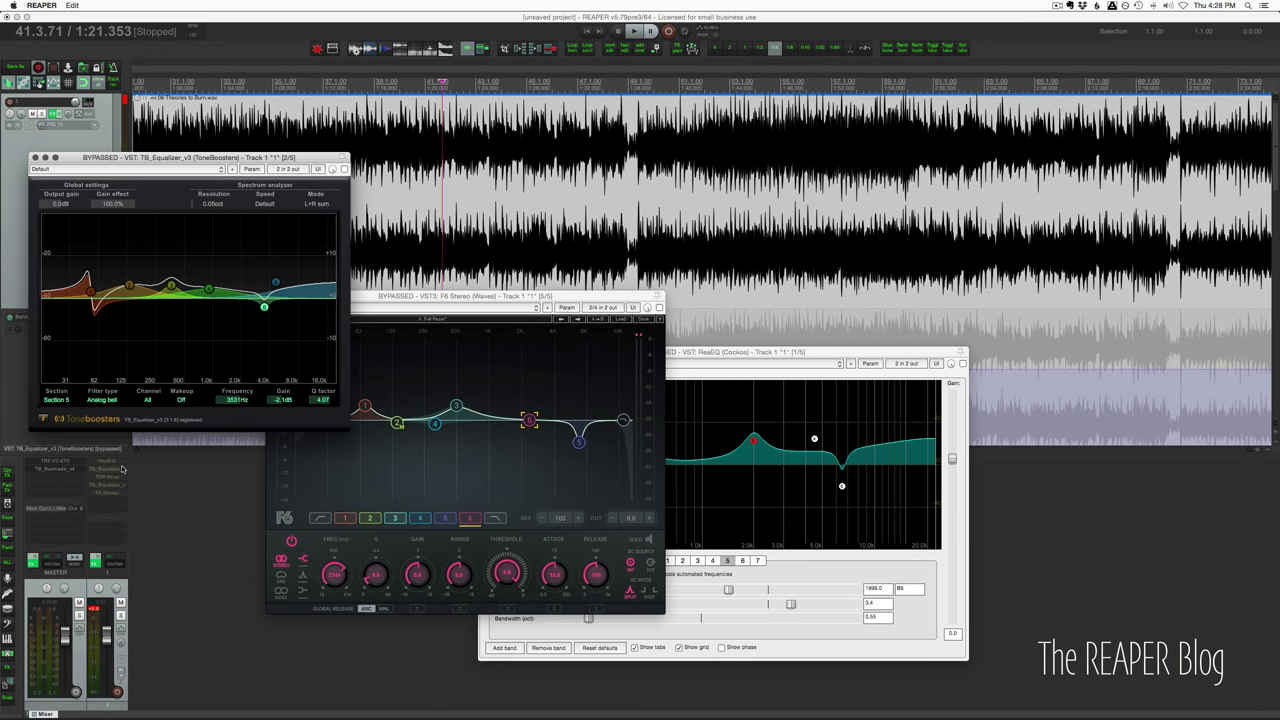
{"action": "left_click", "coordinate": [118, 476]}
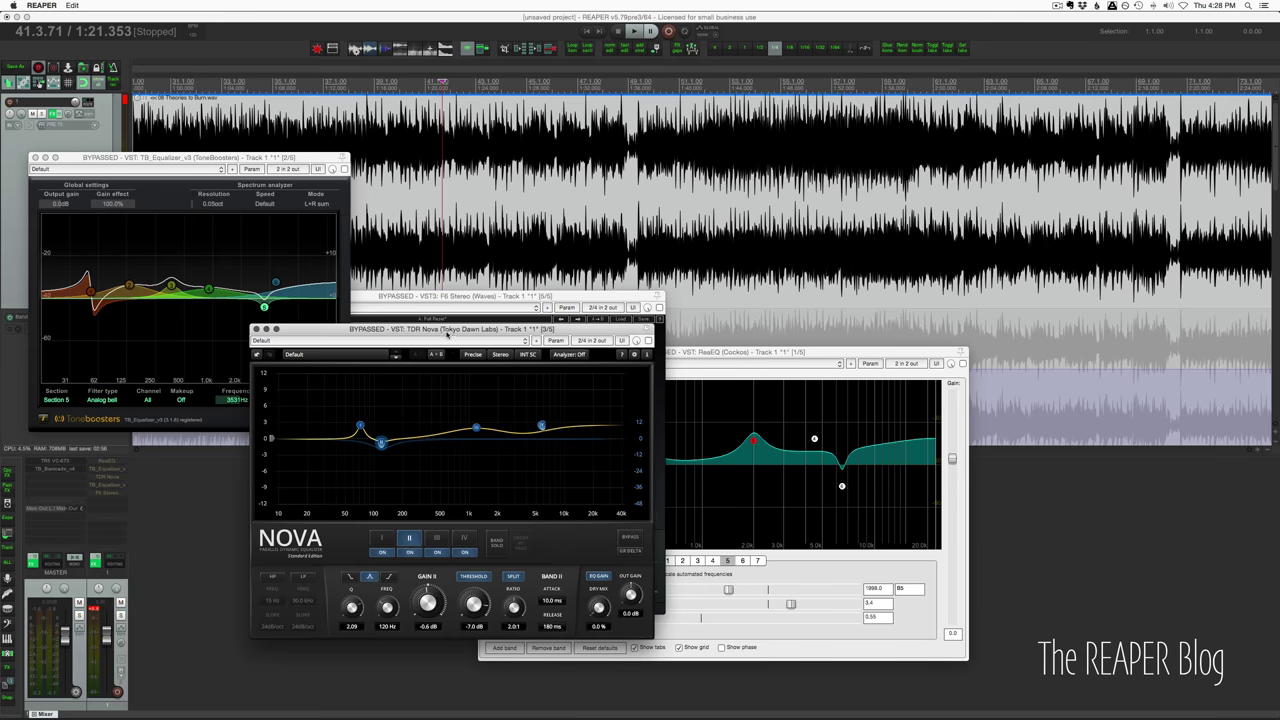
{"action": "left_click_drag", "start_coordinate": [449, 334], "coordinate": [551, 164]}
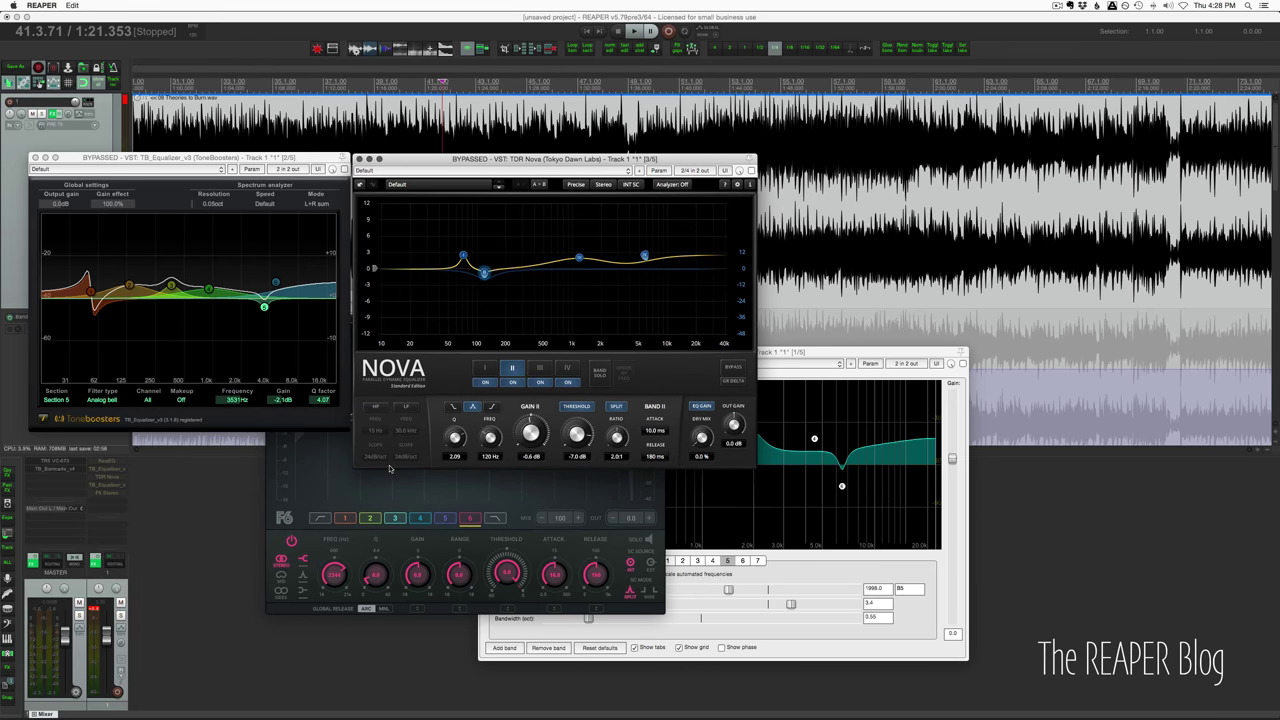
{"action": "left_click", "coordinate": [110, 462]}
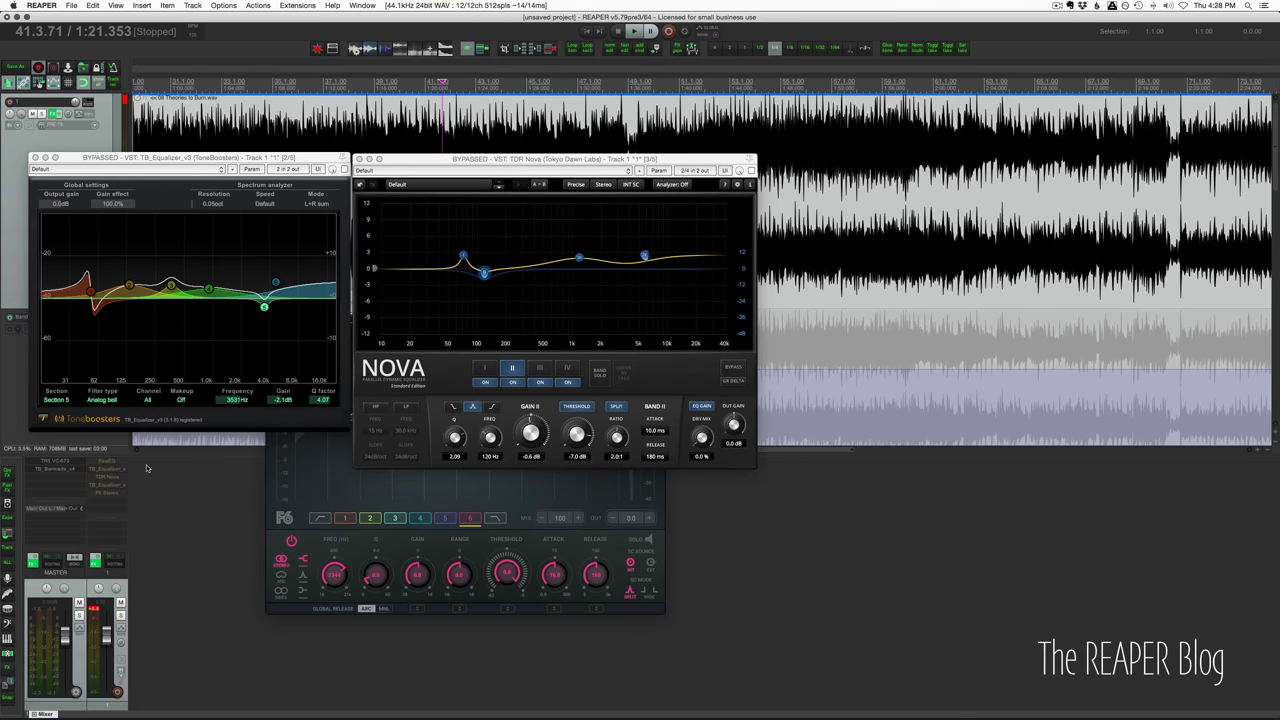
{"action": "left_click", "coordinate": [112, 464]}
{"action": "left_click_drag", "start_coordinate": [714, 355], "coordinate": [706, 331]}
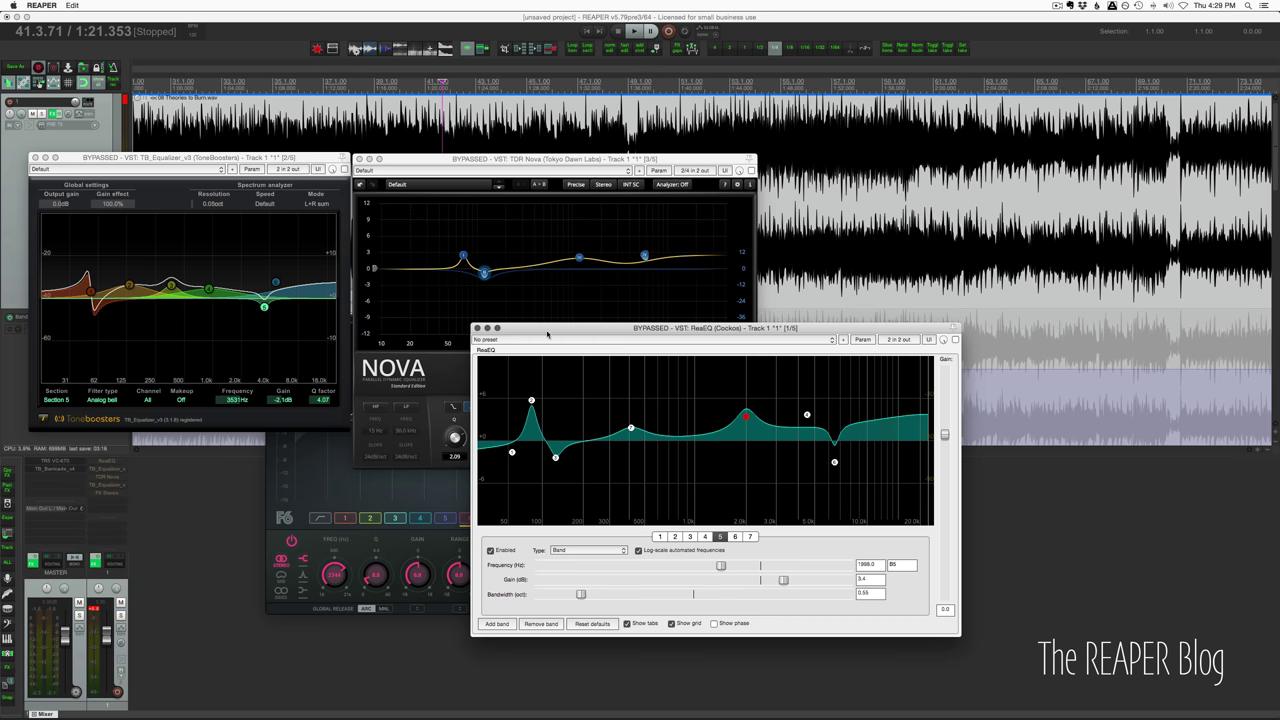
{"action": "left_click_drag", "start_coordinate": [547, 333], "coordinate": [520, 358]}
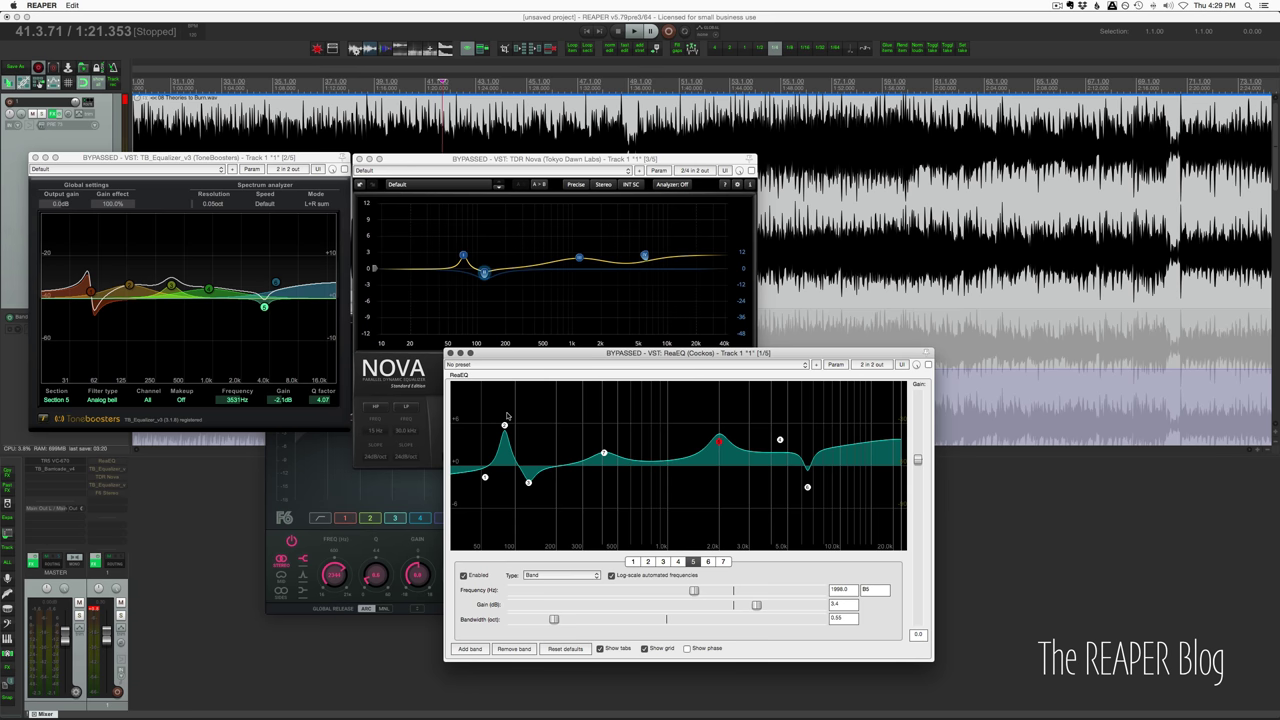